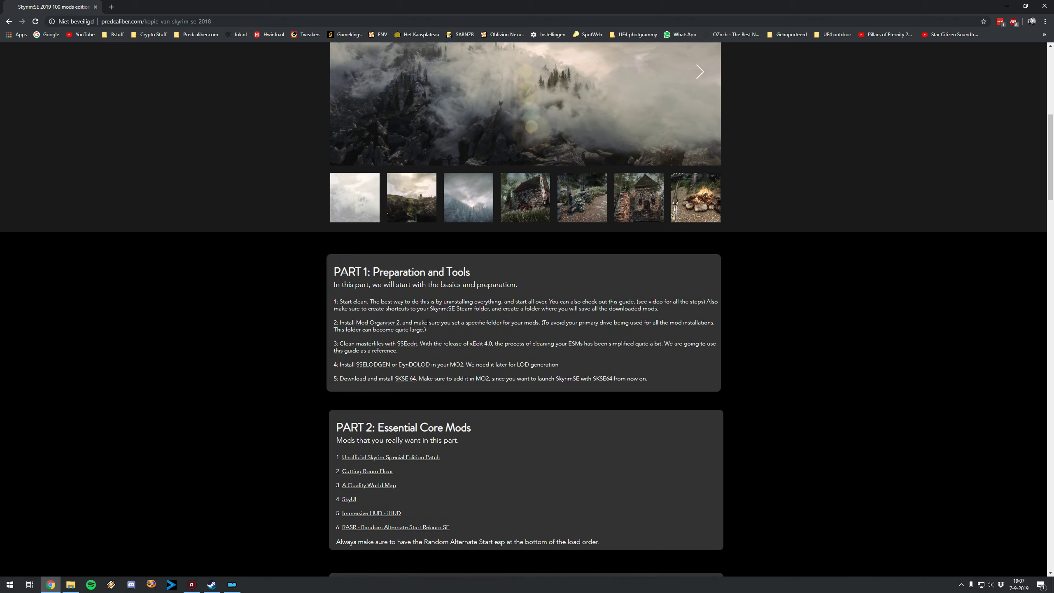
- Open the Unofficial Skyrim Special Edition Patch link from Part 2 in a new tab and show the mod's files
{"action": "scroll", "coordinate": [365, 269], "scroll_direction": "up", "scroll_amount": 5}
{"action": "scroll", "coordinate": [419, 344], "scroll_direction": "down", "scroll_amount": 4}
{"action": "scroll", "coordinate": [419, 341], "scroll_direction": "down", "scroll_amount": 2}
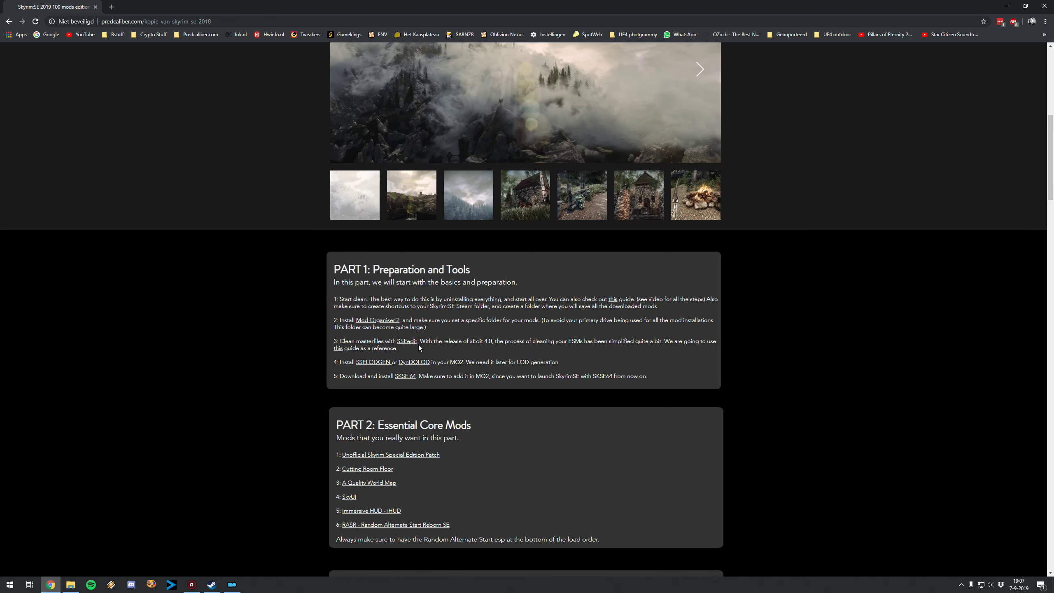
{"action": "scroll", "coordinate": [418, 348], "scroll_direction": "down", "scroll_amount": 2}
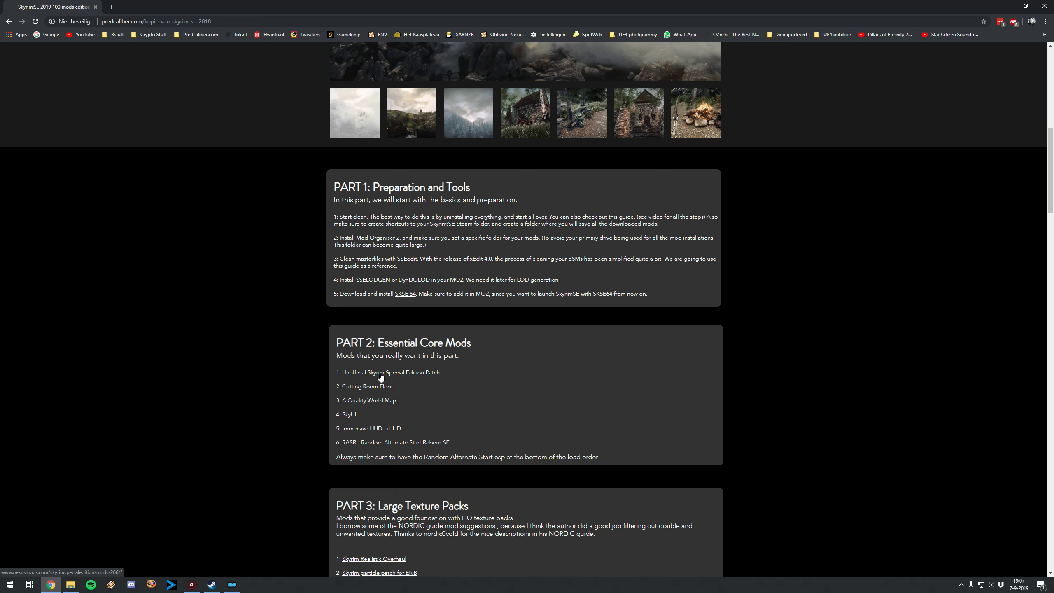
{"action": "right_click", "coordinate": [412, 374]}
{"action": "left_click", "coordinate": [432, 380]}
{"action": "left_click", "coordinate": [149, 6]}
{"action": "scroll", "coordinate": [340, 448], "scroll_direction": "down", "scroll_amount": 4}
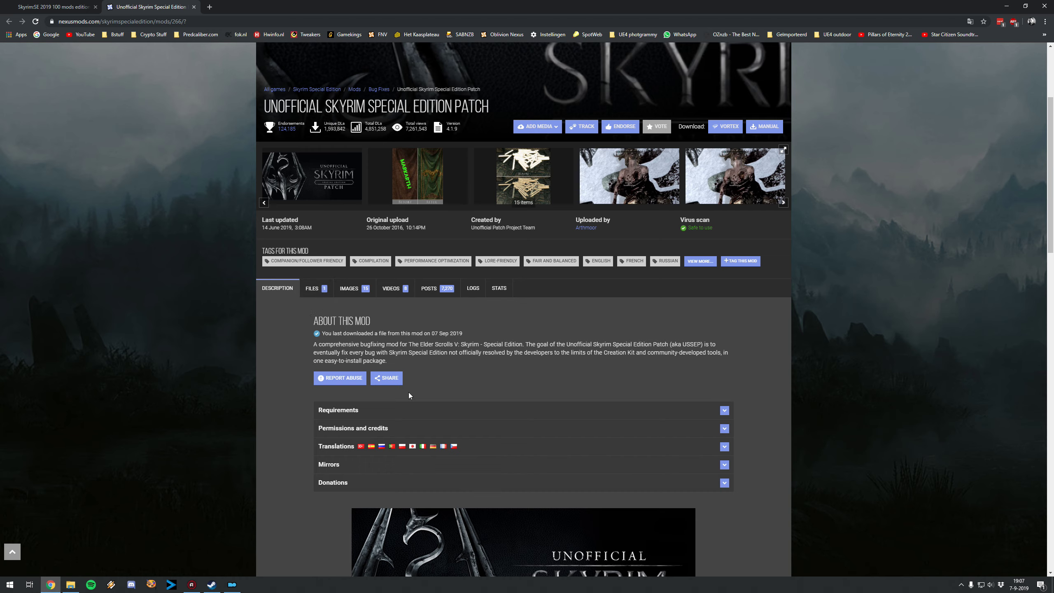
{"action": "left_click", "coordinate": [310, 295]}
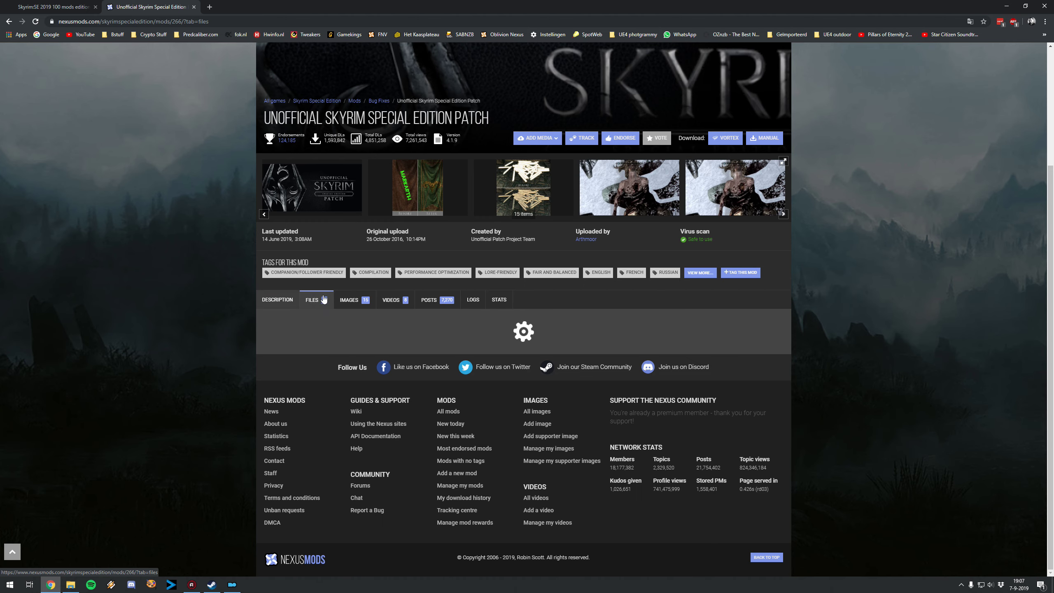
- Check the downloaded archives in the 02 Core mods folder against the patch's main file, and close the mod page
{"action": "left_click", "coordinate": [69, 584]}
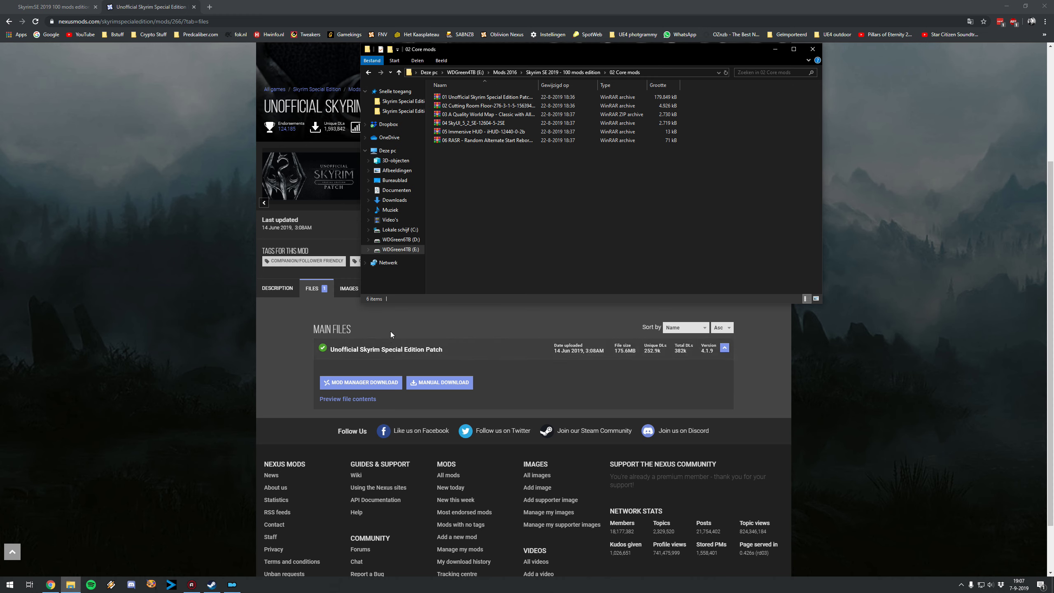
{"action": "left_click", "coordinate": [226, 346]}
{"action": "scroll", "coordinate": [231, 345], "scroll_direction": "up", "scroll_amount": 4}
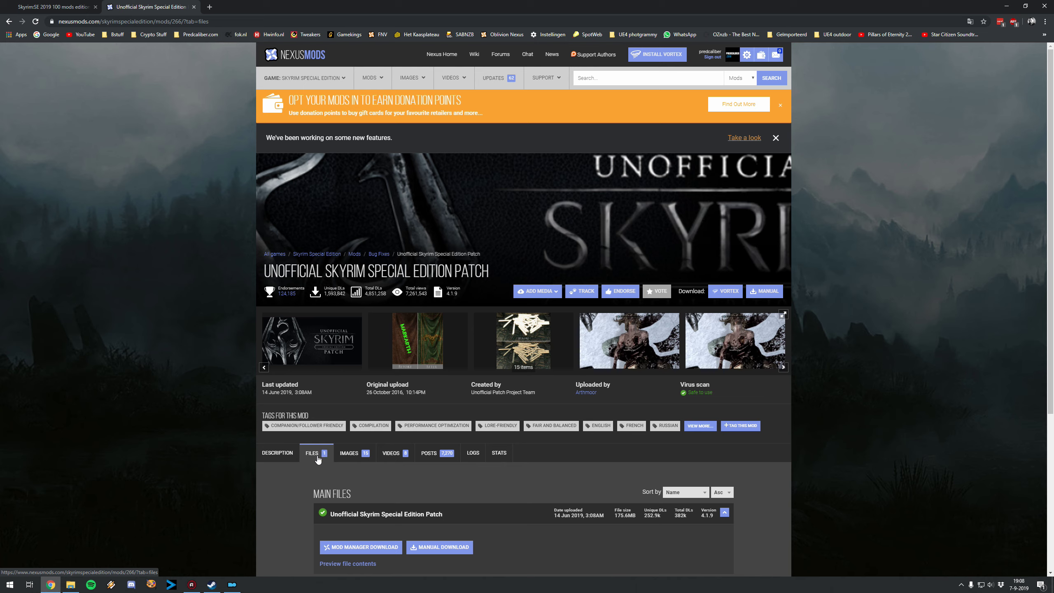
{"action": "scroll", "coordinate": [318, 459], "scroll_direction": "down", "scroll_amount": 4}
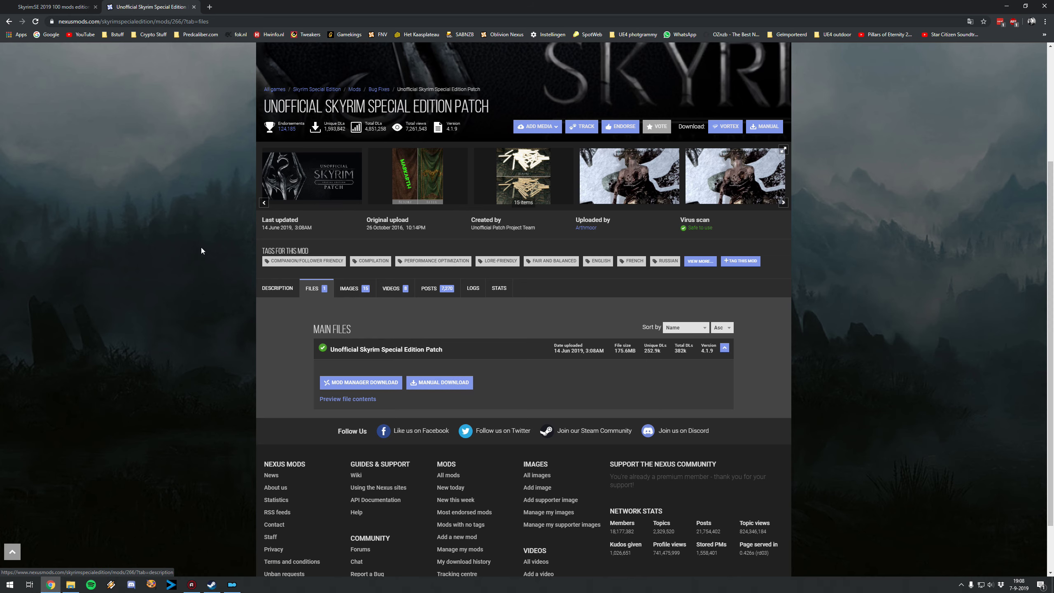
{"action": "left_click", "coordinate": [194, 7]}
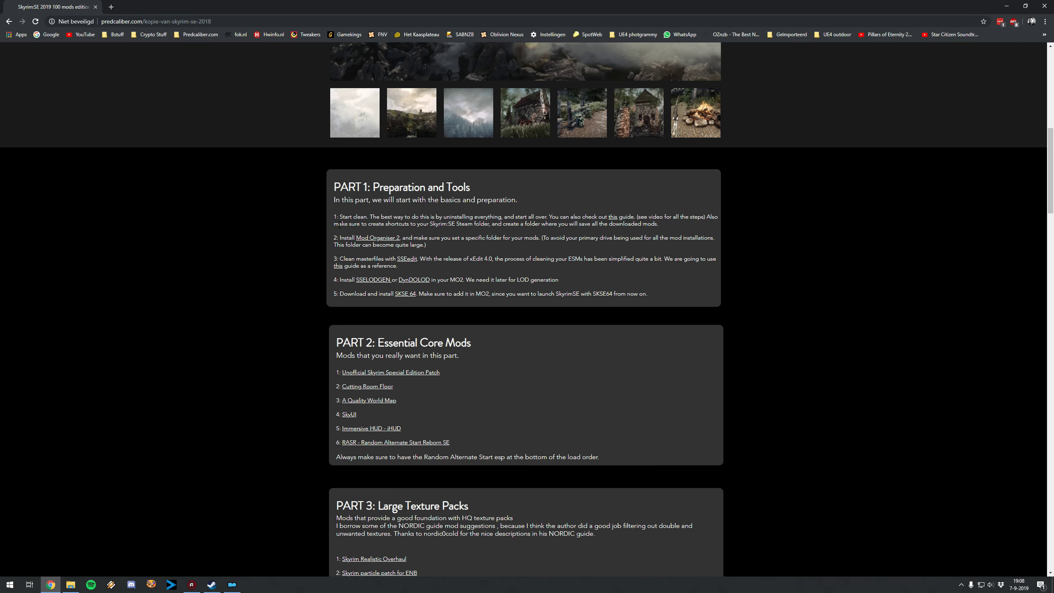
- Open the Cutting Room Floor, A Quality World Map, SkyUI, Immersive HUD and RASR links from Part 2 in new tabs
{"action": "right_click", "coordinate": [371, 385]}
{"action": "left_click", "coordinate": [415, 389]}
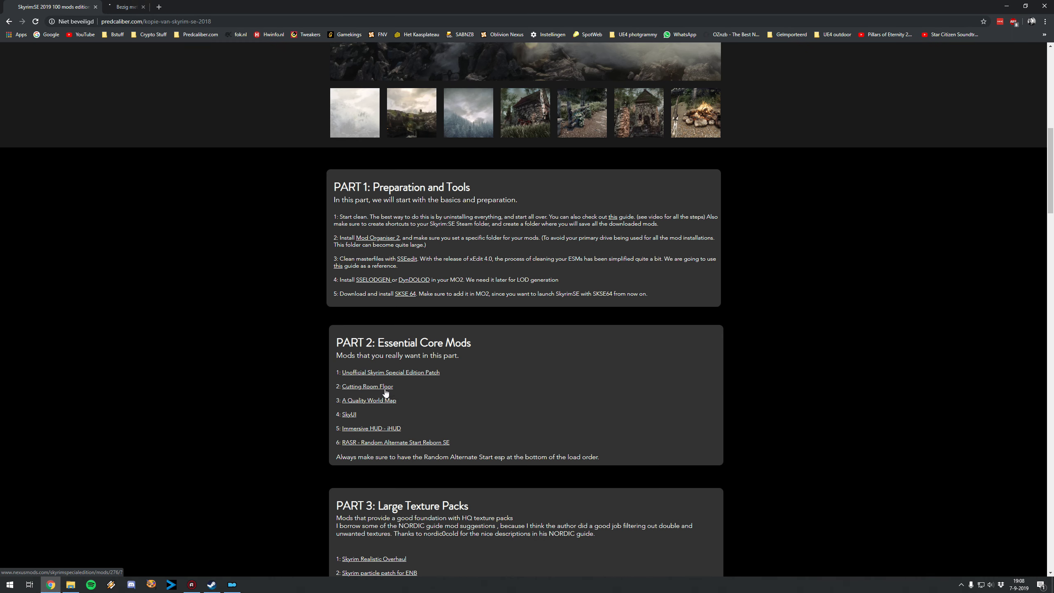
{"action": "right_click", "coordinate": [371, 401]}
{"action": "left_click", "coordinate": [383, 407]}
{"action": "right_click", "coordinate": [348, 416]}
{"action": "left_click", "coordinate": [361, 422]}
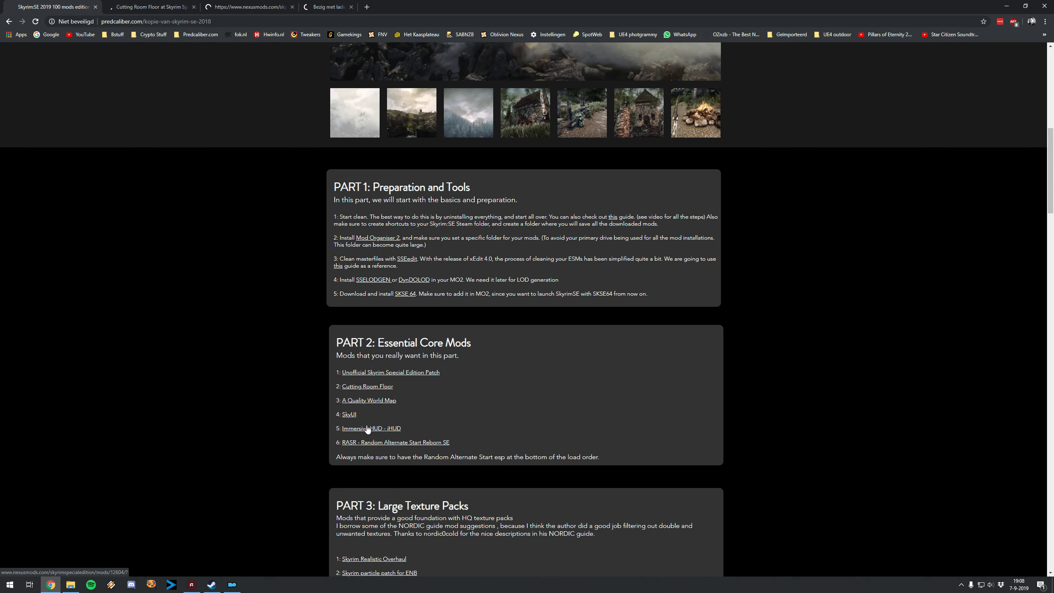
{"action": "right_click", "coordinate": [368, 429]}
{"action": "left_click", "coordinate": [382, 437]}
{"action": "right_click", "coordinate": [379, 443]}
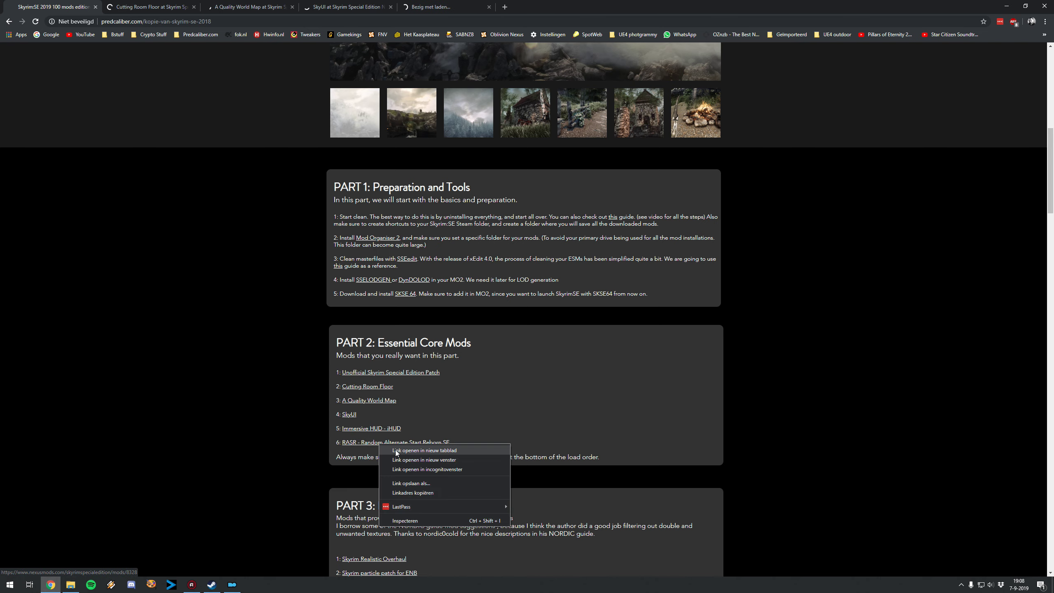
{"action": "left_click", "coordinate": [415, 450]}
- Show the files available for the Cutting Room Floor mod
{"action": "left_click", "coordinate": [150, 7]}
{"action": "scroll", "coordinate": [338, 434], "scroll_direction": "down", "scroll_amount": 3}
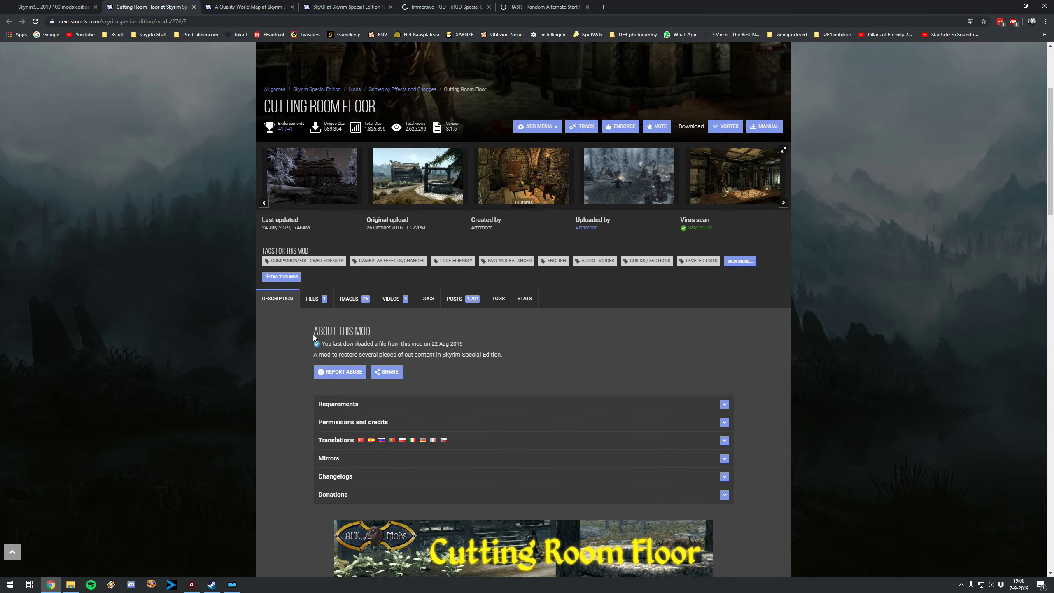
{"action": "left_click", "coordinate": [314, 298]}
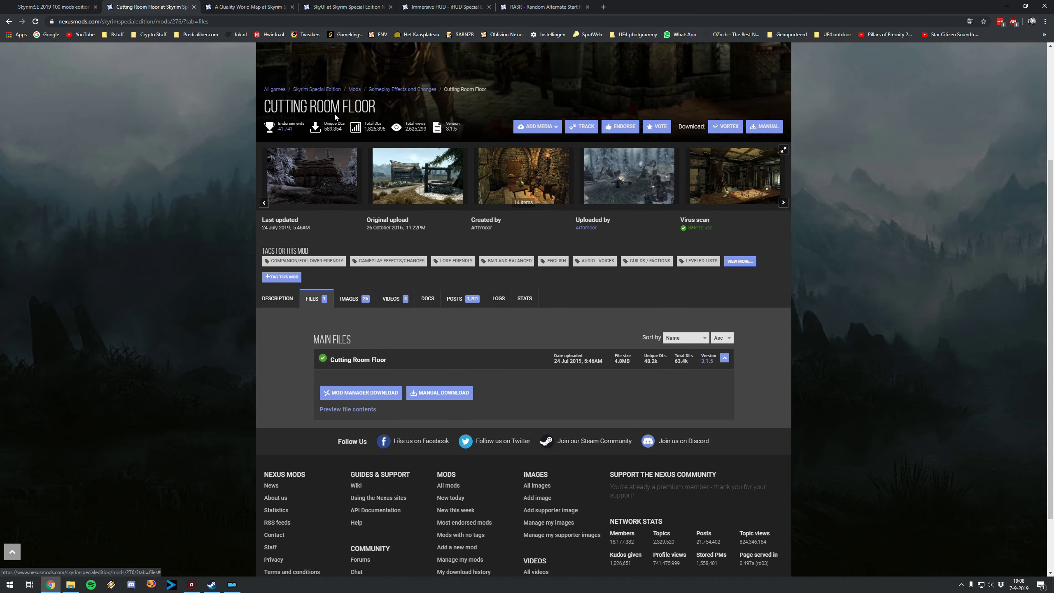
- Show the files of A Quality World Map and look through its main file versions
{"action": "left_click", "coordinate": [266, 7]}
{"action": "mouse_move", "coordinate": [306, 283]}
{"action": "left_click", "coordinate": [316, 451]}
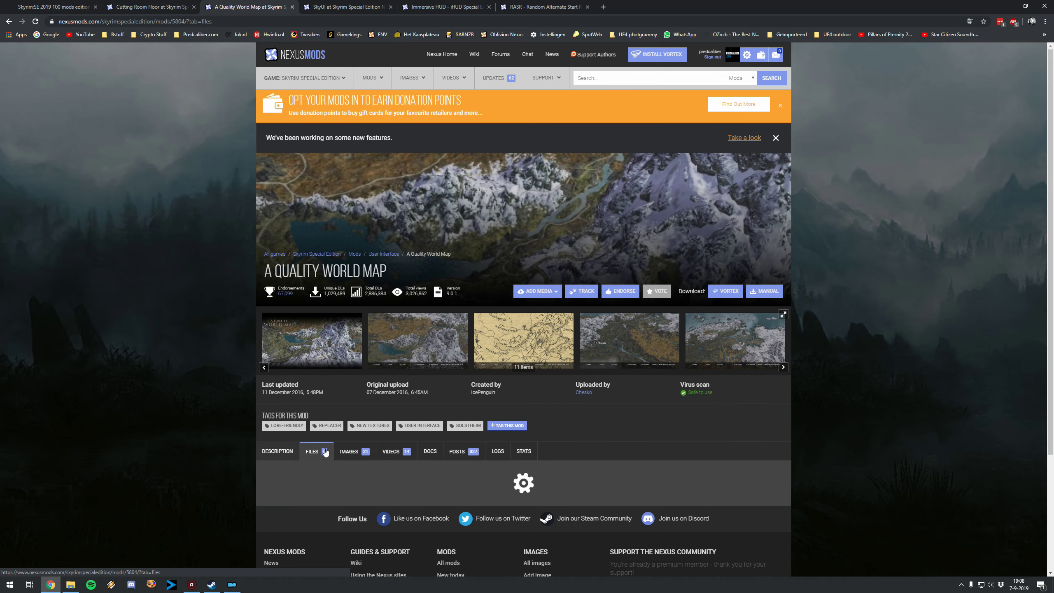
{"action": "scroll", "coordinate": [345, 437], "scroll_direction": "down", "scroll_amount": 4}
{"action": "scroll", "coordinate": [387, 396], "scroll_direction": "down", "scroll_amount": 4}
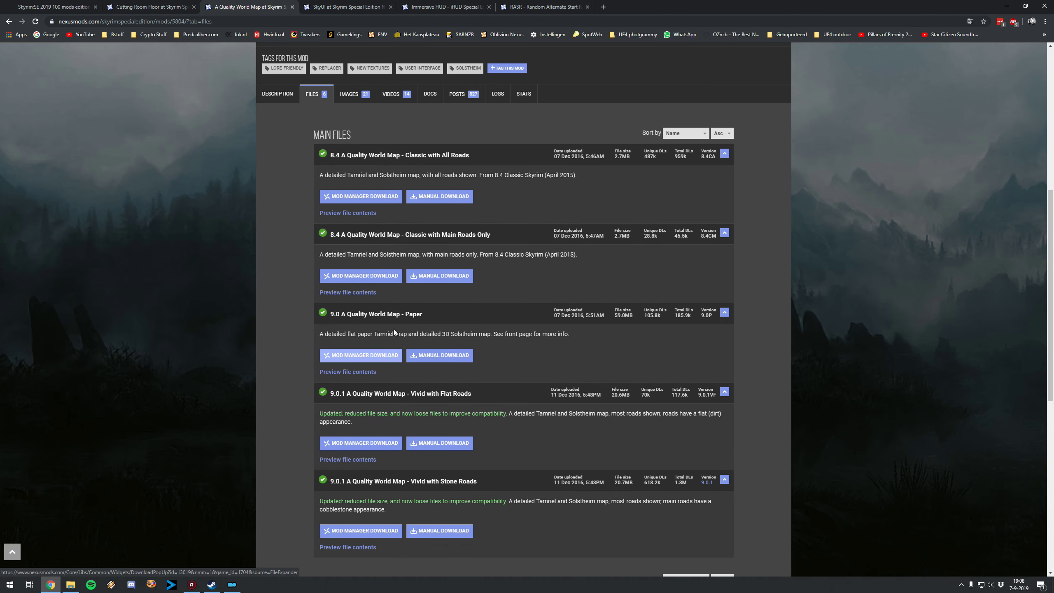
- Fit the name column in the 02 Core mods folder to read which world map version was downloaded
{"action": "left_click", "coordinate": [71, 585]}
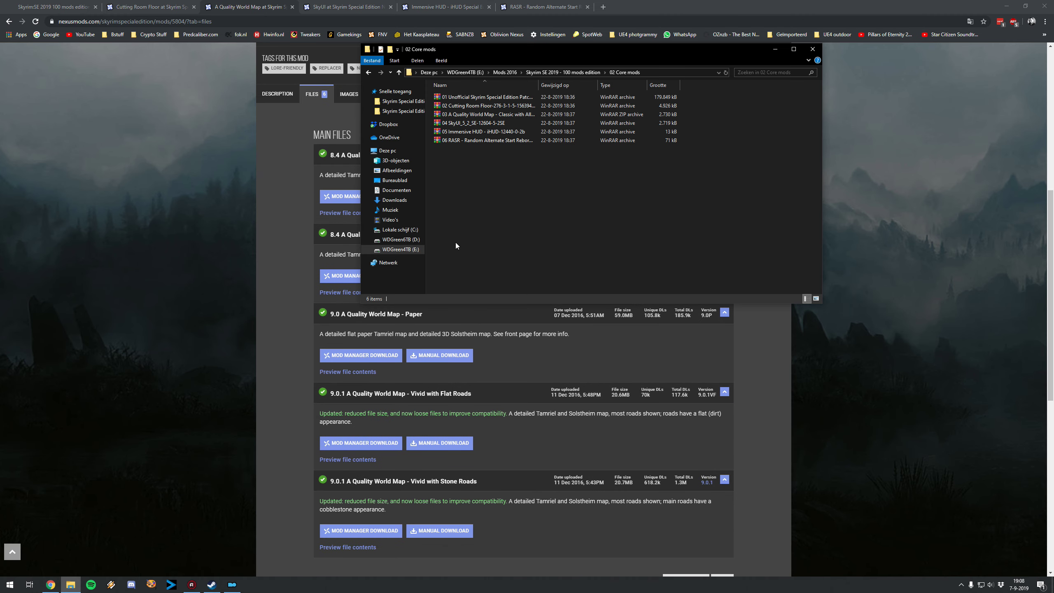
{"action": "double_click", "coordinate": [541, 85]}
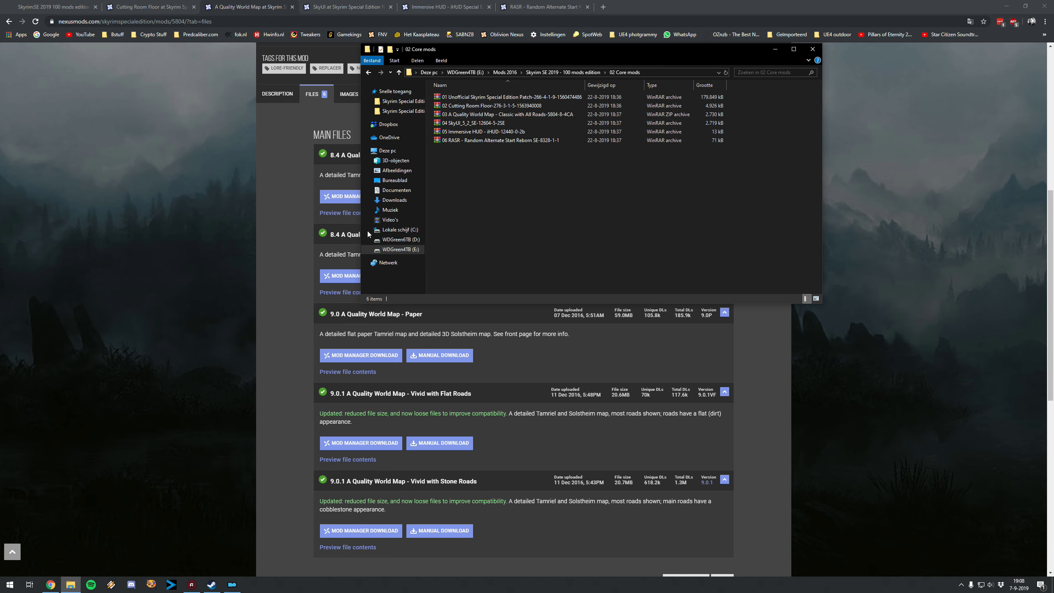
{"action": "left_click", "coordinate": [215, 312]}
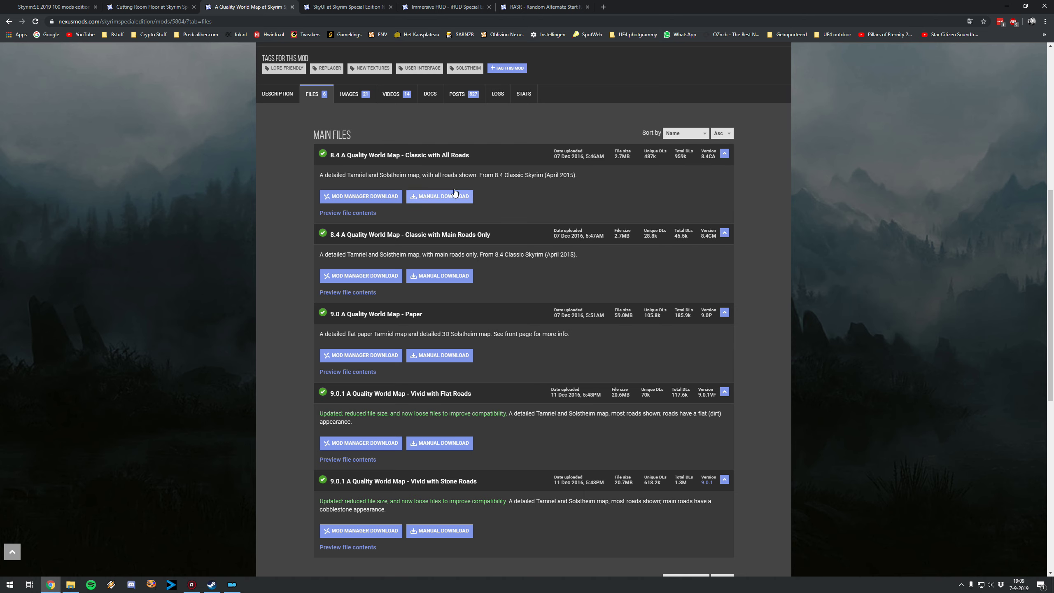
- Review SkyUI's inventory comparison image and description, and show the mod's files
{"action": "left_click", "coordinate": [352, 7]}
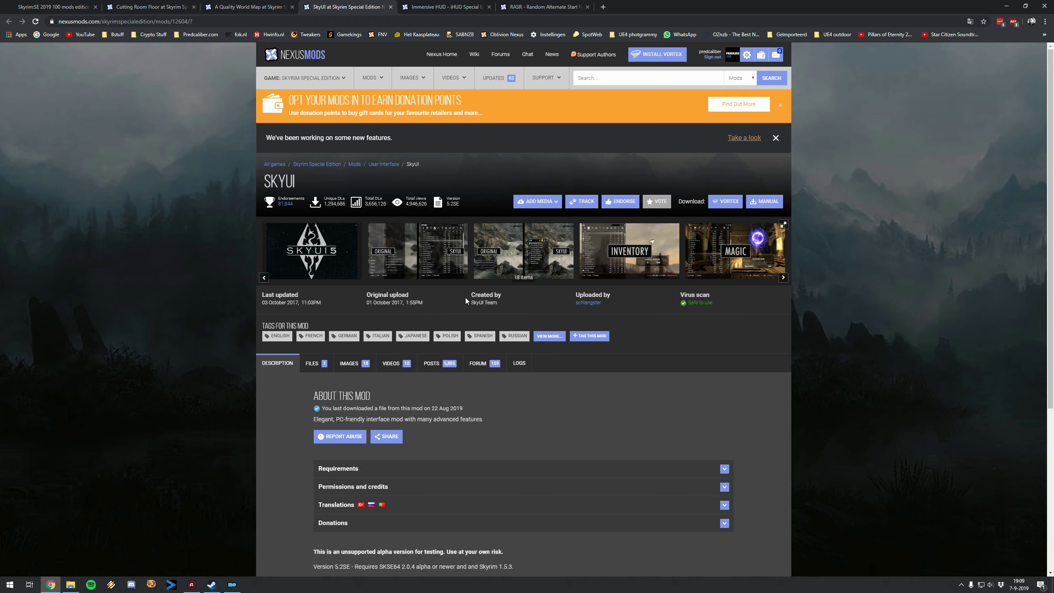
{"action": "left_click", "coordinate": [426, 263]}
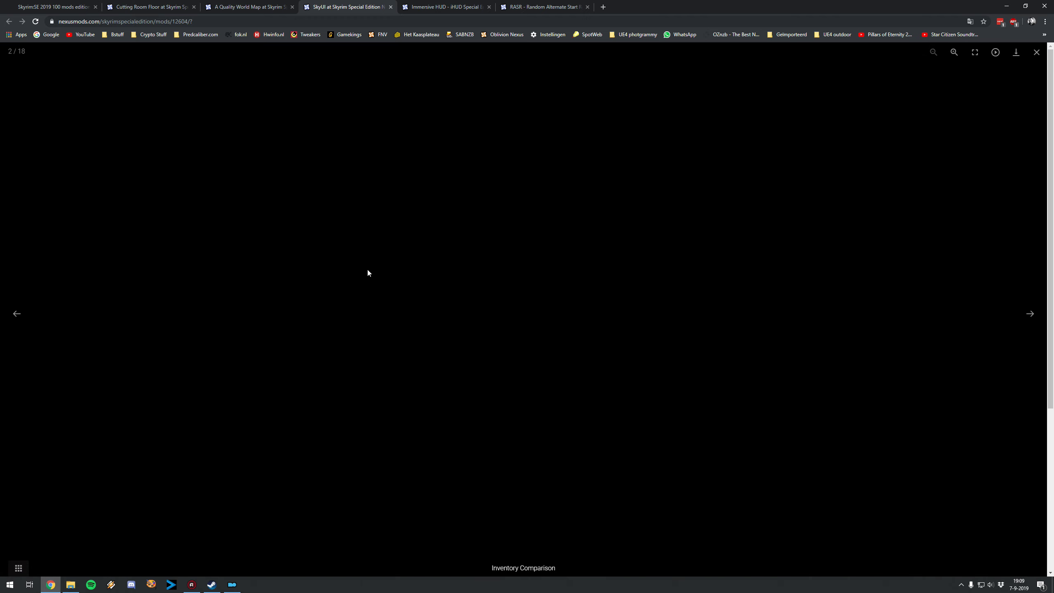
{"action": "left_click", "coordinate": [1036, 51]}
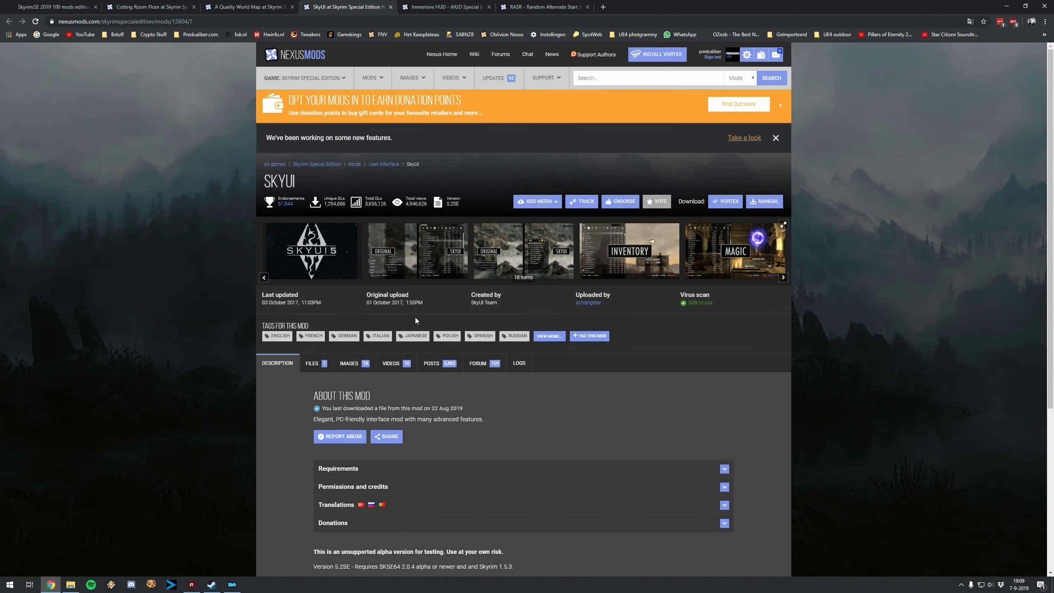
{"action": "scroll", "coordinate": [413, 317], "scroll_direction": "down", "scroll_amount": 5}
{"action": "left_click", "coordinate": [316, 158]}
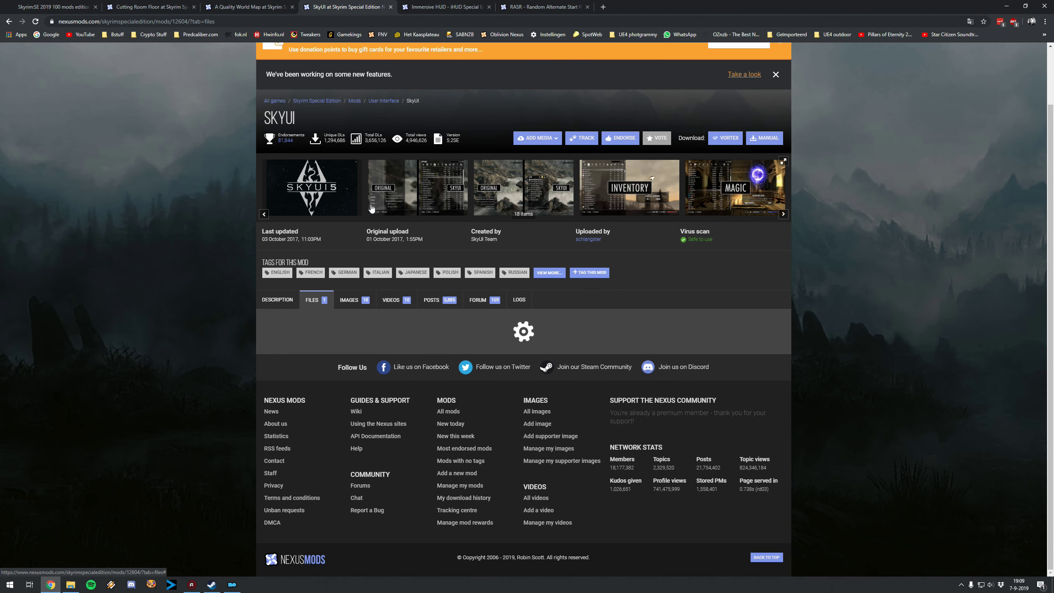
{"action": "left_click", "coordinate": [273, 164]}
{"action": "scroll", "coordinate": [274, 164], "scroll_direction": "down", "scroll_amount": 3}
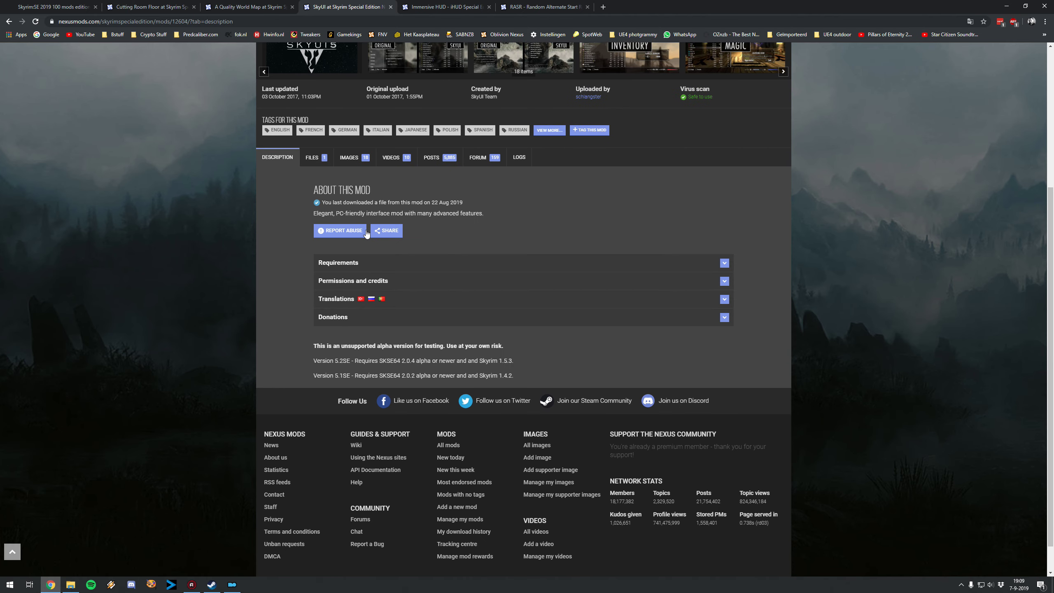
{"action": "left_click", "coordinate": [318, 158]}
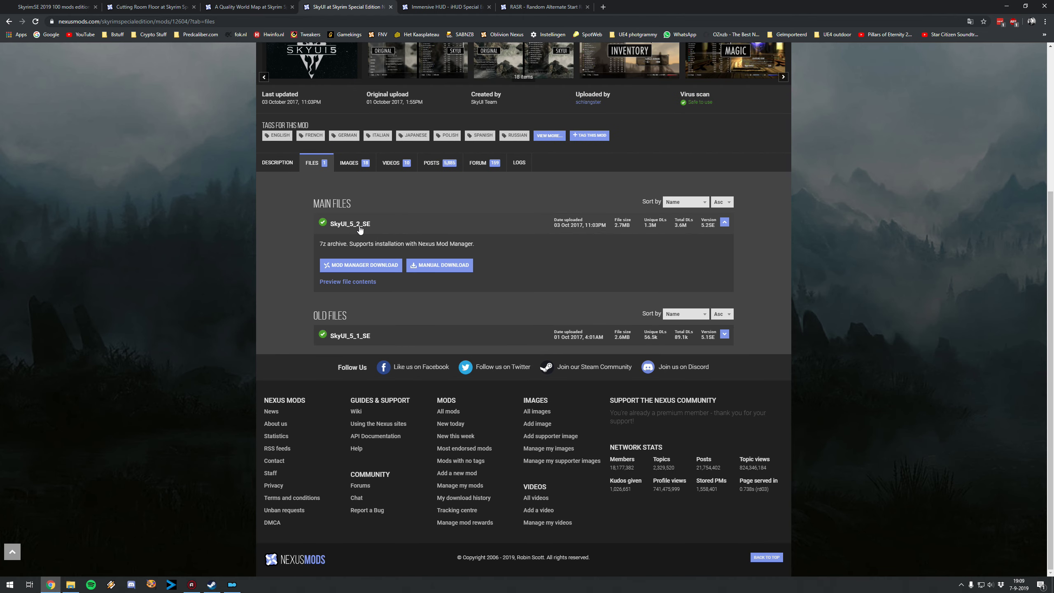
- Show the Immersive HUD - iHUD mod's files and look over the main and old files
{"action": "left_click", "coordinate": [439, 6]}
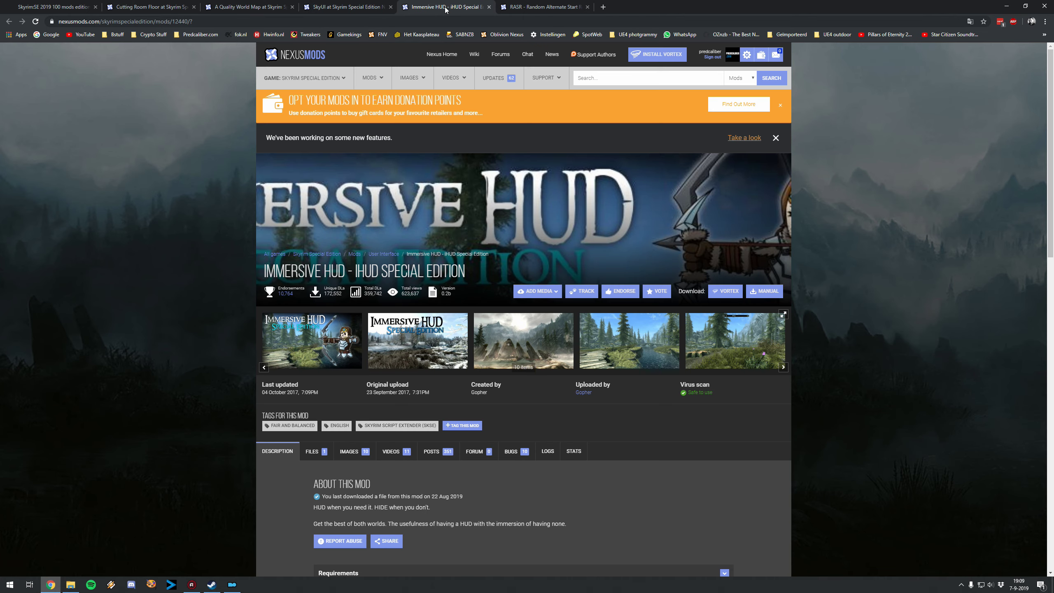
{"action": "scroll", "coordinate": [354, 359], "scroll_direction": "down", "scroll_amount": 4}
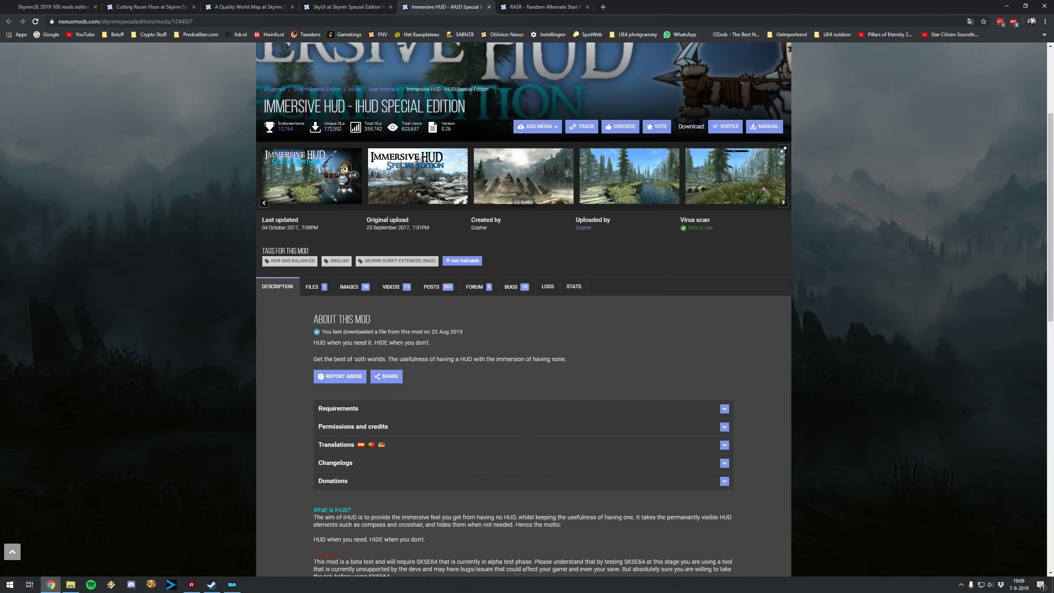
{"action": "left_click", "coordinate": [329, 290]}
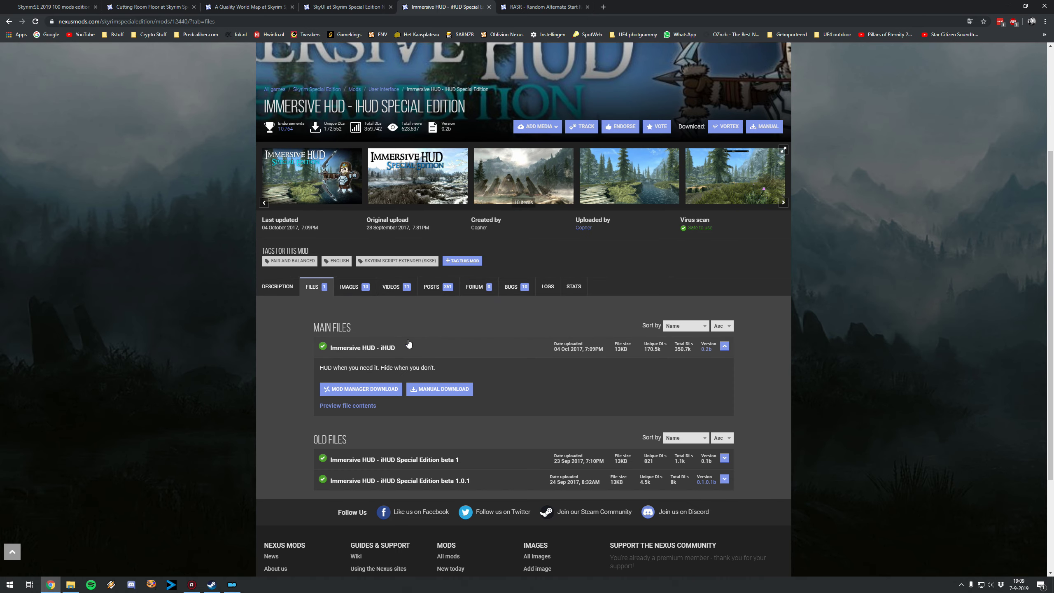
{"action": "scroll", "coordinate": [392, 381], "scroll_direction": "down", "scroll_amount": 3}
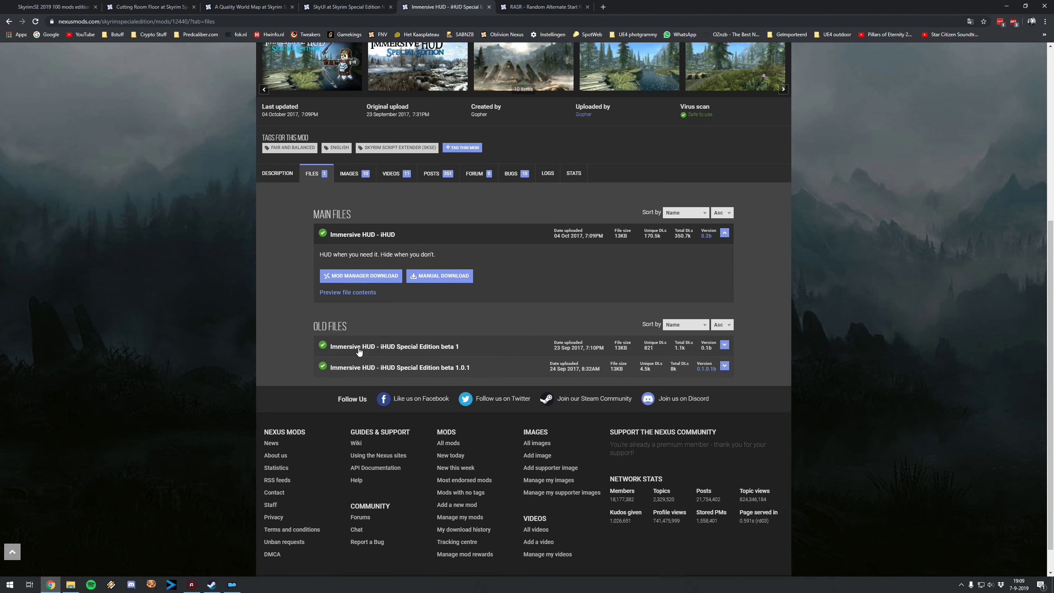
{"action": "scroll", "coordinate": [359, 351], "scroll_direction": "up", "scroll_amount": 1}
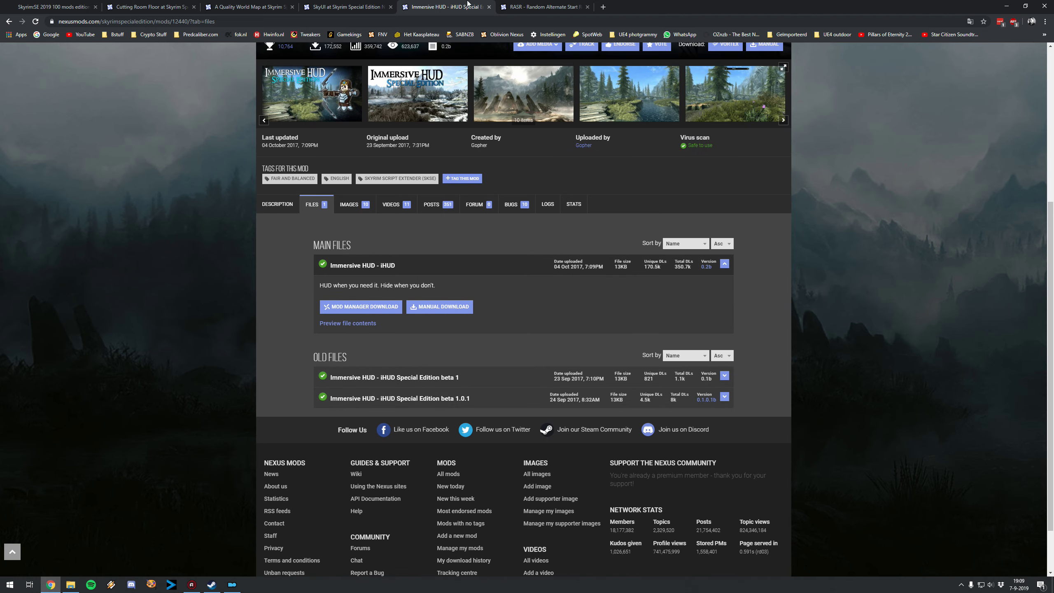
- Show the RASR - Random Alternate Start Reborn SE mod's files and look over the main and old files
{"action": "left_click", "coordinate": [518, 6]}
{"action": "scroll", "coordinate": [408, 296], "scroll_direction": "down", "scroll_amount": 5}
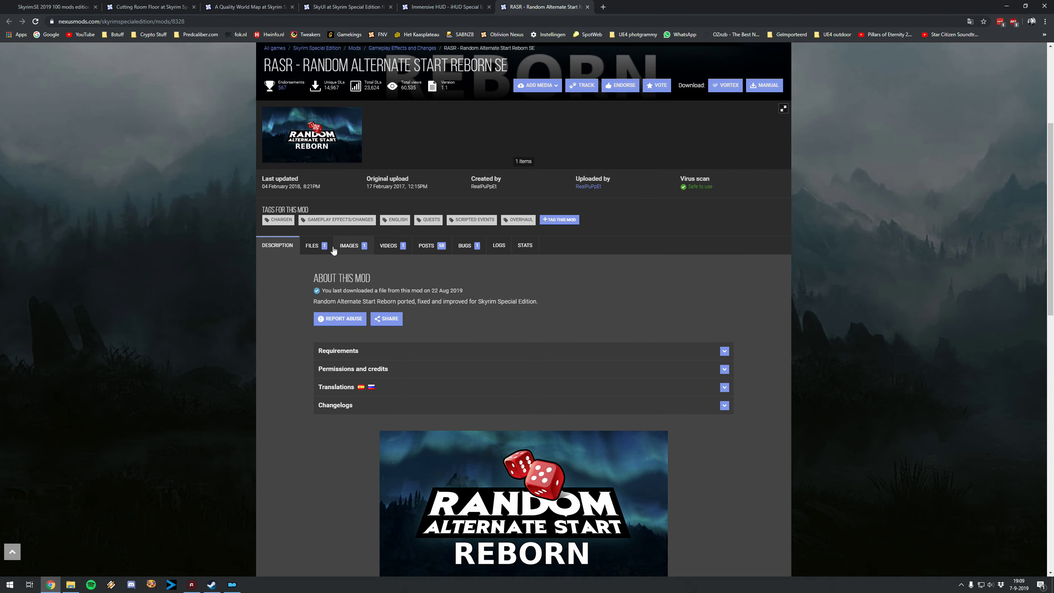
{"action": "left_click", "coordinate": [316, 245]}
{"action": "scroll", "coordinate": [352, 308], "scroll_direction": "down", "scroll_amount": 2}
{"action": "scroll", "coordinate": [353, 307], "scroll_direction": "down", "scroll_amount": 2}
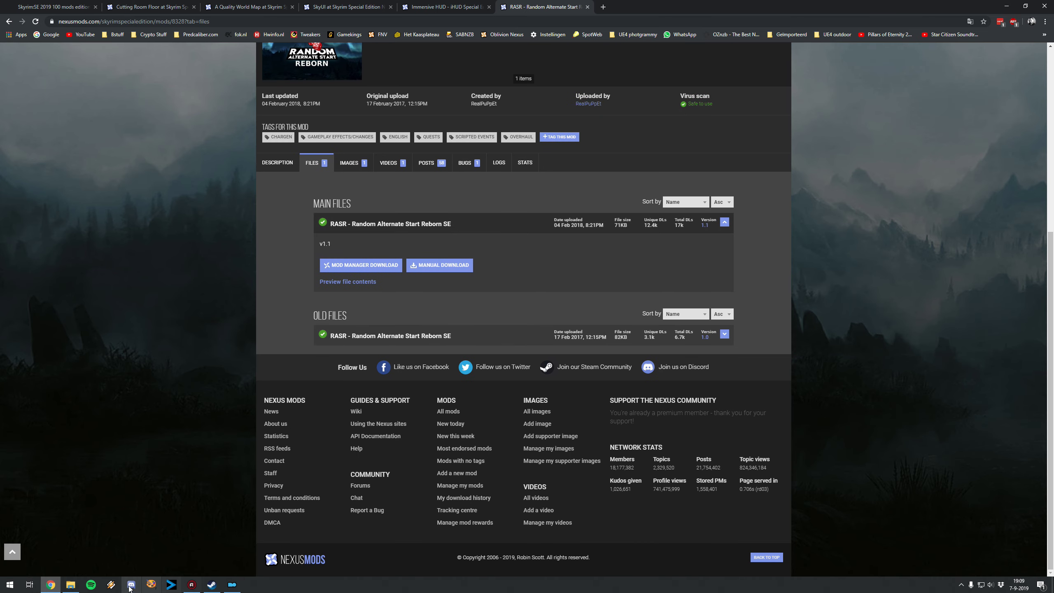
- Switch to Mod Organizer and manually install the 01 Unofficial Skyrim Special Edition Patch archive from the 02 Core mods folder
{"action": "left_click", "coordinate": [232, 584]}
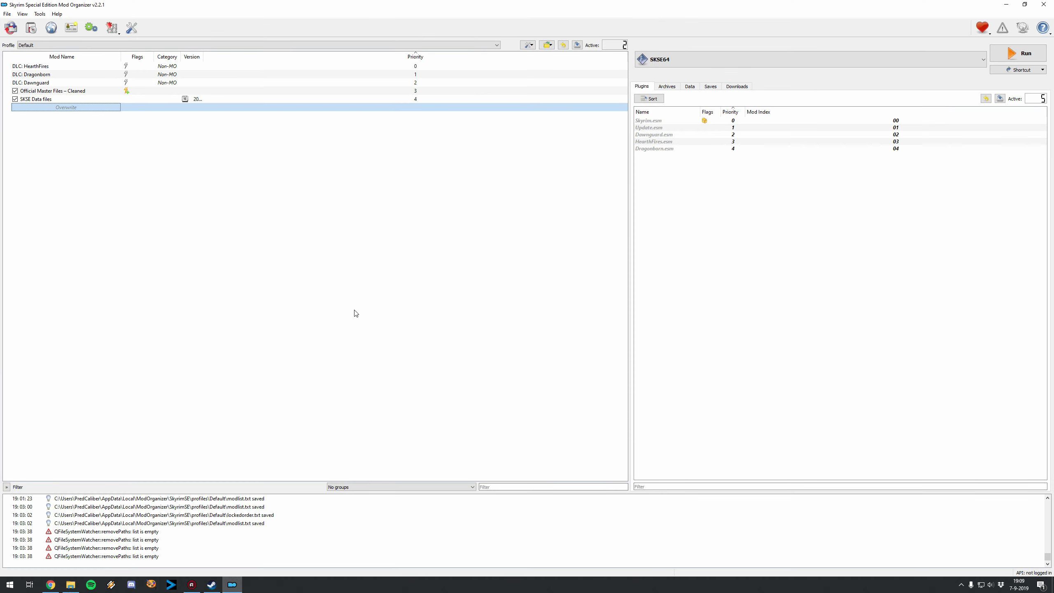
{"action": "left_click", "coordinate": [36, 31]}
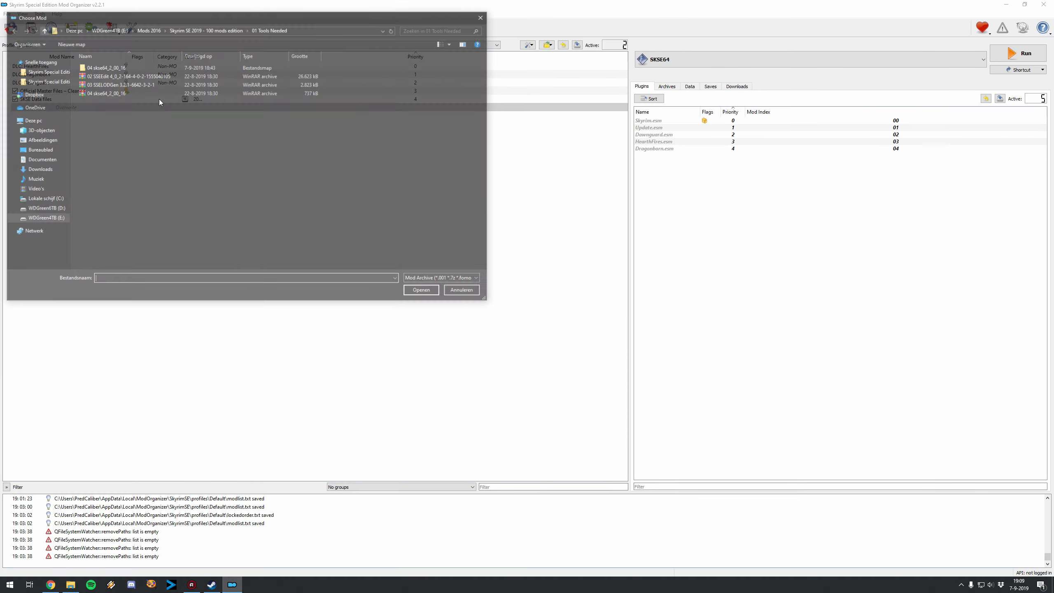
{"action": "left_click", "coordinate": [208, 29]}
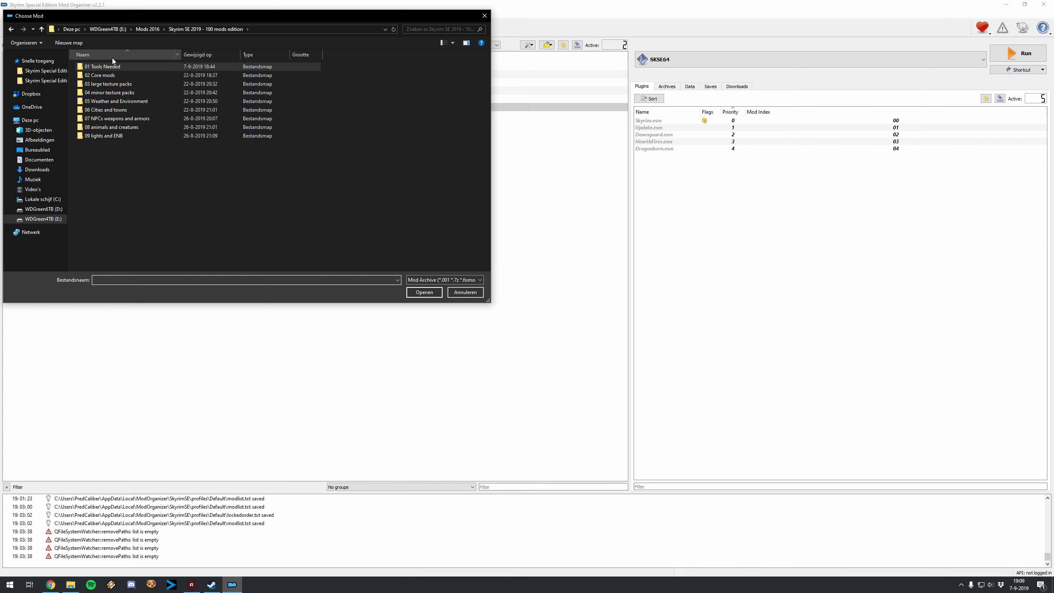
{"action": "double_click", "coordinate": [108, 76]}
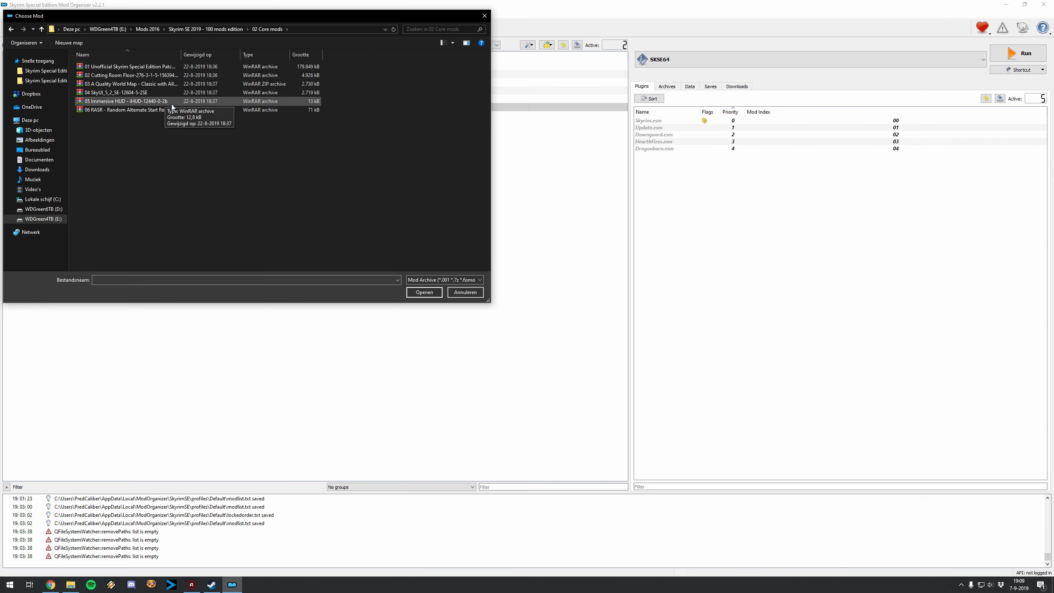
{"action": "left_click", "coordinate": [129, 68]}
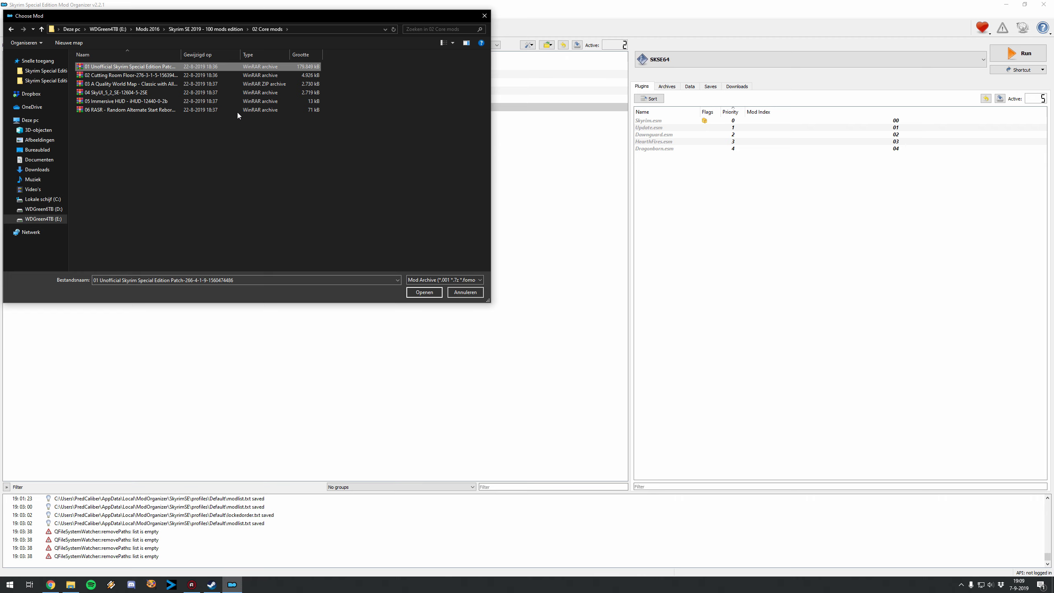
{"action": "key", "text": "Return"}
{"action": "left_click", "coordinate": [517, 300]}
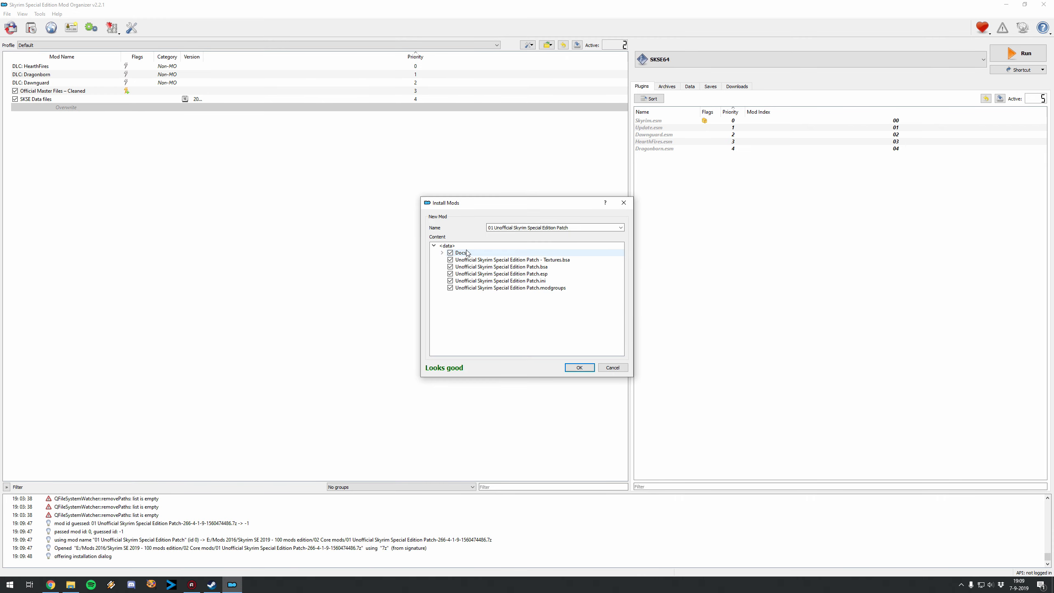
{"action": "left_click", "coordinate": [579, 367]}
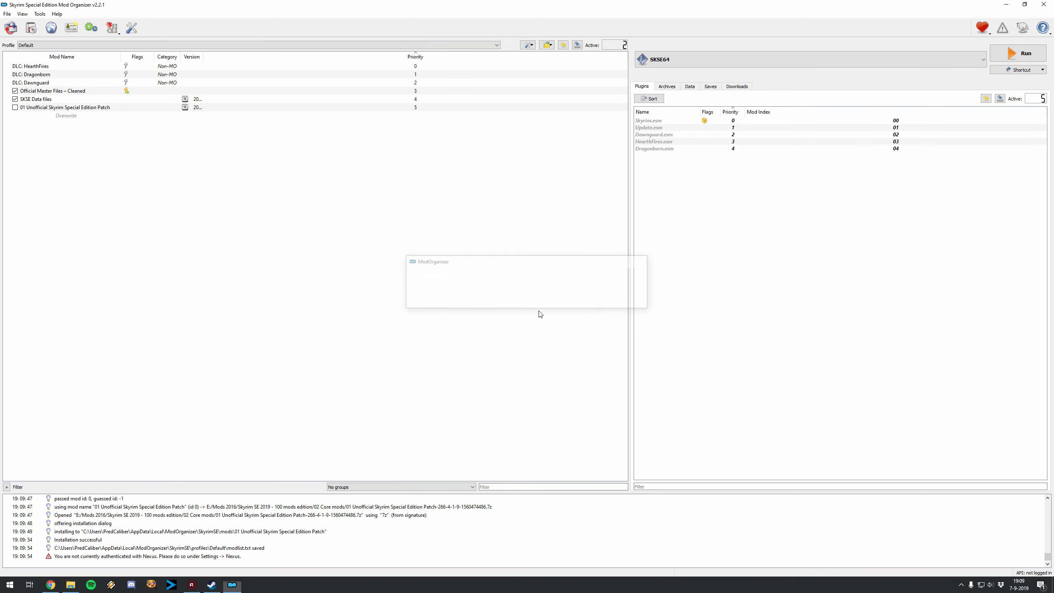
- Enable the Unofficial Skyrim Special Edition Patch mod and fit the plugin list's name column to its full file name
{"action": "left_click", "coordinate": [17, 110]}
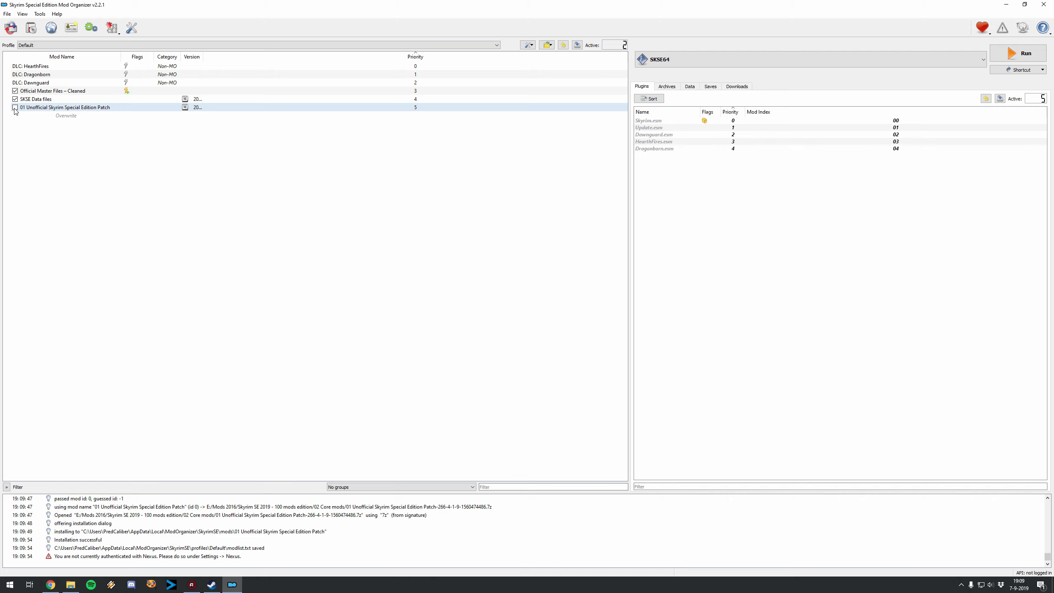
{"action": "left_click", "coordinate": [15, 108]}
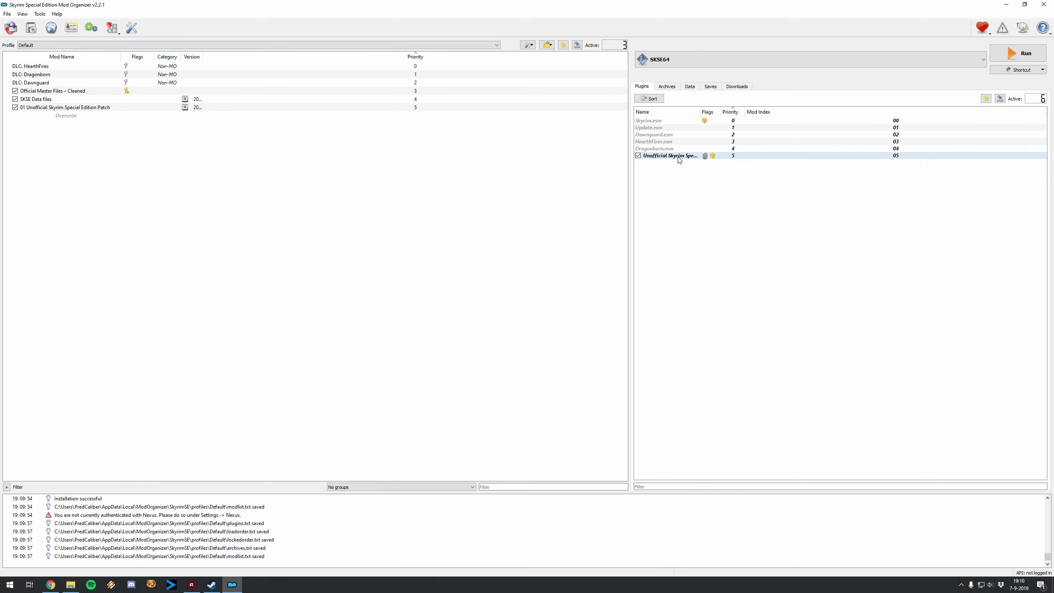
{"action": "mouse_move", "coordinate": [679, 160]}
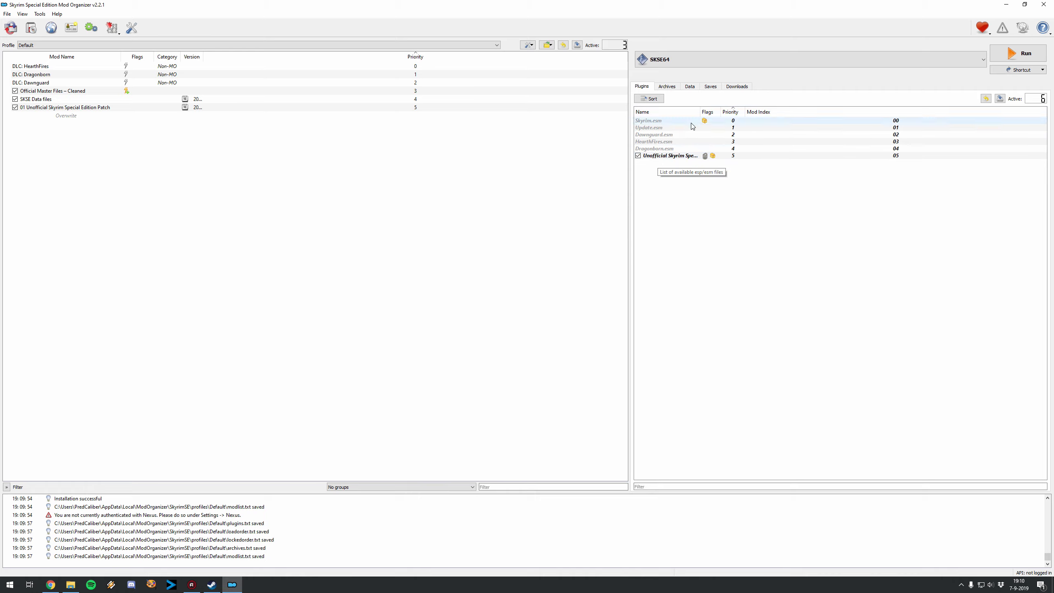
{"action": "double_click", "coordinate": [699, 107]}
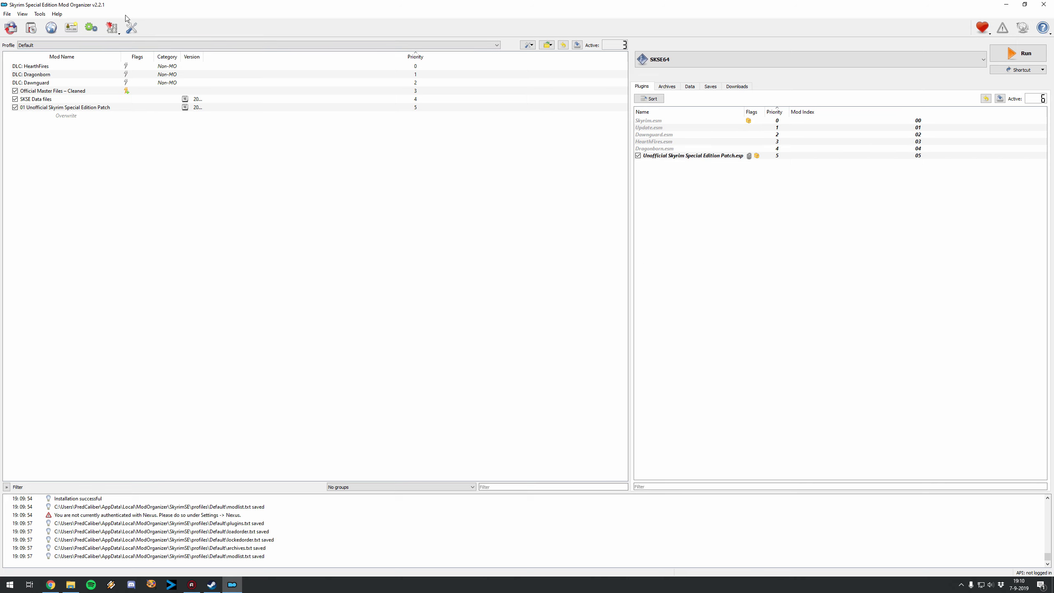
- Manually install the 02 Cutting Room Floor archive with all its content and enable the mod
{"action": "left_click", "coordinate": [31, 28]}
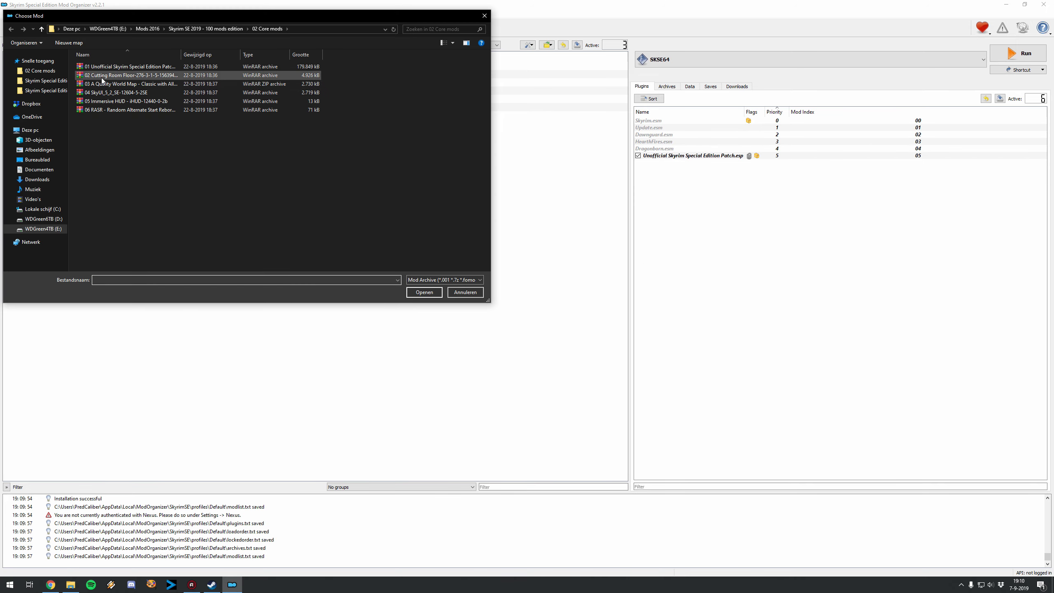
{"action": "left_click", "coordinate": [102, 78]}
{"action": "key", "text": "Return"}
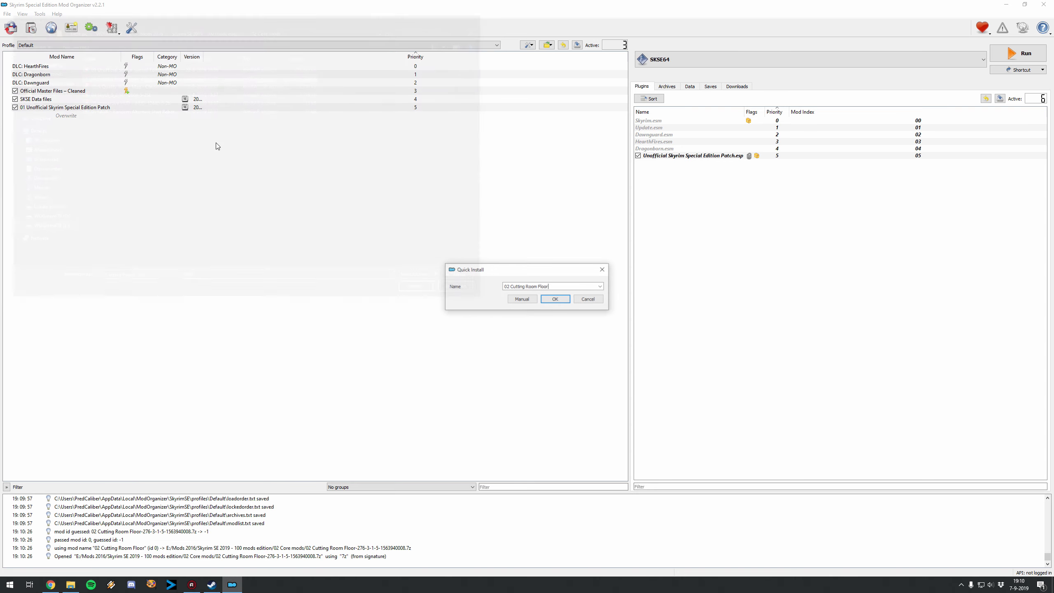
{"action": "left_click", "coordinate": [503, 287]}
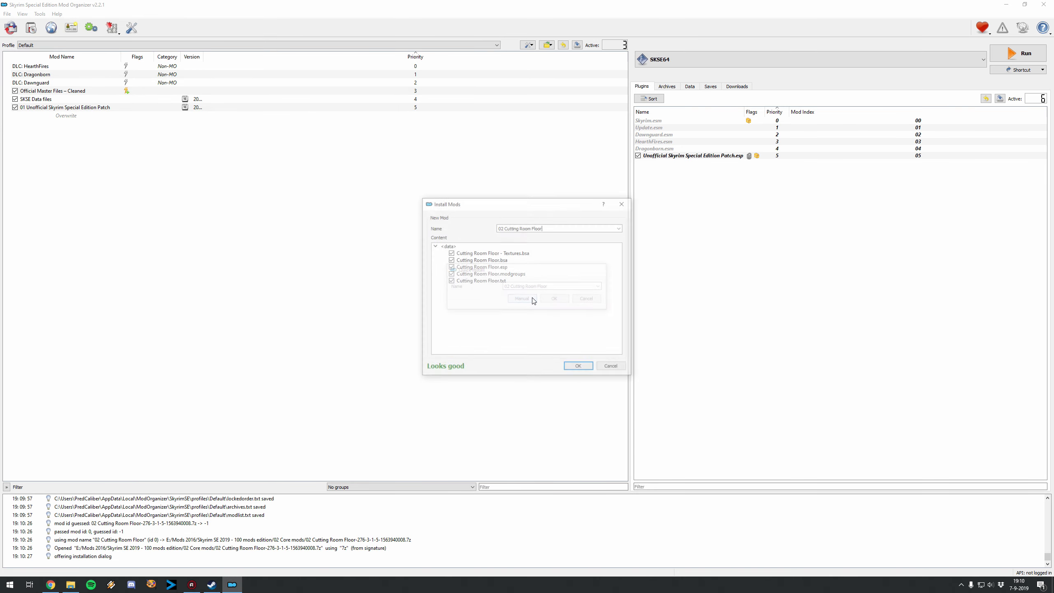
{"action": "left_click", "coordinate": [579, 367]}
{"action": "left_click", "coordinate": [14, 116]}
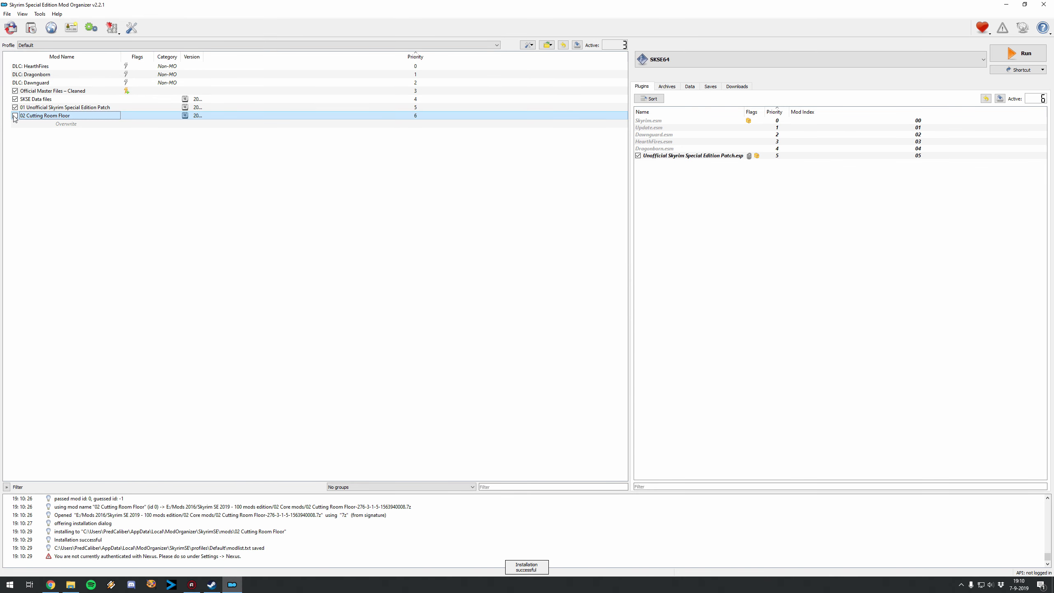
- Manually install the 03 A Quality World Map - Classic with All Roads archive and enable the mod
{"action": "left_click", "coordinate": [31, 28]}
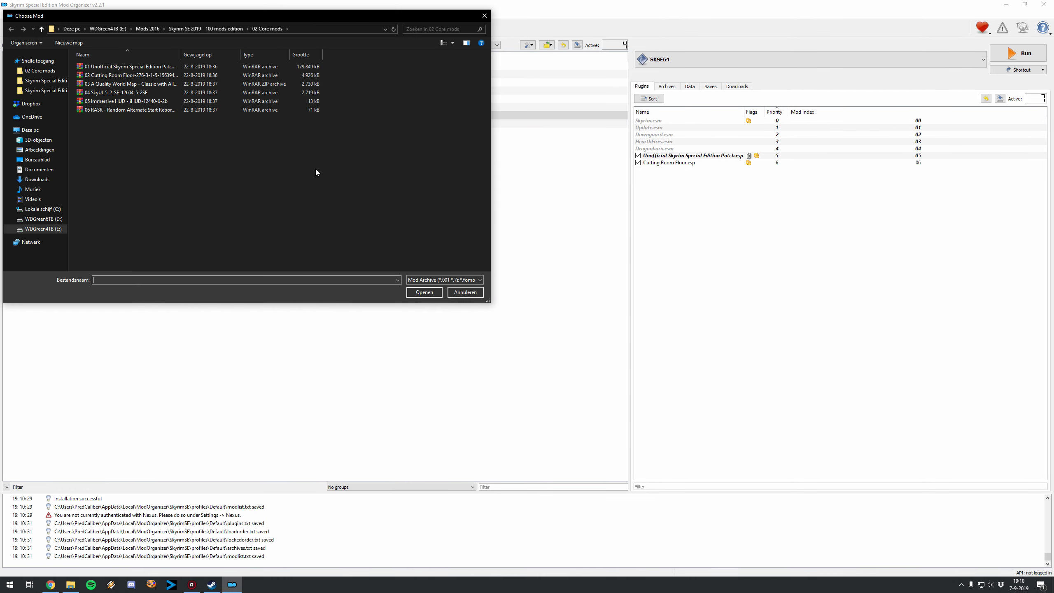
{"action": "double_click", "coordinate": [126, 84]}
{"action": "left_click", "coordinate": [521, 299]}
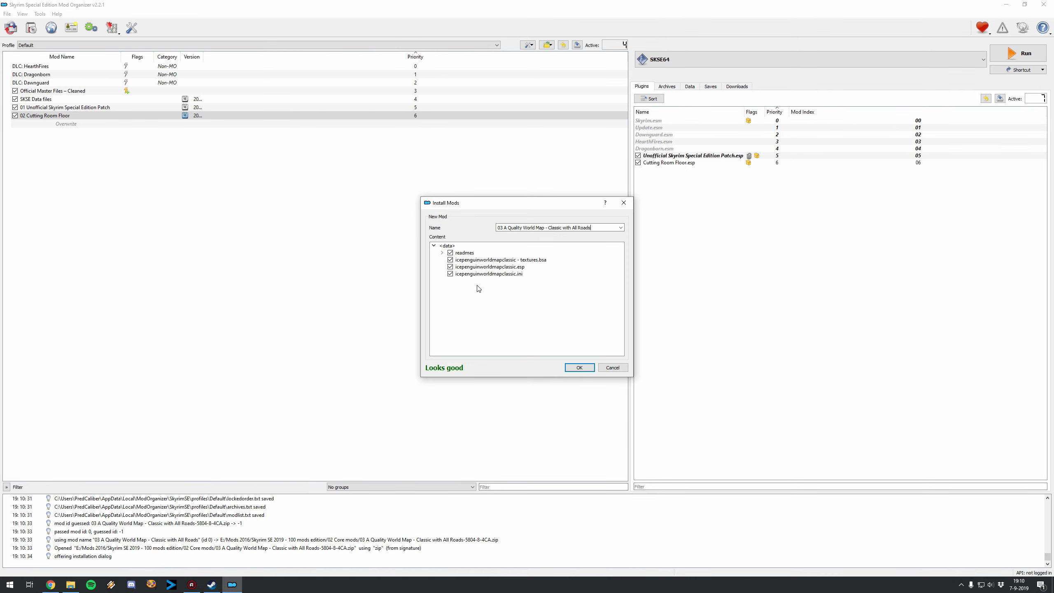
{"action": "left_click", "coordinate": [580, 368]}
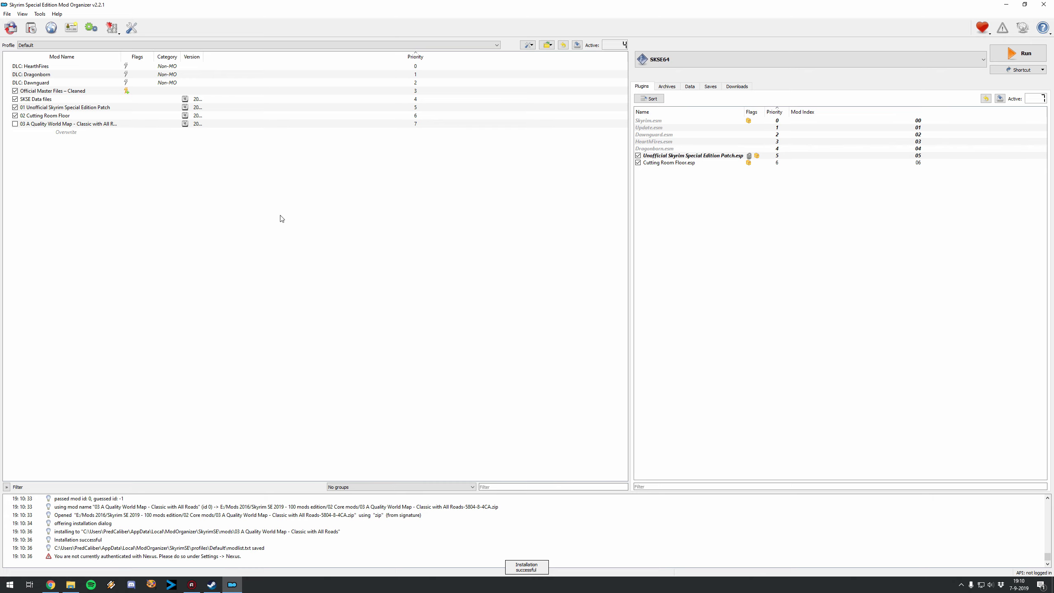
{"action": "left_click", "coordinate": [15, 124]}
- Manually install the 04 SkyUI 5.2 SE archive and enable the mod
{"action": "left_click", "coordinate": [30, 28]}
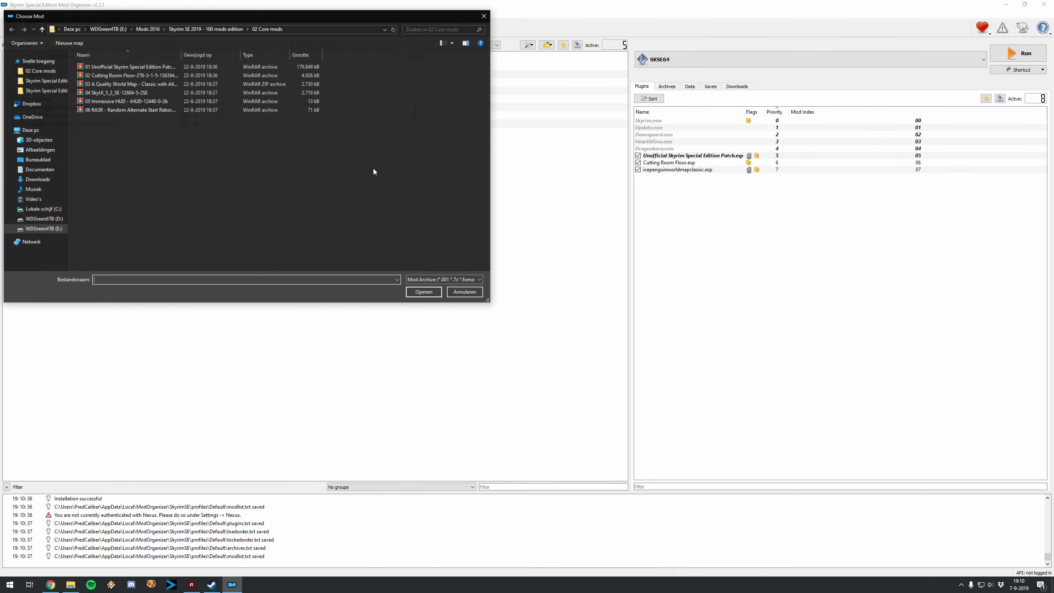
{"action": "double_click", "coordinate": [113, 94]}
{"action": "left_click", "coordinate": [516, 299]}
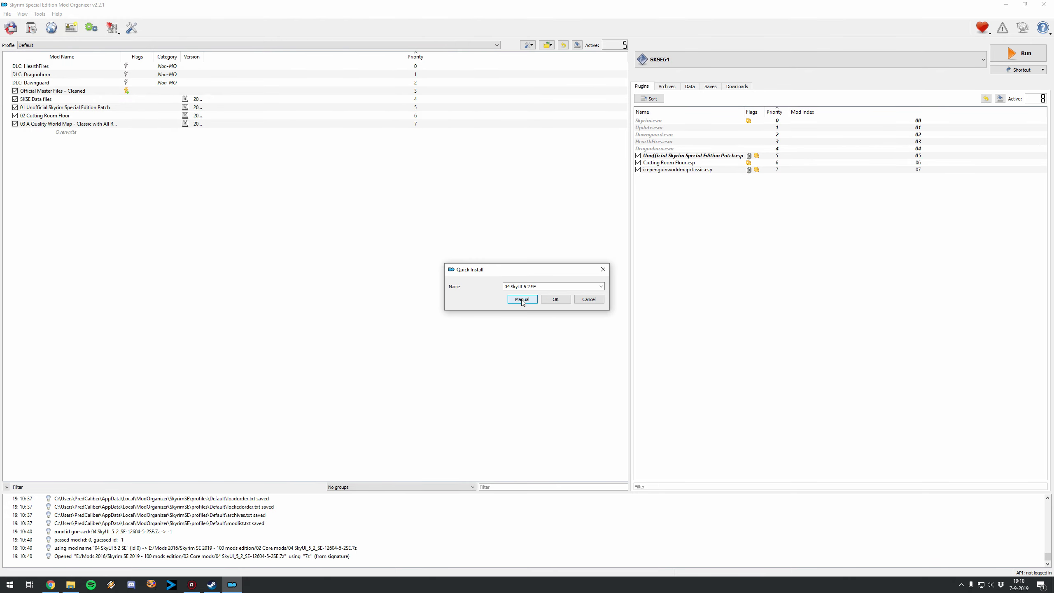
{"action": "left_click", "coordinate": [577, 367]}
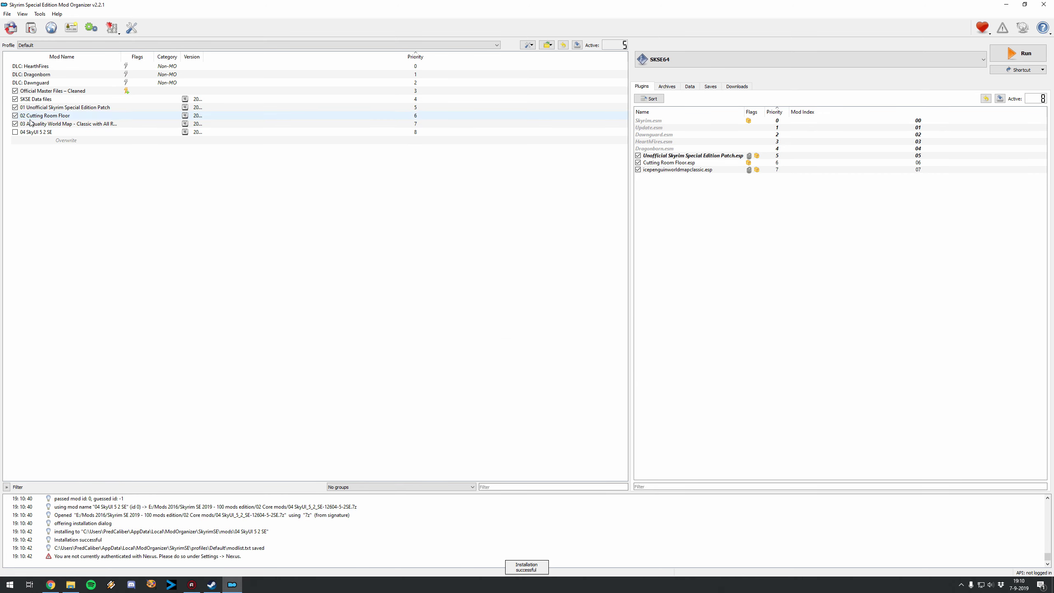
{"action": "left_click", "coordinate": [14, 132]}
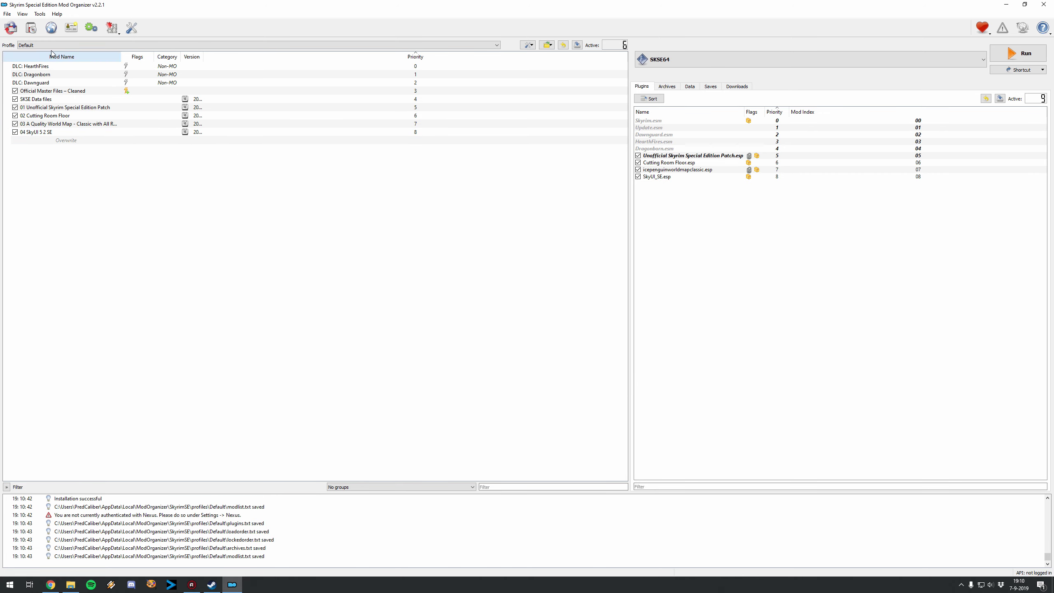
- Manually install the 05 Immersive HUD - iHUD archive from the 02 Core mods folder and enable the mod
{"action": "left_click", "coordinate": [32, 28]}
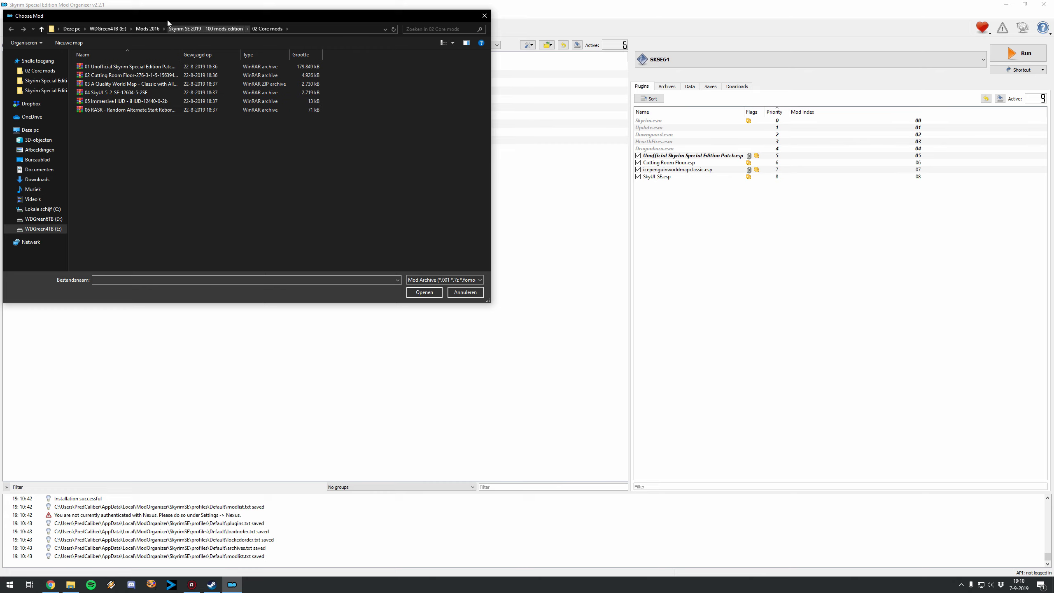
{"action": "left_click_drag", "start_coordinate": [167, 19], "coordinate": [356, 57]}
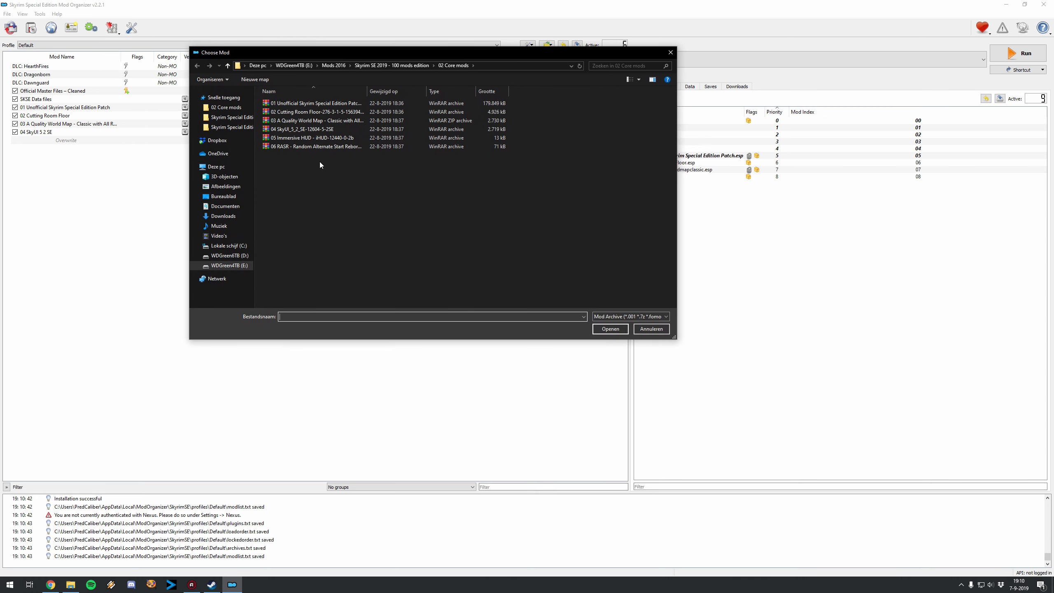
{"action": "double_click", "coordinate": [298, 138]}
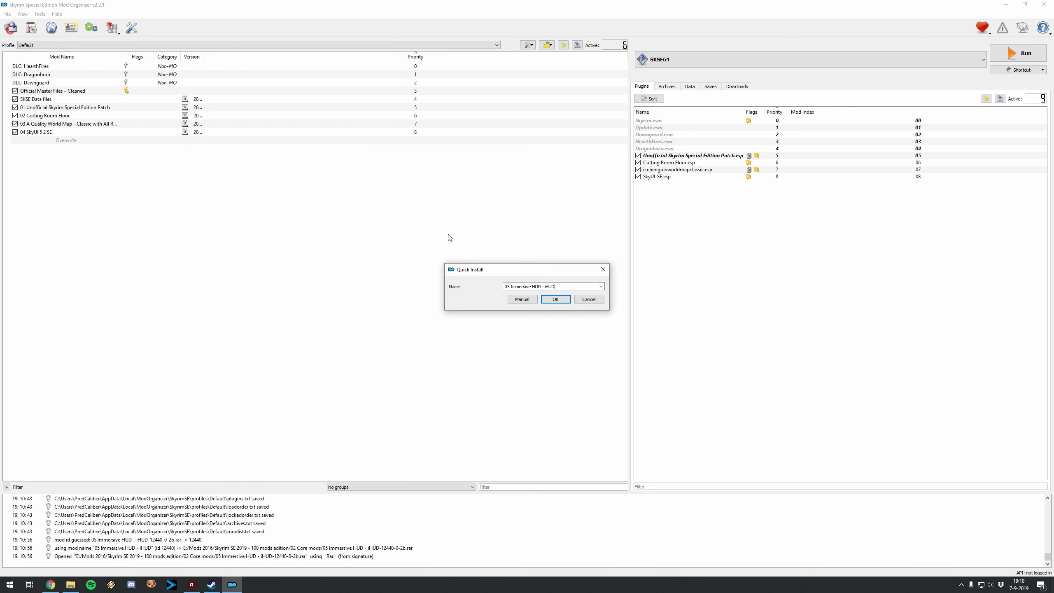
{"action": "left_click", "coordinate": [522, 299]}
{"action": "left_click", "coordinate": [580, 369]}
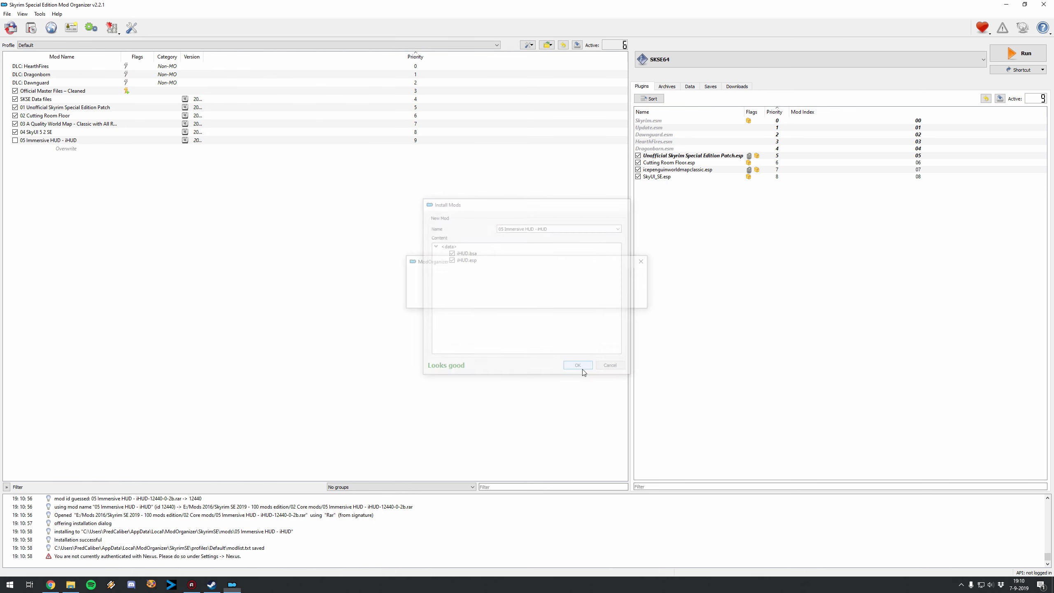
{"action": "left_click", "coordinate": [15, 140]}
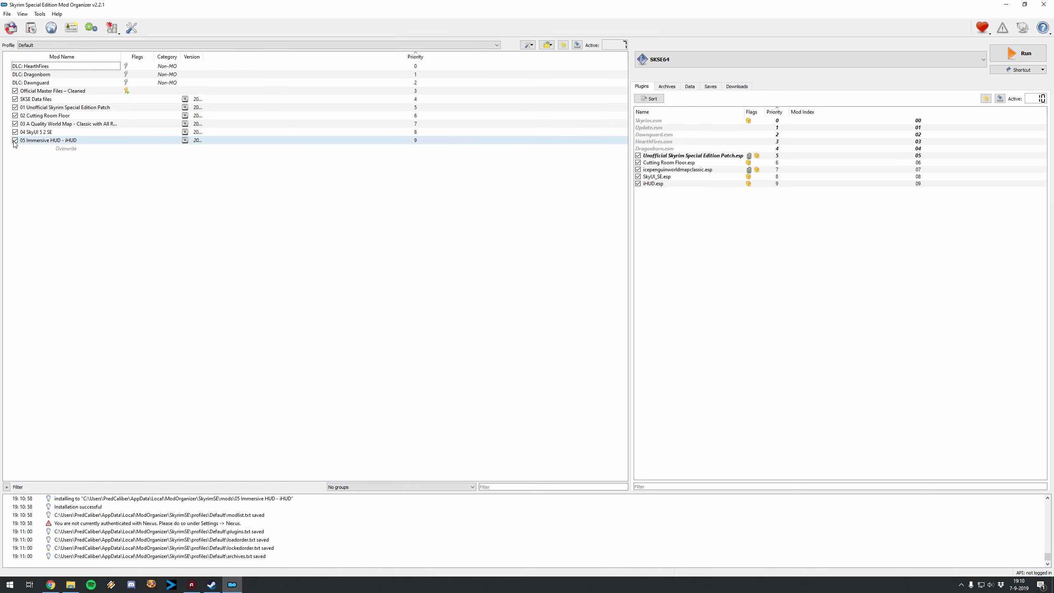
- Manually install and enable 06 RASR - Random Alternate Start Reborn SE, and check its plugin's place in the load order
{"action": "left_click", "coordinate": [31, 28]}
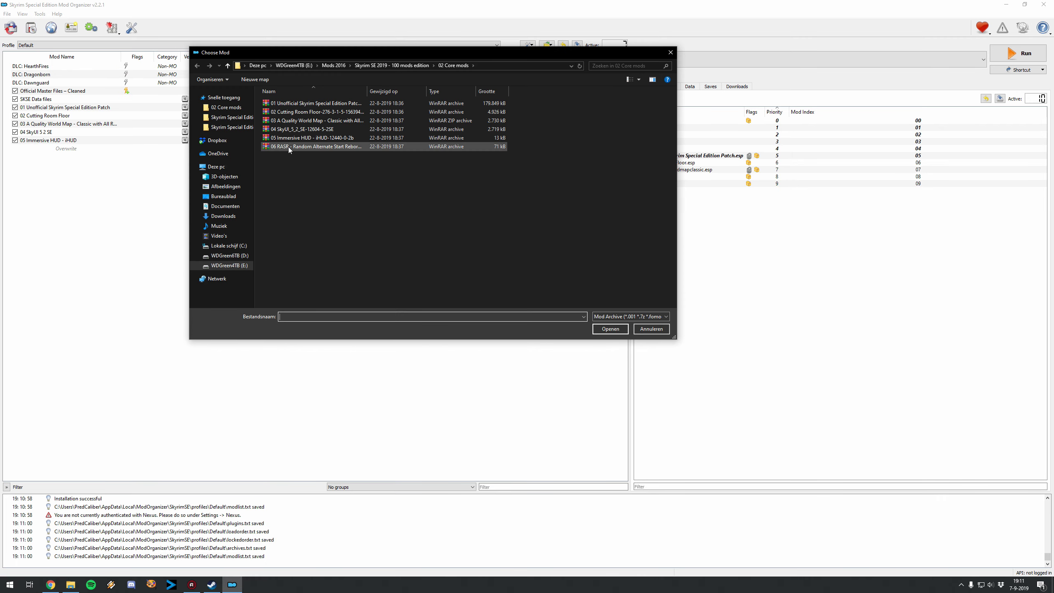
{"action": "double_click", "coordinate": [309, 150]}
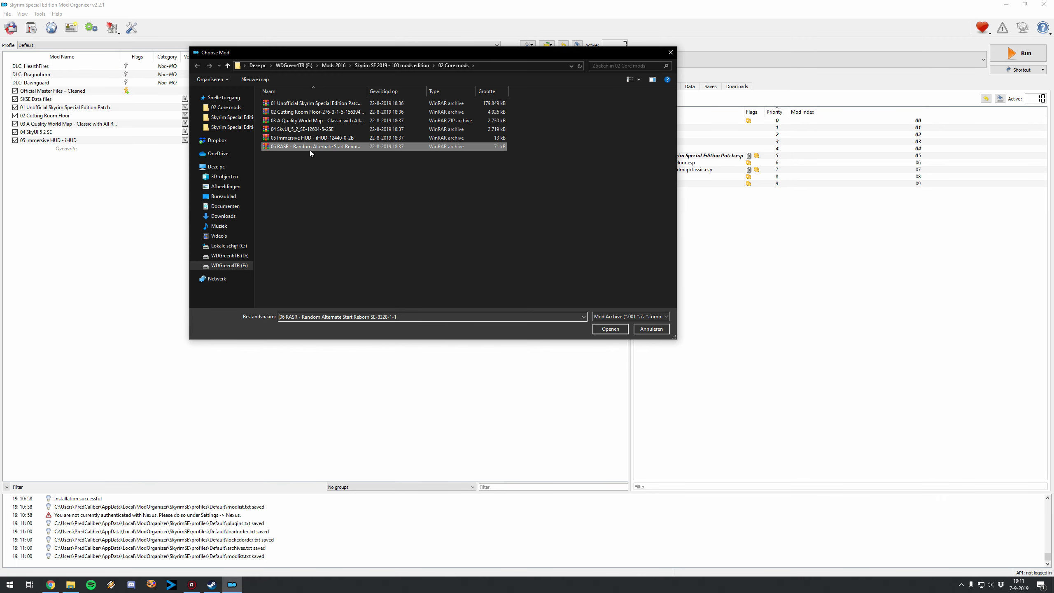
{"action": "left_click", "coordinate": [509, 301]}
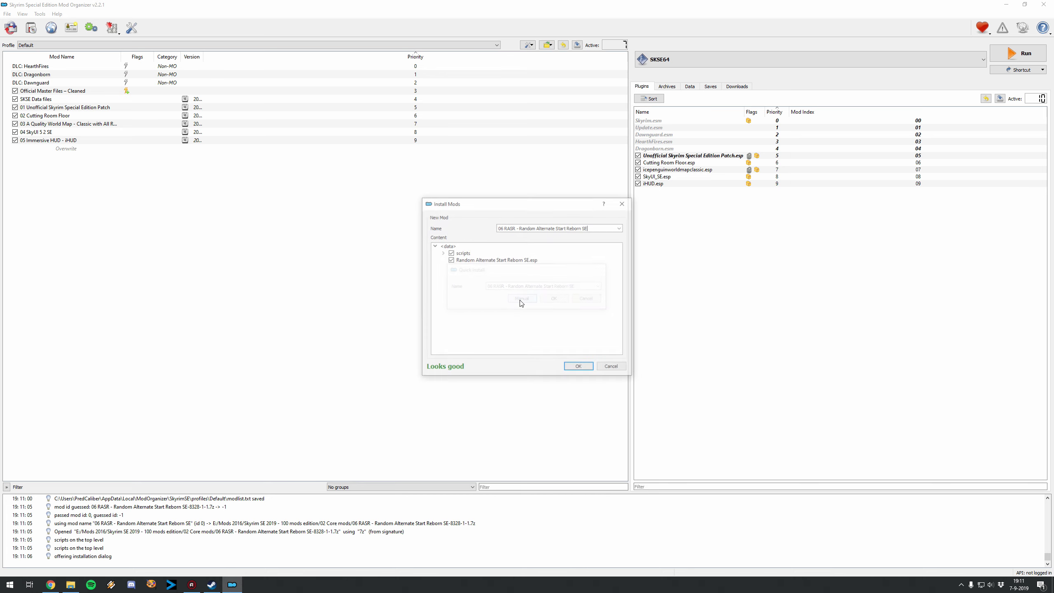
{"action": "left_click", "coordinate": [581, 369]}
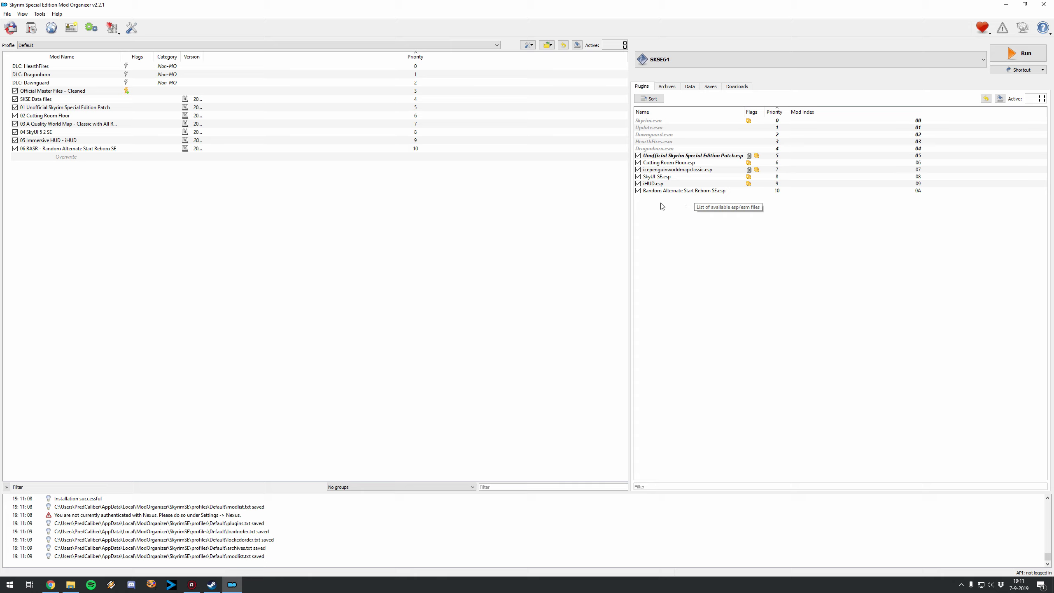
{"action": "mouse_move", "coordinate": [665, 195]}
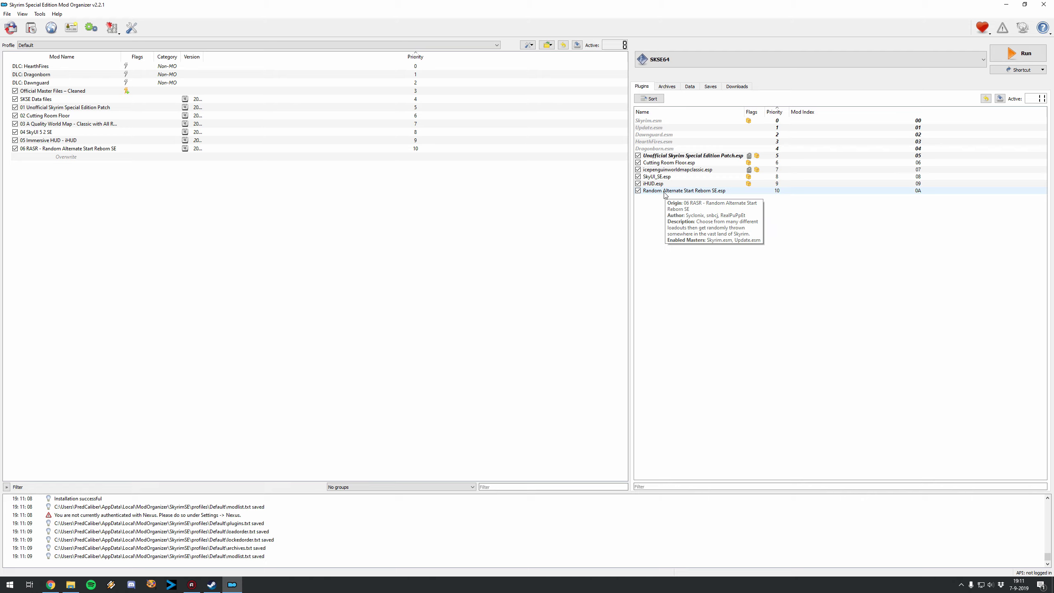
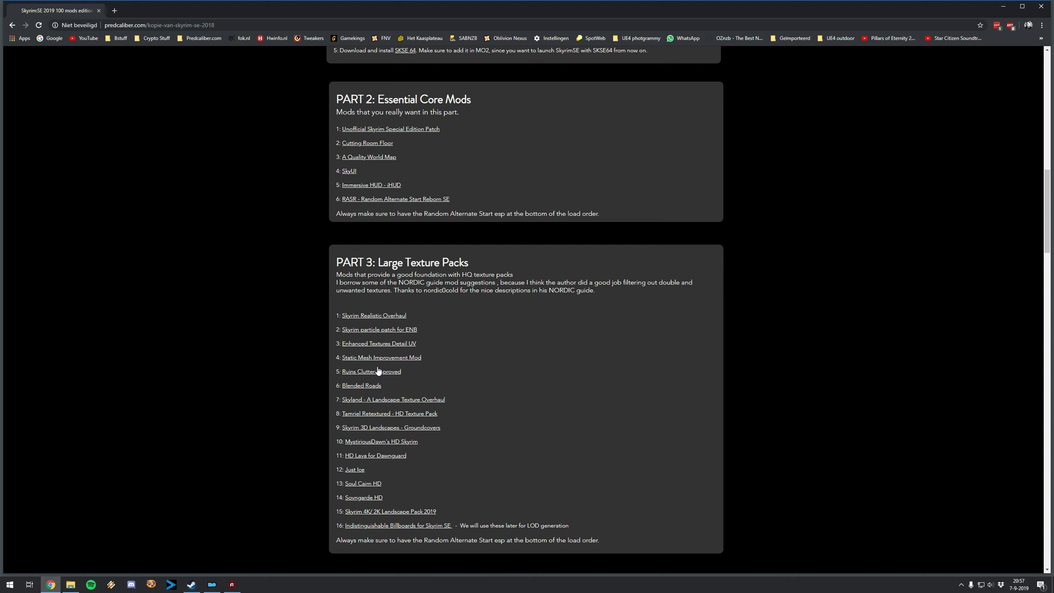
- Switch to Chrome and open the Skyrim Realistic Overhaul link from Part 3: Large Texture Packs in a new tab
{"action": "right_click", "coordinate": [382, 315]}
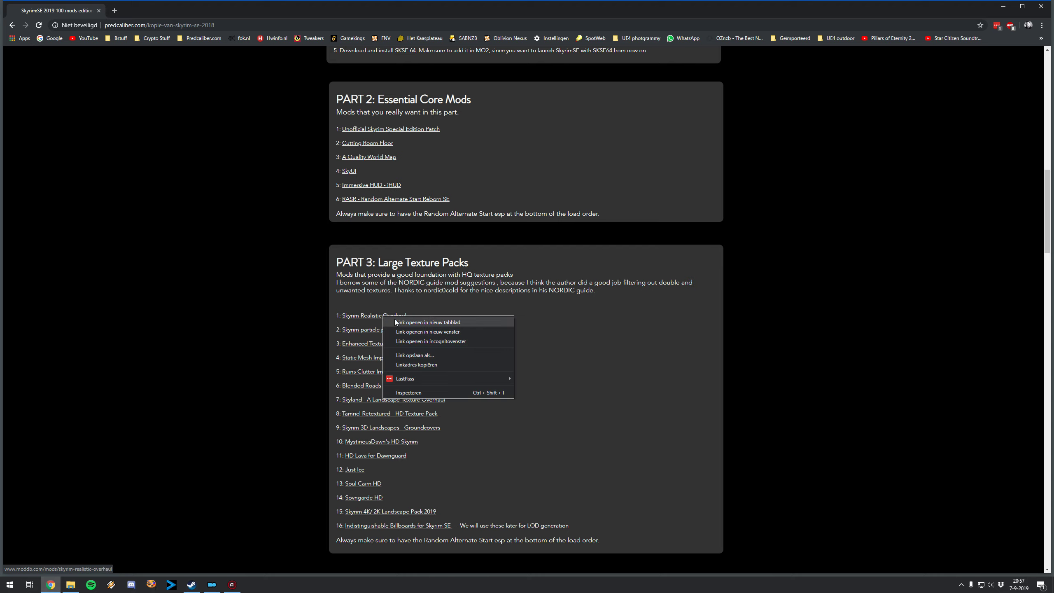
{"action": "left_click", "coordinate": [394, 320]}
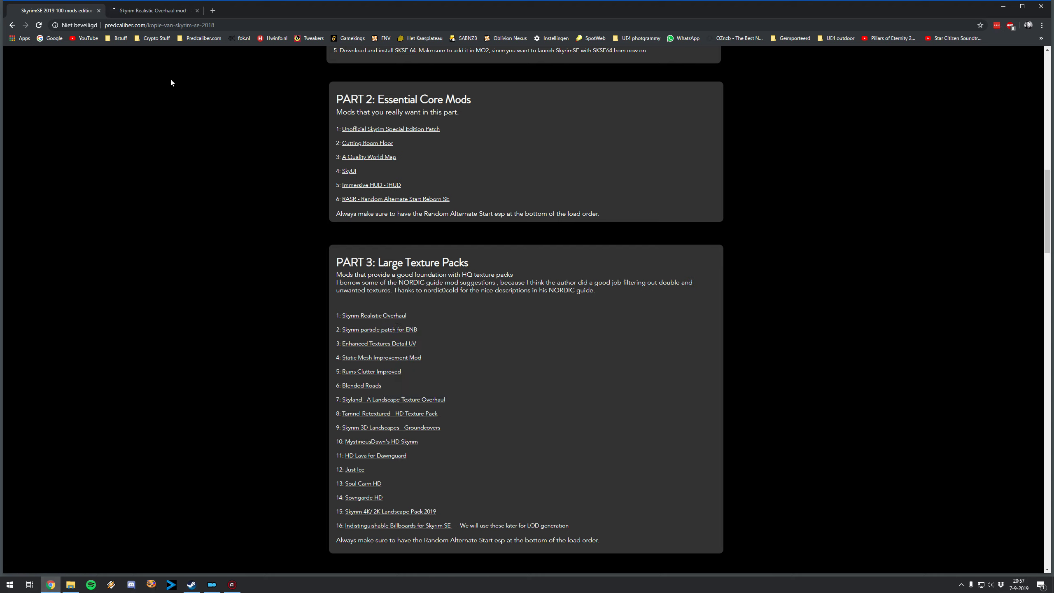
- Examine the Files section of the Skyrim Realistic Overhaul page on ModDB and compare it with the archives in the 03 large texture packs folder
{"action": "left_click", "coordinate": [149, 12]}
{"action": "scroll", "coordinate": [188, 81], "scroll_direction": "down", "scroll_amount": 5}
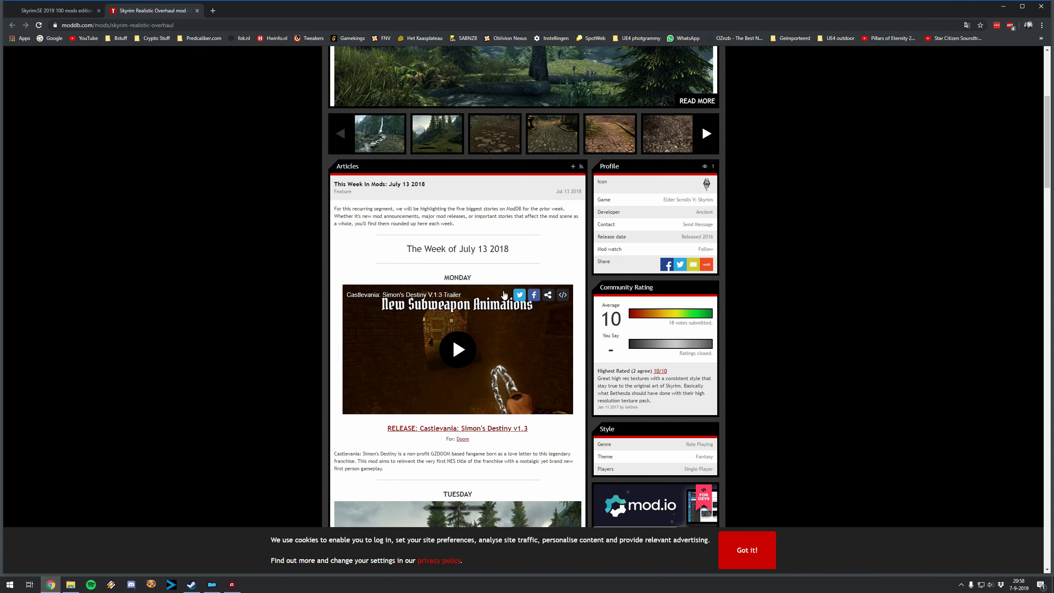
{"action": "scroll", "coordinate": [422, 296], "scroll_direction": "down", "scroll_amount": 10}
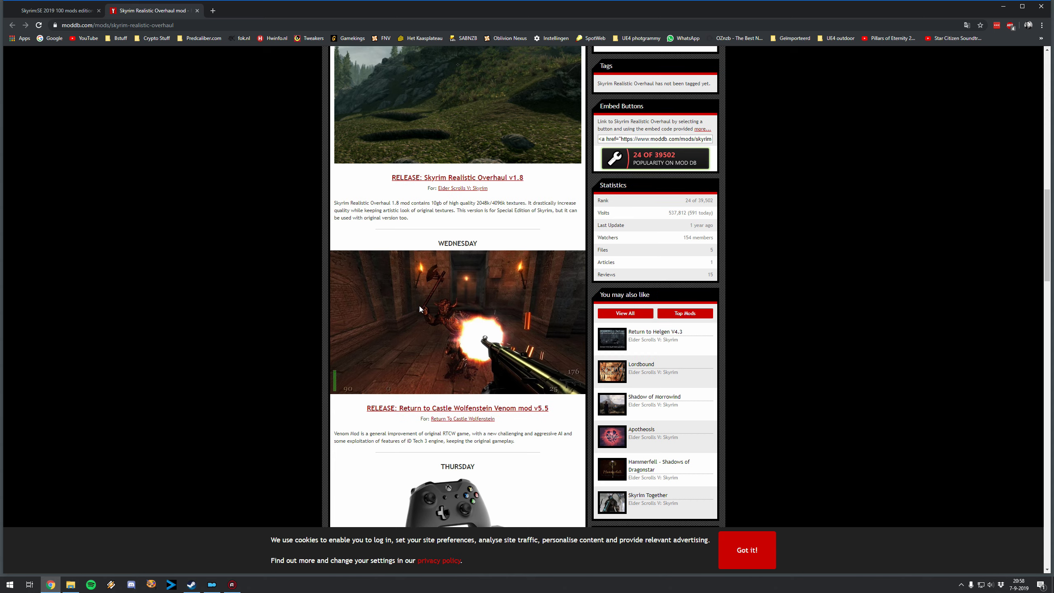
{"action": "scroll", "coordinate": [420, 303], "scroll_direction": "down", "scroll_amount": 6}
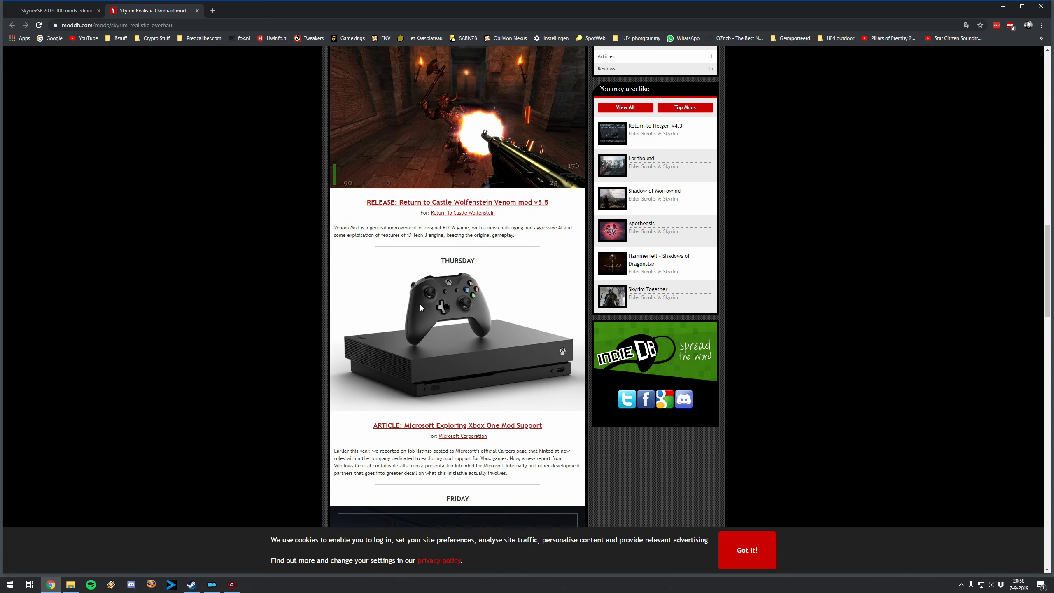
{"action": "scroll", "coordinate": [419, 304], "scroll_direction": "down", "scroll_amount": 5}
{"action": "scroll", "coordinate": [428, 311], "scroll_direction": "up", "scroll_amount": 13}
{"action": "scroll", "coordinate": [428, 311], "scroll_direction": "up", "scroll_amount": 9}
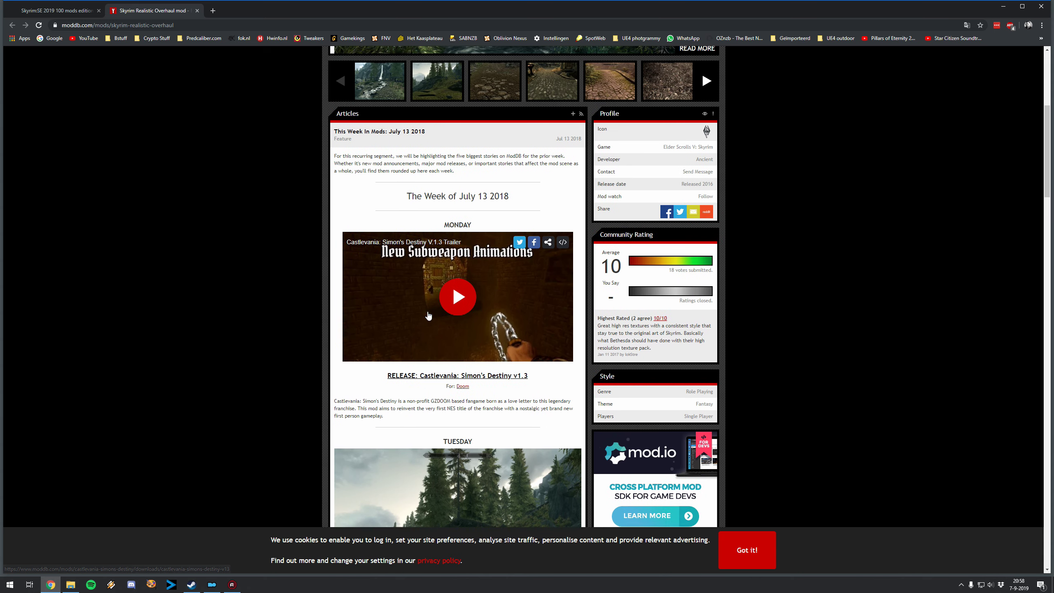
{"action": "scroll", "coordinate": [427, 311], "scroll_direction": "up", "scroll_amount": 4}
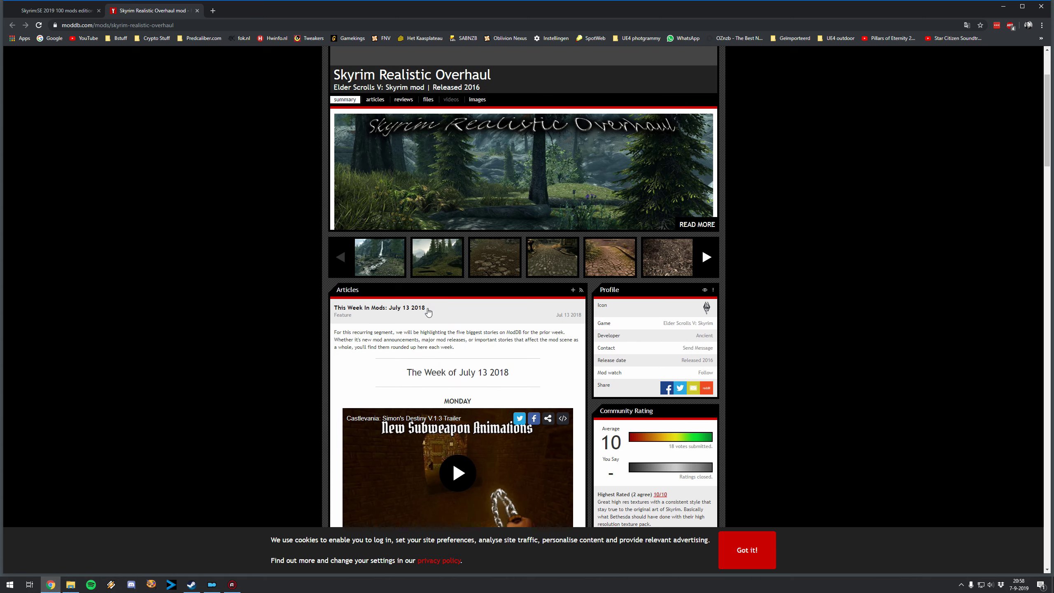
{"action": "scroll", "coordinate": [438, 309], "scroll_direction": "up", "scroll_amount": 3}
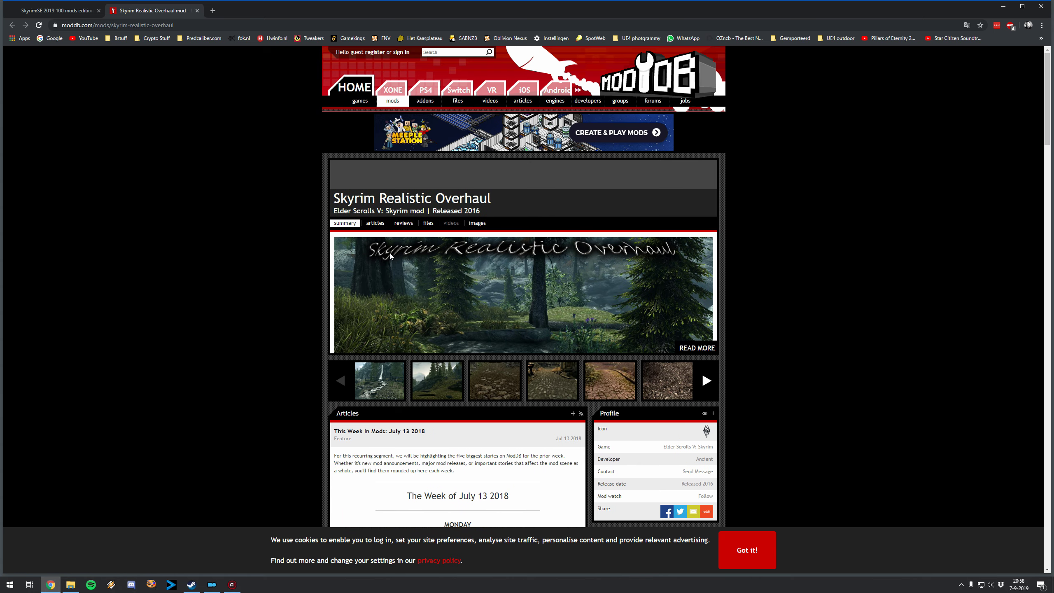
{"action": "scroll", "coordinate": [436, 307], "scroll_direction": "down", "scroll_amount": 7}
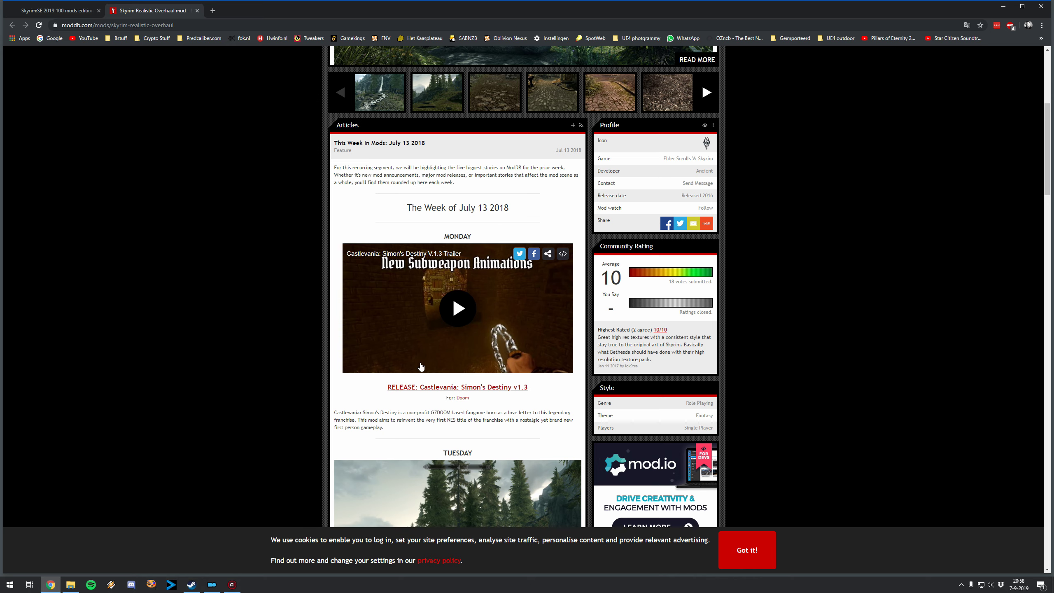
{"action": "scroll", "coordinate": [420, 366], "scroll_direction": "down", "scroll_amount": 20}
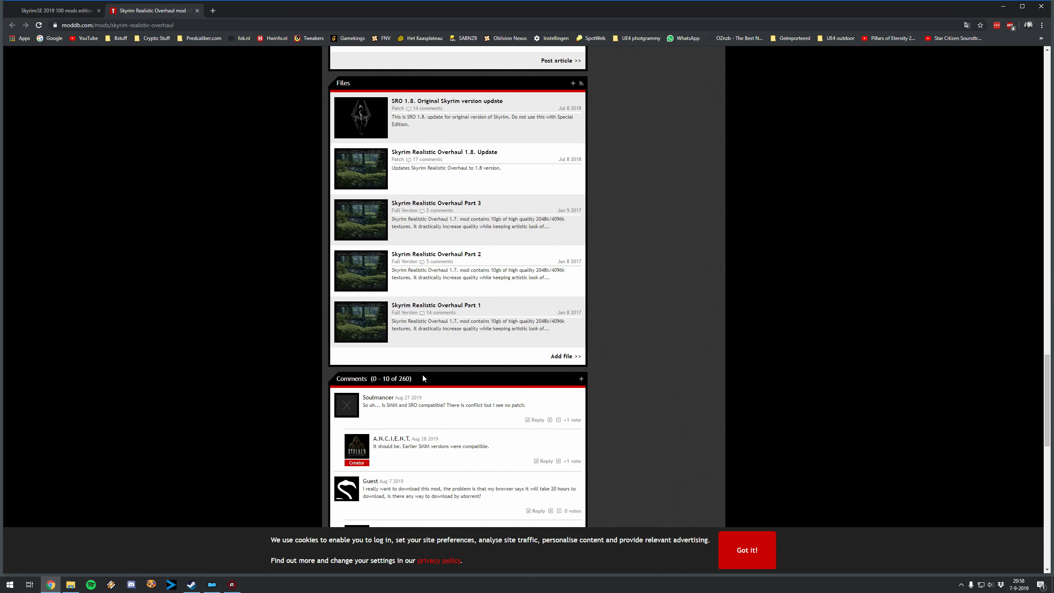
{"action": "scroll", "coordinate": [422, 373], "scroll_direction": "up", "scroll_amount": 5}
{"action": "scroll", "coordinate": [423, 356], "scroll_direction": "down", "scroll_amount": 4}
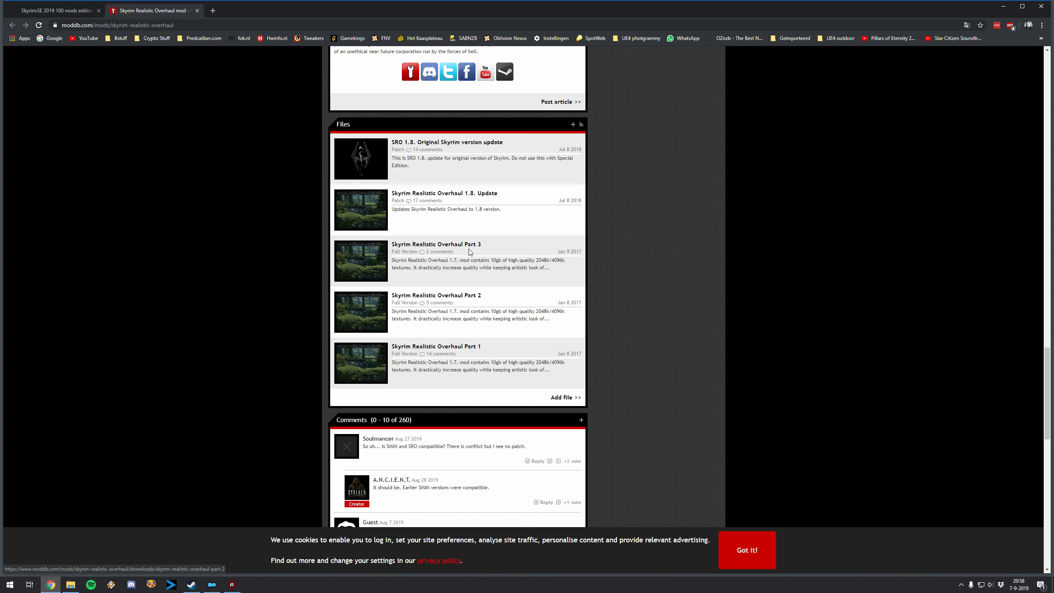
{"action": "left_click", "coordinate": [71, 584]}
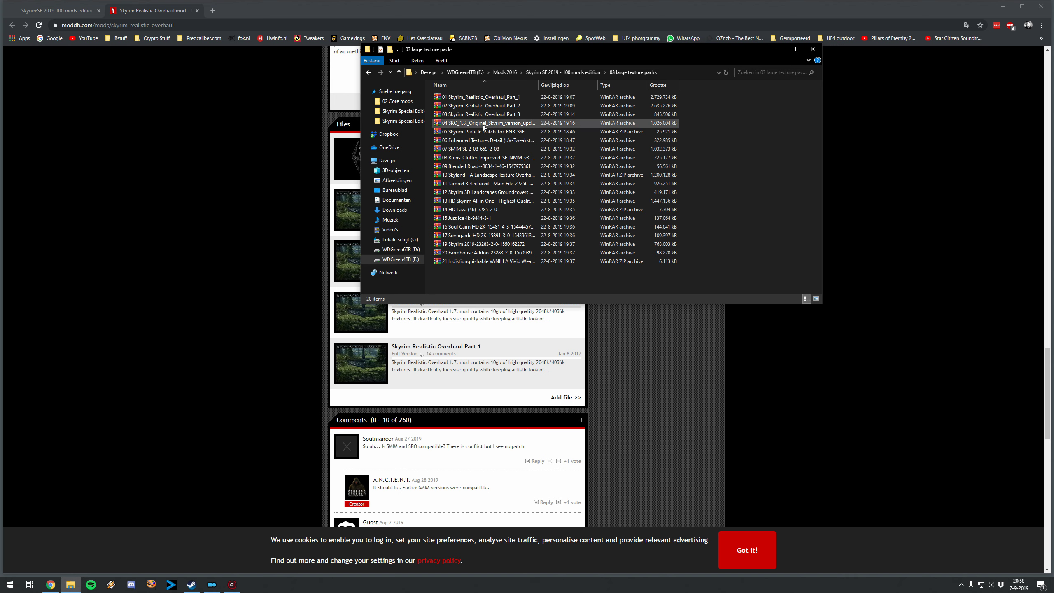
- Switch to Mod Organizer and open the 01 Skyrim_Realistic_Overhaul_Part_1 archive from the 03 large texture packs folder for installation
{"action": "left_click", "coordinate": [212, 584]}
{"action": "left_click", "coordinate": [96, 220]}
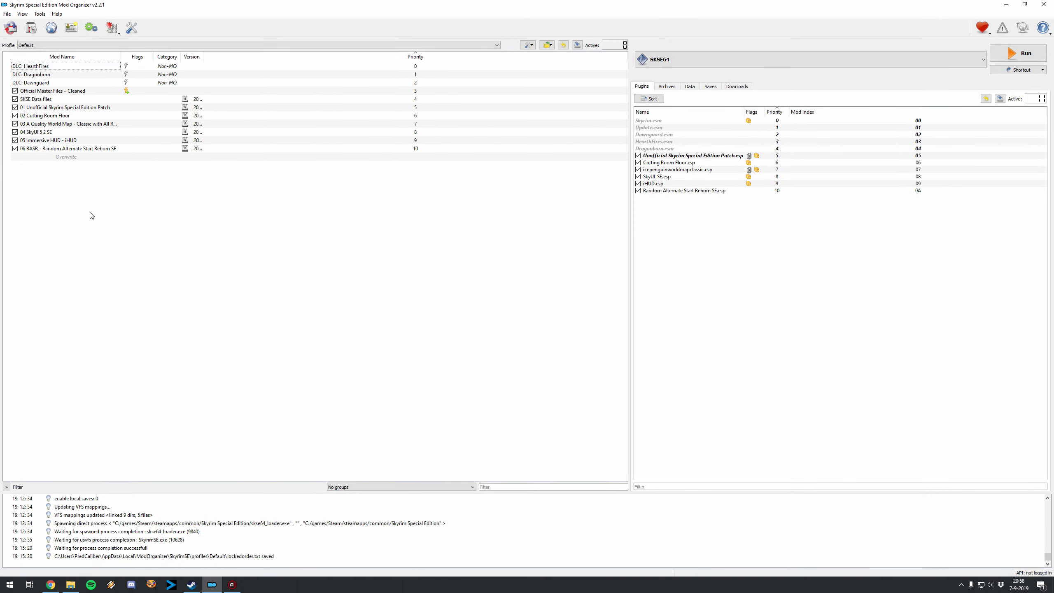
{"action": "left_click", "coordinate": [32, 28]}
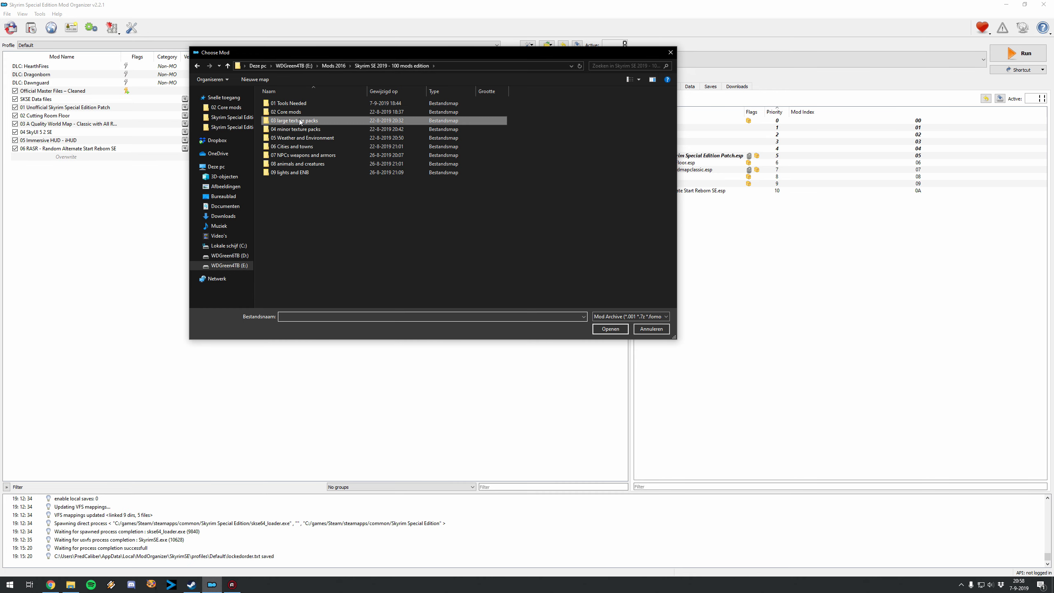
{"action": "double_click", "coordinate": [307, 120]}
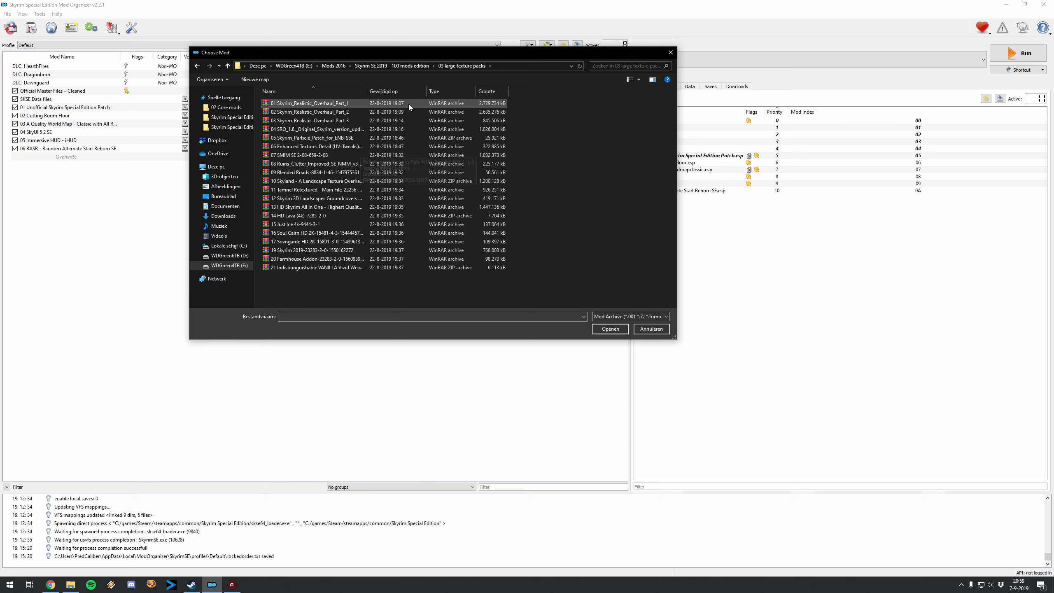
{"action": "left_click", "coordinate": [327, 104]}
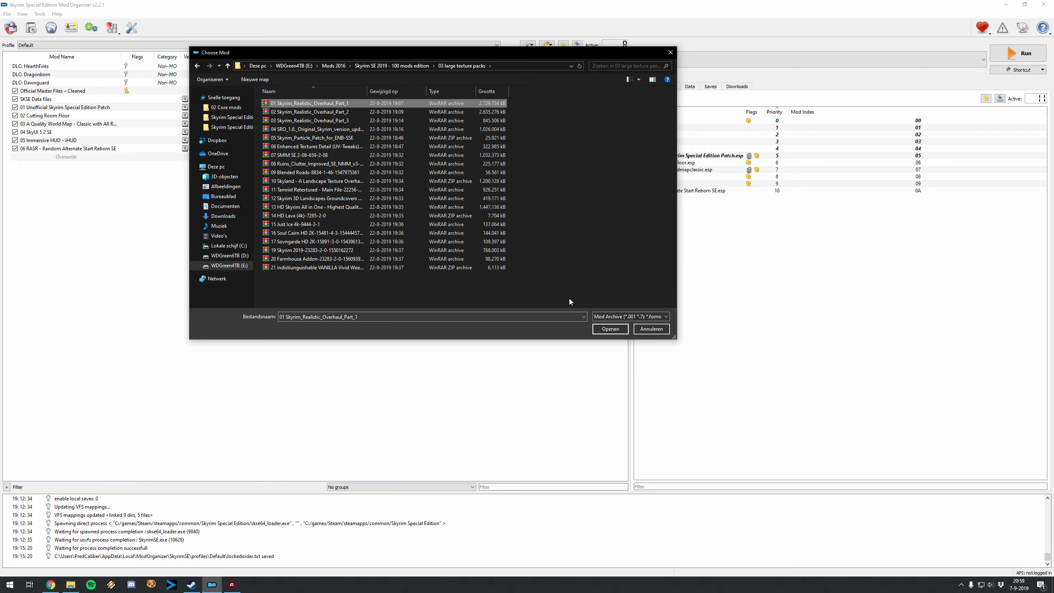
{"action": "left_click", "coordinate": [610, 329]}
- Manually install the mod as 01 Skyrim_Realistic_Overhaul_Part_1 with its data folder set as data directory, and enable it
{"action": "left_click", "coordinate": [600, 287]}
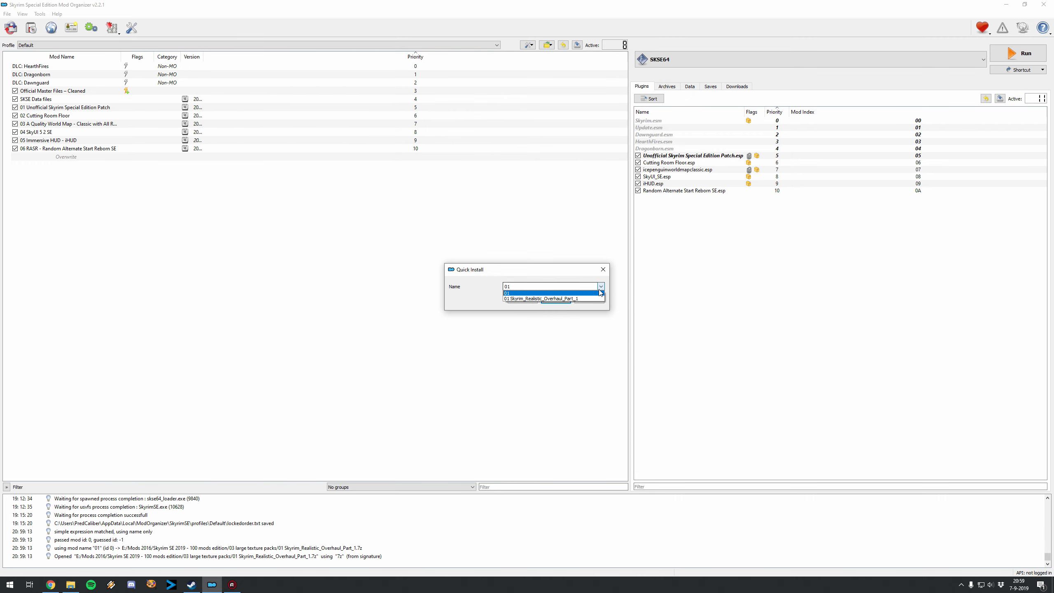
{"action": "left_click", "coordinate": [505, 299]}
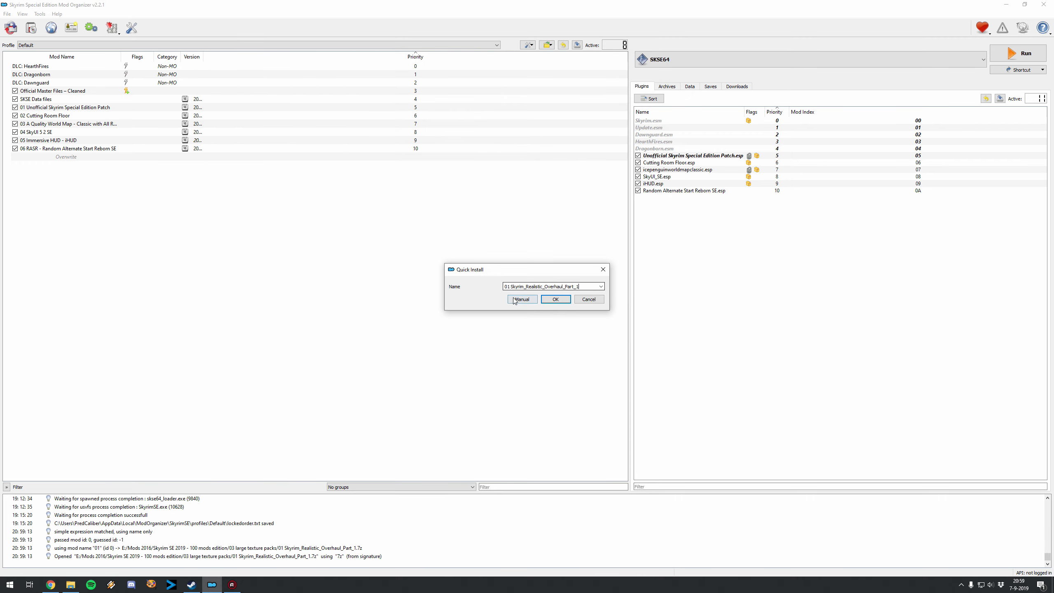
{"action": "left_click", "coordinate": [521, 299]}
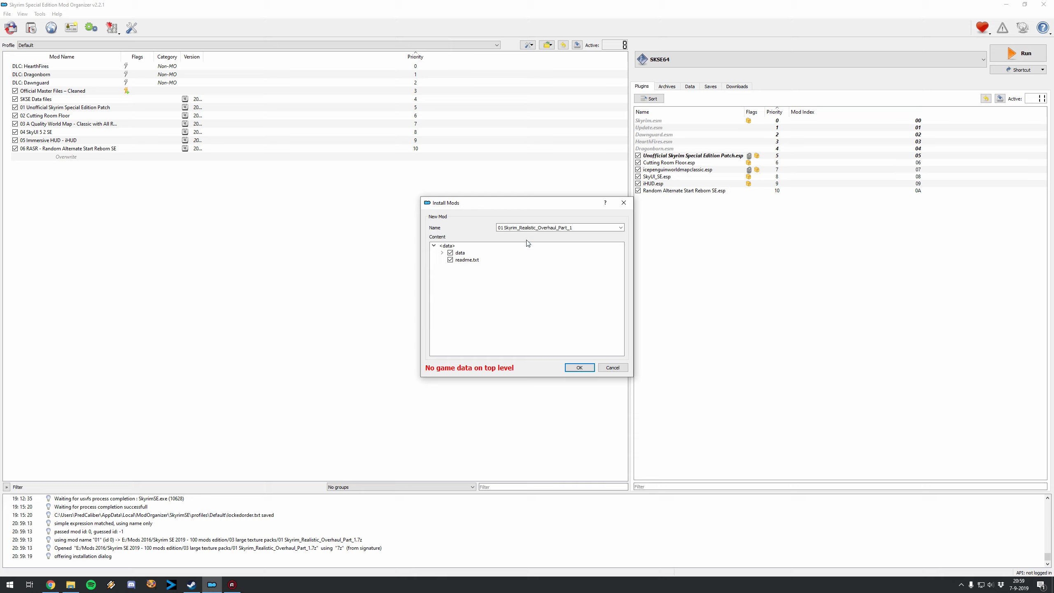
{"action": "right_click", "coordinate": [464, 255]}
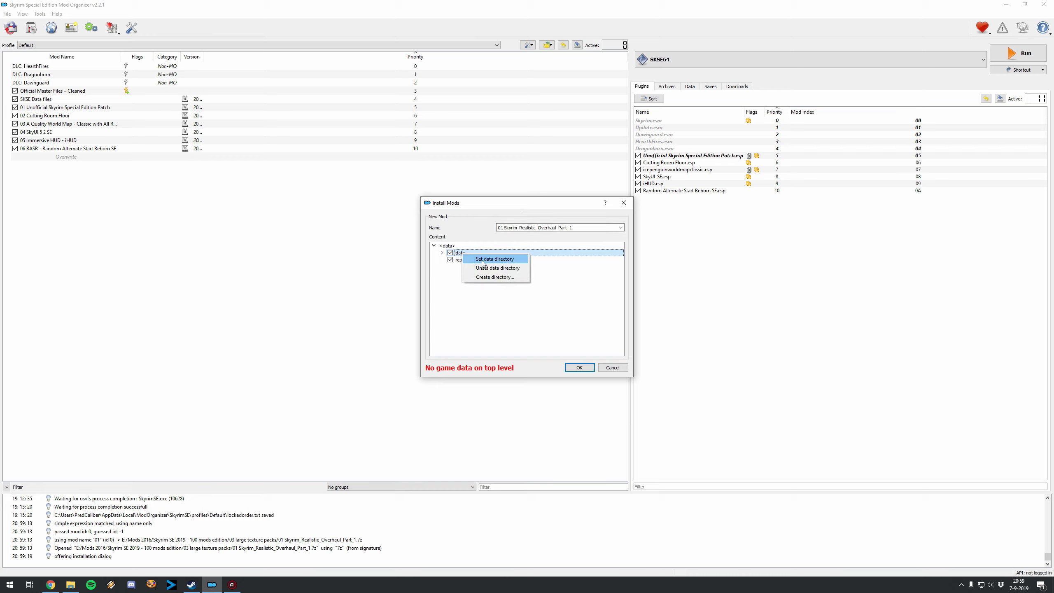
{"action": "left_click", "coordinate": [484, 262]}
{"action": "left_click", "coordinate": [583, 368]}
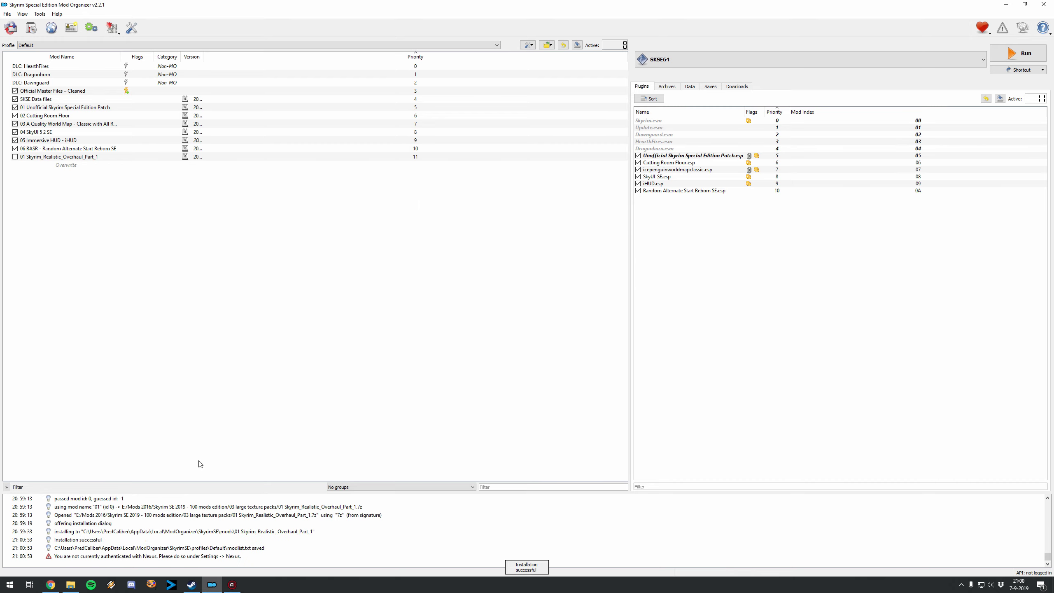
{"action": "left_click", "coordinate": [15, 157]}
- Manually install the 02 Skyrim_Realistic_Overhaul_Part_2 archive under its full name, set its data folder as data directory, and enable the mod
{"action": "left_click", "coordinate": [31, 28]}
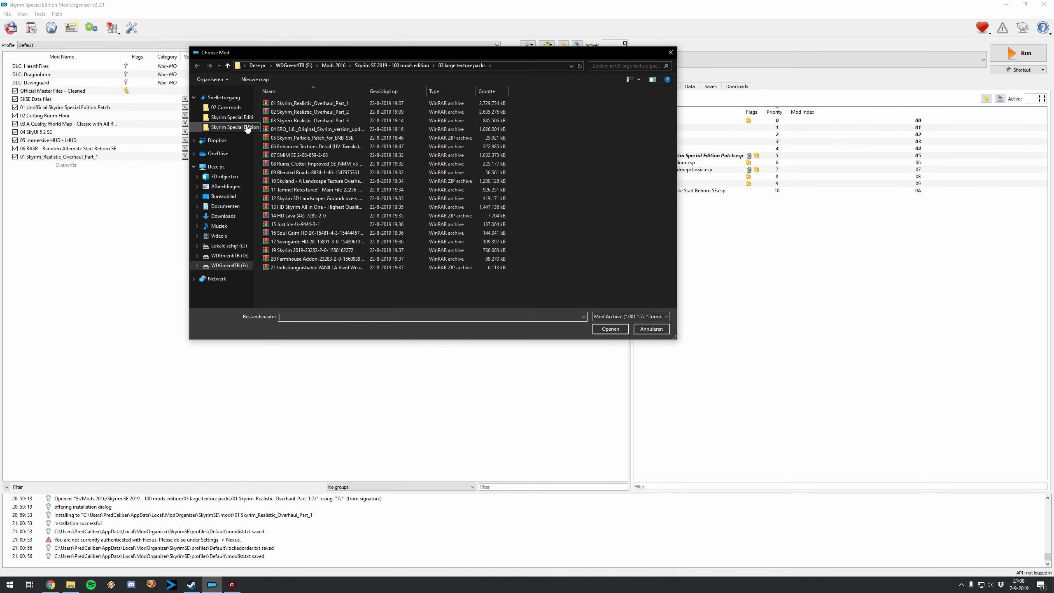
{"action": "double_click", "coordinate": [299, 112]}
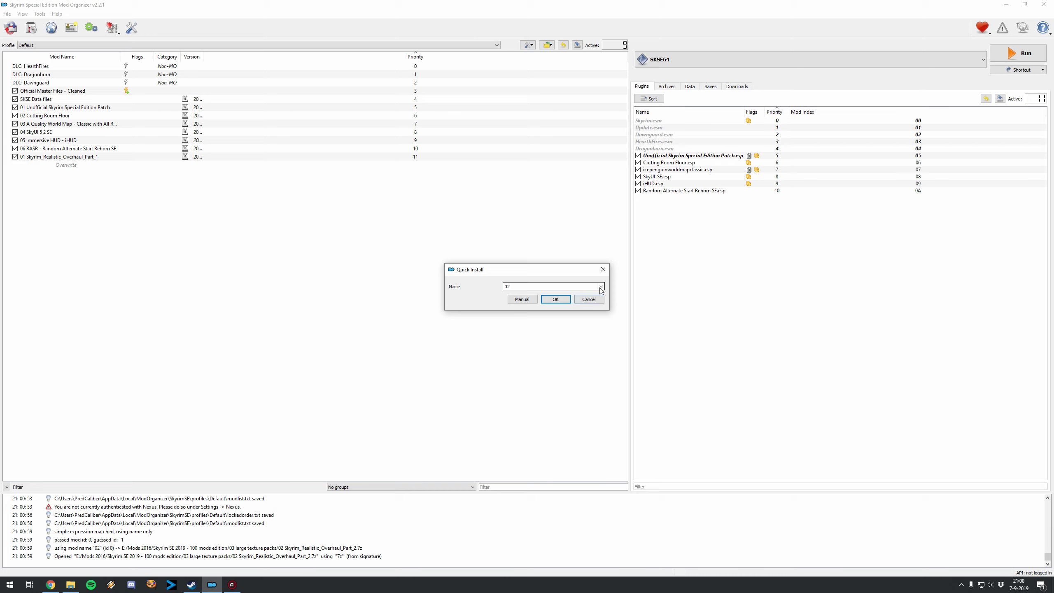
{"action": "left_click", "coordinate": [601, 286]}
{"action": "left_click", "coordinate": [547, 299]}
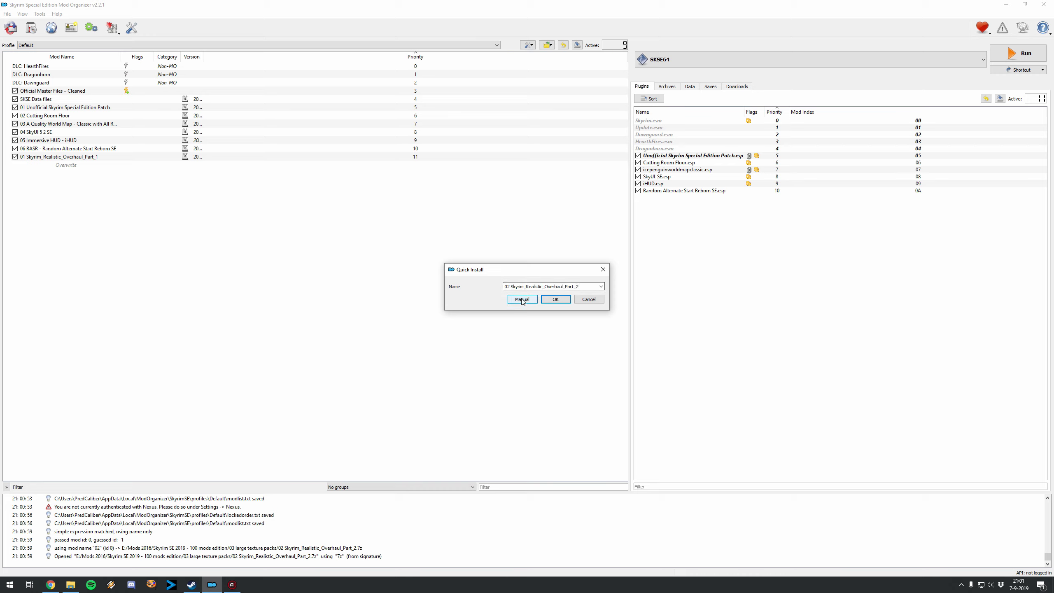
{"action": "left_click", "coordinate": [522, 299]}
{"action": "left_click", "coordinate": [457, 253]}
{"action": "right_click", "coordinate": [458, 252]}
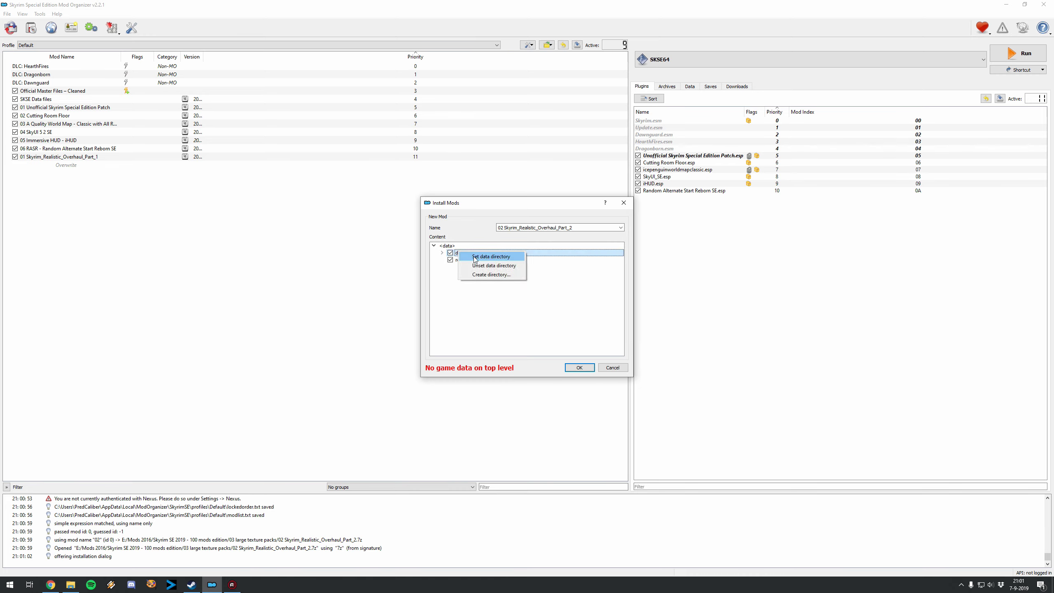
{"action": "left_click", "coordinate": [475, 257]}
{"action": "left_click", "coordinate": [579, 367]}
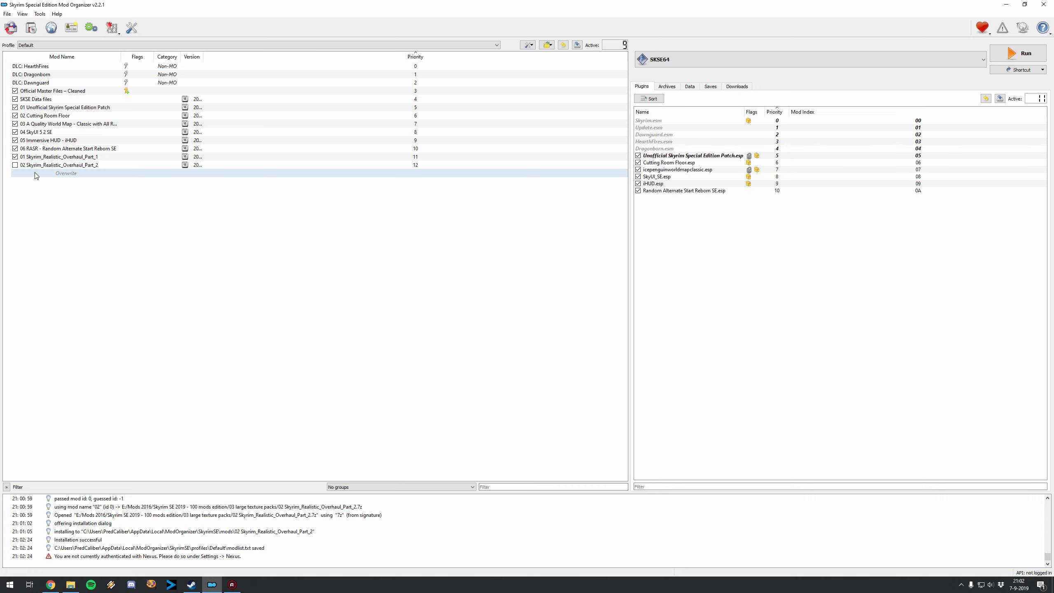
{"action": "left_click", "coordinate": [14, 165]}
- Manually install the 03 Skyrim_Realistic_Overhaul_Part_3 archive under its full name, set its data folder as data directory, and enable the mod
{"action": "left_click", "coordinate": [32, 29]}
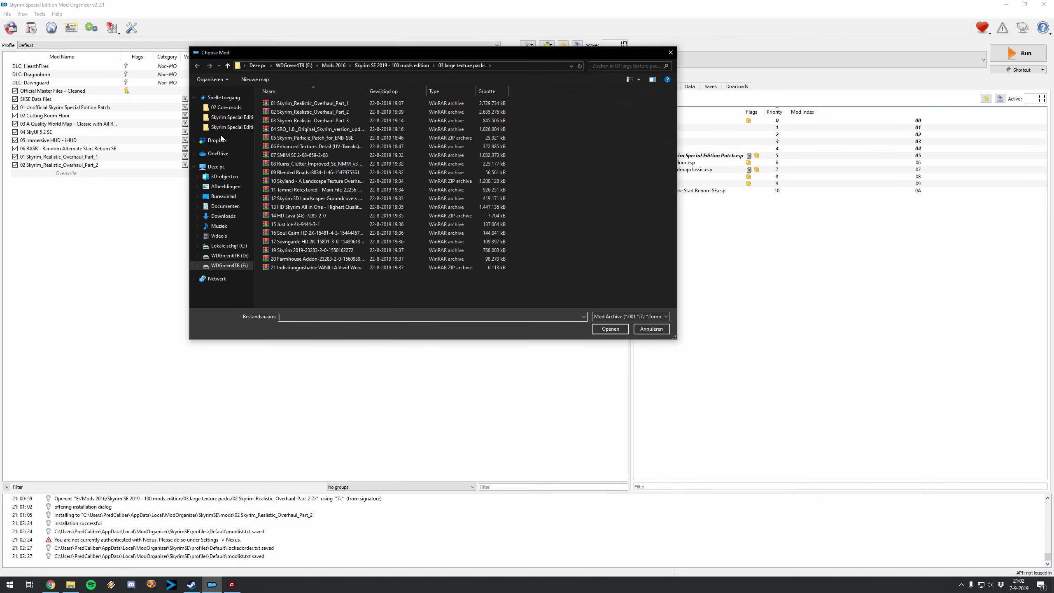
{"action": "double_click", "coordinate": [316, 121]}
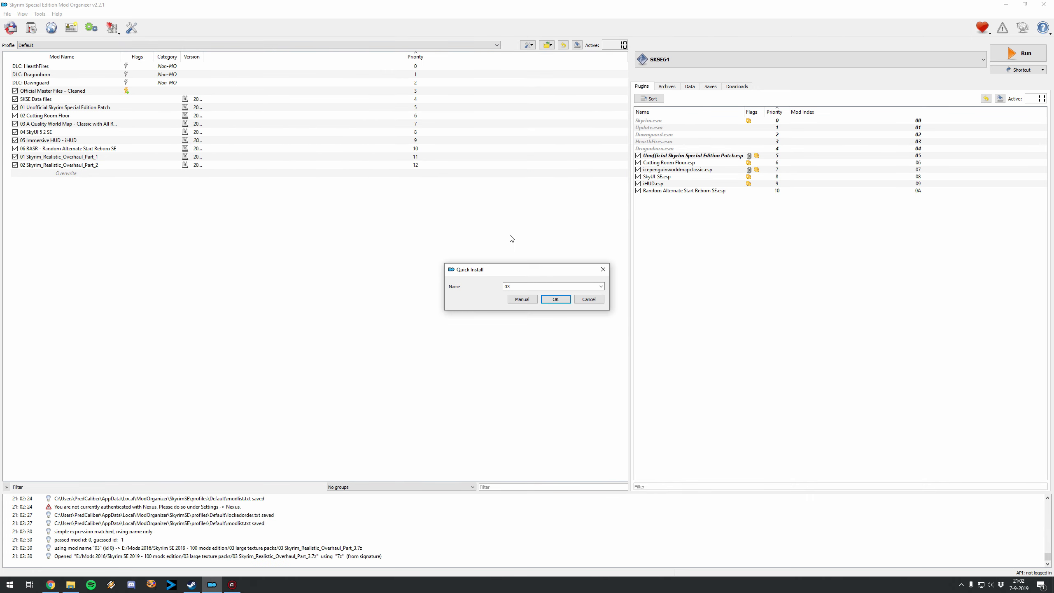
{"action": "left_click", "coordinate": [600, 286]}
{"action": "left_click", "coordinate": [522, 298]}
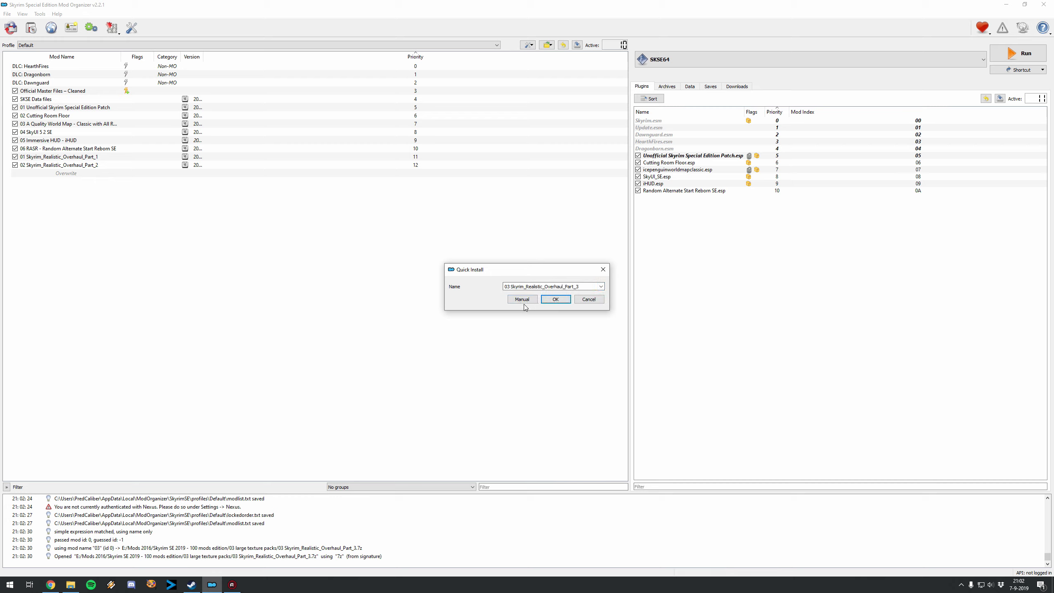
{"action": "left_click", "coordinate": [522, 298]}
{"action": "right_click", "coordinate": [462, 253]}
{"action": "left_click", "coordinate": [493, 254]}
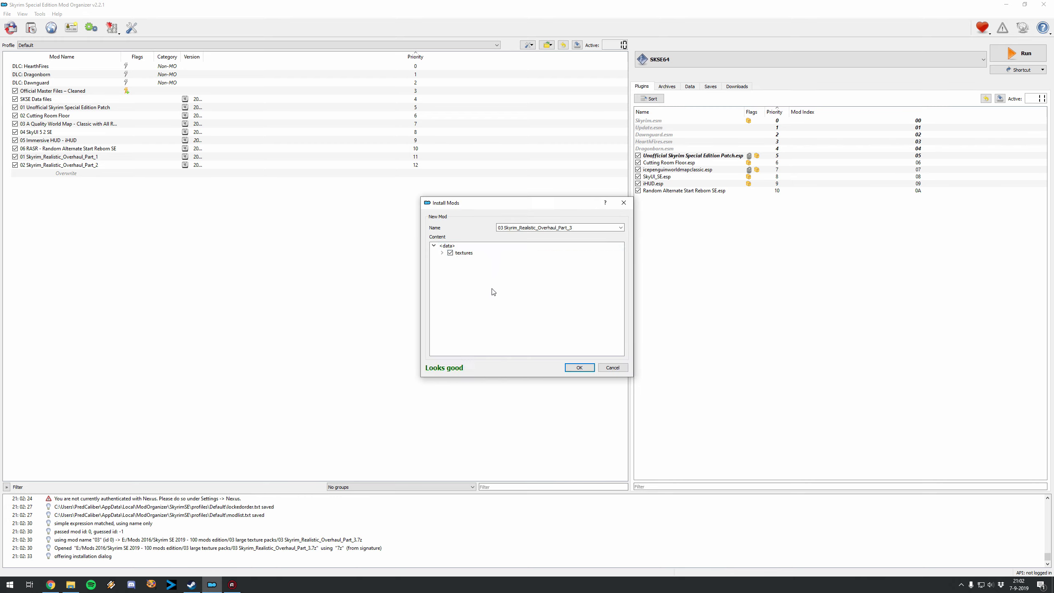
{"action": "left_click", "coordinate": [580, 367]}
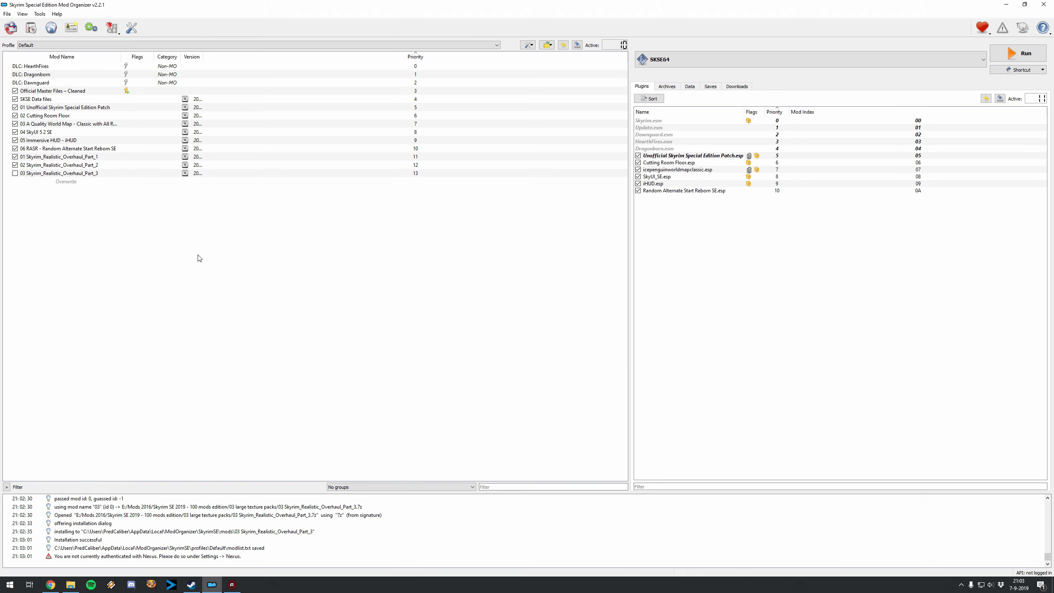
{"action": "left_click", "coordinate": [14, 174]}
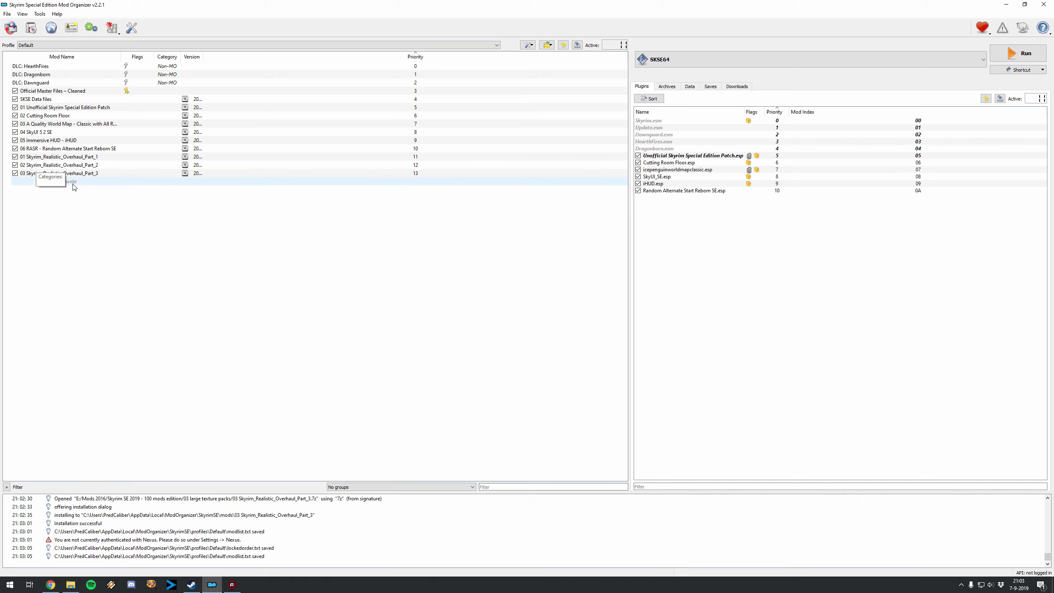
- Start another archive installation, widen the file name column to fit, and select 04 SRO_1.8._Original_Skyrim_version_update
{"action": "left_click", "coordinate": [31, 33]}
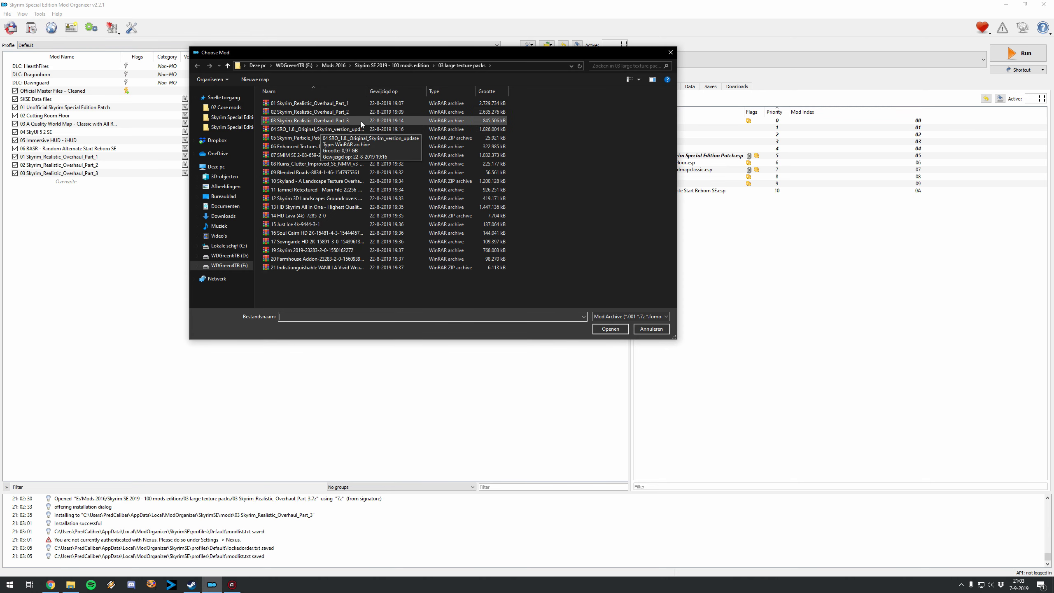
{"action": "double_click", "coordinate": [368, 91]}
{"action": "left_click", "coordinate": [354, 130]}
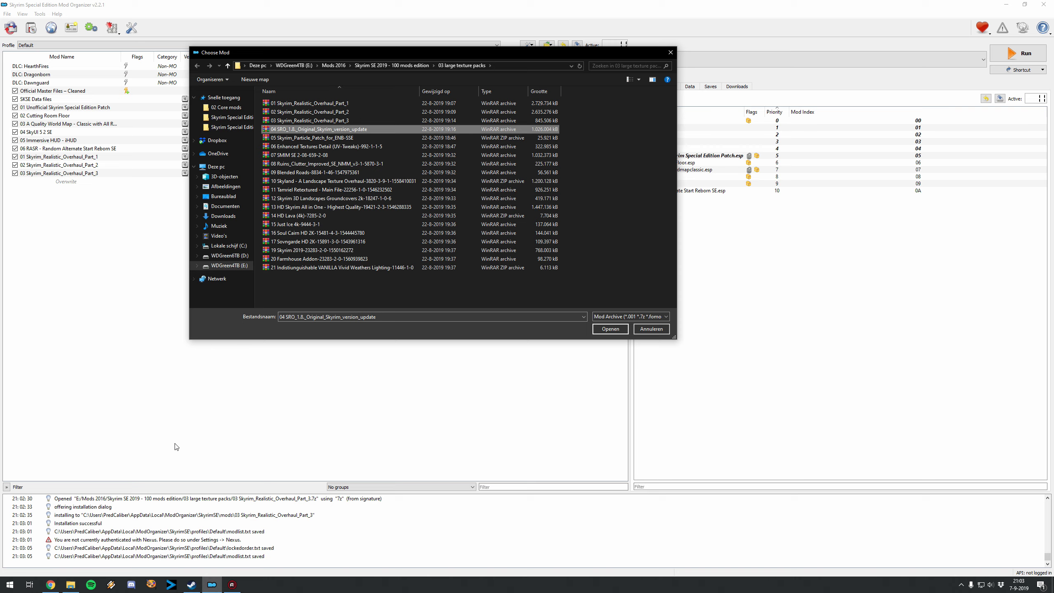
- Switch to Chrome to check the Skyrim Realistic Overhaul 1.8. Update against the 03 large texture packs folder, and return to Mod Organizer
{"action": "left_click", "coordinate": [50, 584]}
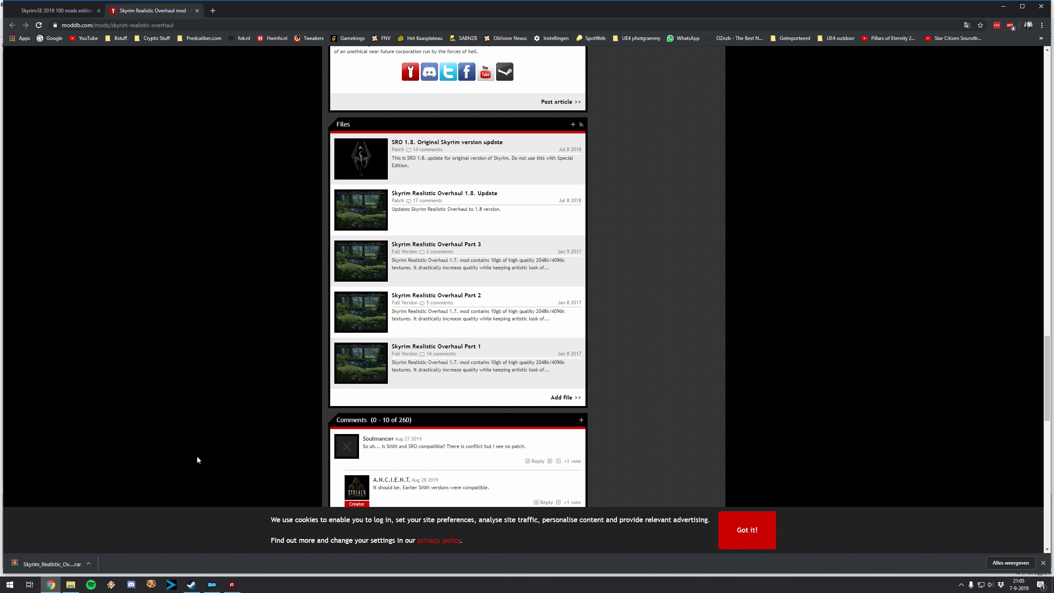
{"action": "left_click", "coordinate": [169, 554]}
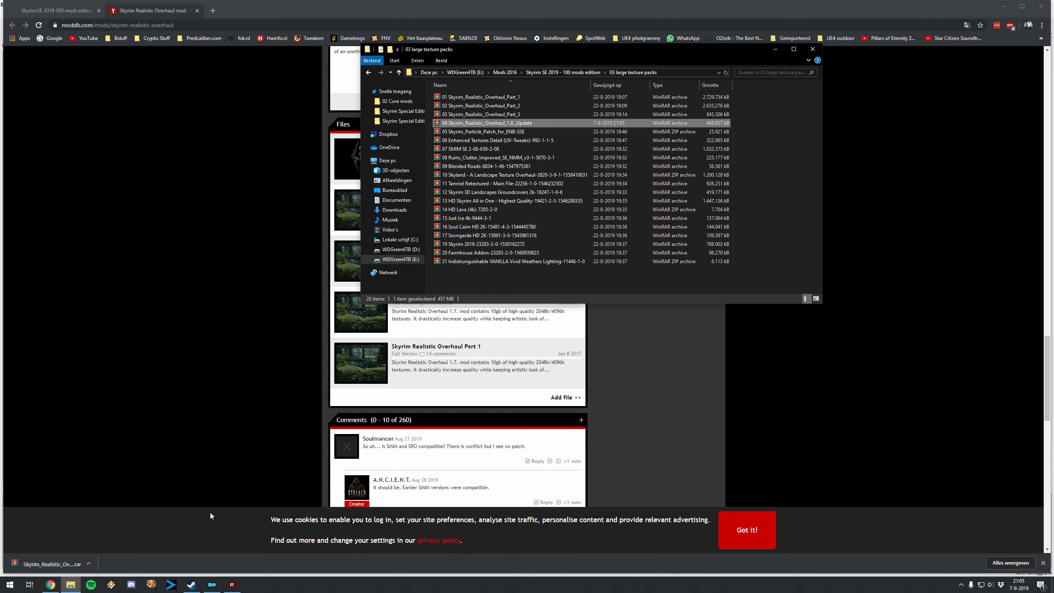
{"action": "left_click", "coordinate": [212, 584]}
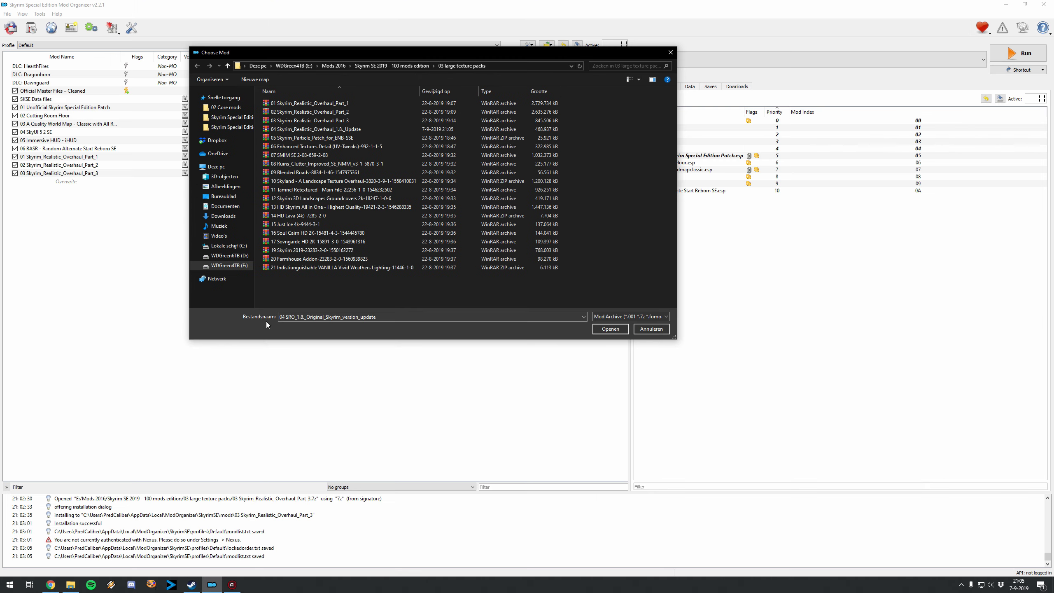
- Manually install the 04 Skyrim_Realistic_Overhaul_1.8._Update archive under its full name, set its data folder as data directory, and enable the mod
{"action": "left_click", "coordinate": [651, 329]}
{"action": "left_click", "coordinate": [31, 28]}
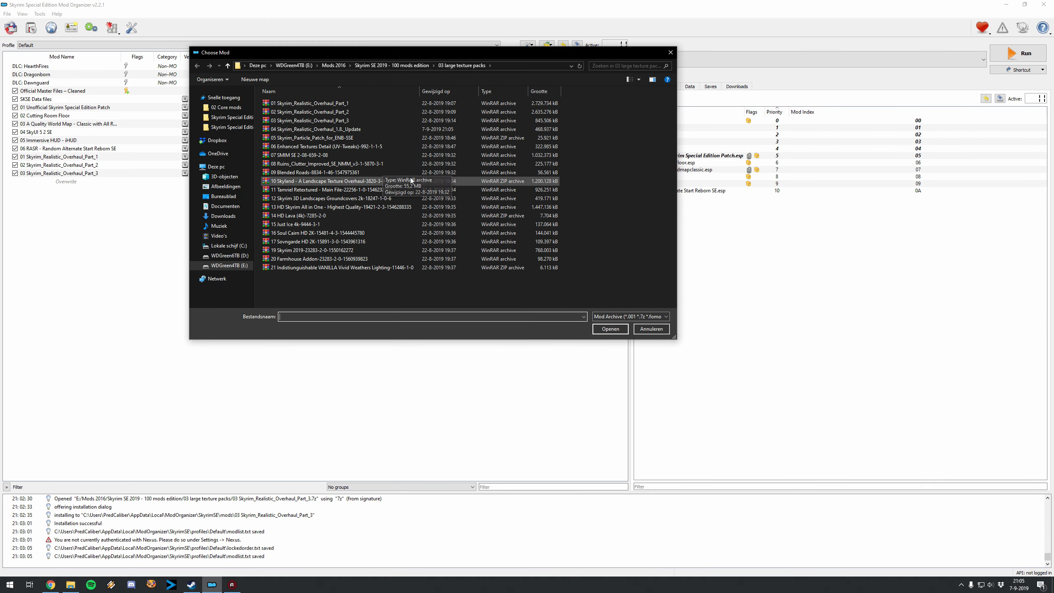
{"action": "double_click", "coordinate": [310, 129]}
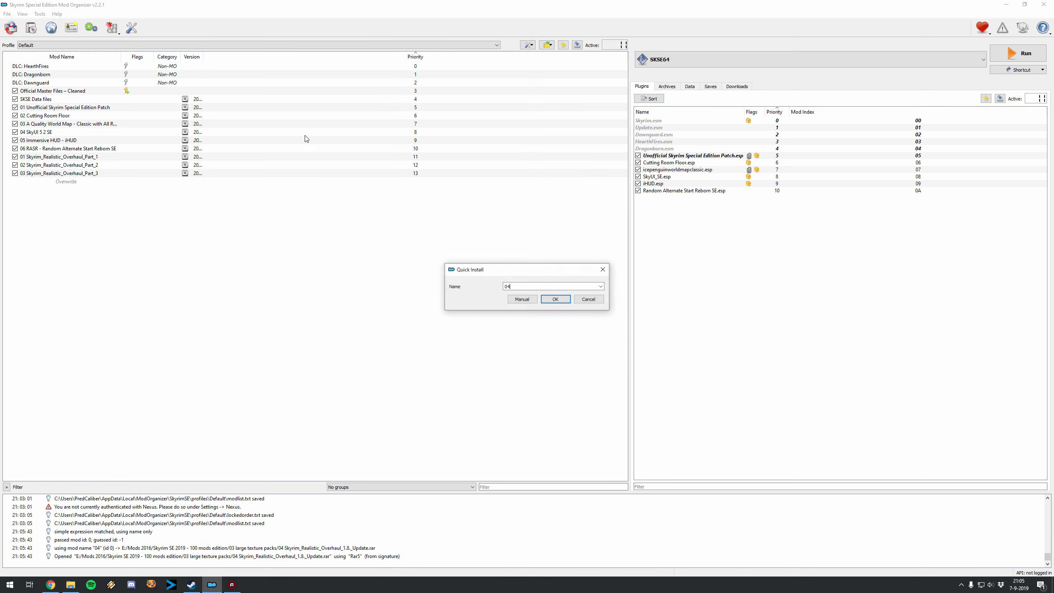
{"action": "left_click", "coordinate": [601, 286]}
{"action": "left_click", "coordinate": [551, 296]}
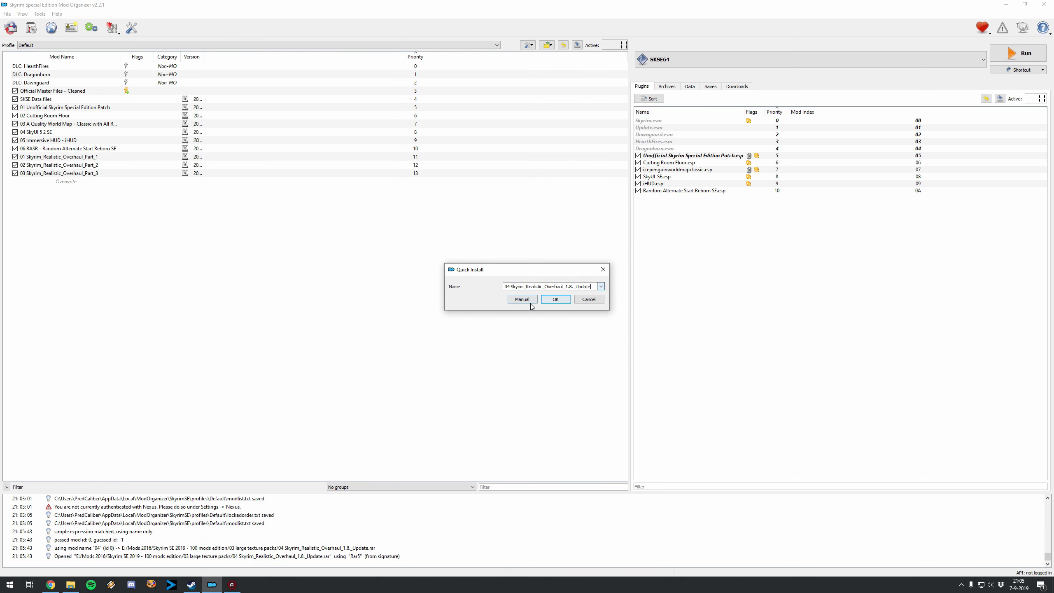
{"action": "left_click", "coordinate": [522, 299]}
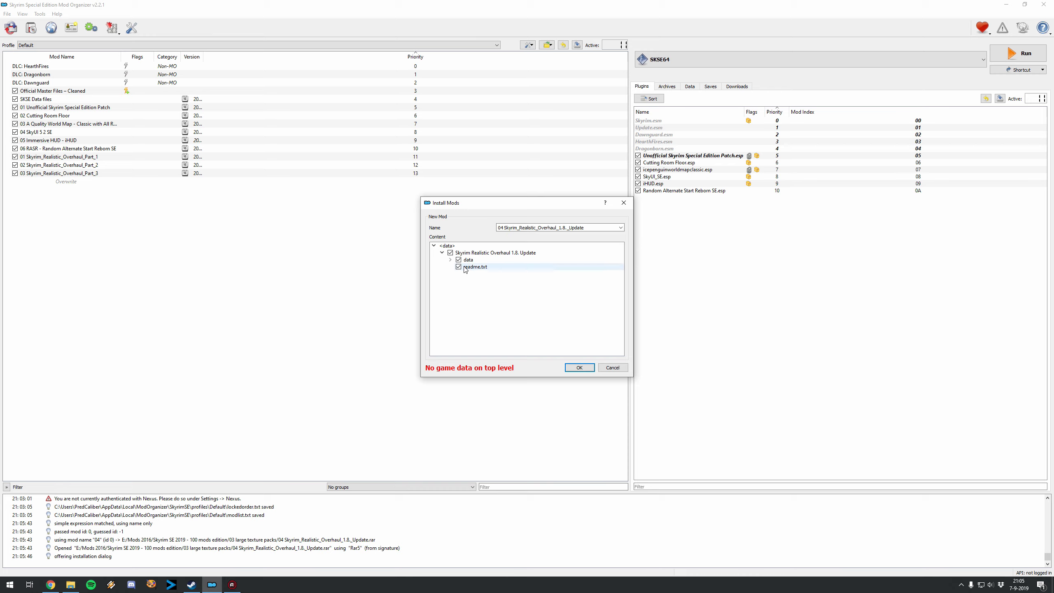
{"action": "right_click", "coordinate": [468, 260]}
{"action": "left_click", "coordinate": [490, 268]}
{"action": "left_click", "coordinate": [579, 367]}
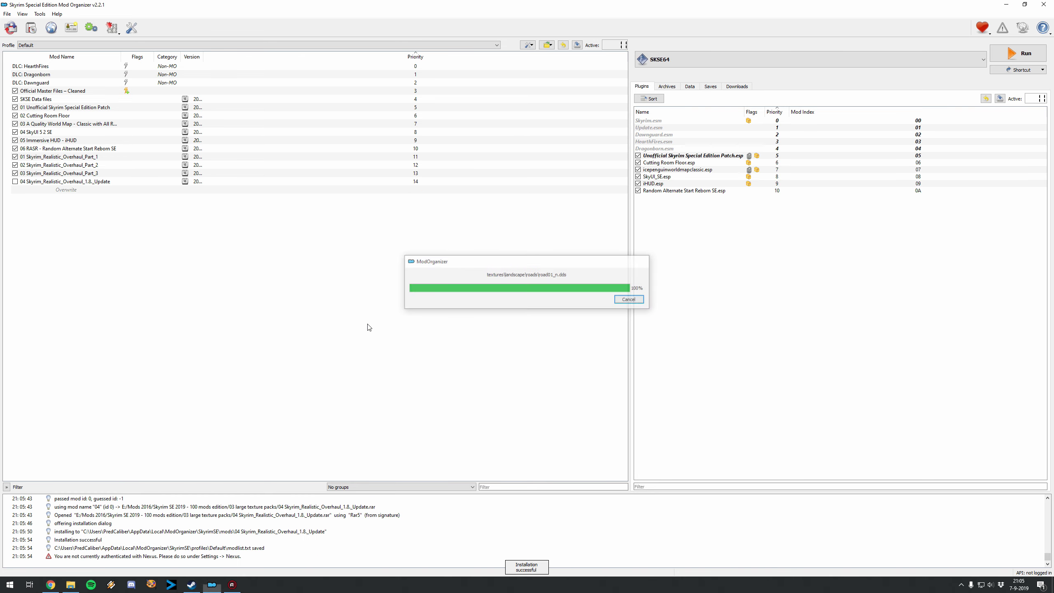
{"action": "left_click", "coordinate": [15, 181]}
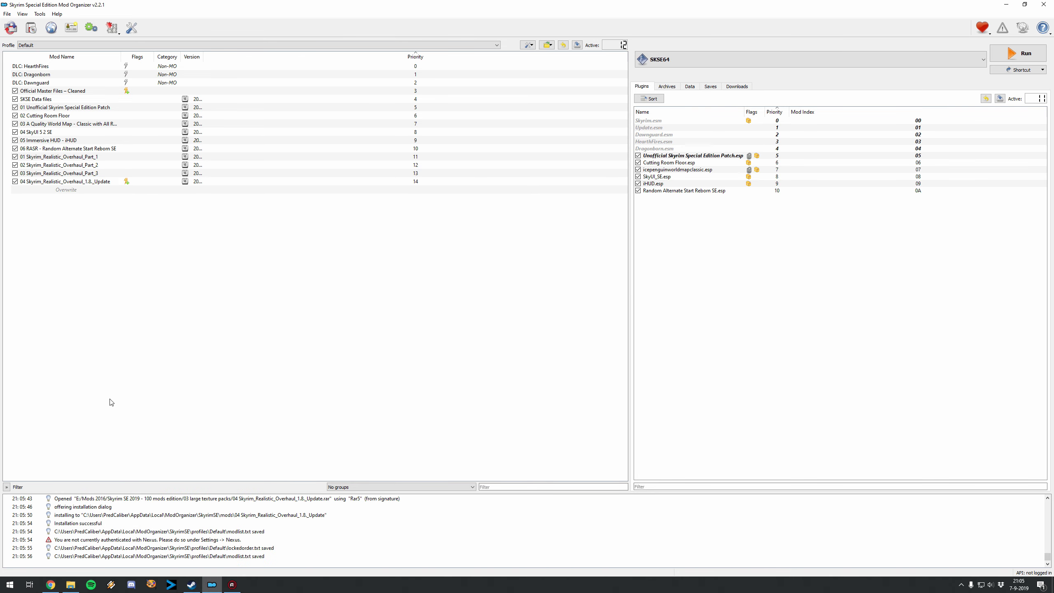
- Switch to Chrome, close the Skyrim Realistic Overhaul page, and open the Skyrim particle patch for ENB link from Part 3 in a new tab
{"action": "left_click", "coordinate": [50, 584]}
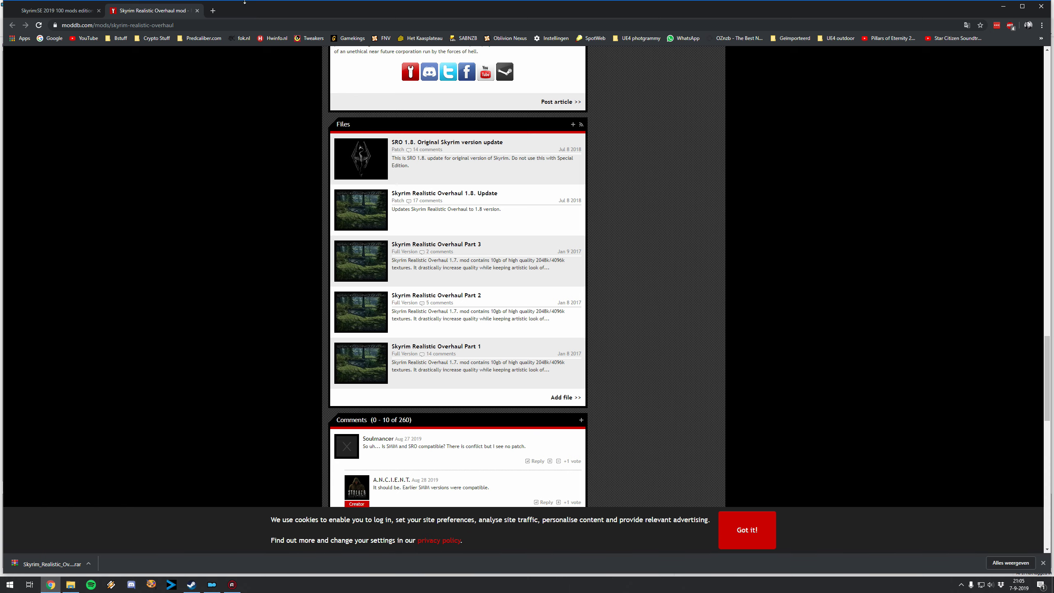
{"action": "left_click", "coordinate": [197, 10]}
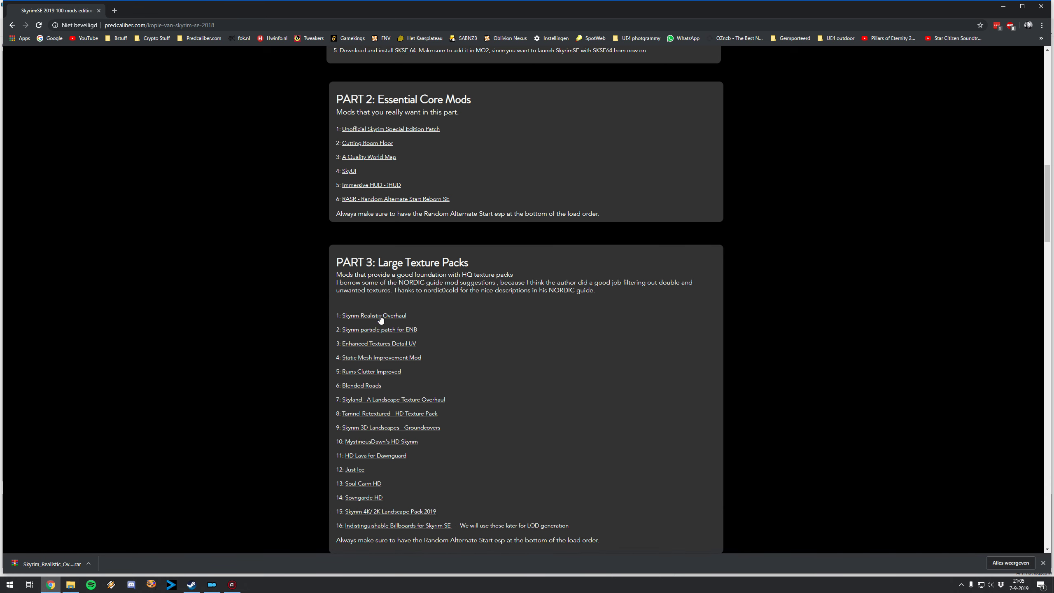
{"action": "scroll", "coordinate": [377, 322], "scroll_direction": "down", "scroll_amount": 3}
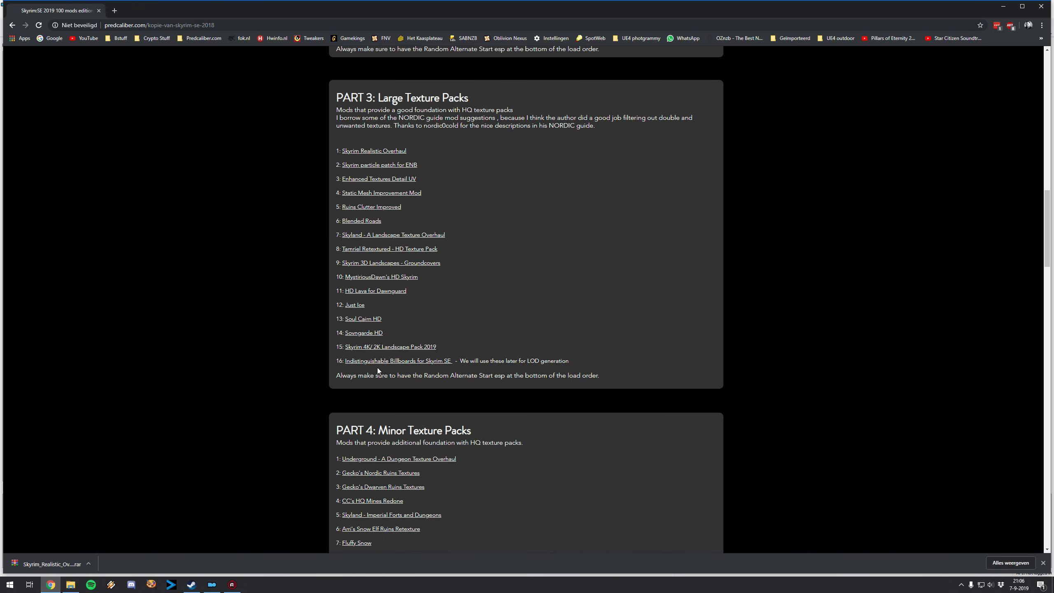
{"action": "scroll", "coordinate": [417, 208], "scroll_direction": "up", "scroll_amount": 1}
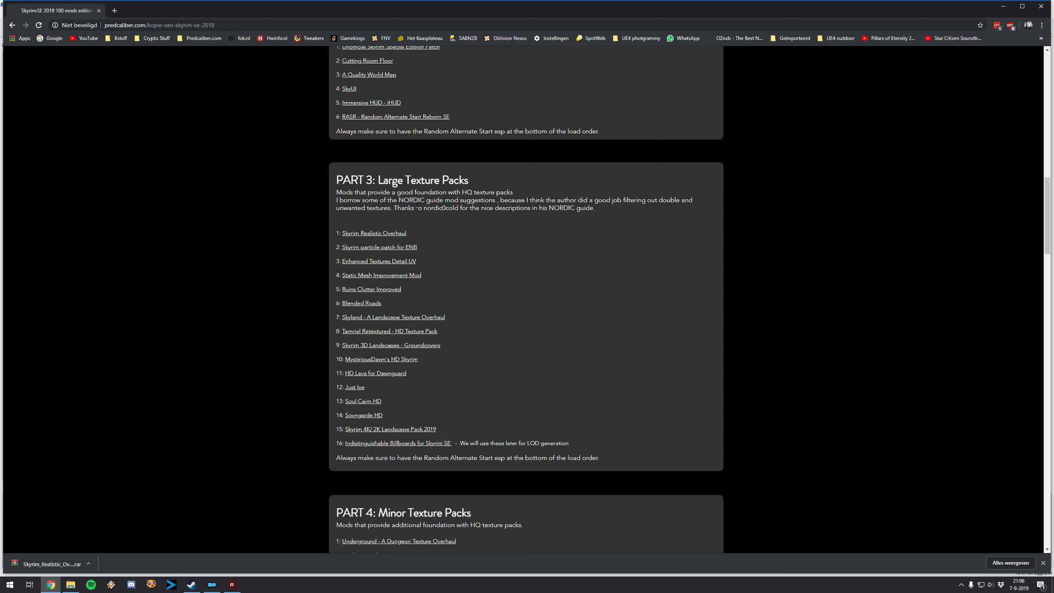
{"action": "right_click", "coordinate": [392, 250]}
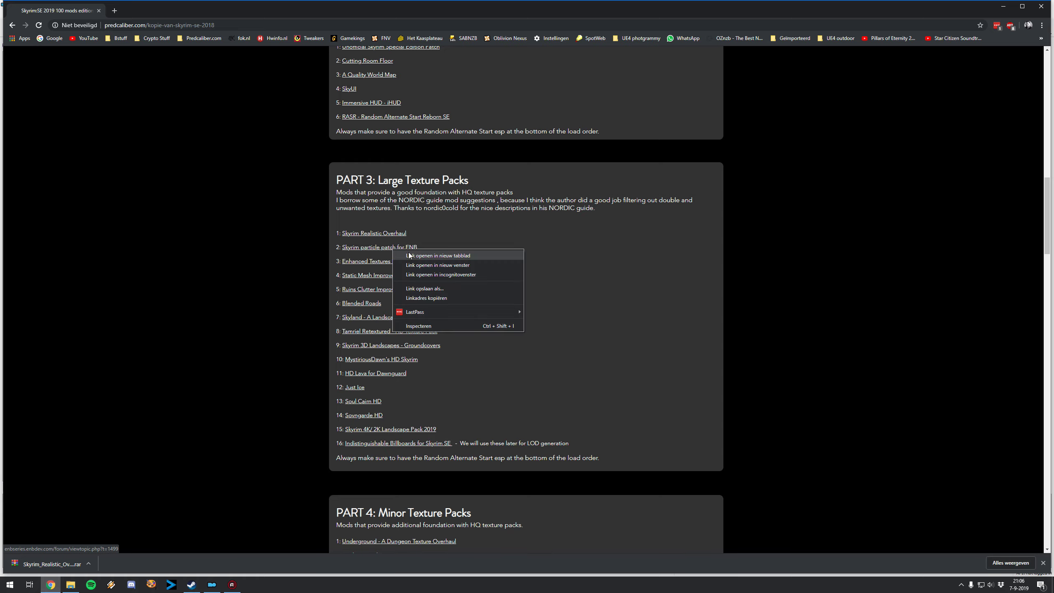
{"action": "left_click", "coordinate": [409, 253]}
{"action": "left_click", "coordinate": [139, 10]}
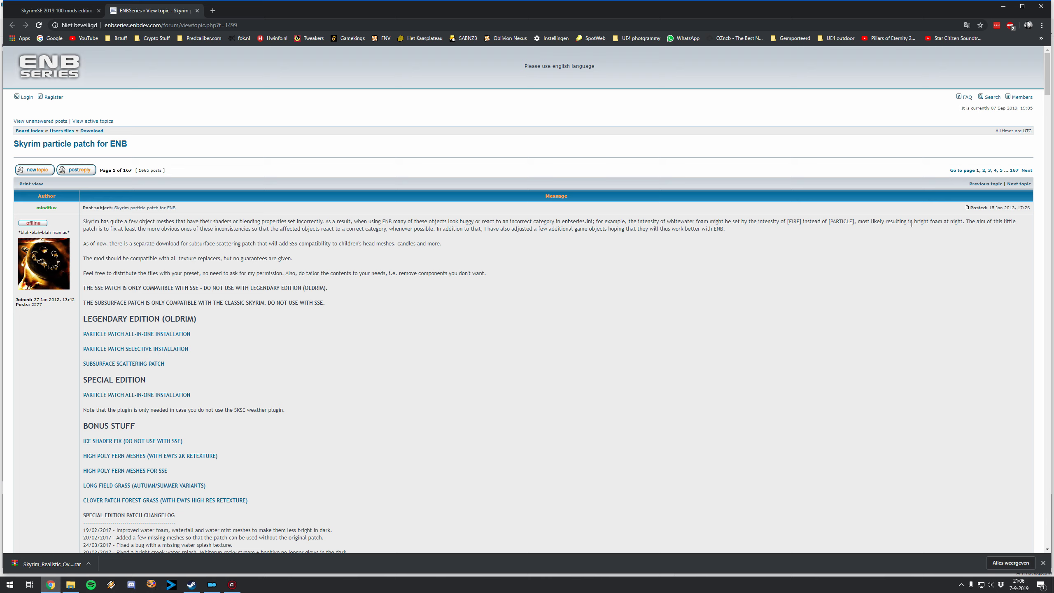
- Open the Special Edition Particle Patch all-in-one download in a new tab, and close that tab again
{"action": "scroll", "coordinate": [215, 277], "scroll_direction": "down", "scroll_amount": 2}
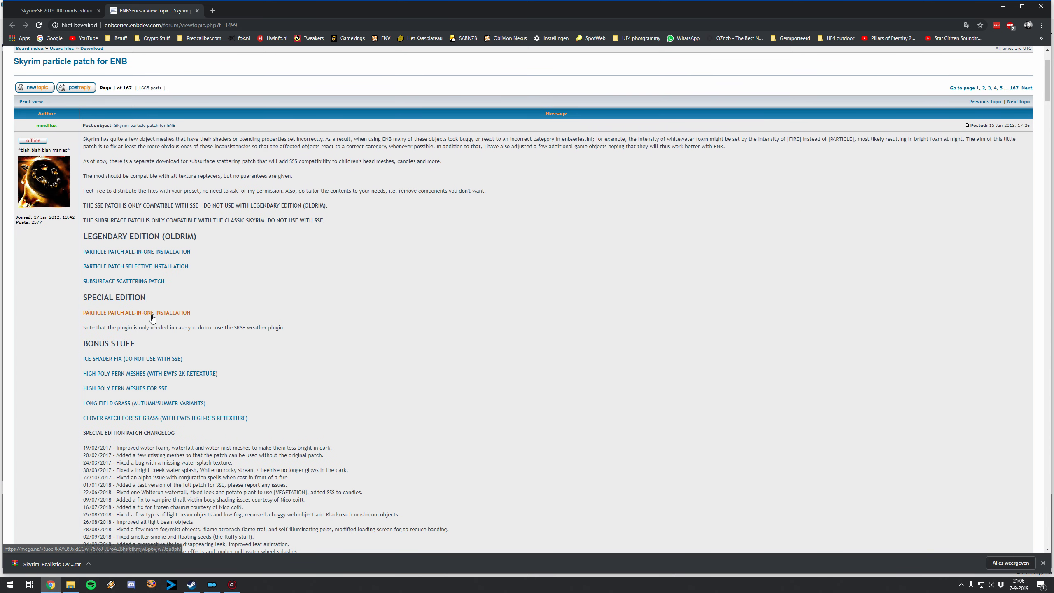
{"action": "middle_click", "coordinate": [169, 319]}
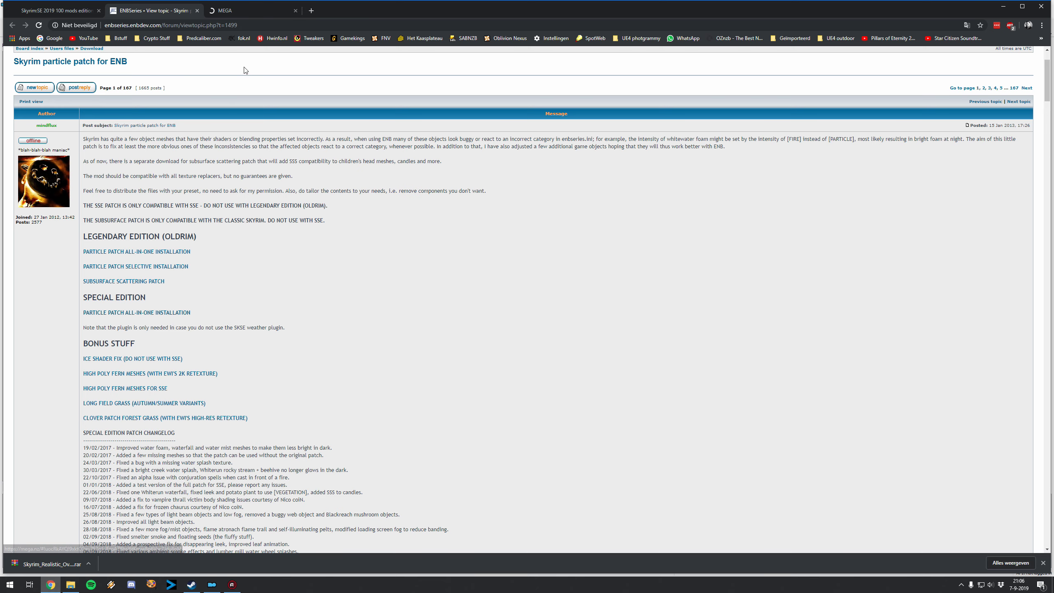
{"action": "left_click", "coordinate": [292, 15]}
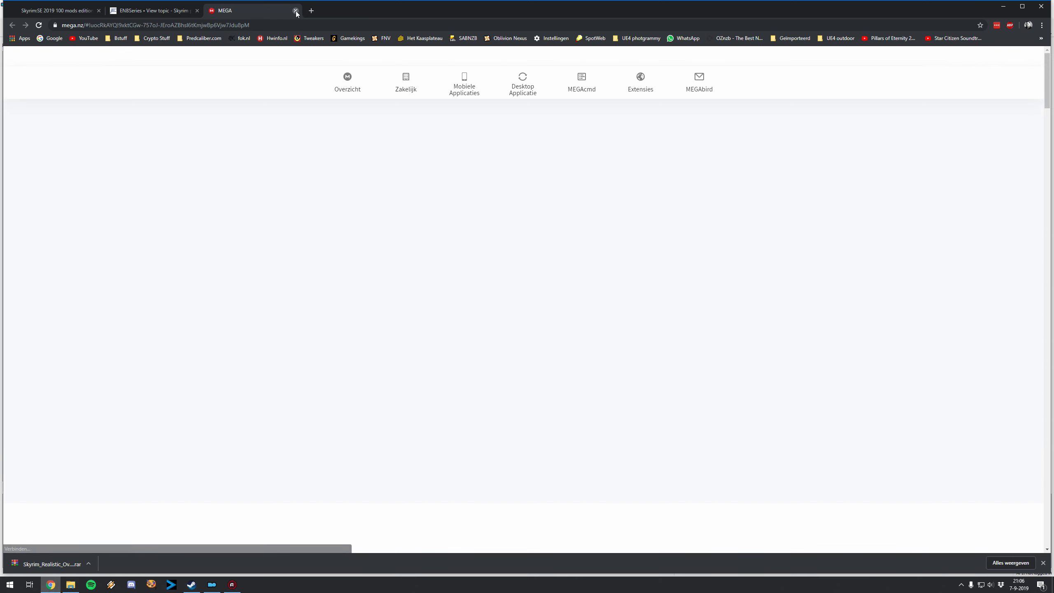
{"action": "left_click", "coordinate": [295, 10]}
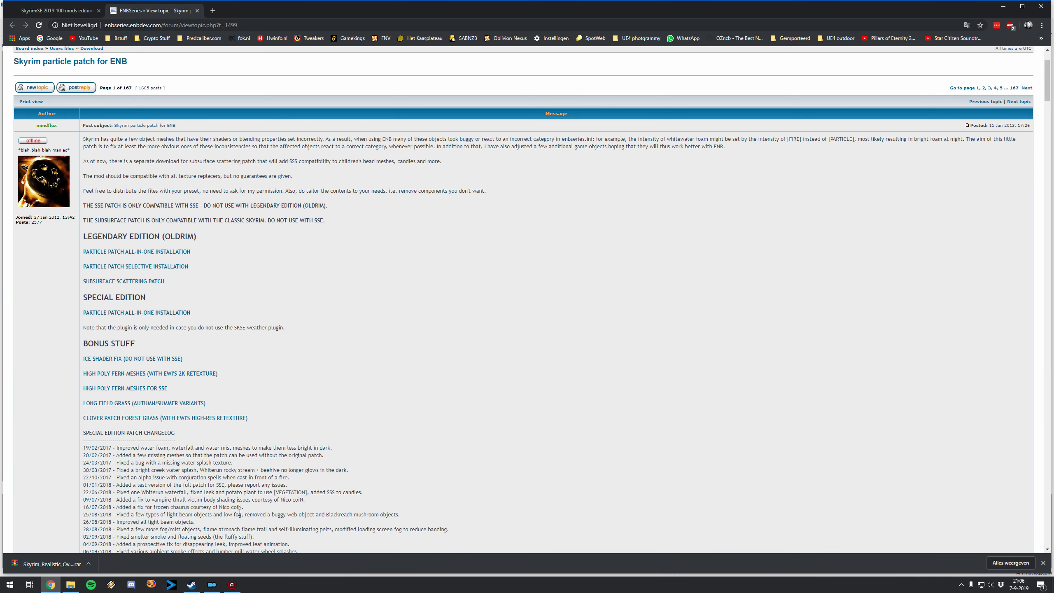
- In Mod Organizer, manually install 05 Skyrim_Particle_Patch_for_ENB-SSE under its full name, set its data folder as data directory, and enable the mod
{"action": "left_click", "coordinate": [211, 584]}
{"action": "left_click", "coordinate": [31, 28]}
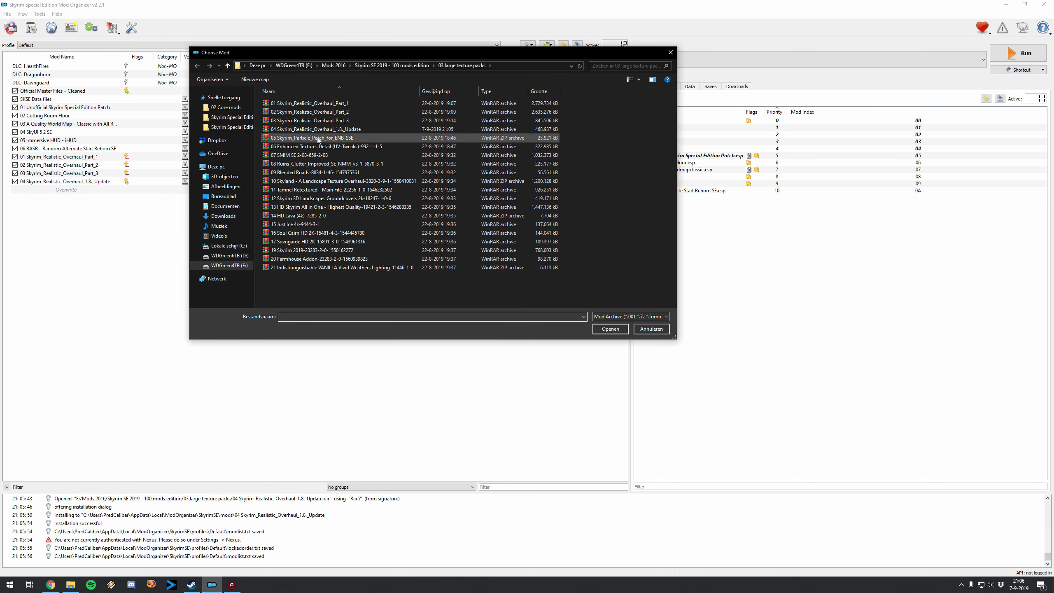
{"action": "double_click", "coordinate": [317, 141]}
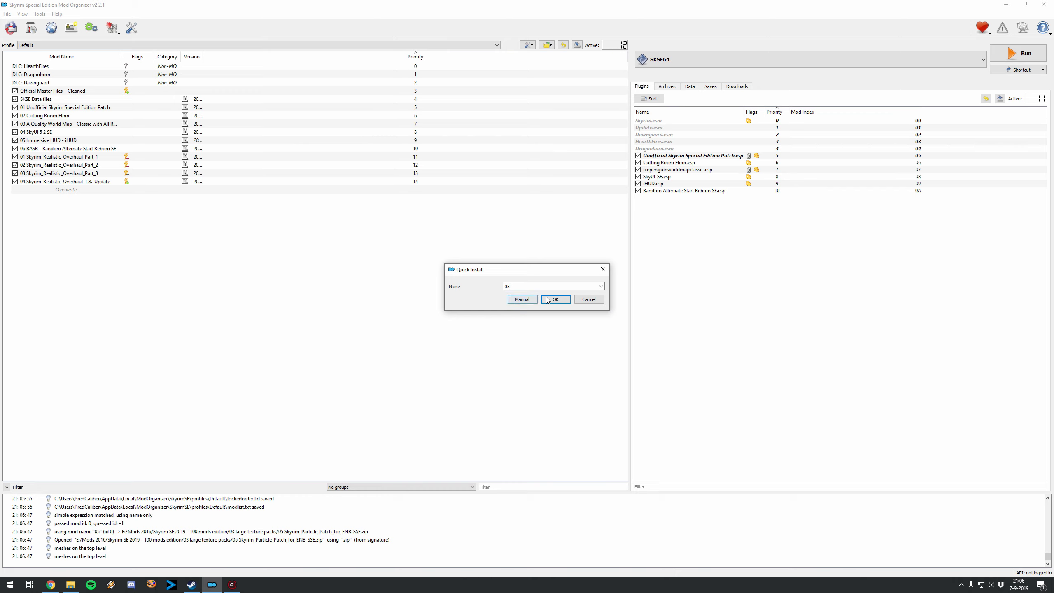
{"action": "left_click", "coordinate": [600, 286]}
{"action": "left_click", "coordinate": [539, 295]}
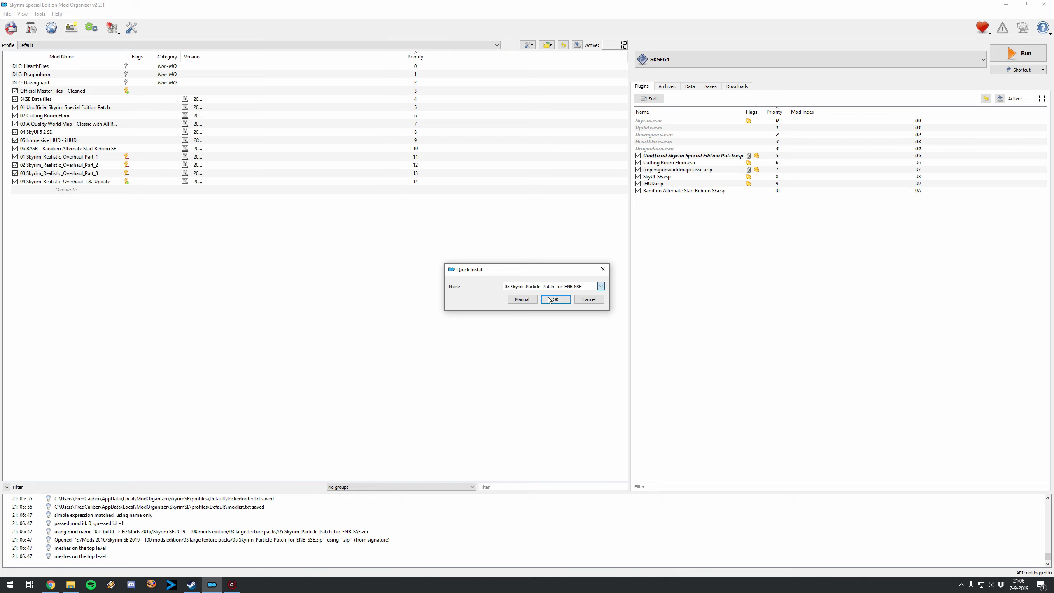
{"action": "left_click", "coordinate": [521, 299]}
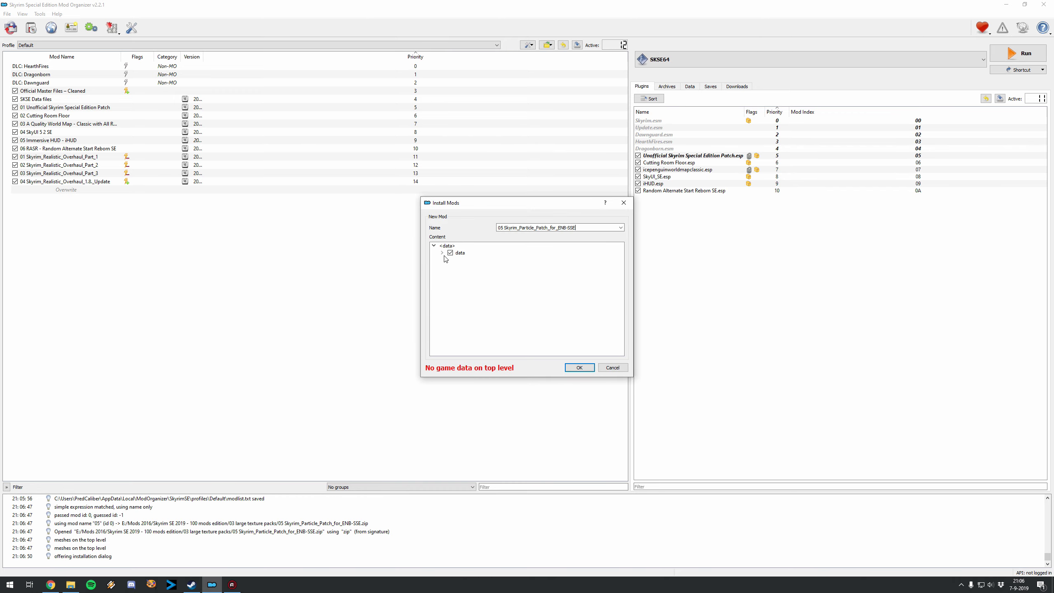
{"action": "left_click", "coordinate": [586, 368]}
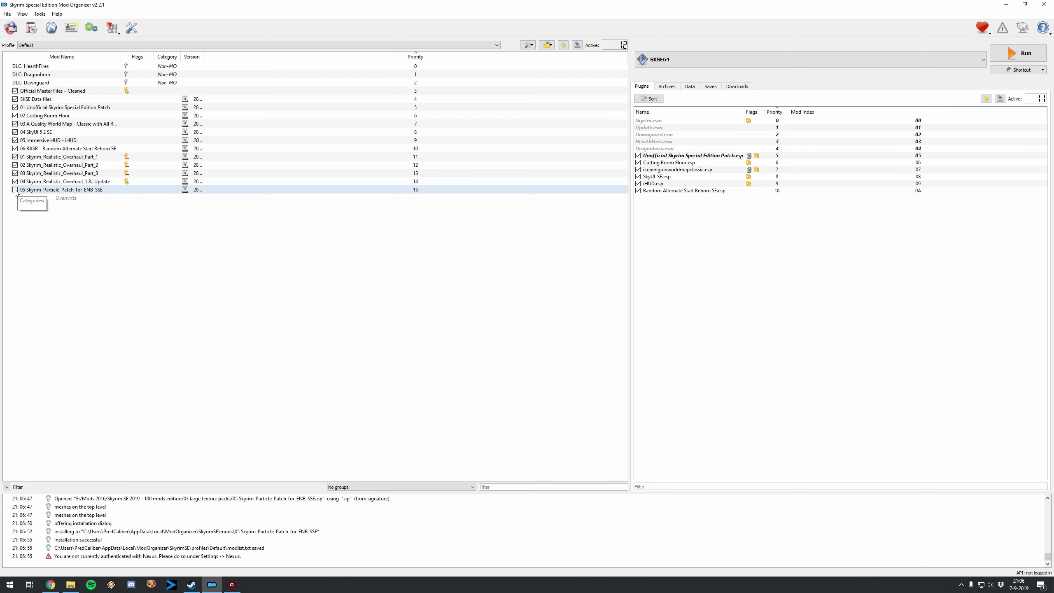
{"action": "left_click", "coordinate": [15, 190]}
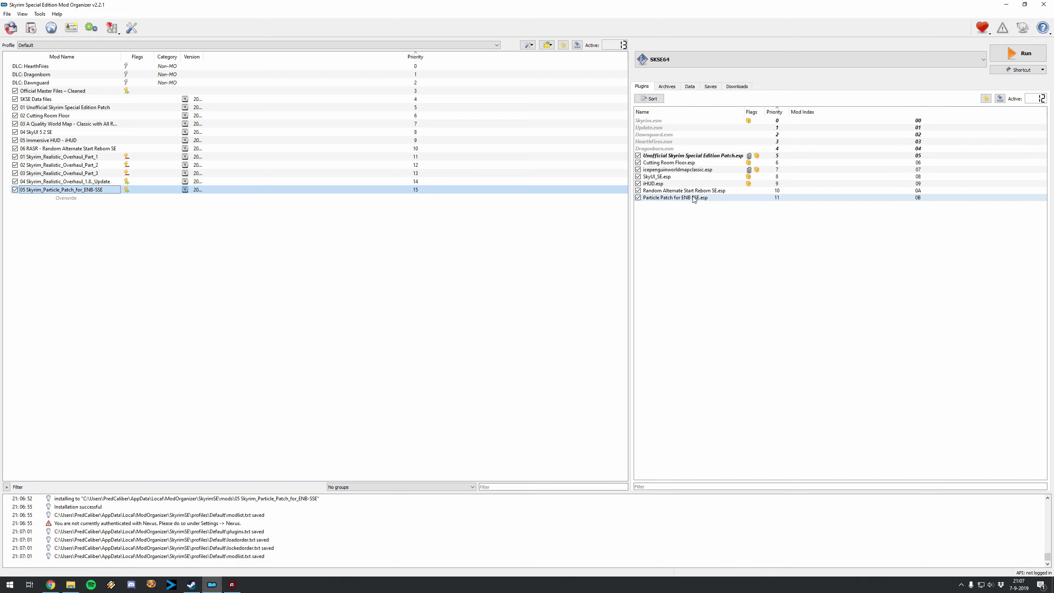
- Disable the 05 Skyrim_Particle_Patch_for_ENB-SSE mod and enable it again to check its effect on the plugin list
{"action": "left_click", "coordinate": [15, 190]}
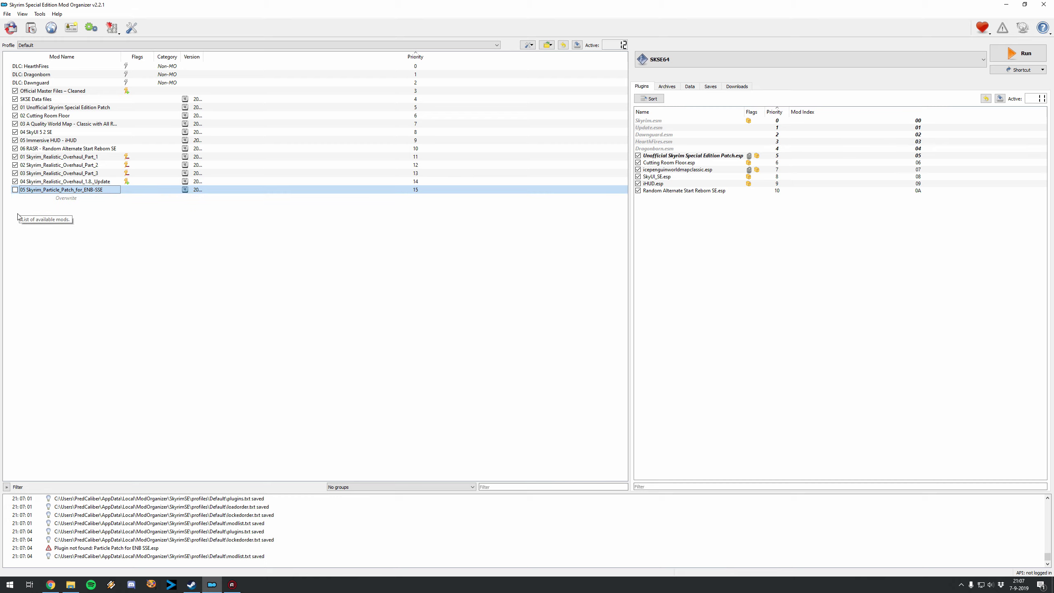
{"action": "left_click", "coordinate": [15, 189]}
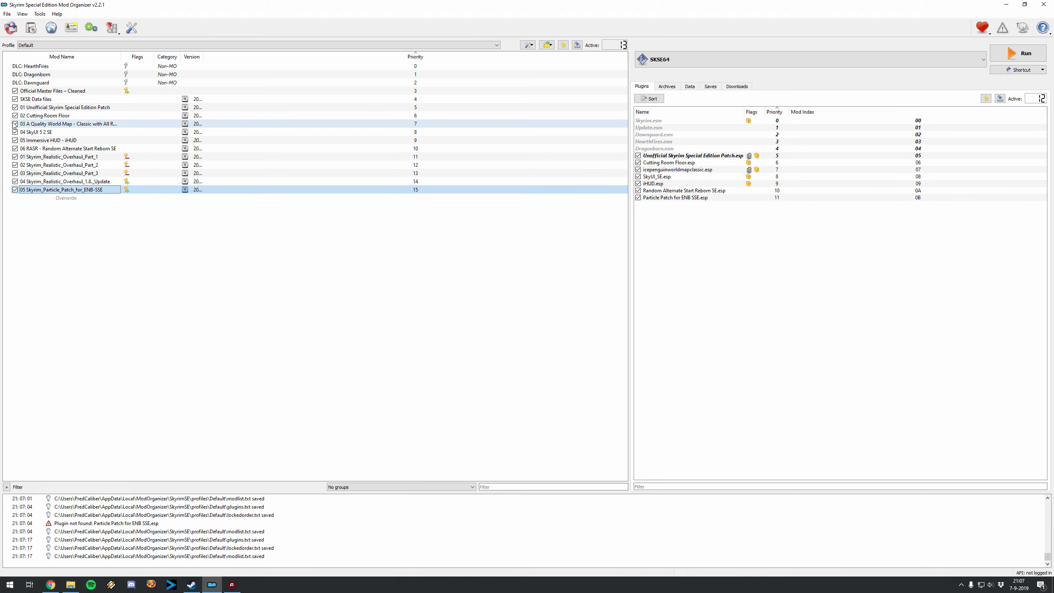
- Match mods to plugins using 03 A Quality World Map and Unofficial Skyrim Special Edition Patch.esp, and toggle the 01 Unofficial Skyrim Special Edition Patch mod
{"action": "left_click", "coordinate": [36, 124]}
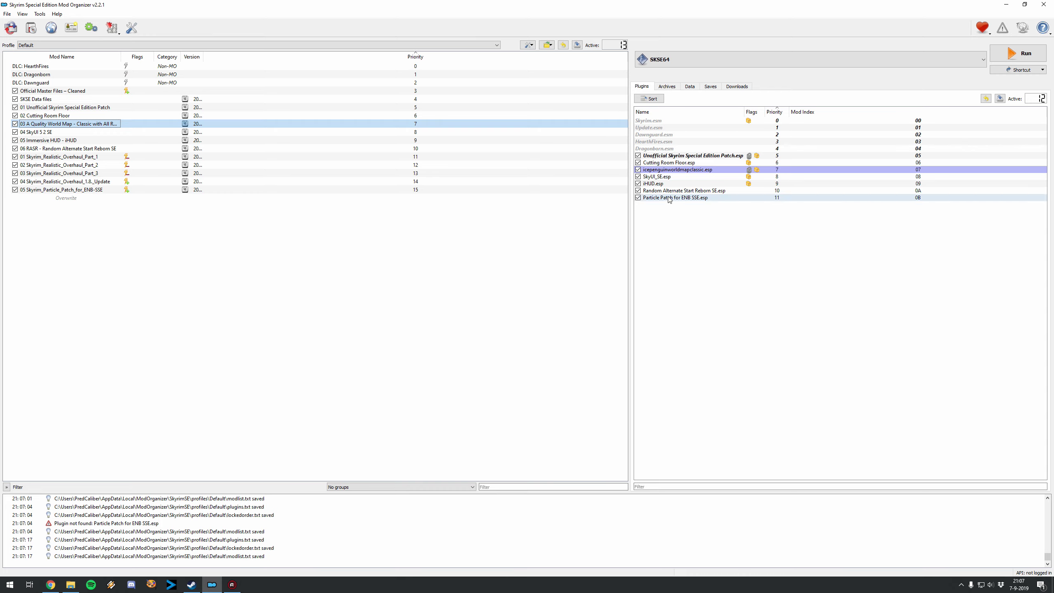
{"action": "left_click", "coordinate": [681, 156]}
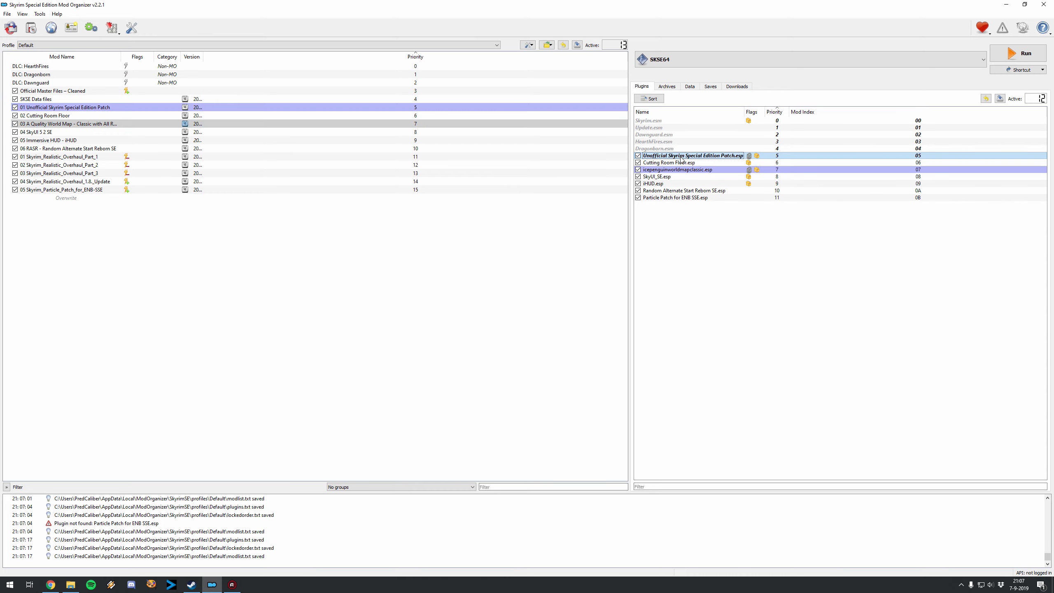
{"action": "left_click", "coordinate": [15, 107]}
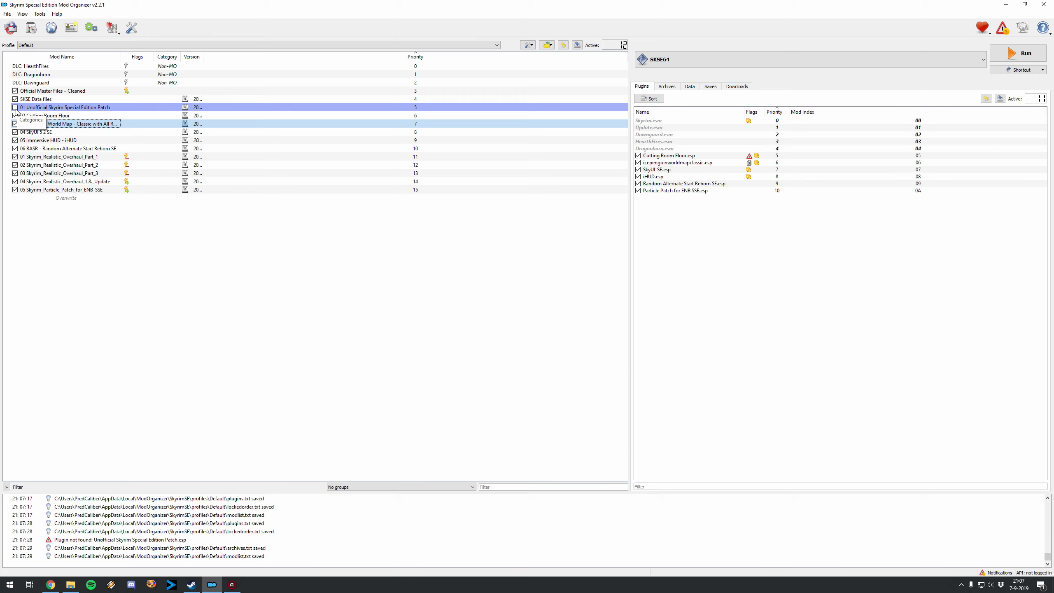
{"action": "left_click", "coordinate": [15, 110]}
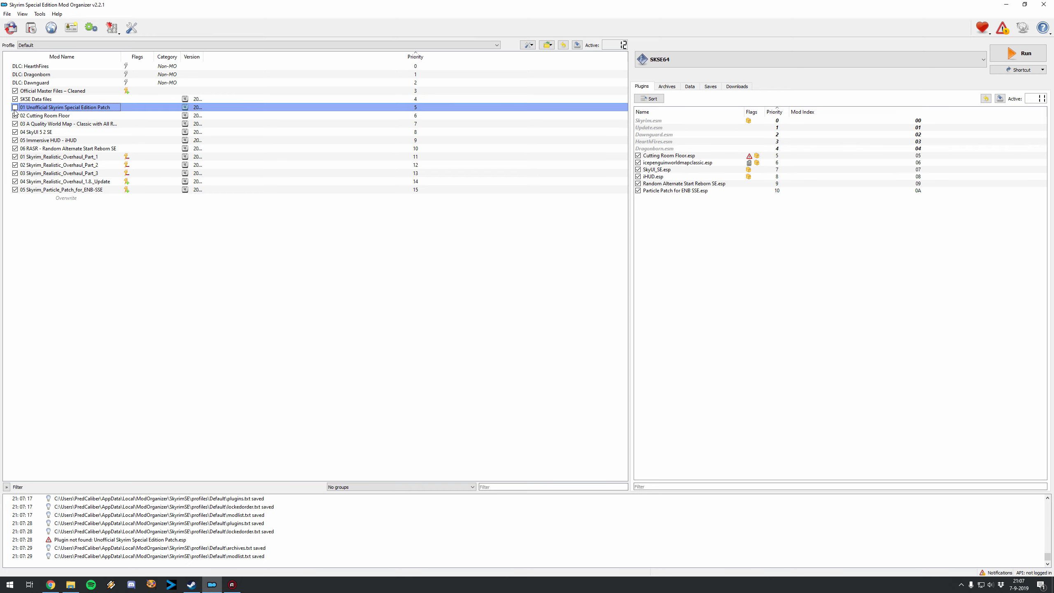
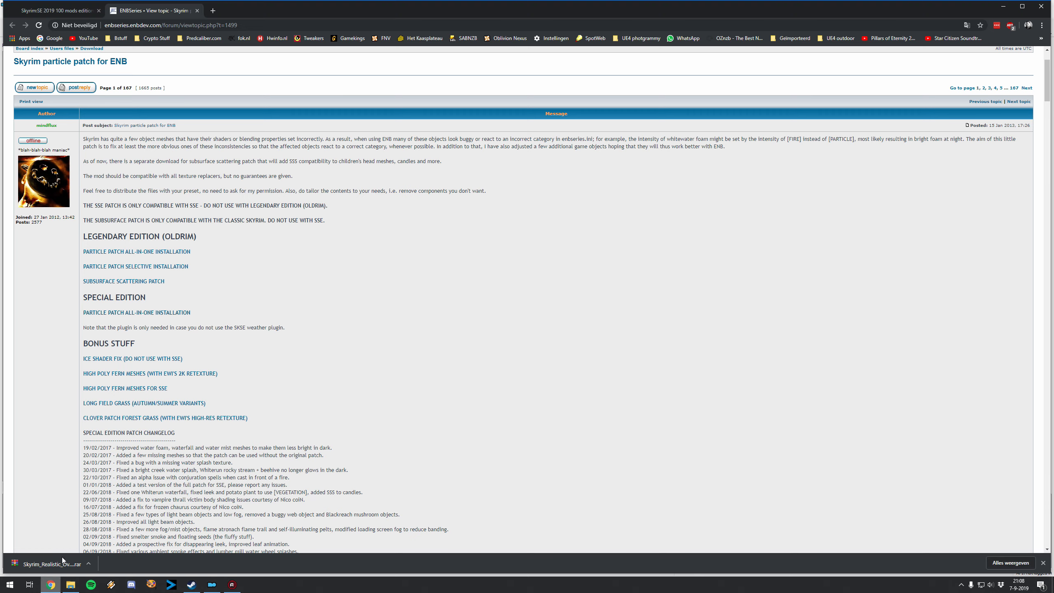
- In Chrome, close the ENBSeries topic, open Enhanced Textures Detail UV from Part 3 in a new tab, and show its downloadable files
{"action": "left_click", "coordinate": [197, 10]}
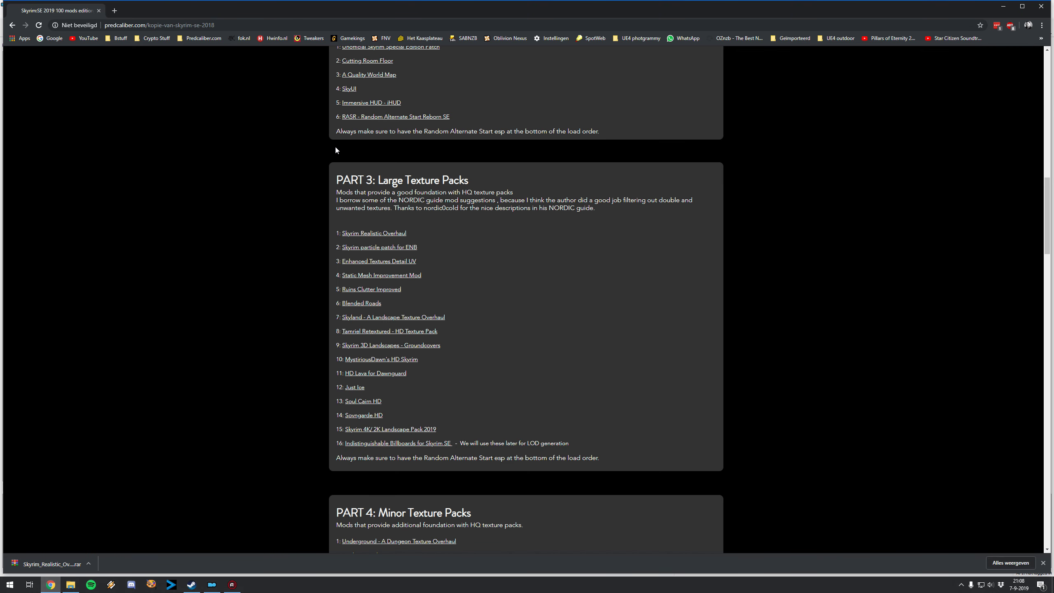
{"action": "right_click", "coordinate": [405, 261]}
{"action": "left_click", "coordinate": [434, 268]}
{"action": "left_click", "coordinate": [146, 10]}
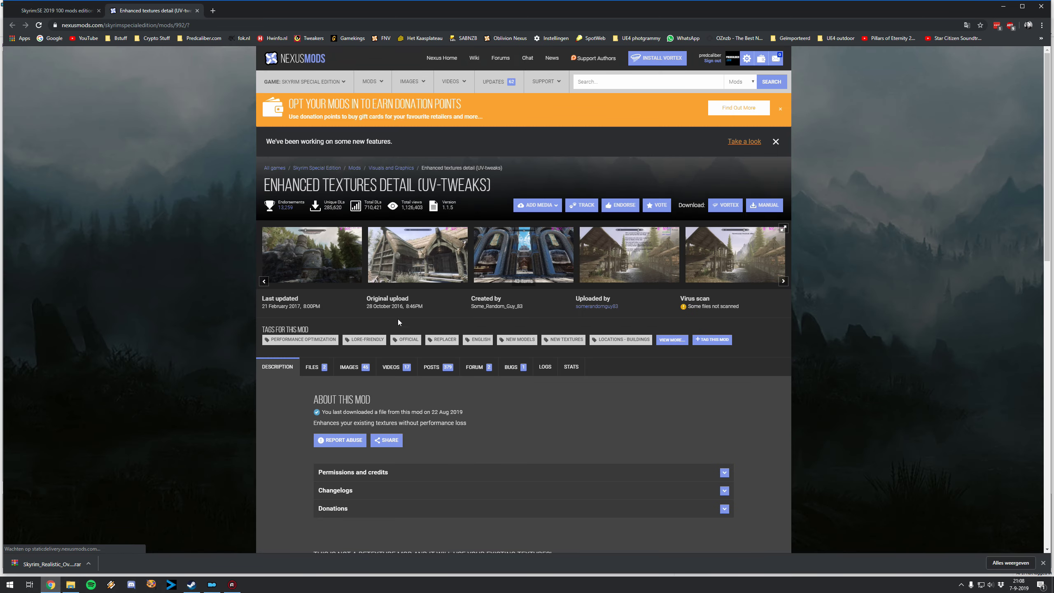
{"action": "left_click", "coordinate": [316, 366]}
{"action": "scroll", "coordinate": [345, 383], "scroll_direction": "down", "scroll_amount": 5}
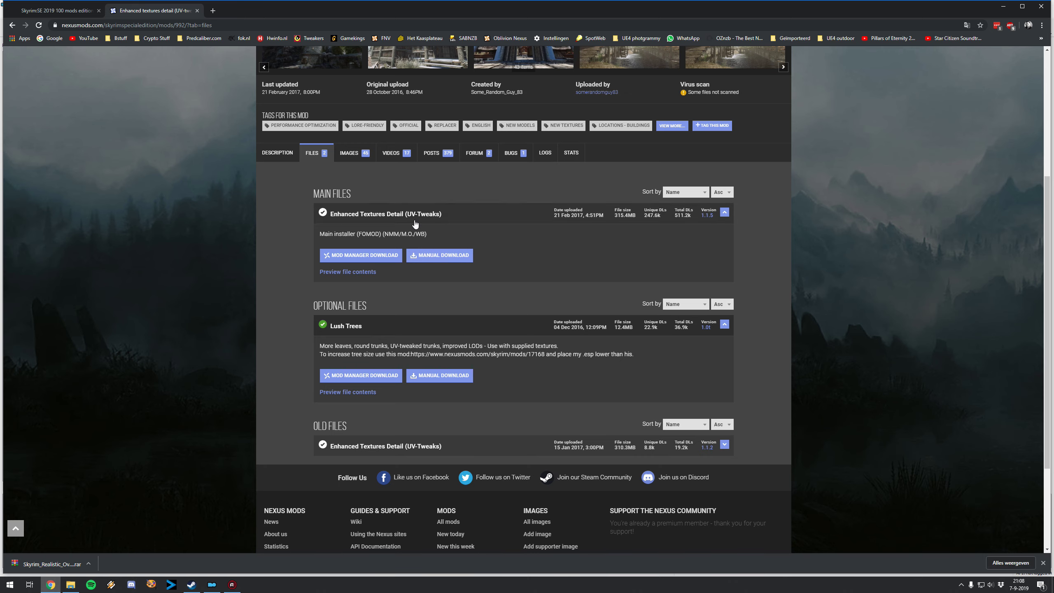
- Find the matching 06 Enhanced Textures Detail (UV-Tweaks)-992-1-1-5 archive in the 03 large texture packs folder, and return to Chrome
{"action": "left_click", "coordinate": [70, 585]}
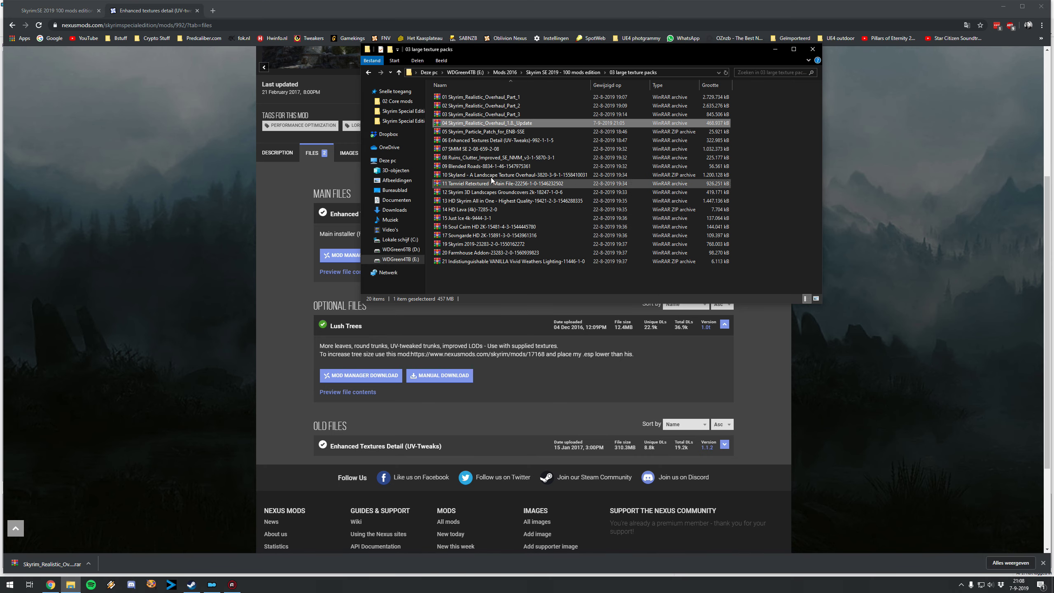
{"action": "left_click", "coordinate": [477, 141]}
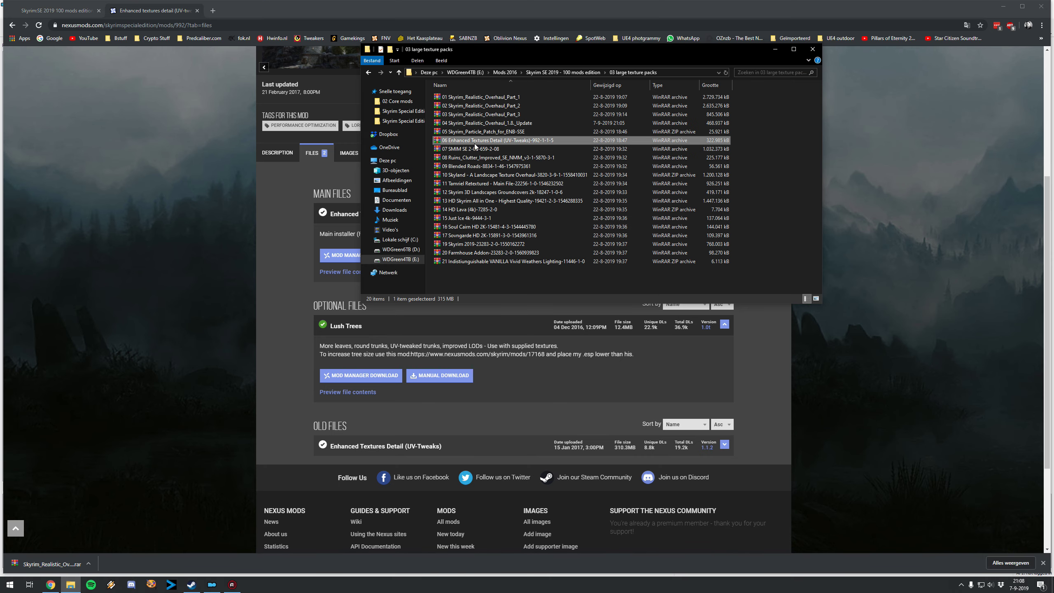
{"action": "key", "text": "alt+Tab"}
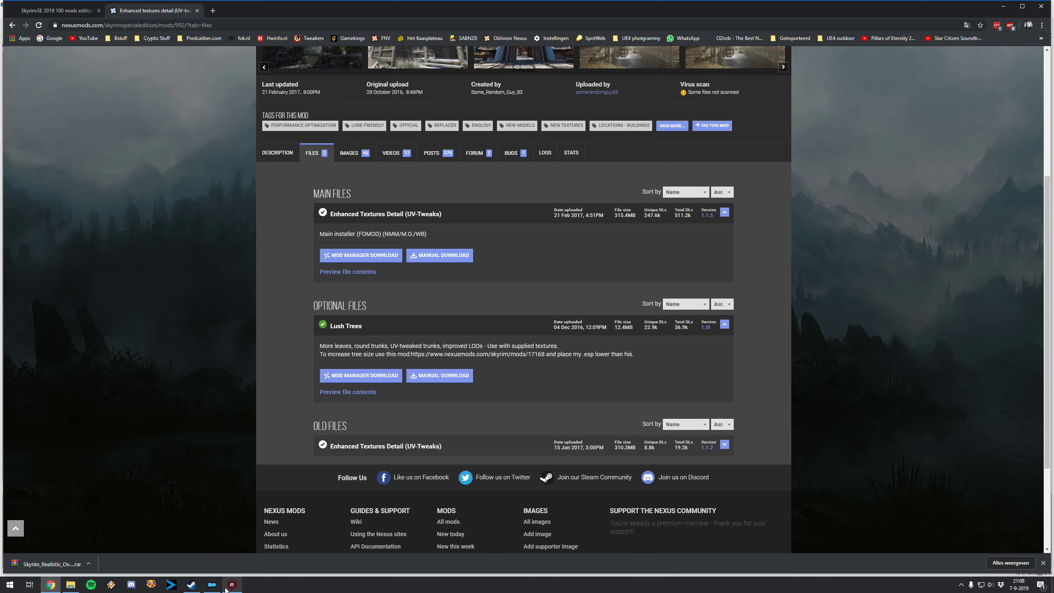
- In Mod Organizer 2, load the 06 Enhanced Textures Detail (UV-Tweaks)-992-1-1-5 archive and name the mod 06 Enhanced Textures Detail (UV-Tweaks)
{"action": "left_click", "coordinate": [212, 584]}
{"action": "left_click", "coordinate": [31, 28]}
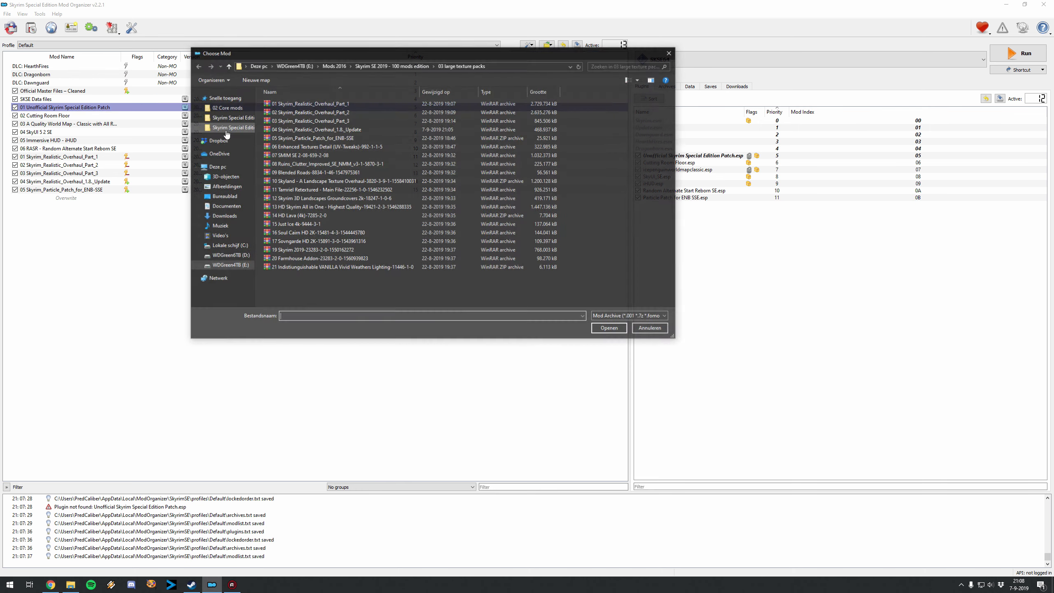
{"action": "left_click", "coordinate": [312, 148]}
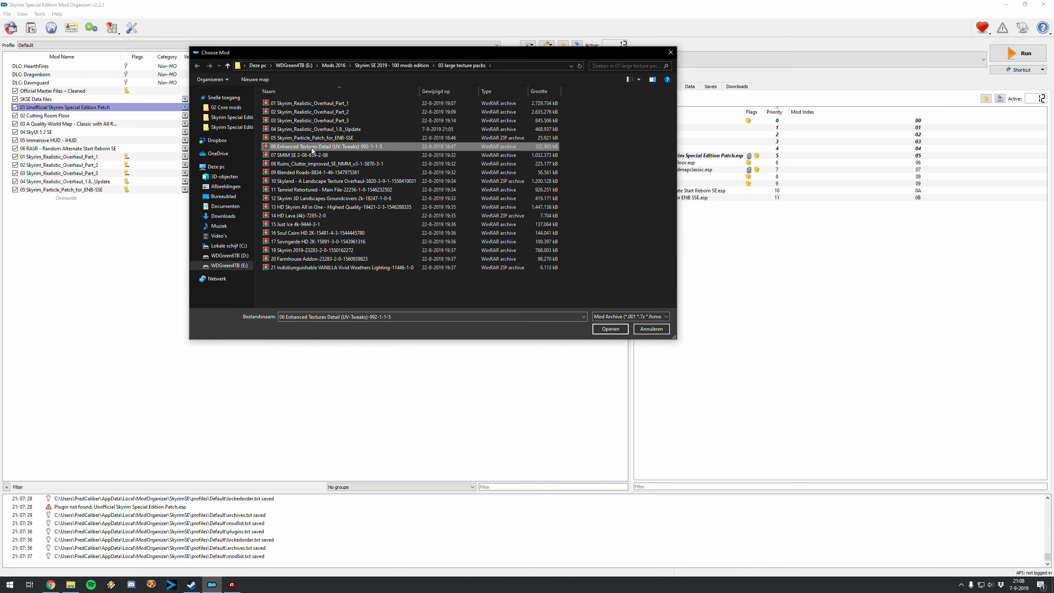
{"action": "key", "text": "Return"}
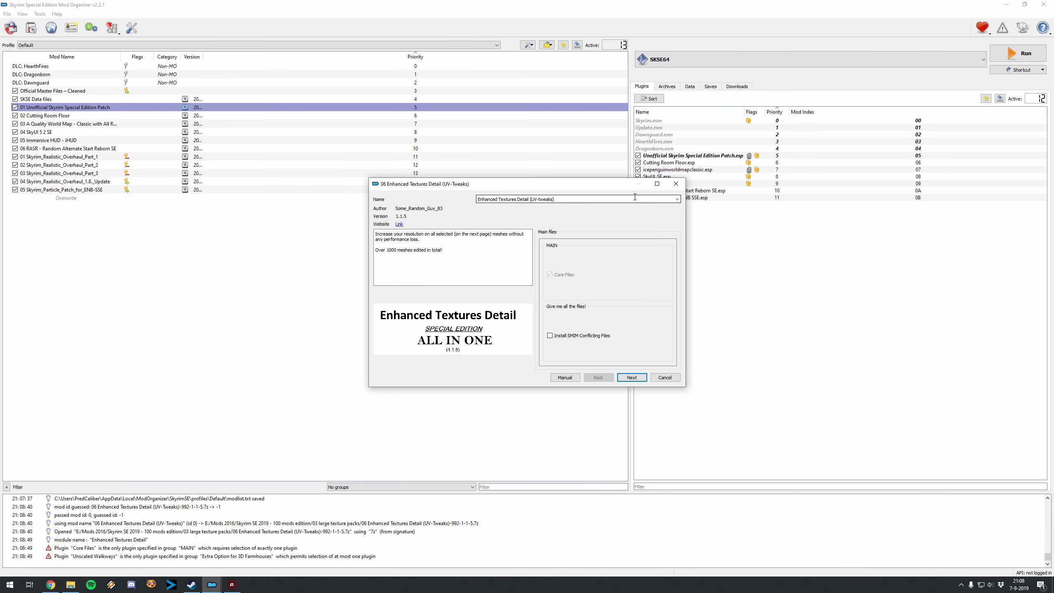
{"action": "left_click", "coordinate": [549, 200]}
{"action": "left_click", "coordinate": [547, 206]}
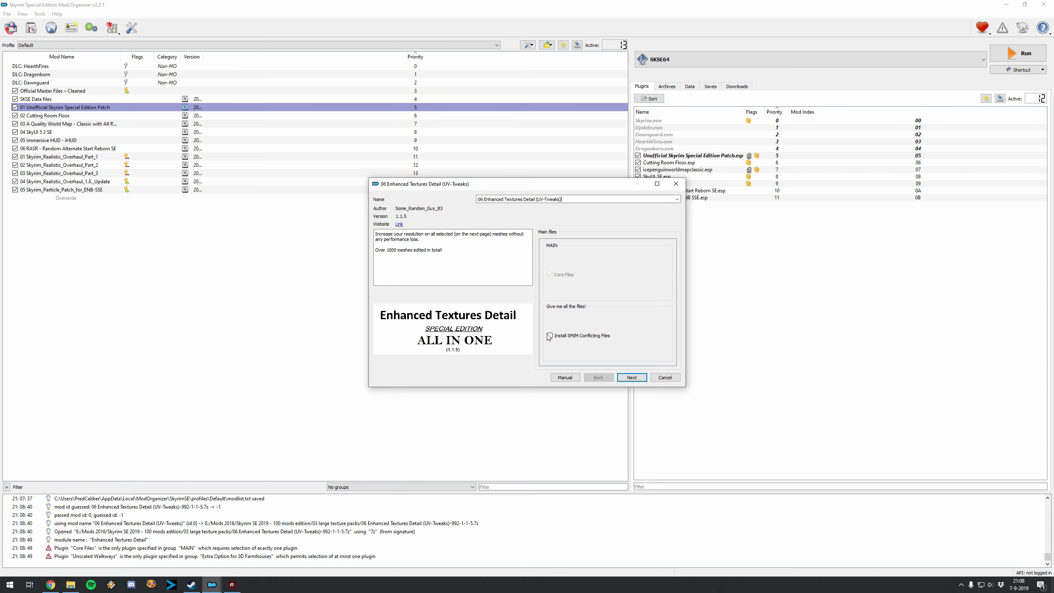
- Read the Install SMIM Conflicting Files description, preview the SMIM-compatible component list, and return to the main files page
{"action": "mouse_move", "coordinate": [549, 337]}
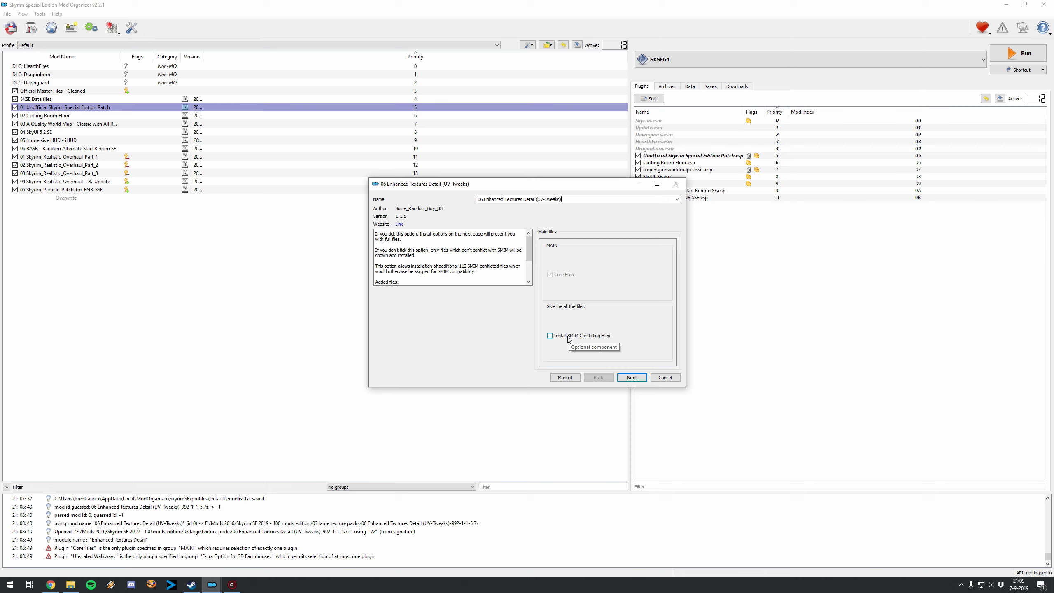
{"action": "mouse_move", "coordinate": [573, 284]}
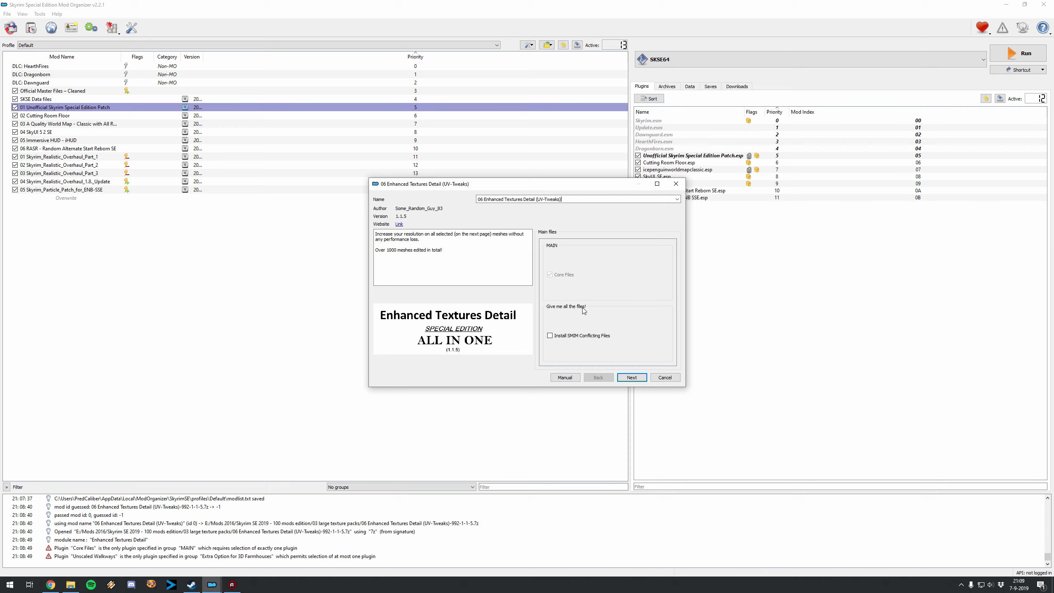
{"action": "mouse_move", "coordinate": [597, 339]}
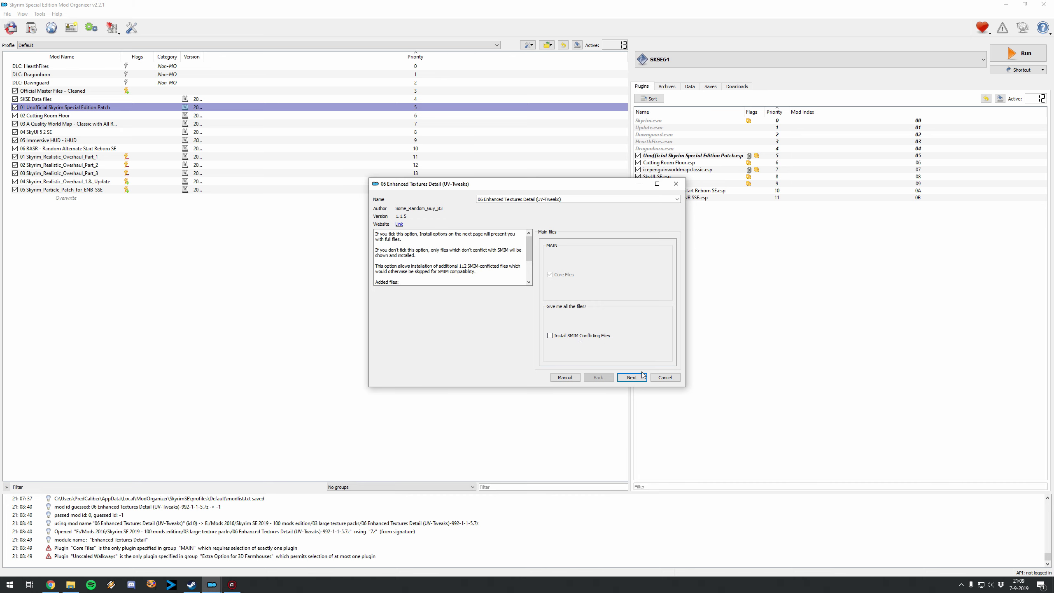
{"action": "left_click", "coordinate": [628, 377]}
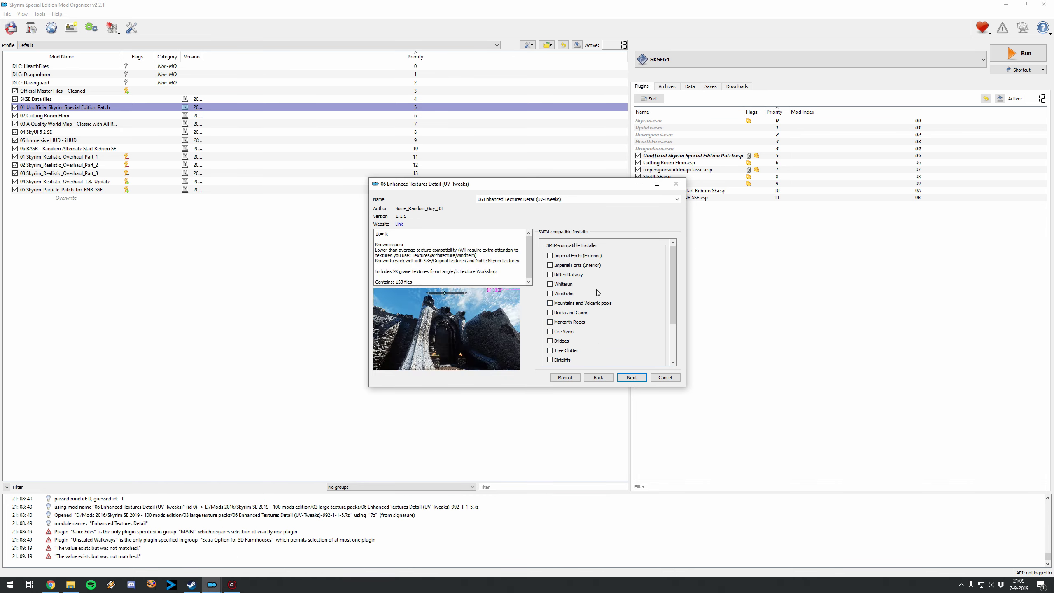
{"action": "mouse_move", "coordinate": [575, 252]}
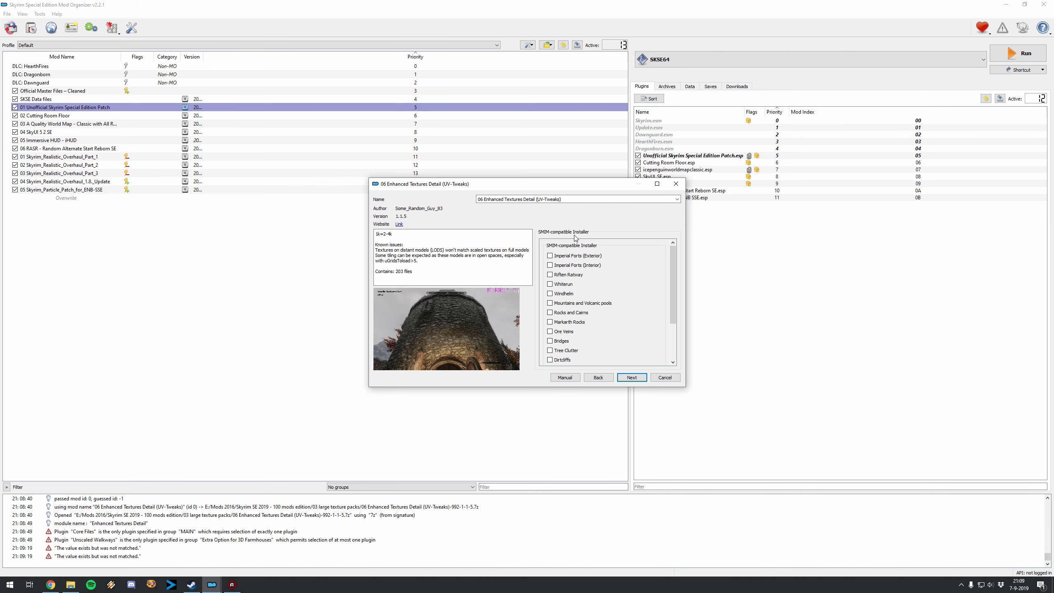
{"action": "left_click", "coordinate": [599, 376]}
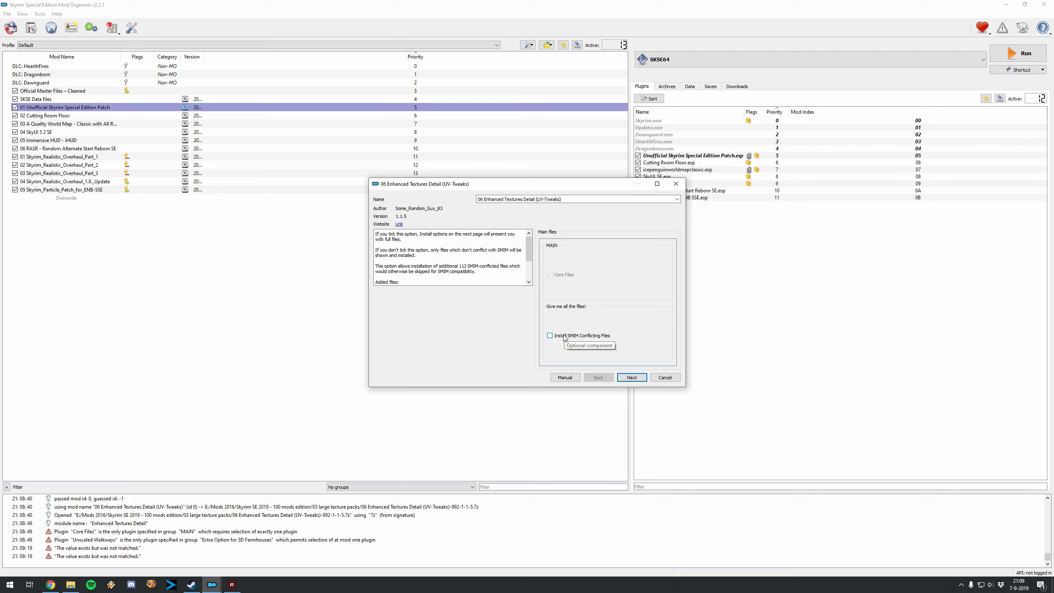
- Enable Install SMIM Conflicting Files to preview the full installer's component list, and turn the option off again
{"action": "left_click", "coordinate": [550, 335]}
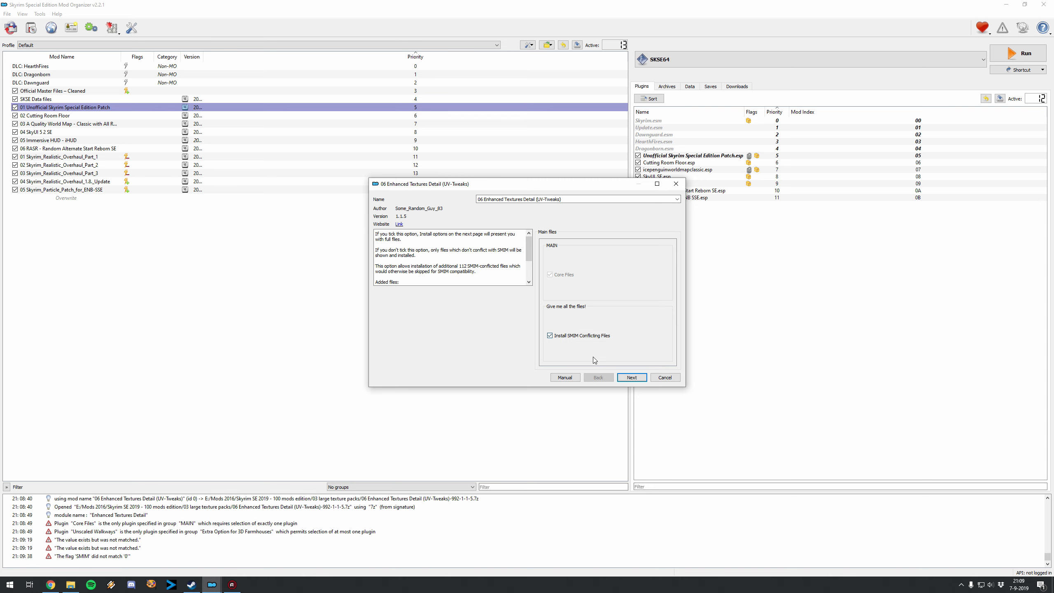
{"action": "left_click", "coordinate": [629, 378]}
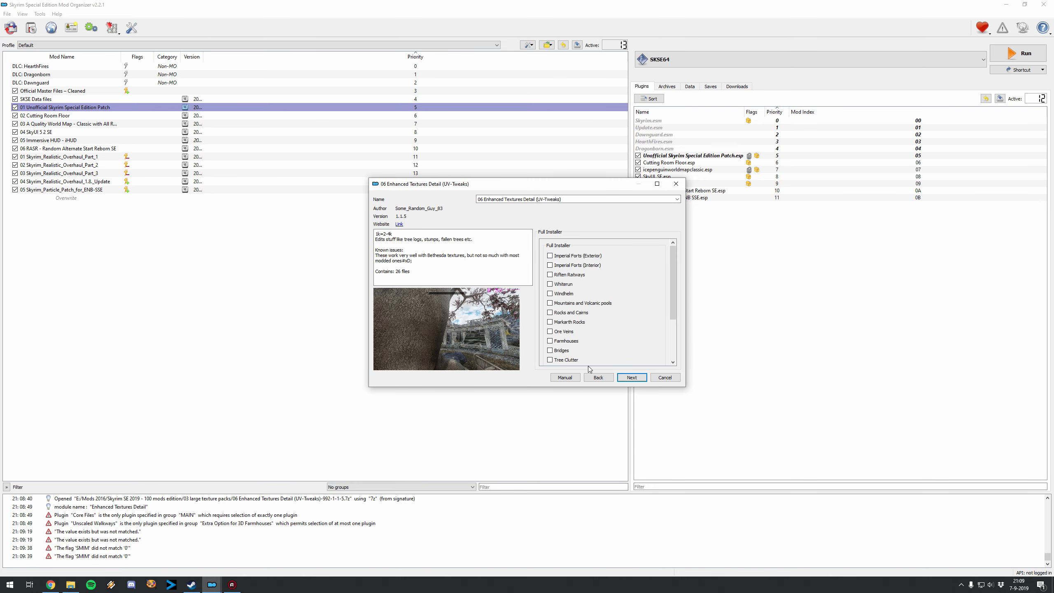
{"action": "left_click", "coordinate": [593, 377]}
{"action": "left_click", "coordinate": [570, 336]}
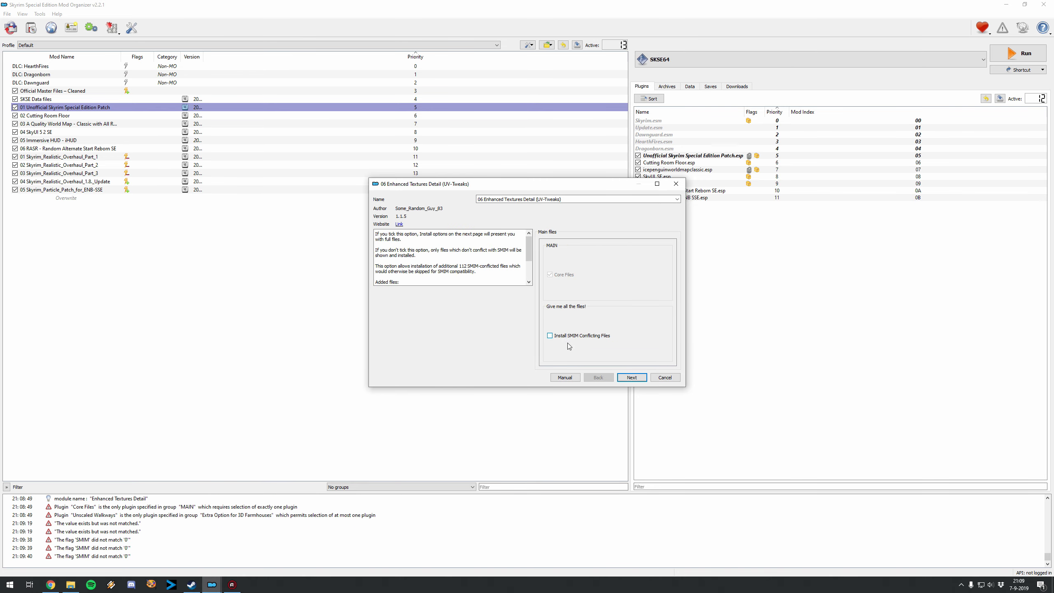
- Review the SMIM-compatible components down to the All of em choices, and go back to the main files page
{"action": "left_click", "coordinate": [624, 376]}
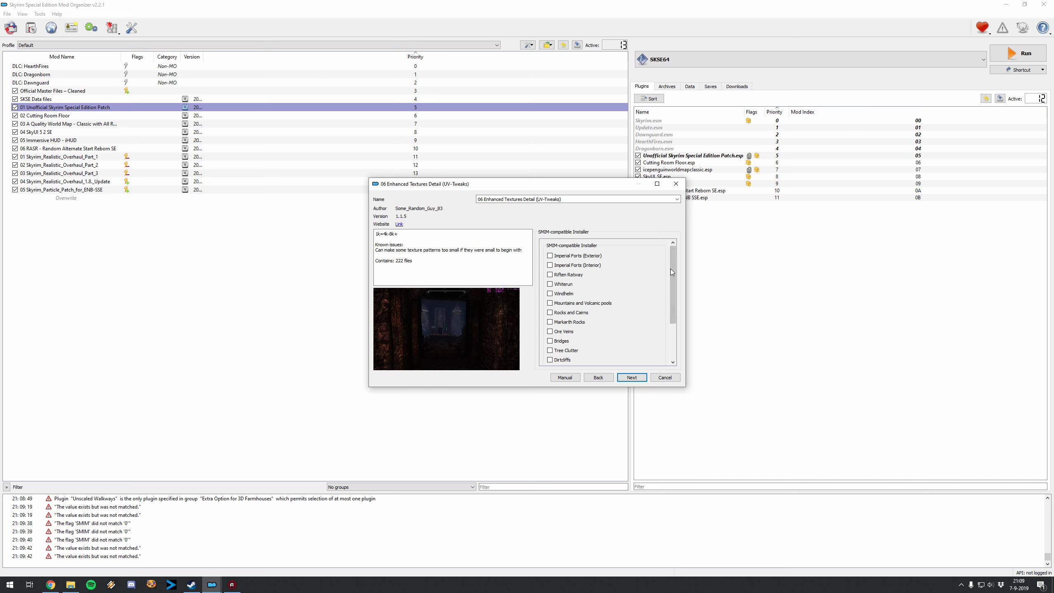
{"action": "scroll", "coordinate": [670, 271], "scroll_direction": "down", "scroll_amount": 3}
{"action": "mouse_move", "coordinate": [596, 345]}
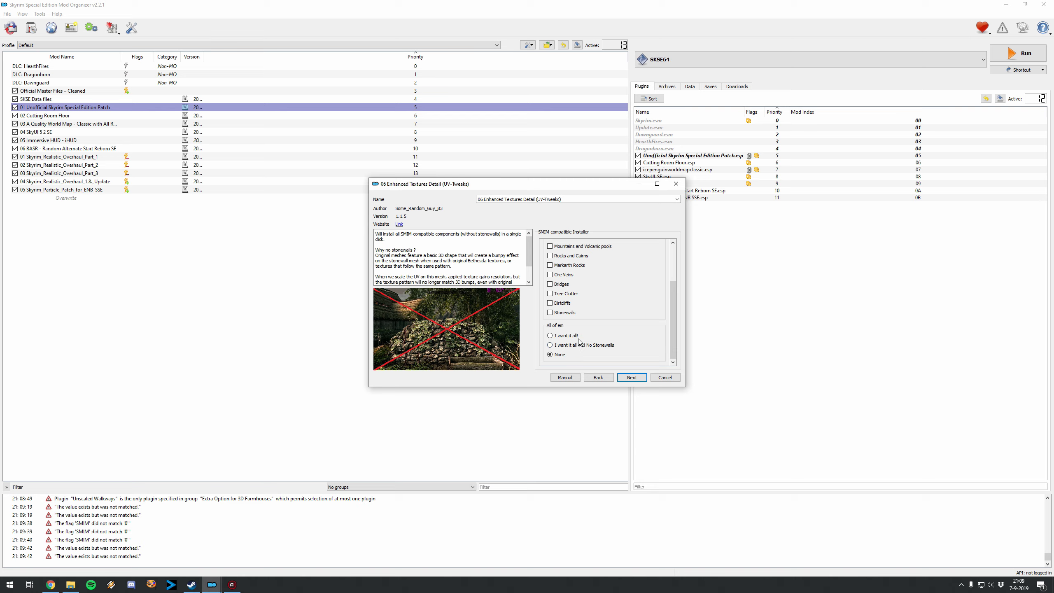
{"action": "scroll", "coordinate": [576, 339], "scroll_direction": "up", "scroll_amount": 3}
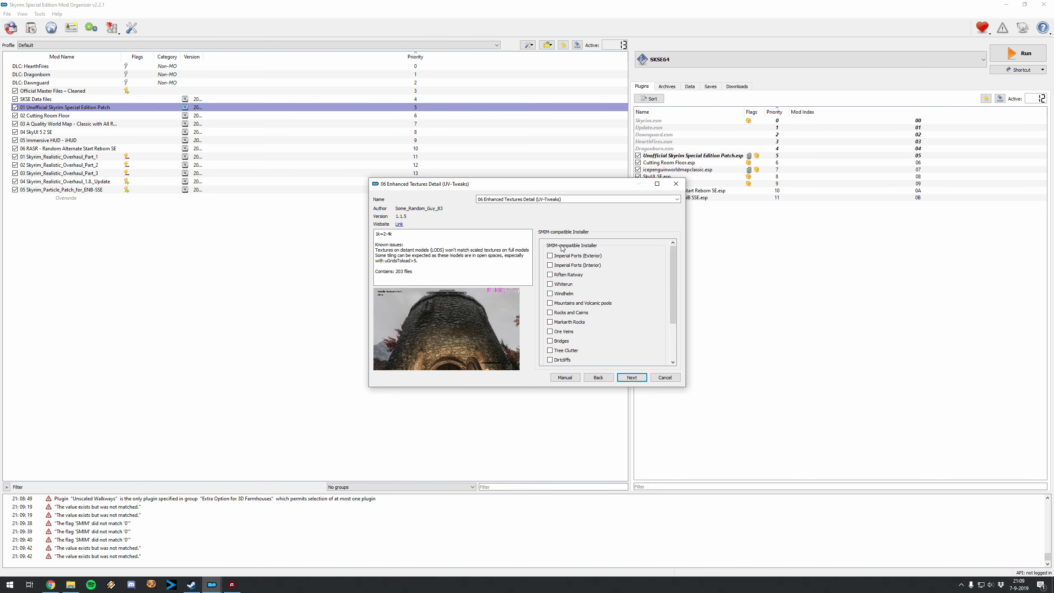
{"action": "left_click", "coordinate": [598, 377]}
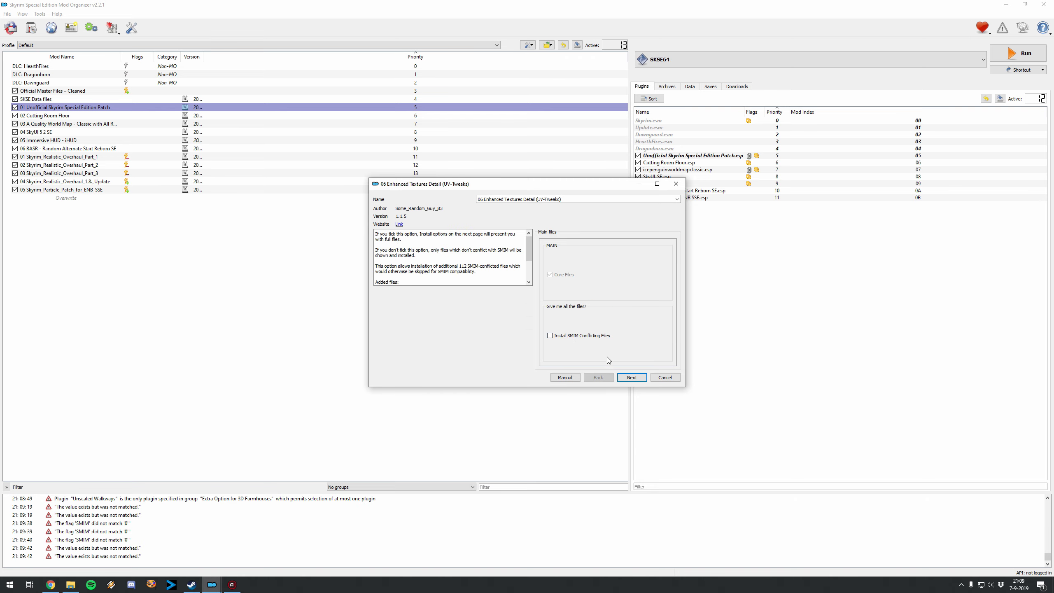
- Choose the all-components option without stonewalls for the SMIM-compatible installer, and continue to the optional files
{"action": "left_click", "coordinate": [632, 377]}
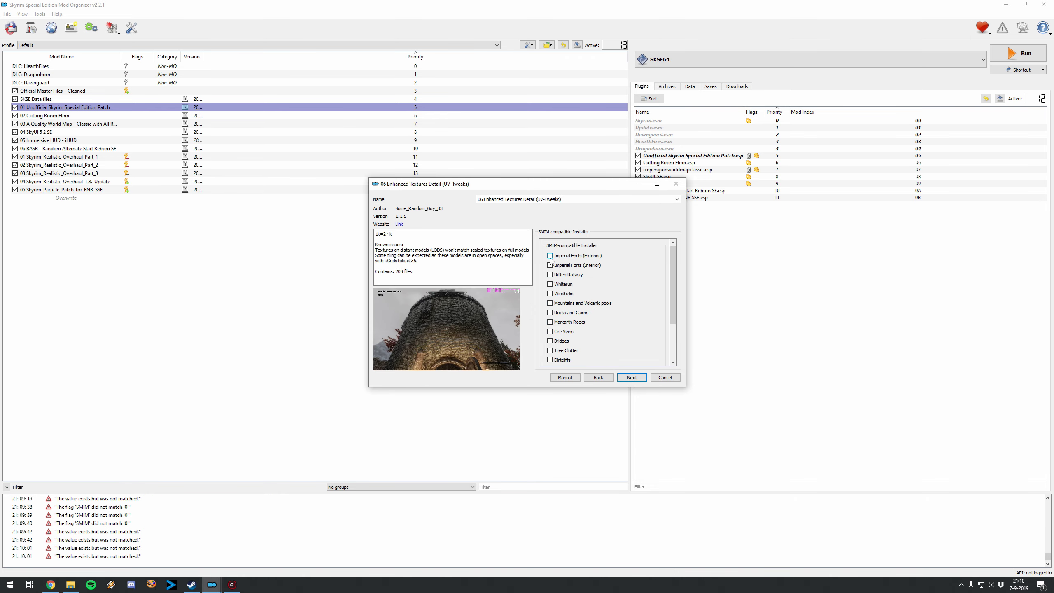
{"action": "scroll", "coordinate": [577, 290], "scroll_direction": "down", "scroll_amount": 3}
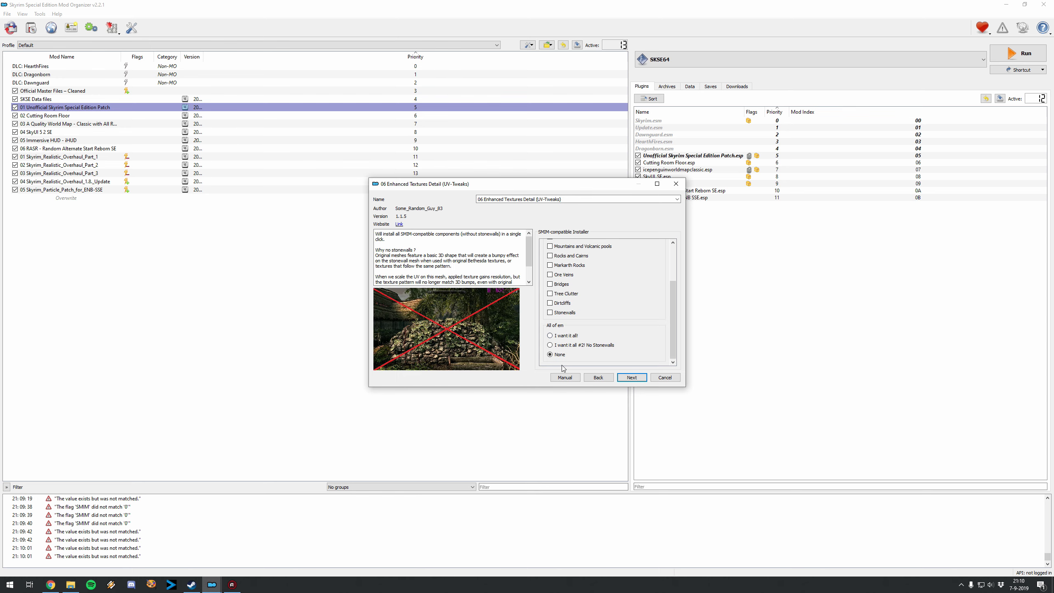
{"action": "left_click", "coordinate": [564, 336]}
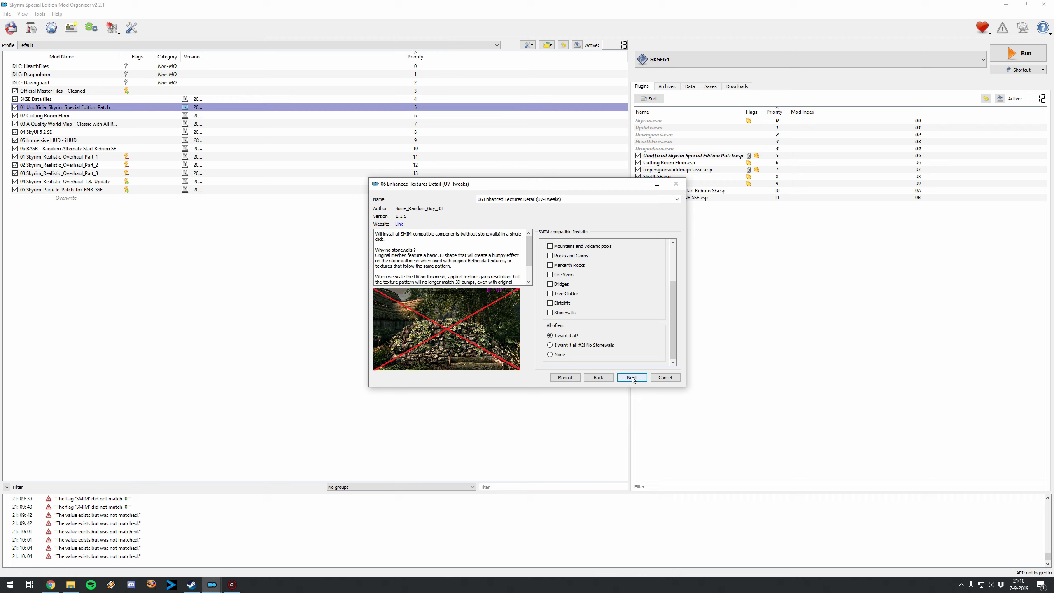
{"action": "left_click", "coordinate": [586, 346]}
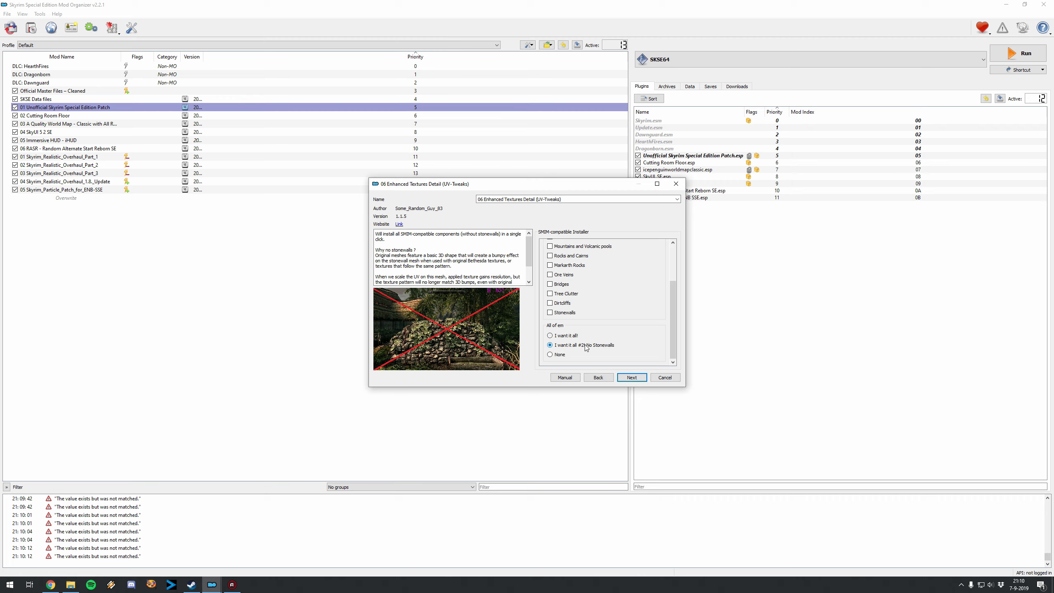
{"action": "left_click", "coordinate": [632, 378]}
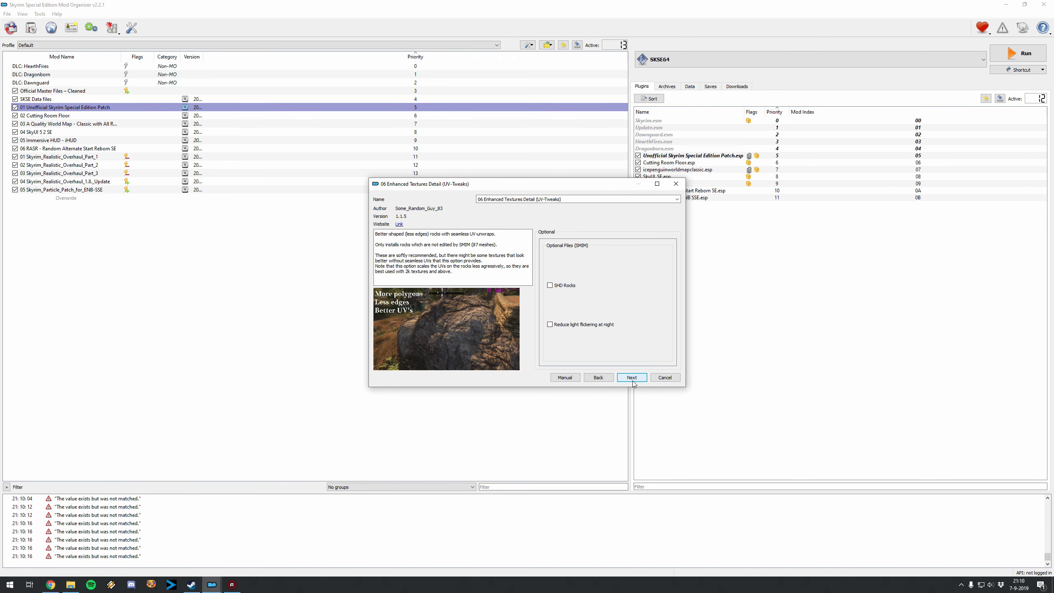
- Include SHD Rocks and the Classic Riften Ratway, Windhelm, Imperial Forts and Farmhouses textures, and install the mod
{"action": "left_click", "coordinate": [564, 286]}
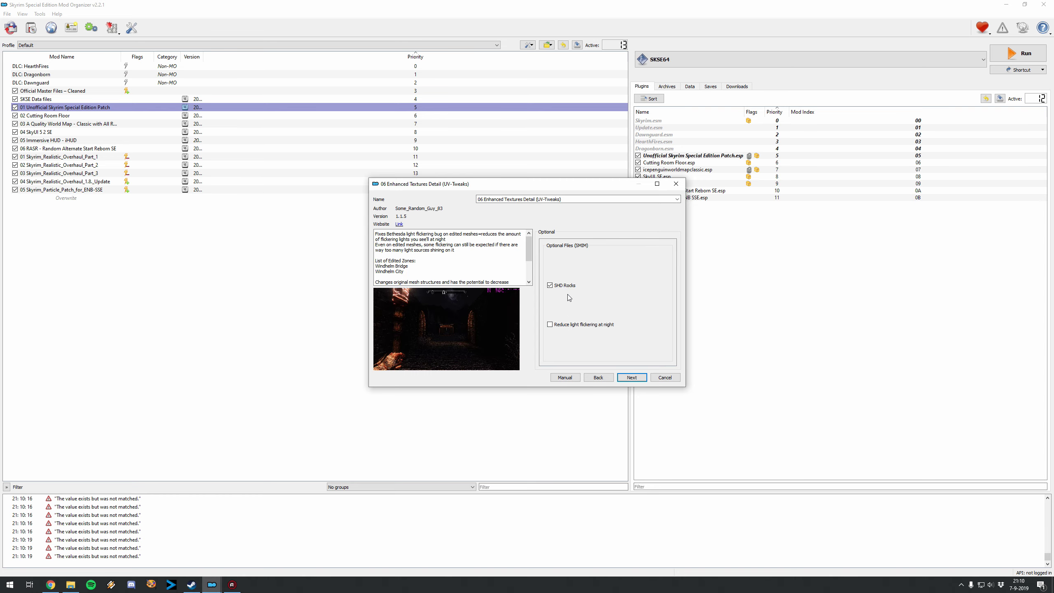
{"action": "left_click", "coordinate": [632, 377]}
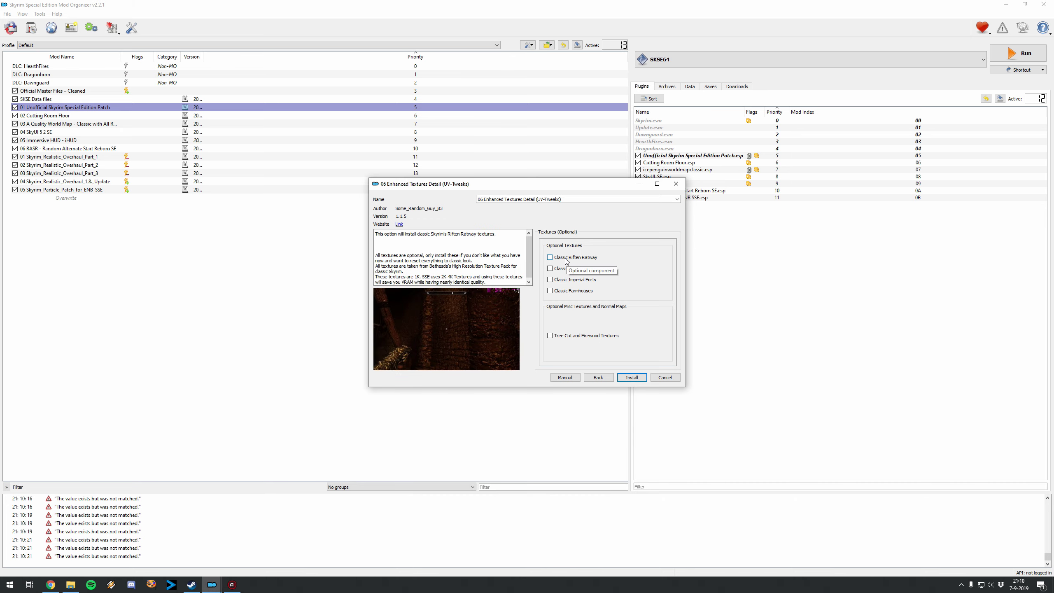
{"action": "left_click", "coordinate": [550, 256]}
{"action": "left_click", "coordinate": [550, 268]}
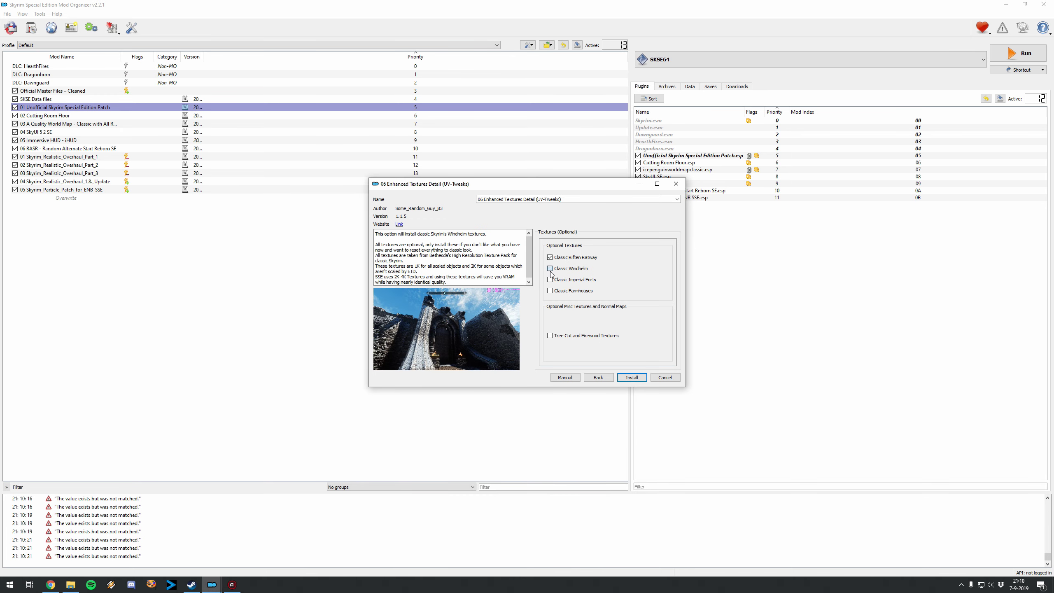
{"action": "left_click", "coordinate": [549, 279]}
{"action": "left_click", "coordinate": [550, 291]}
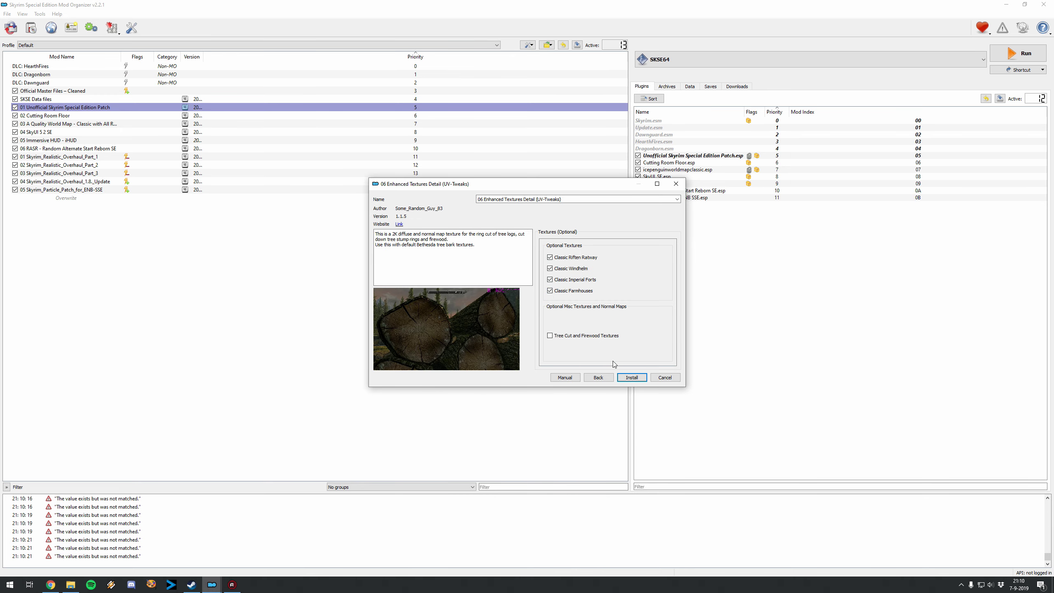
{"action": "left_click", "coordinate": [631, 377]}
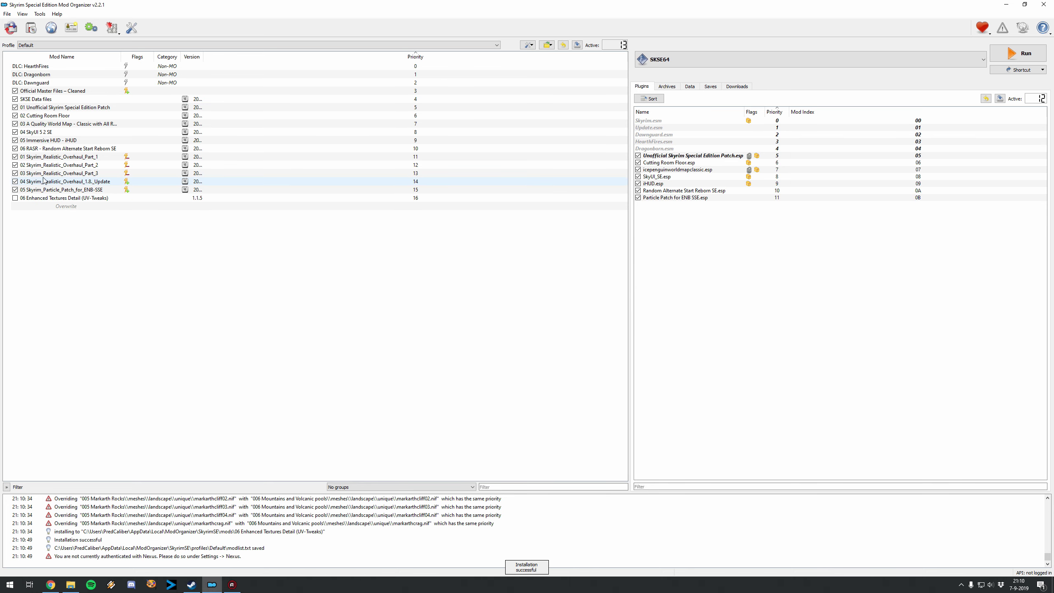
- Enable the 06 Enhanced Textures Detail (UV-Tweaks) mod and inspect its file tree
{"action": "left_click", "coordinate": [15, 198]}
{"action": "double_click", "coordinate": [37, 200]}
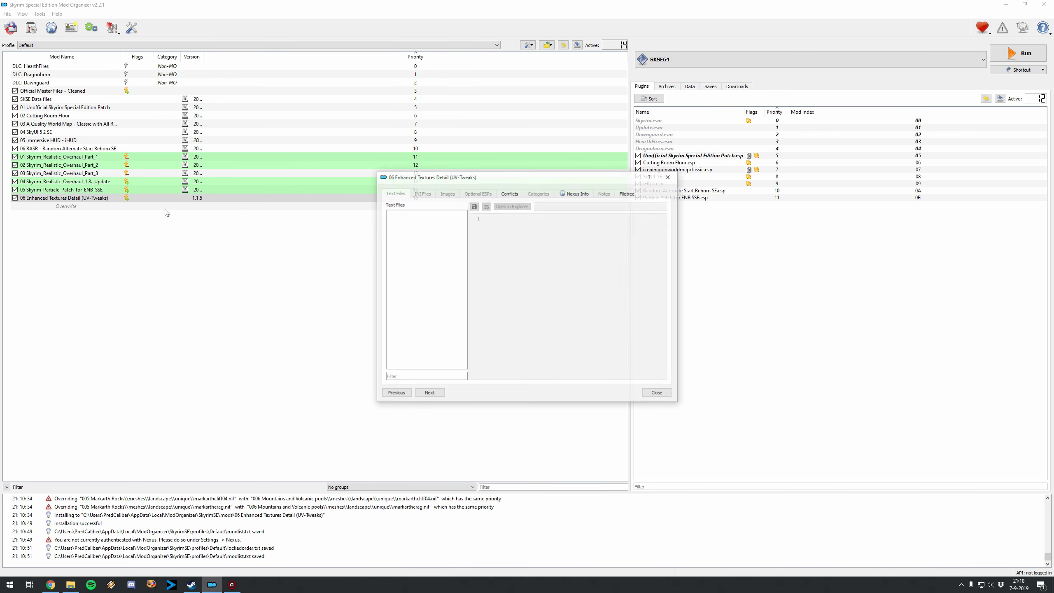
{"action": "left_click", "coordinate": [627, 193]}
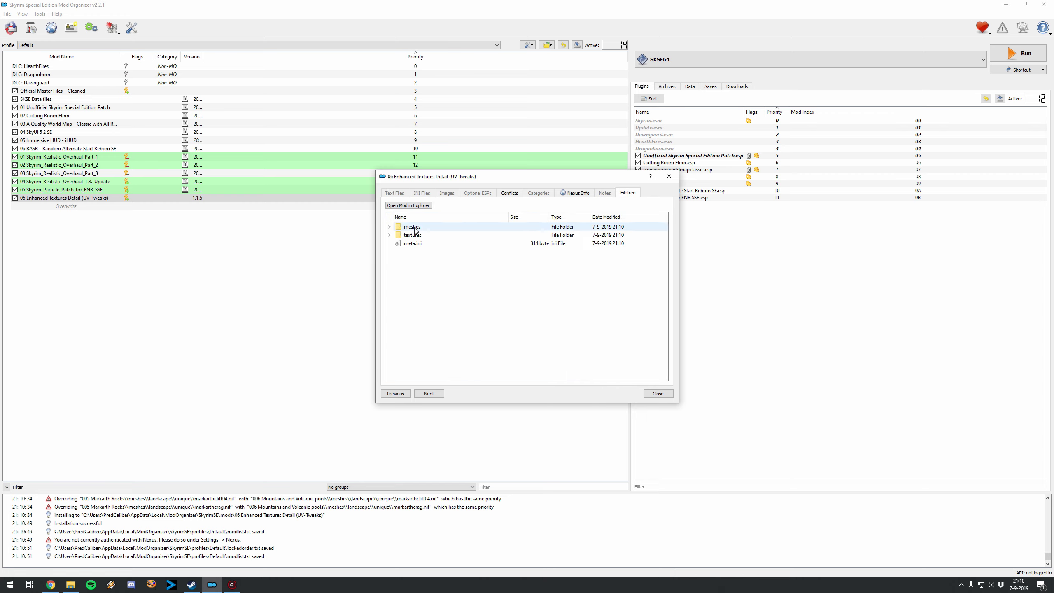
{"action": "left_click", "coordinate": [669, 176]}
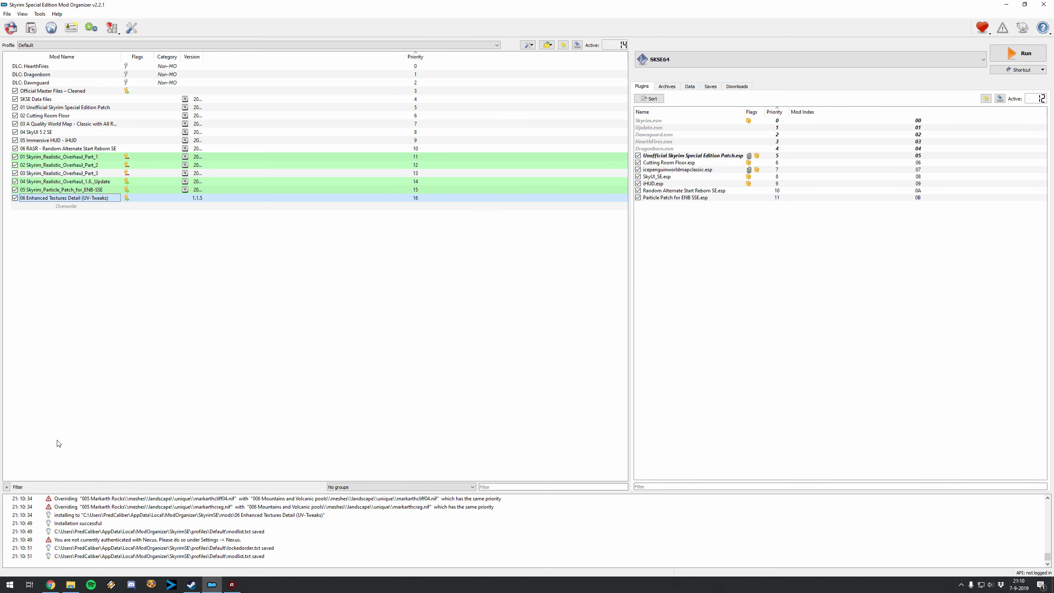
- In Chrome, close the Enhanced Textures Detail page and open Static Mesh Improvement Mod from Part 3 in a new tab
{"action": "mouse_move", "coordinate": [51, 586]}
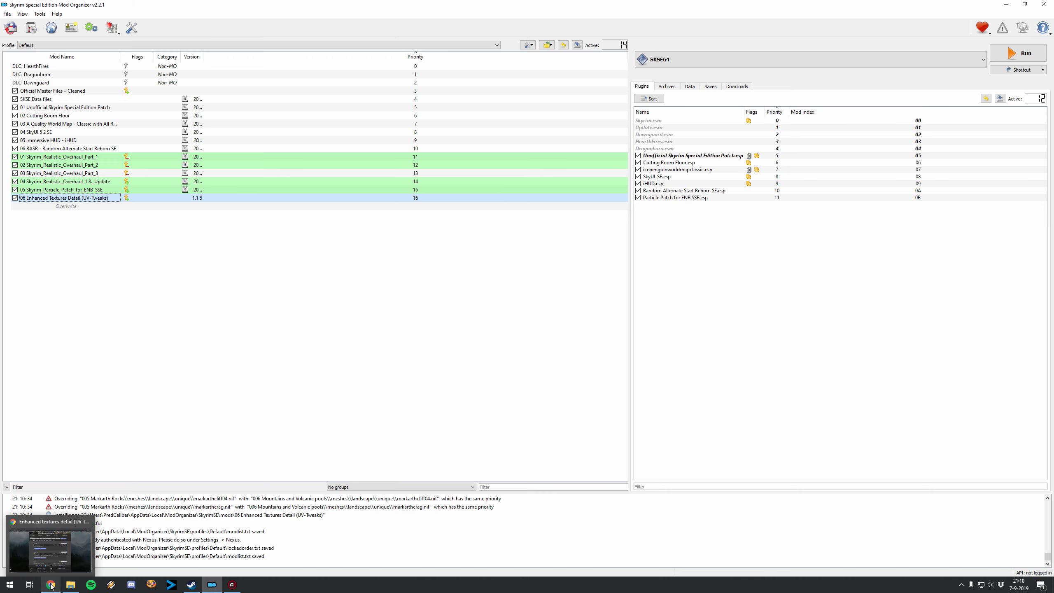
{"action": "left_click", "coordinate": [50, 552]}
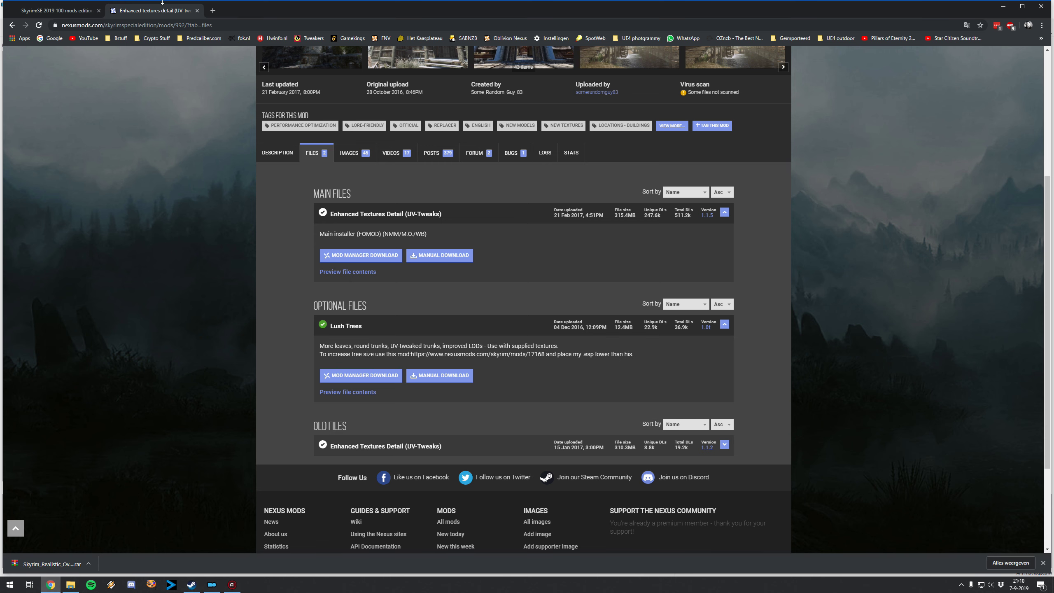
{"action": "left_click", "coordinate": [197, 10]}
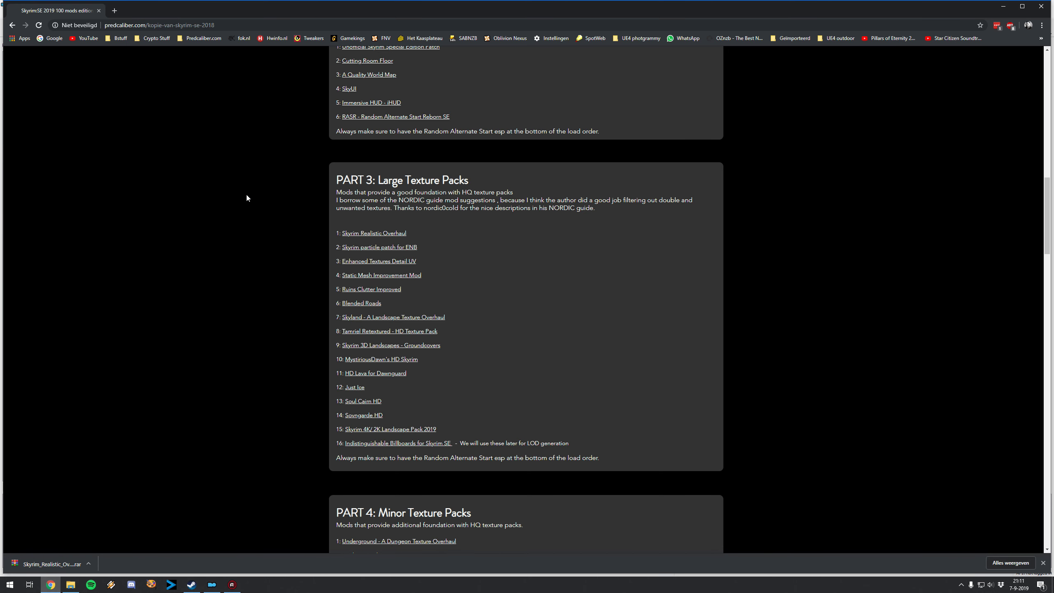
{"action": "right_click", "coordinate": [406, 275]}
{"action": "left_click", "coordinate": [421, 282]}
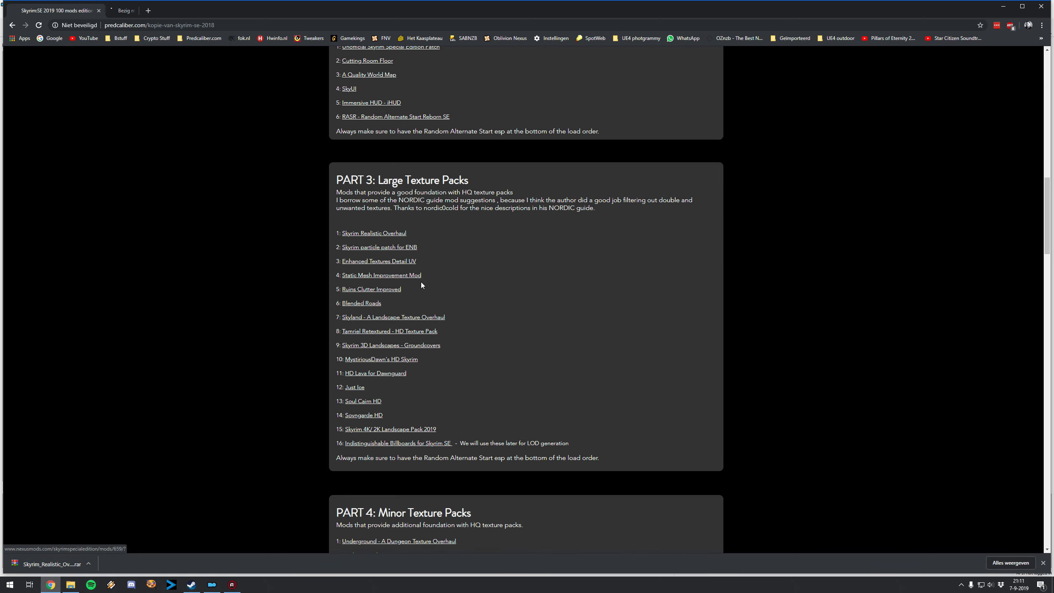
{"action": "left_click", "coordinate": [131, 12]}
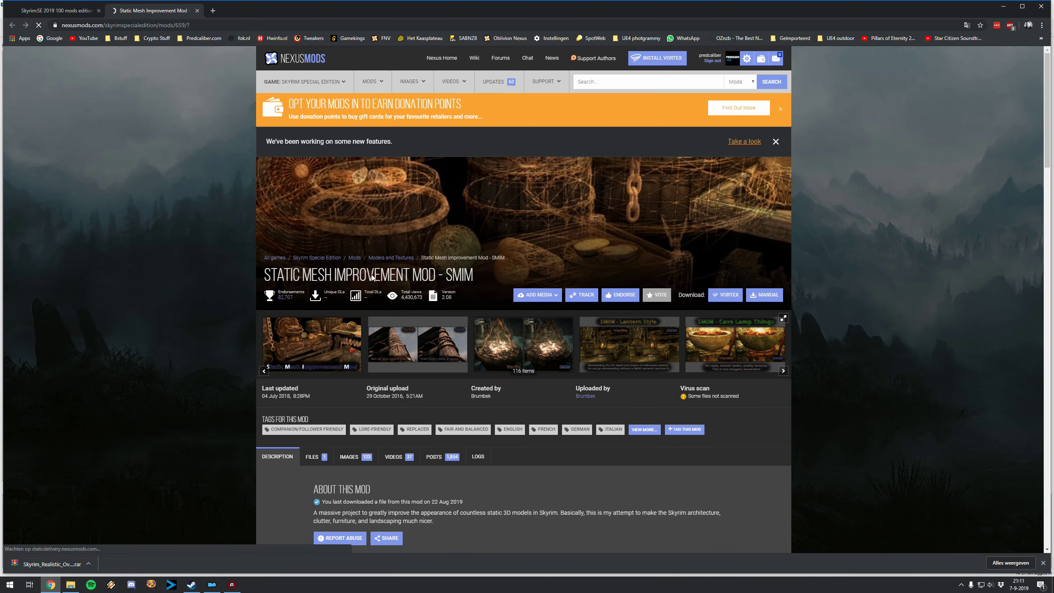
- Check the Static Mesh Improvement Mod download files, and in Mod Organizer open the 07 SMIM SE 2-08-659-2-08 archive for installation
{"action": "left_click", "coordinate": [317, 457]}
{"action": "scroll", "coordinate": [415, 415], "scroll_direction": "down", "scroll_amount": 4}
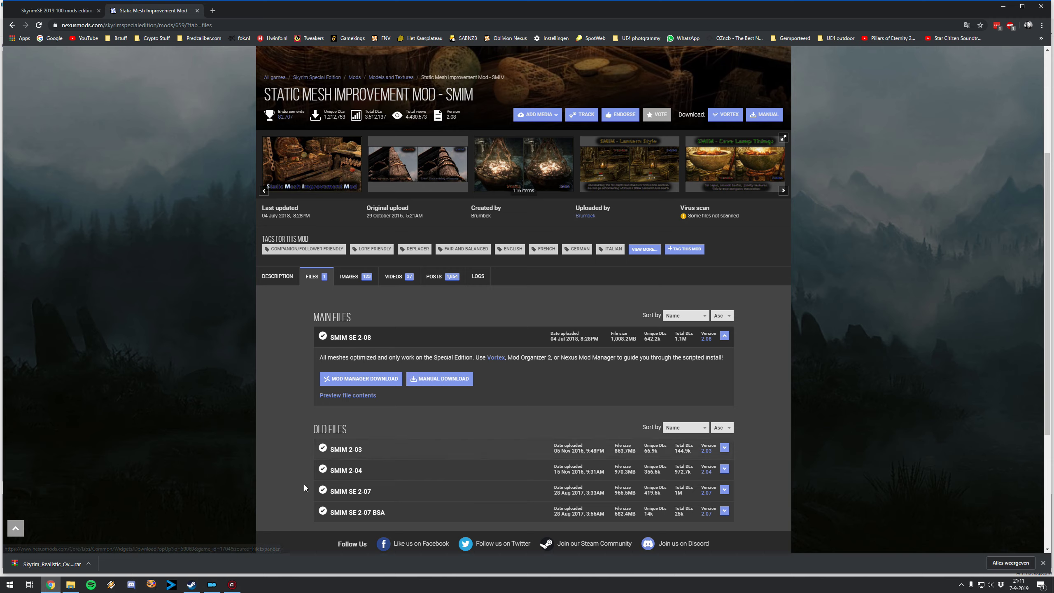
{"action": "left_click", "coordinate": [211, 584]}
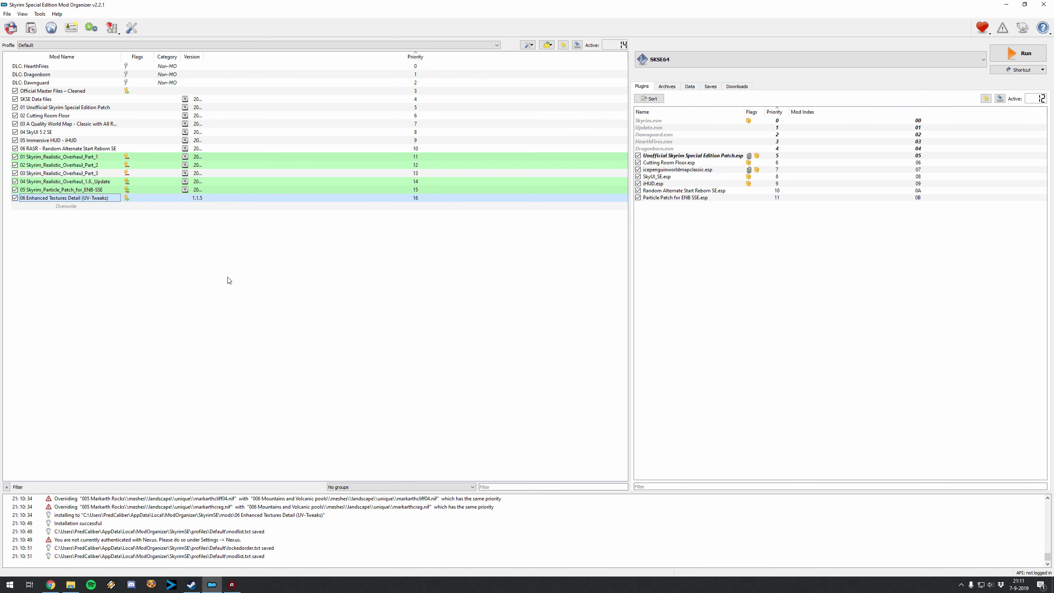
{"action": "left_click", "coordinate": [31, 27]}
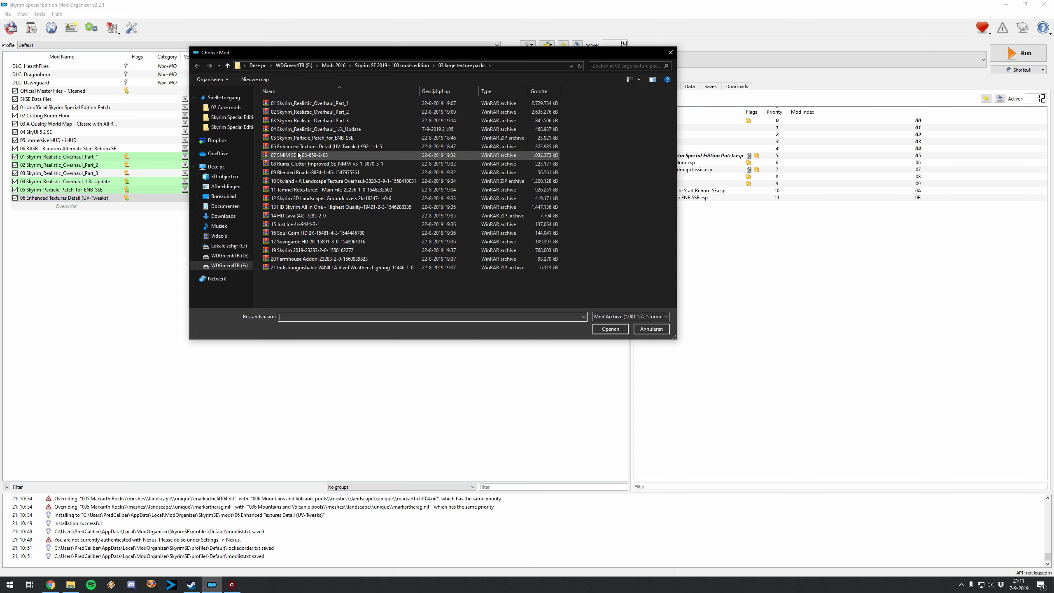
{"action": "left_click", "coordinate": [316, 155]}
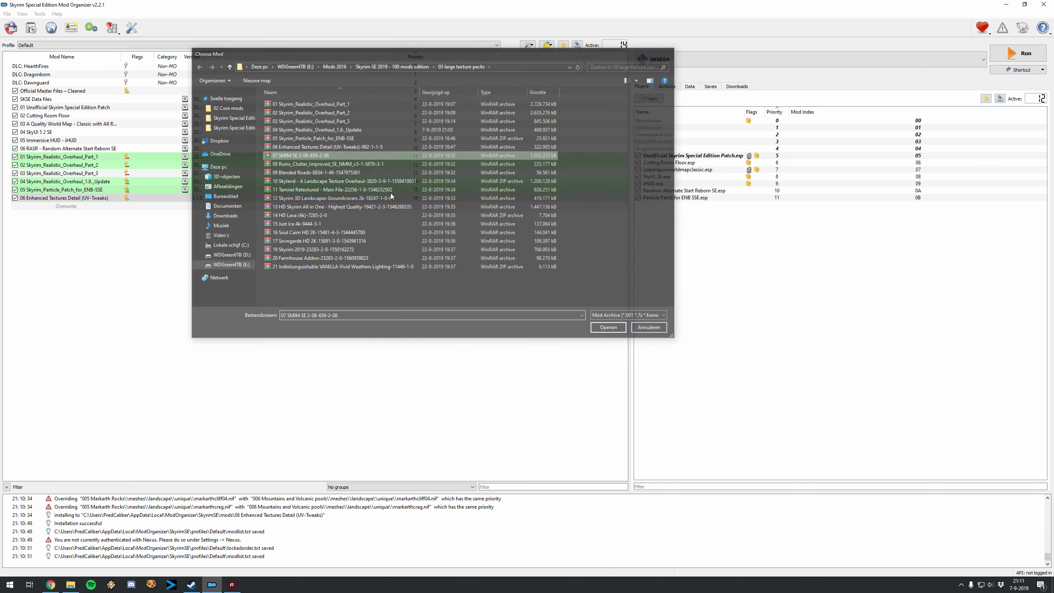
{"action": "key", "text": "Return"}
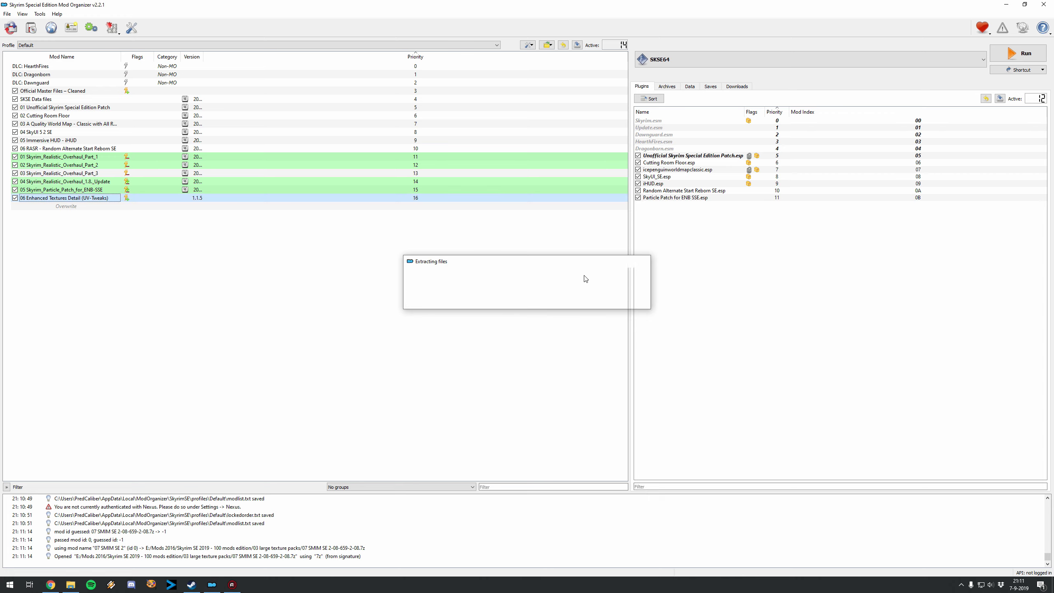
- Name the mod 07 SMIM SE 2 and install it with the Skyrim 2016 Special Edition: Everything option
{"action": "left_click", "coordinate": [558, 199]}
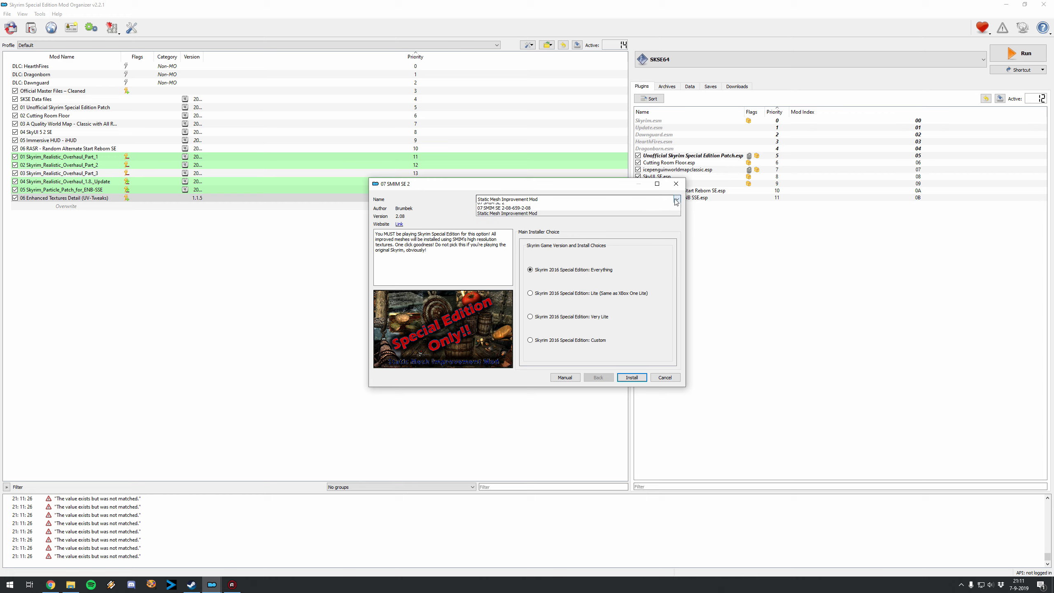
{"action": "left_click", "coordinate": [560, 207]}
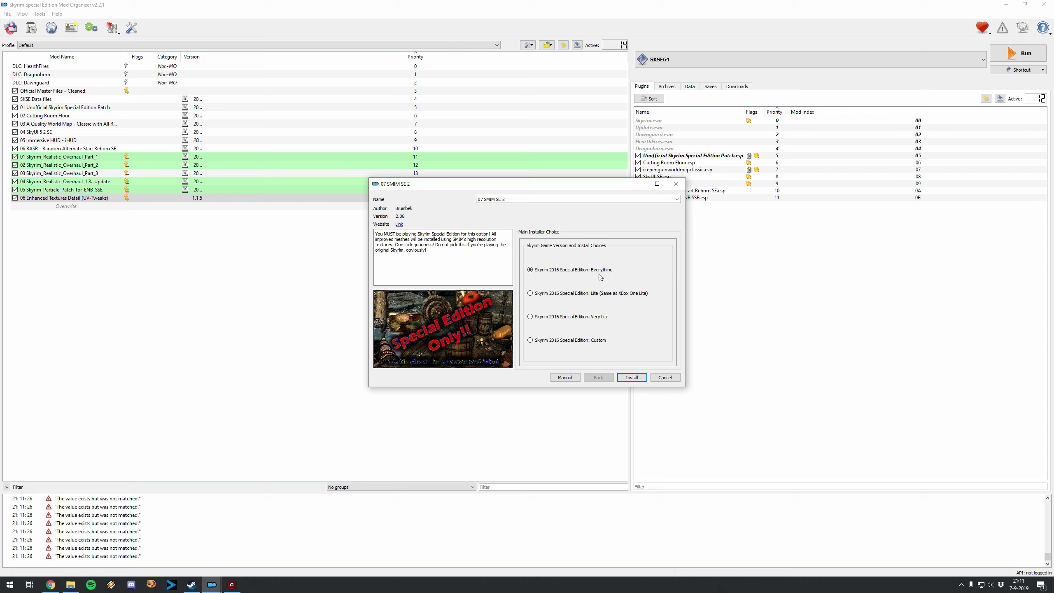
{"action": "left_click", "coordinate": [631, 377]}
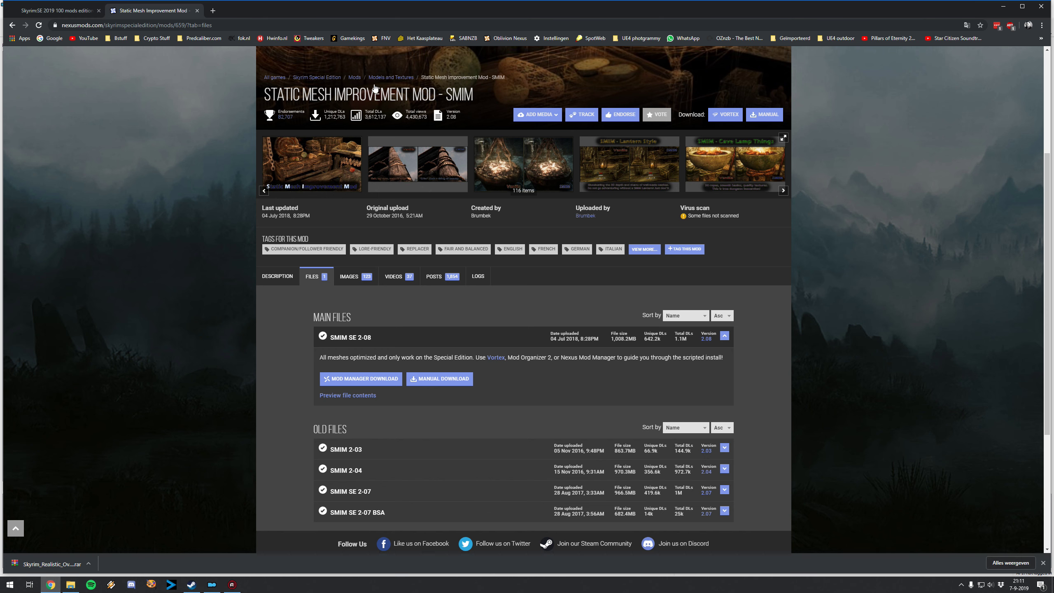
- In Chrome, close the Static Mesh Improvement Mod page and open Ruins Clutter Improved from Part 3 in a new tab
{"action": "left_click", "coordinate": [198, 11]}
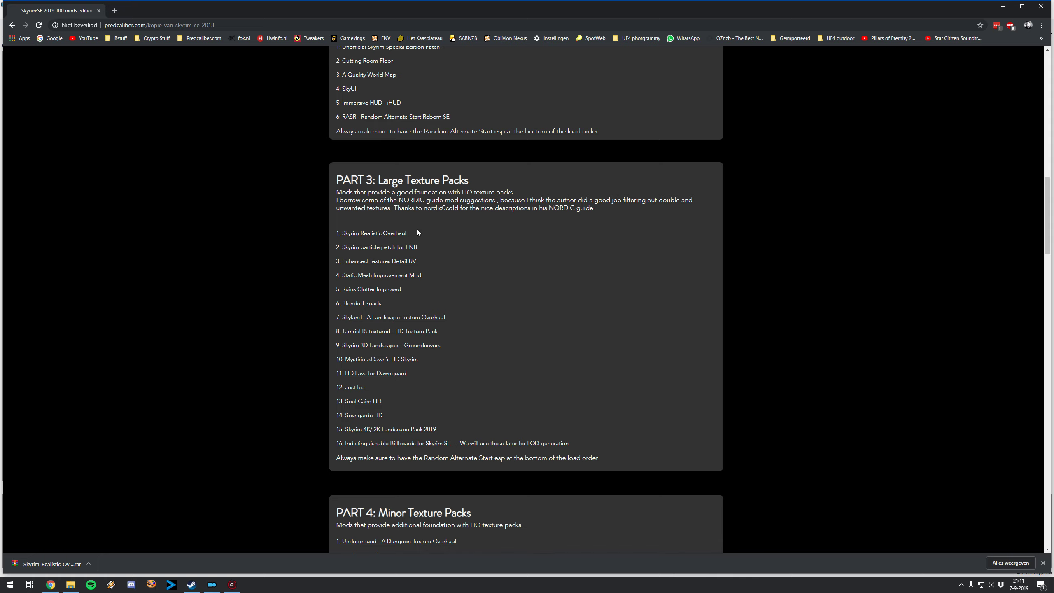
{"action": "right_click", "coordinate": [368, 291]}
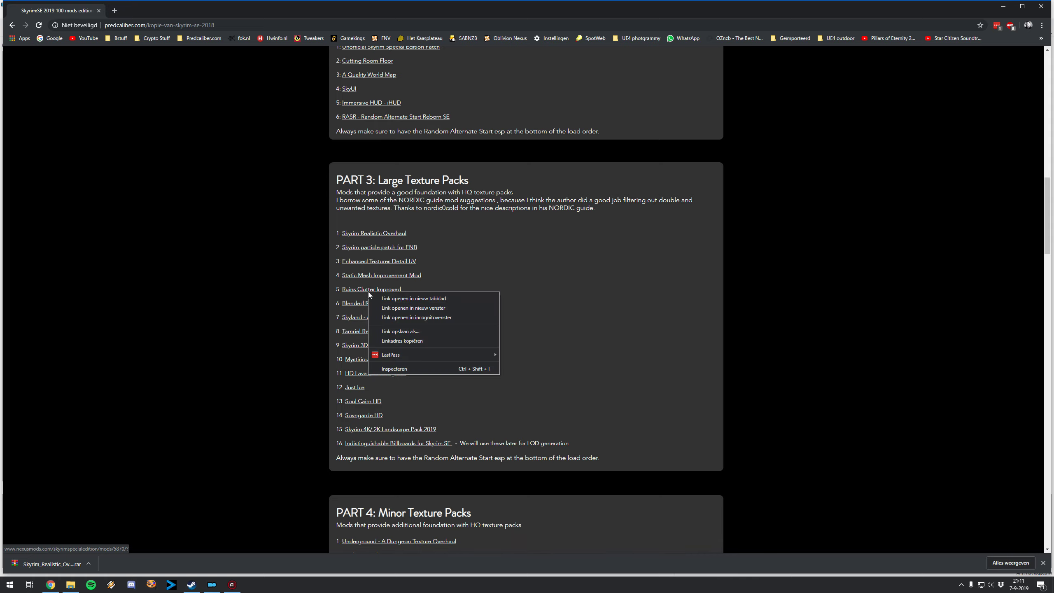
{"action": "left_click", "coordinate": [379, 296]}
{"action": "left_click", "coordinate": [154, 12]}
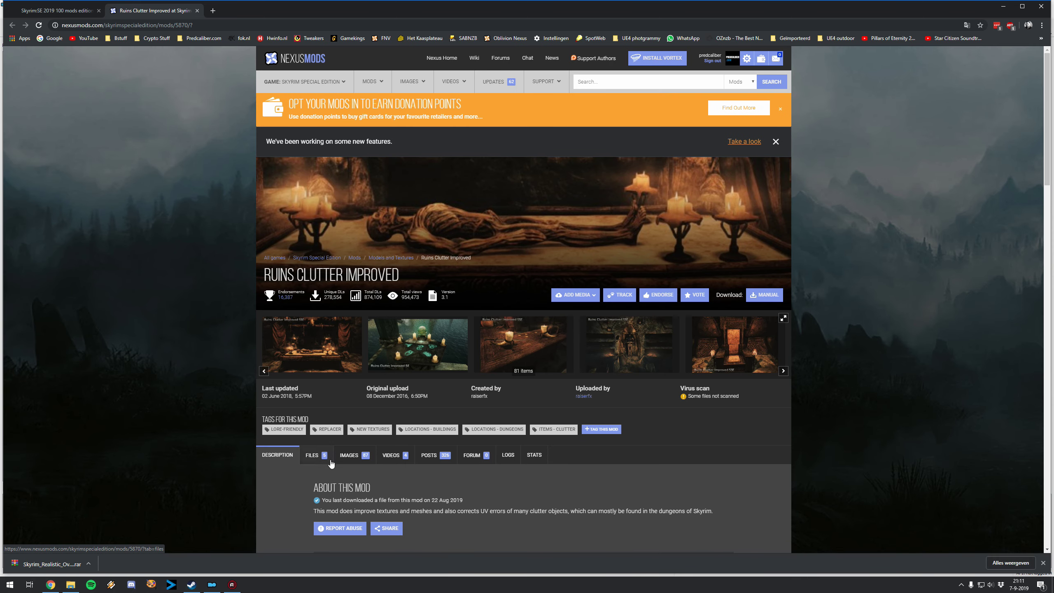
- Review the main and update files offered for Ruins Clutter Improved
{"action": "left_click", "coordinate": [332, 464]}
{"action": "scroll", "coordinate": [397, 382], "scroll_direction": "down", "scroll_amount": 4}
{"action": "scroll", "coordinate": [404, 374], "scroll_direction": "down", "scroll_amount": 4}
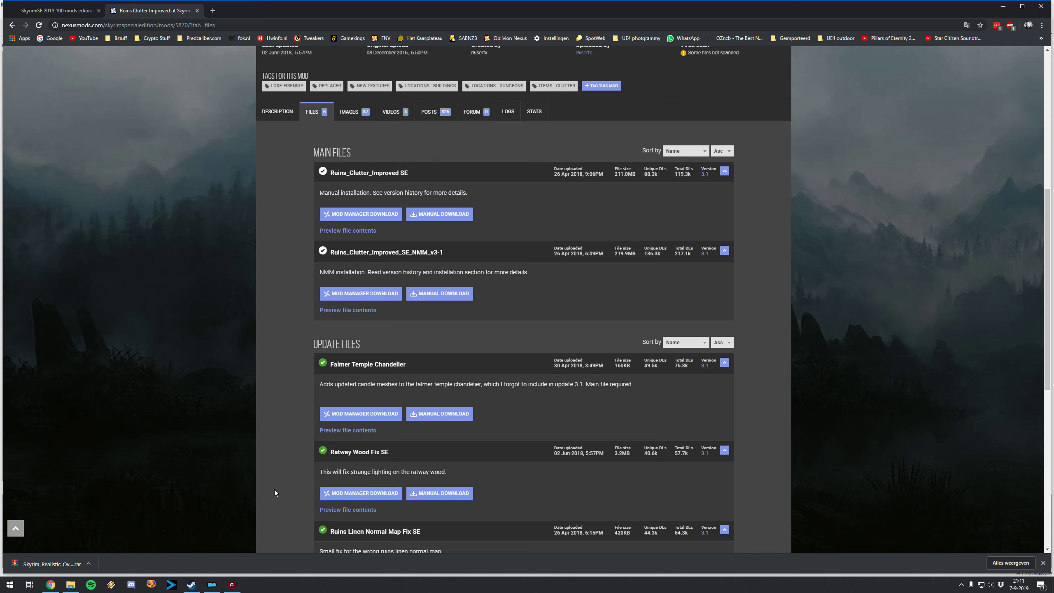
- In Mod Organizer, enable 07 SMIM SE 2 and open the 08 Ruins_Clutter_Improved_SE_NMM_v3-1-5870-3-1 archive for installation
{"action": "left_click", "coordinate": [212, 584]}
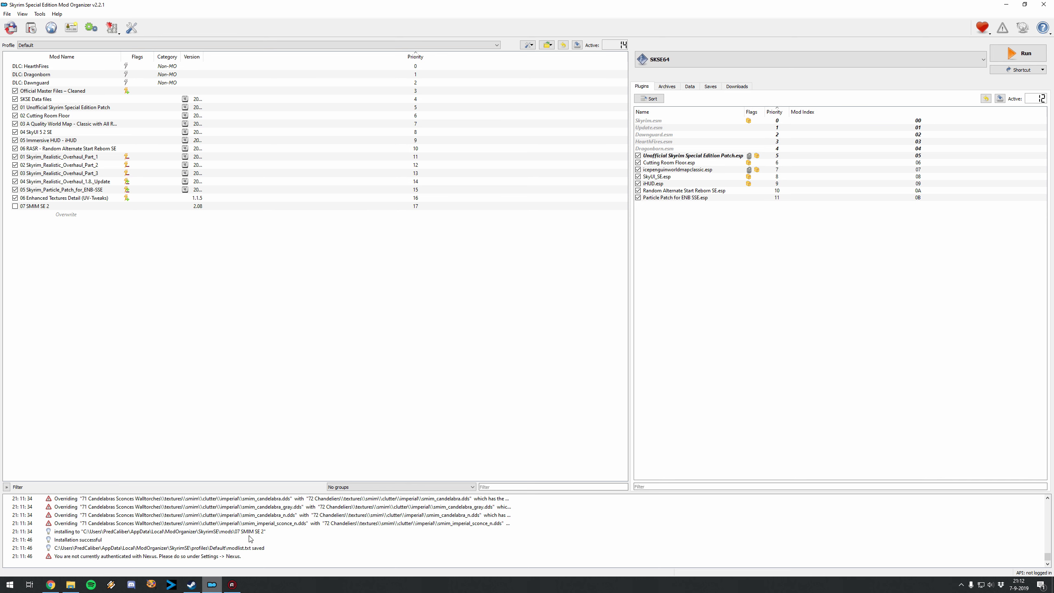
{"action": "left_click", "coordinate": [14, 206]}
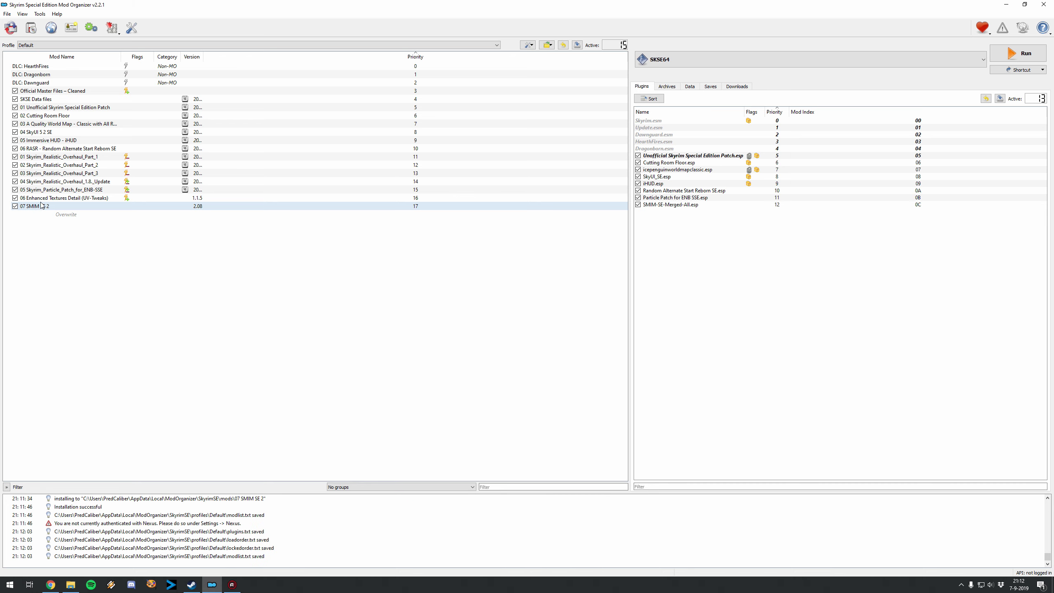
{"action": "left_click", "coordinate": [31, 28]}
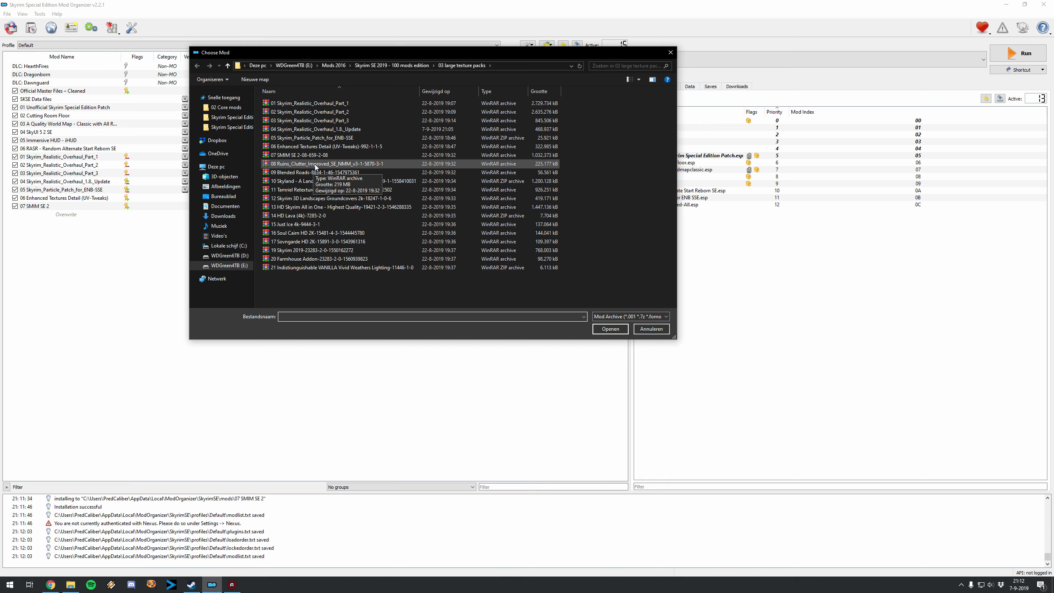
{"action": "left_click", "coordinate": [316, 164]}
{"action": "key", "text": "Return"}
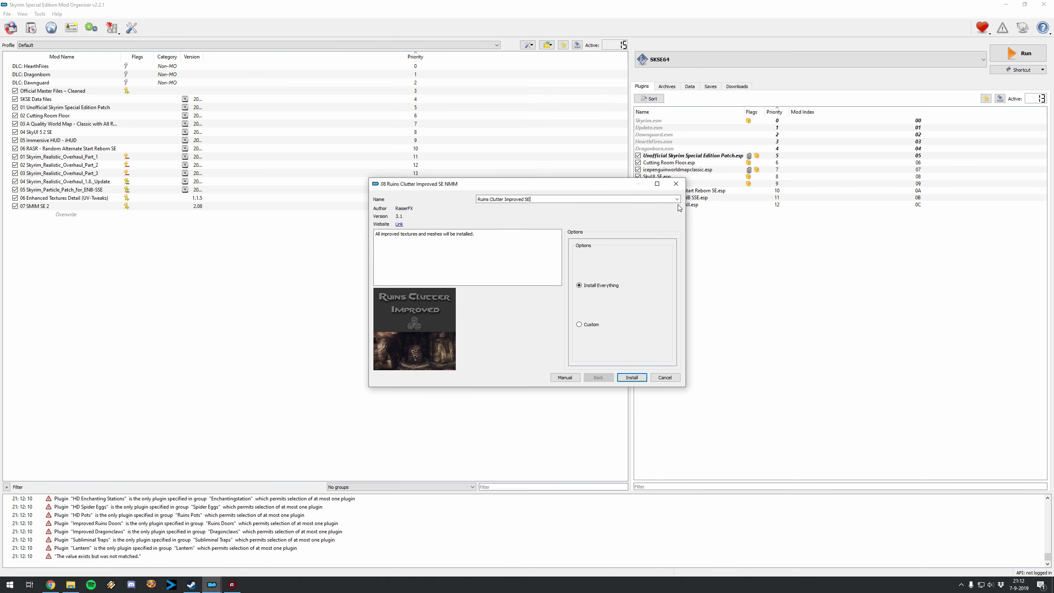
- Name the mod 08 Ruins Clutter Improved SE NMM and install it with the Install Everything option
{"action": "left_click", "coordinate": [677, 199]}
{"action": "left_click", "coordinate": [610, 207]}
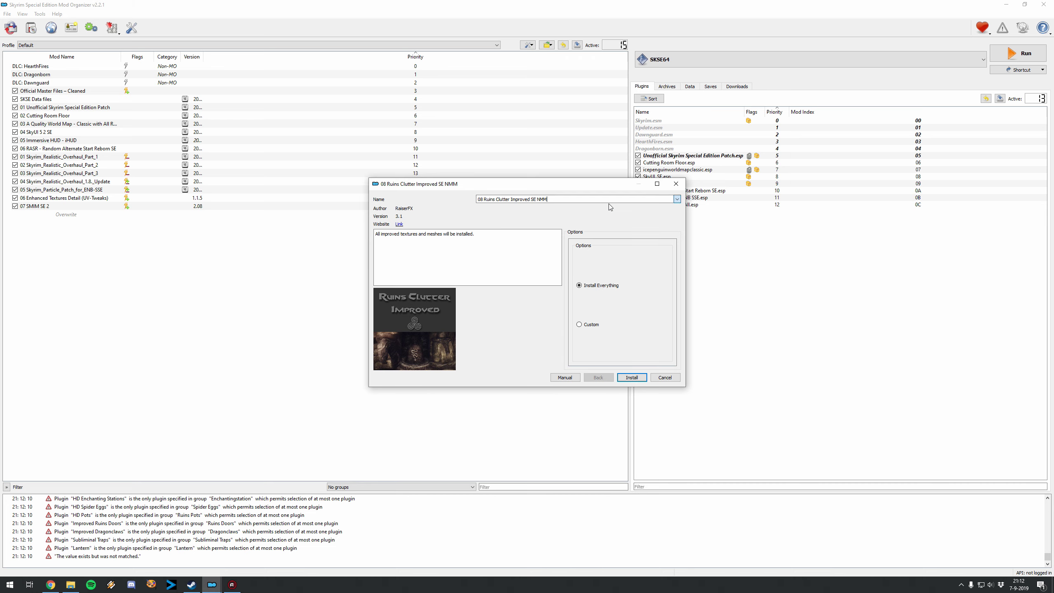
{"action": "left_click", "coordinate": [631, 377]}
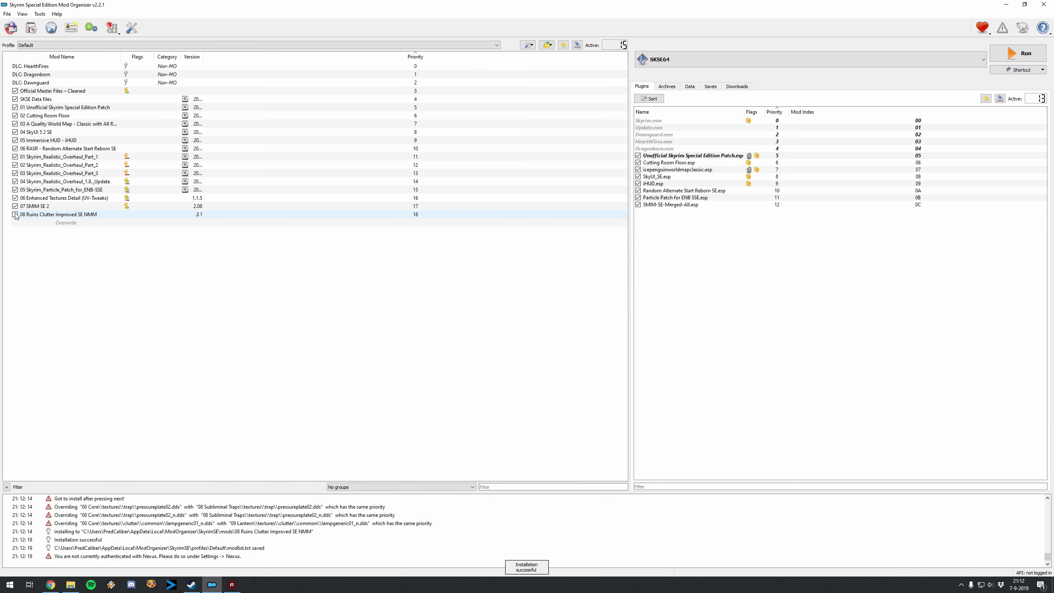
- In Chrome, close the Ruins Clutter Improved page and open Blended Roads from Part 3 in a new tab
{"action": "left_click", "coordinate": [50, 584]}
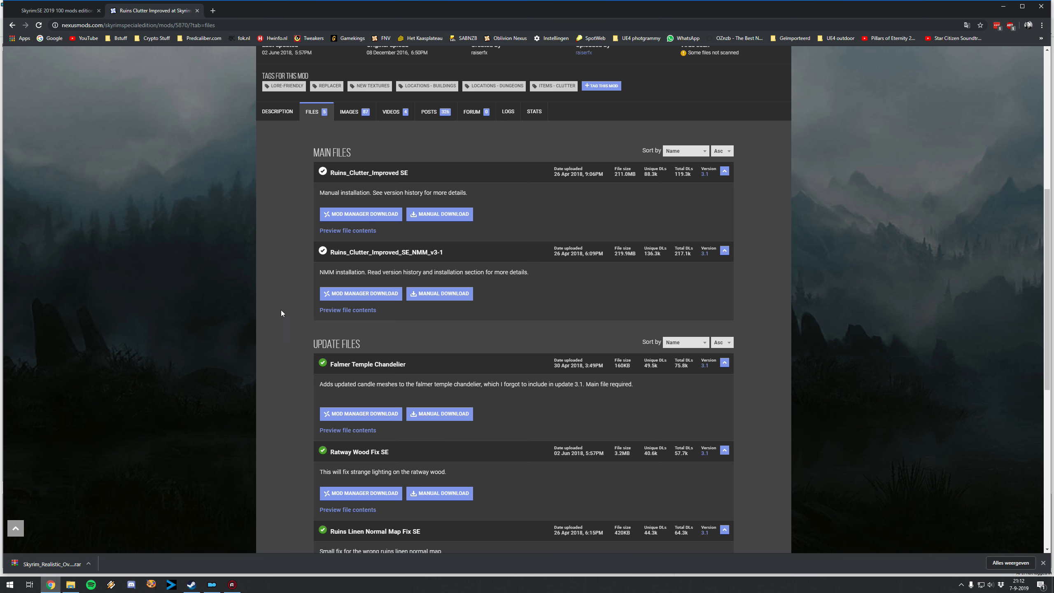
{"action": "left_click", "coordinate": [197, 11]}
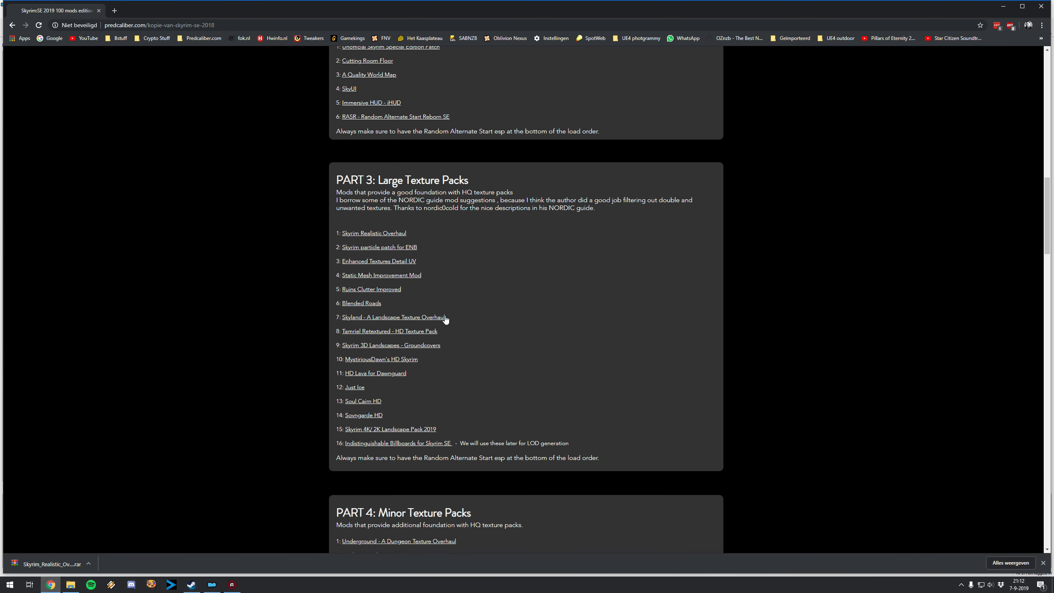
{"action": "right_click", "coordinate": [370, 303]}
{"action": "left_click", "coordinate": [386, 309]}
{"action": "left_click", "coordinate": [154, 11]}
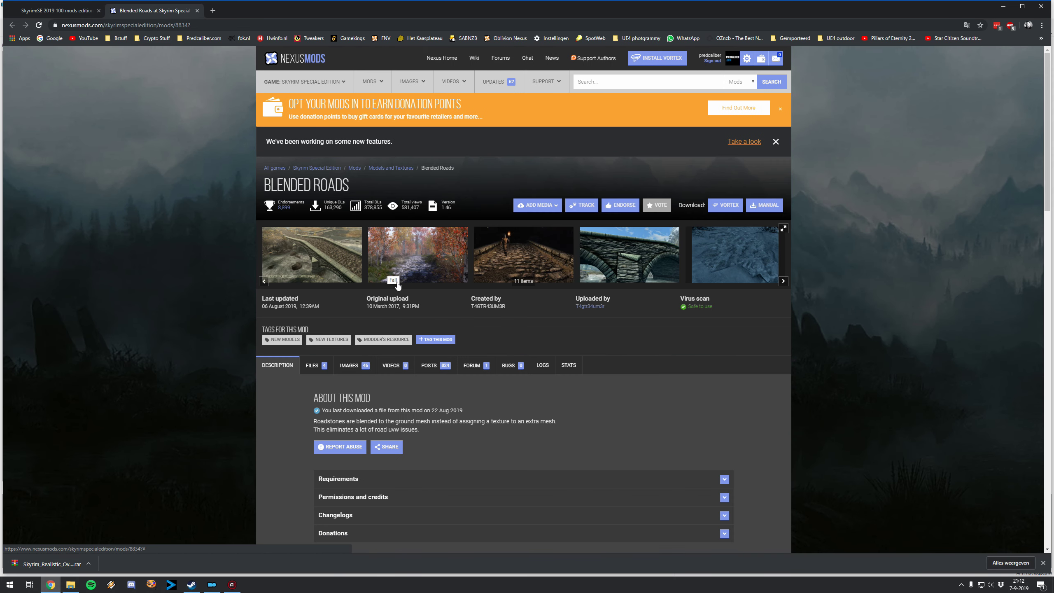
- View the Fall preview image of Blended Roads at full size, and close it again
{"action": "right_click", "coordinate": [521, 365]}
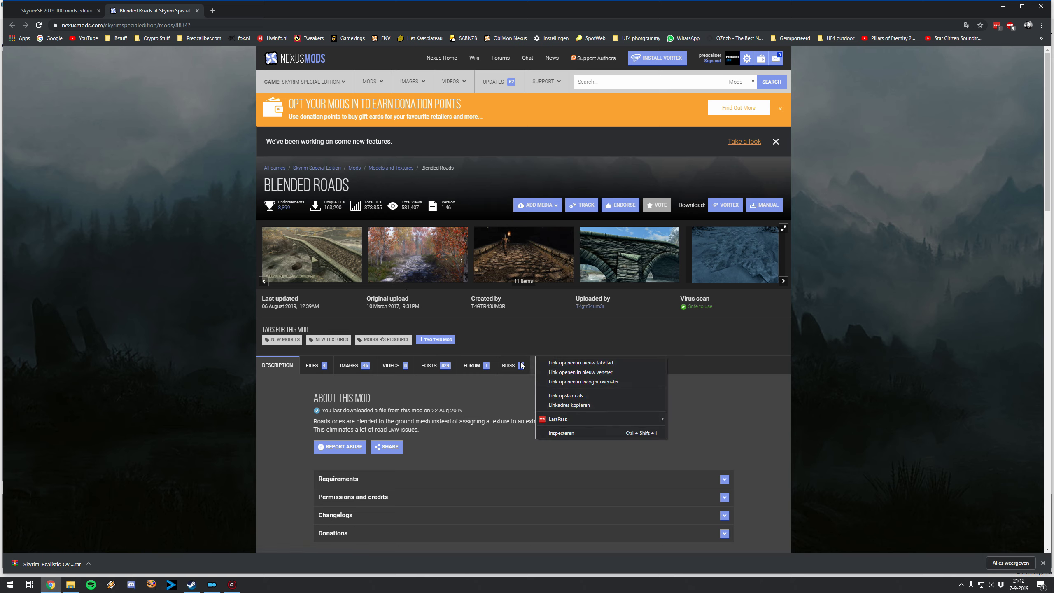
{"action": "left_click", "coordinate": [496, 338]}
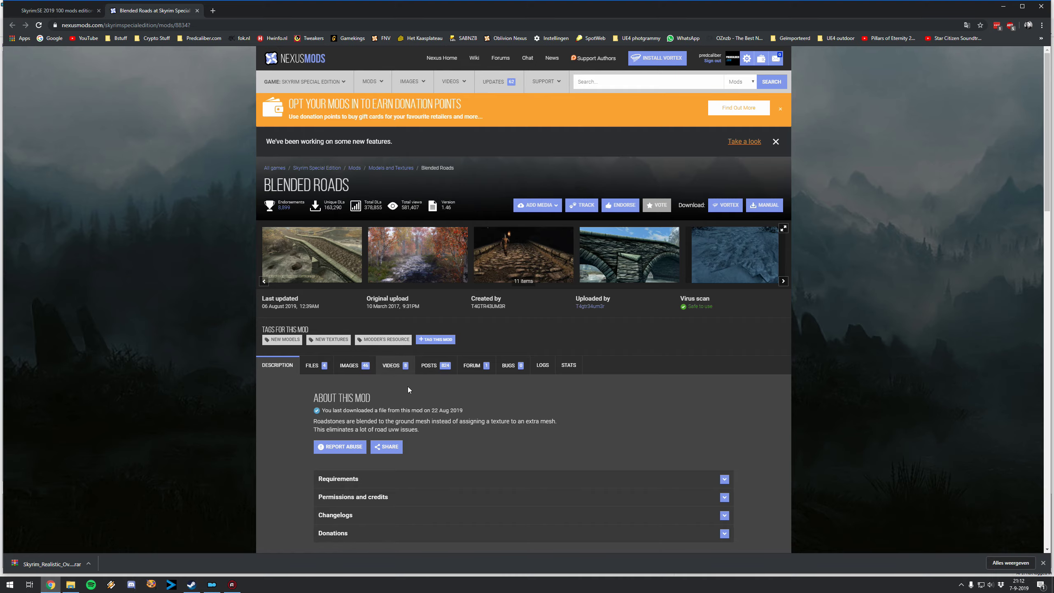
{"action": "scroll", "coordinate": [511, 363], "scroll_direction": "down", "scroll_amount": 2}
{"action": "scroll", "coordinate": [339, 297], "scroll_direction": "down", "scroll_amount": 1}
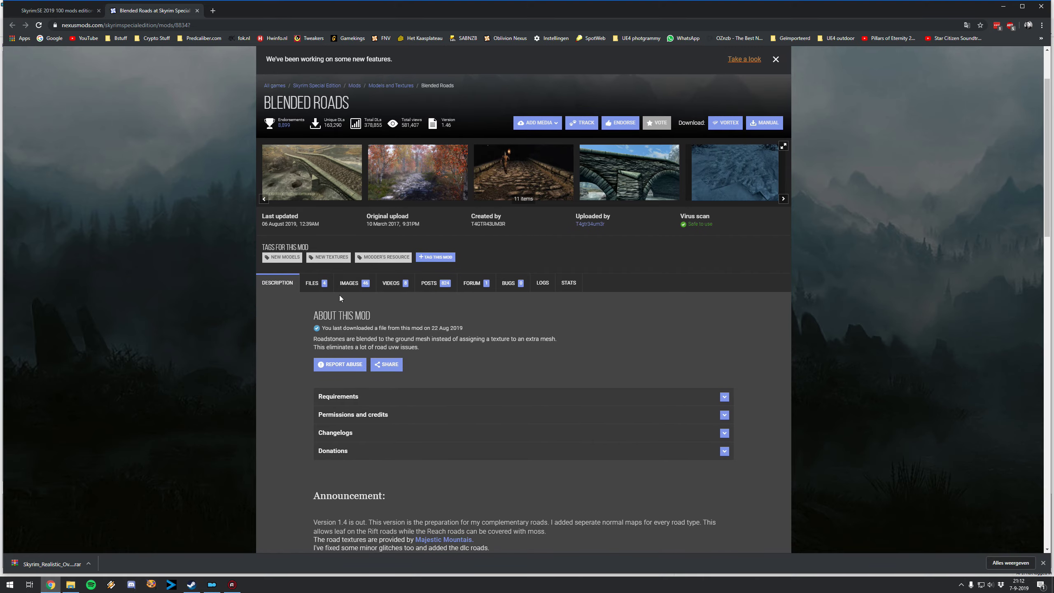
{"action": "left_click", "coordinate": [426, 183]}
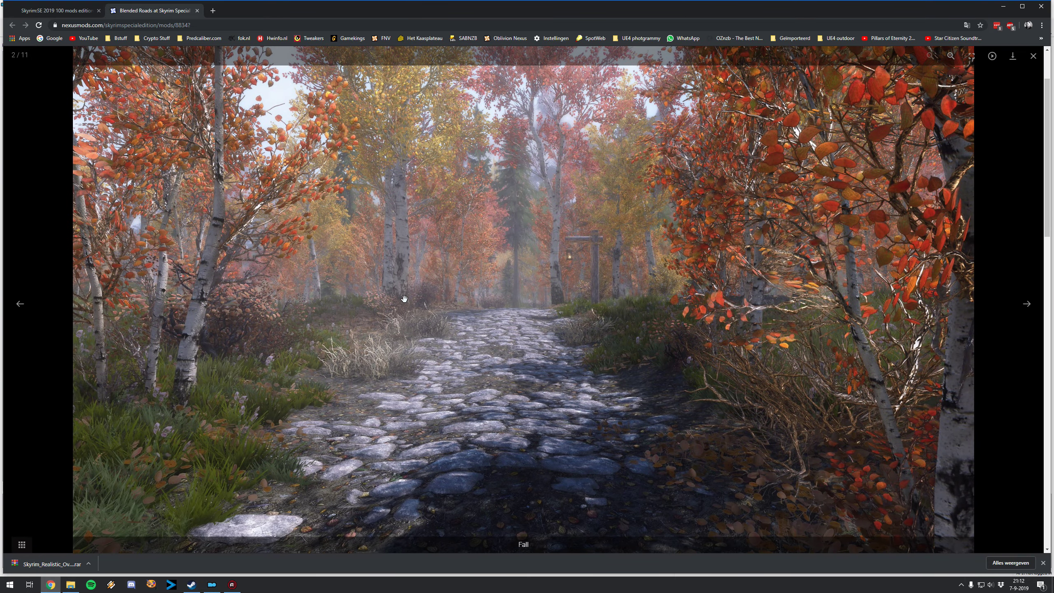
{"action": "key", "text": "Escape"}
- Review the main, update, optional and old files offered for Blended Roads
{"action": "left_click", "coordinate": [315, 283]}
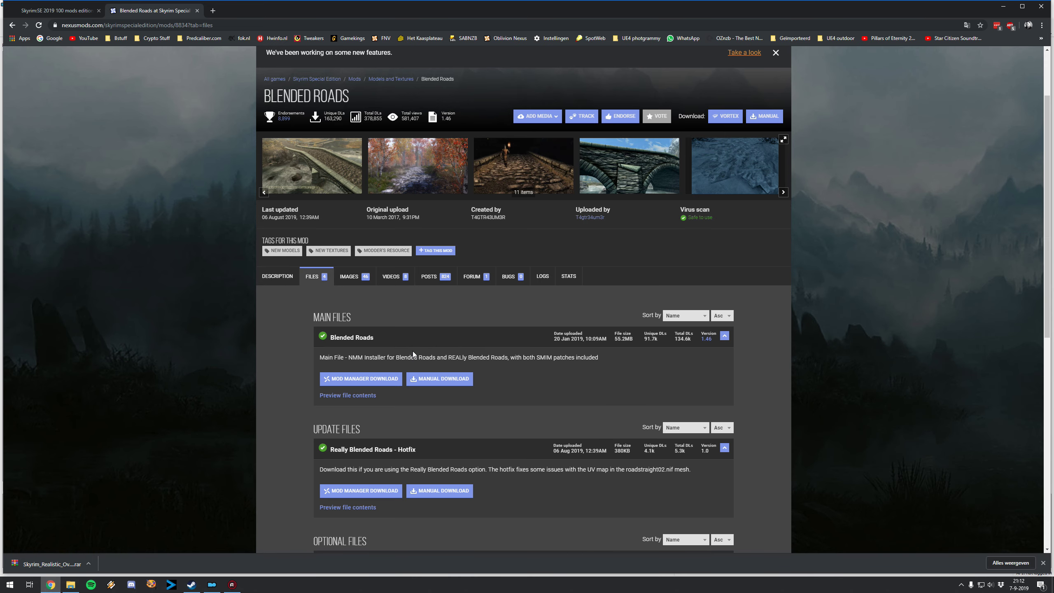
{"action": "scroll", "coordinate": [412, 351], "scroll_direction": "down", "scroll_amount": 3}
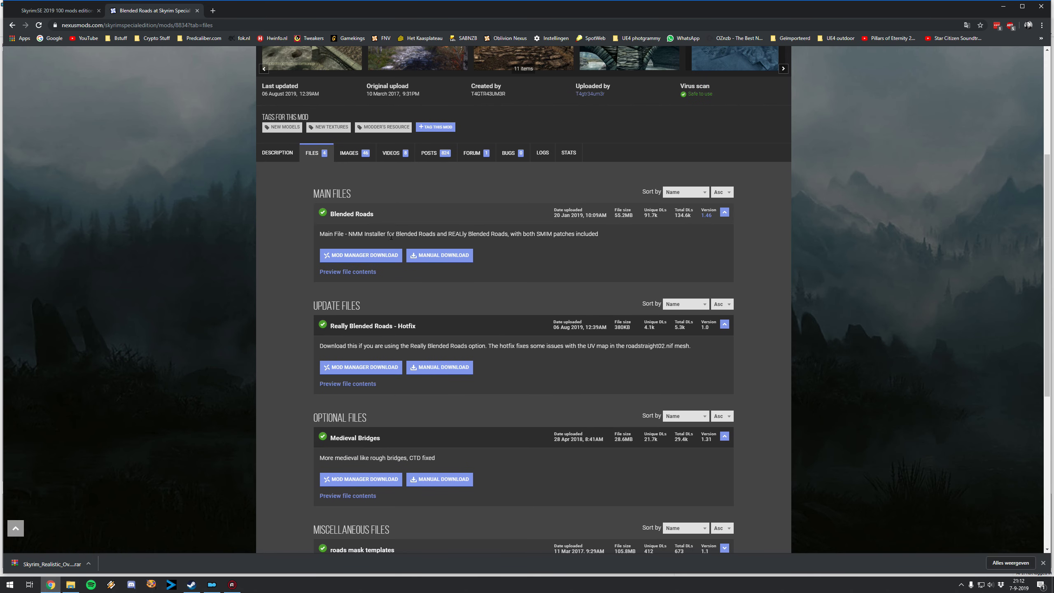
{"action": "scroll", "coordinate": [369, 448], "scroll_direction": "down", "scroll_amount": 4}
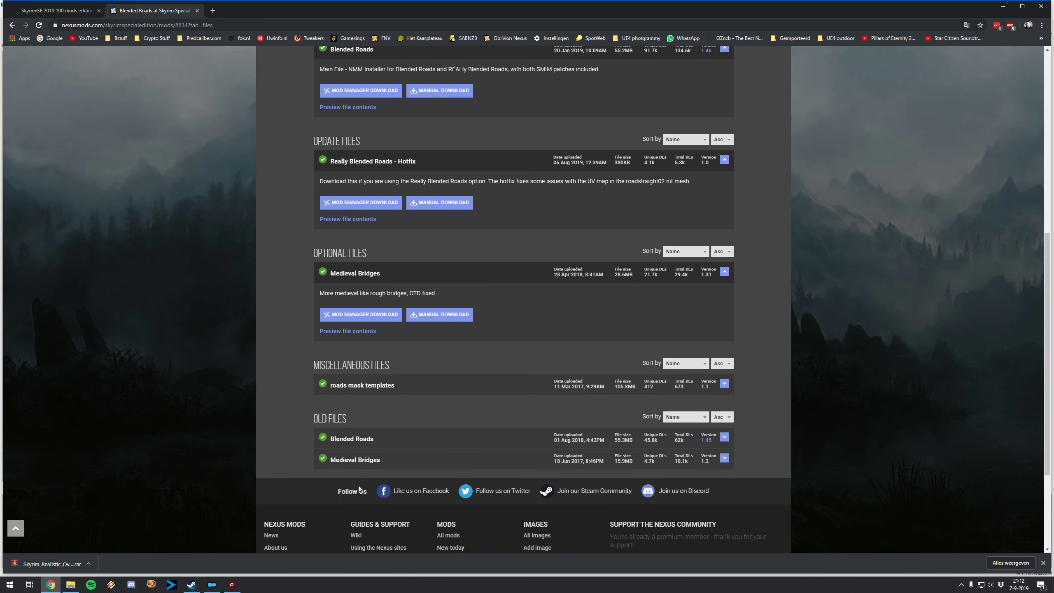
- Locate the 09 Blended Roads archive in File Explorer's 03 large texture packs folder and compare it with the main file on the mod page
{"action": "left_click", "coordinate": [78, 586]}
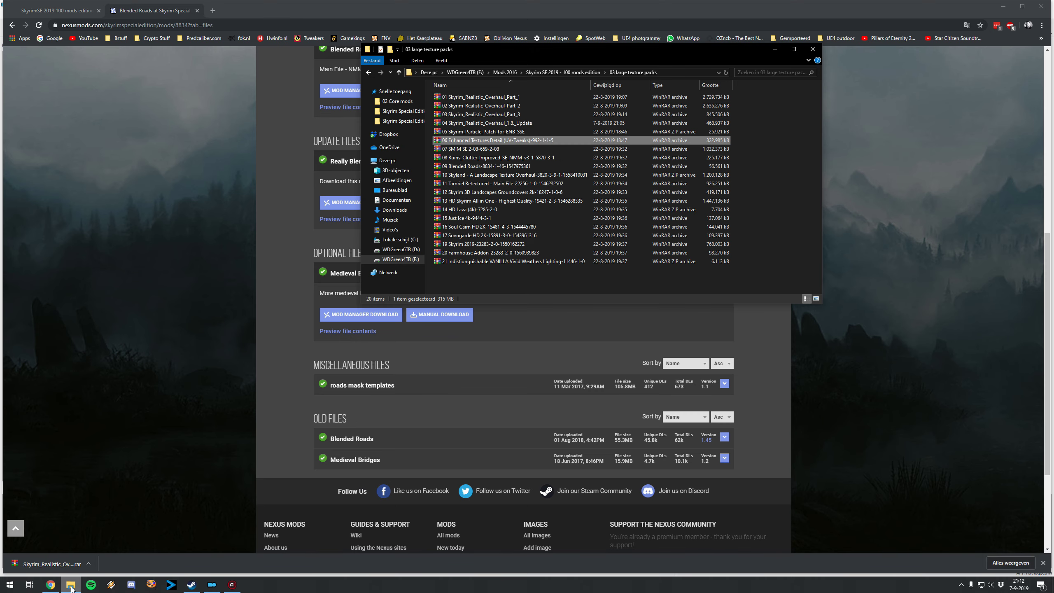
{"action": "left_click", "coordinate": [495, 164]}
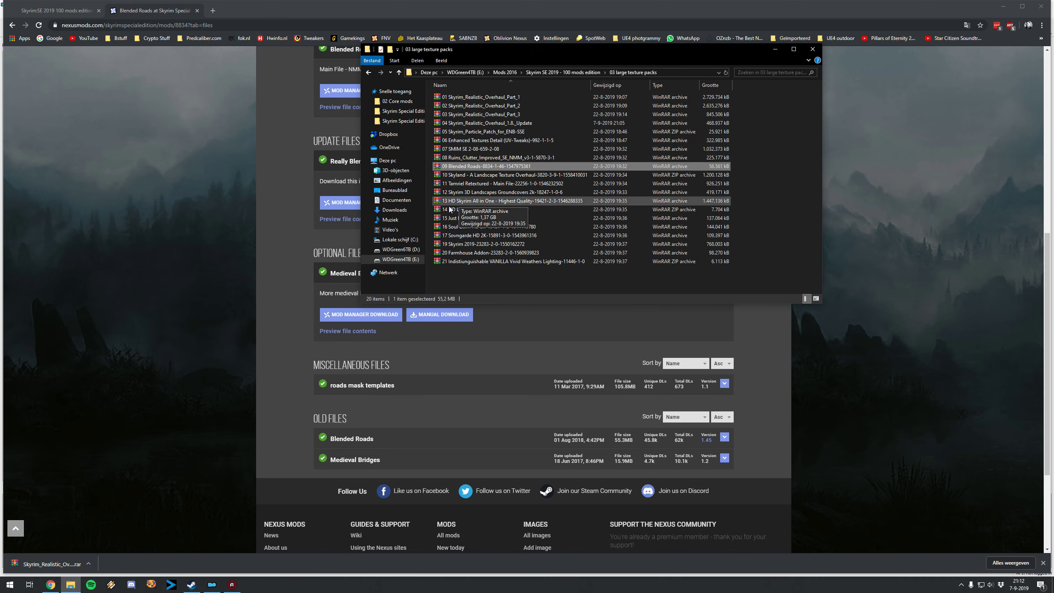
{"action": "left_click", "coordinate": [356, 245]}
{"action": "scroll", "coordinate": [214, 283], "scroll_direction": "up", "scroll_amount": 2}
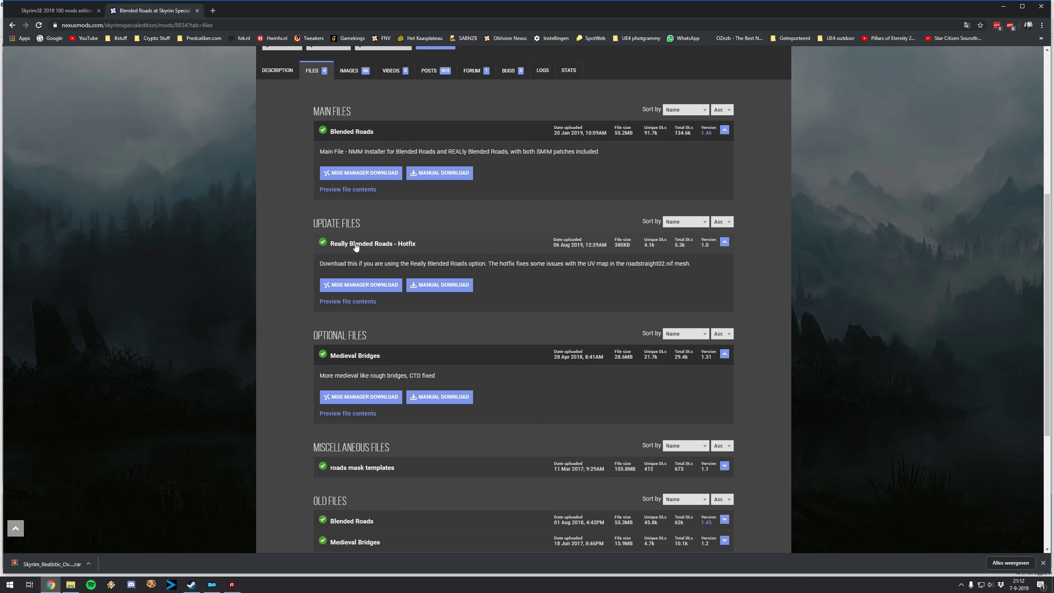
{"action": "scroll", "coordinate": [455, 323], "scroll_direction": "up", "scroll_amount": 1}
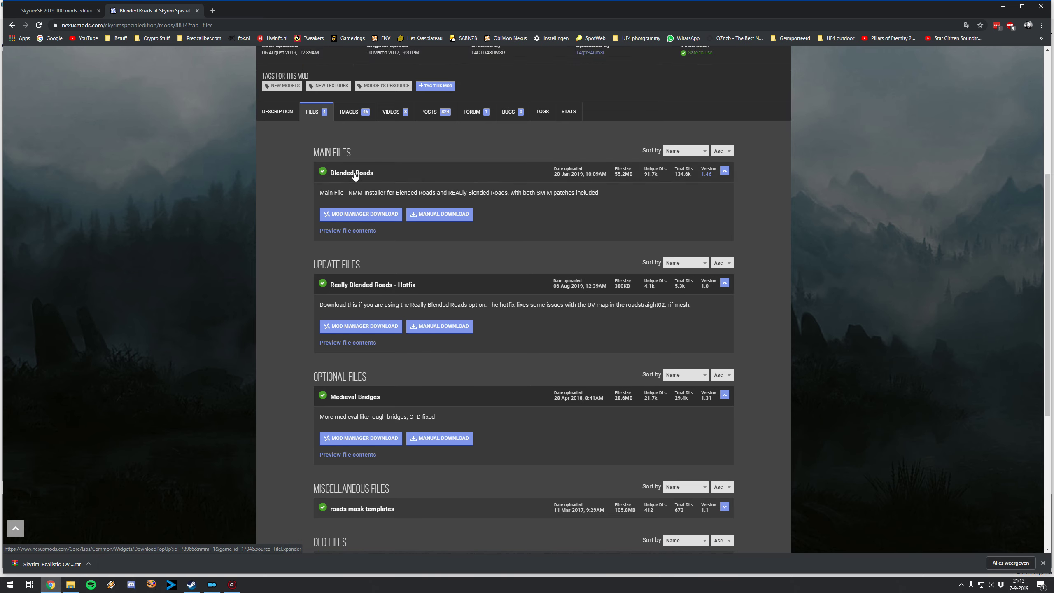
{"action": "left_click", "coordinate": [212, 585]}
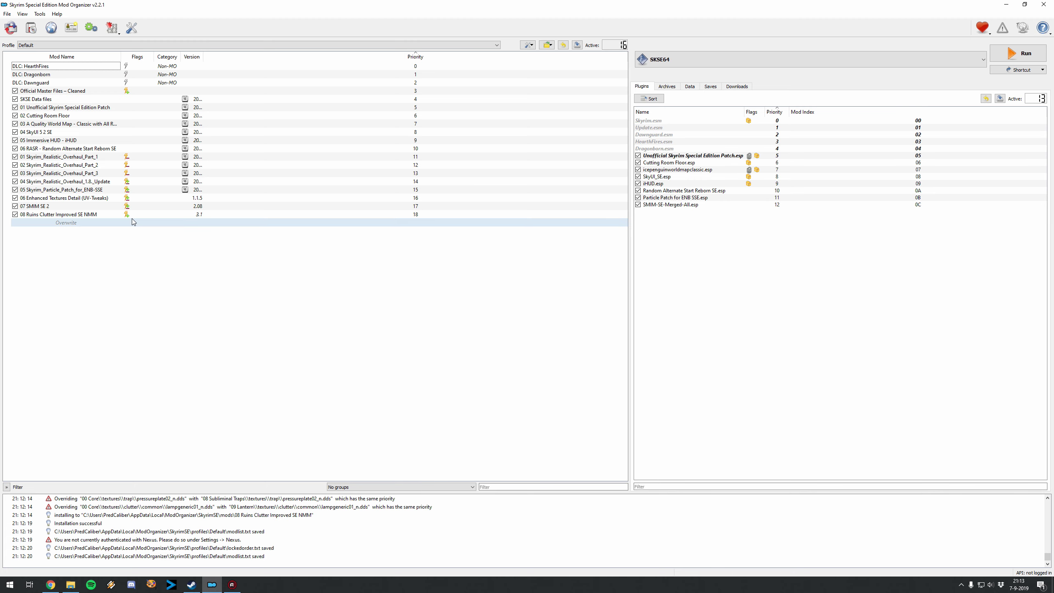
{"action": "left_click", "coordinate": [32, 28]}
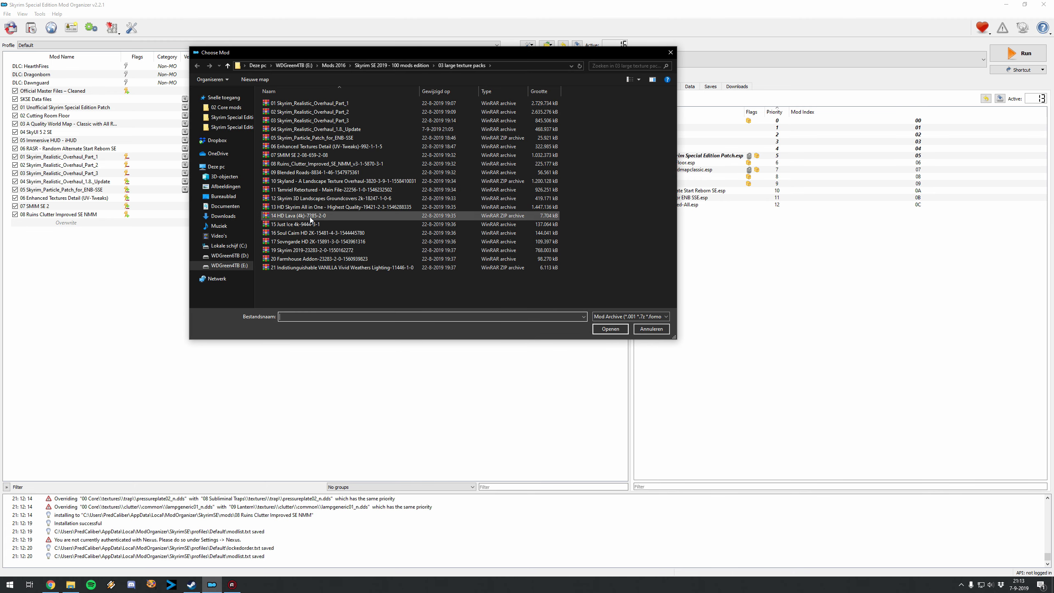
{"action": "double_click", "coordinate": [301, 174]}
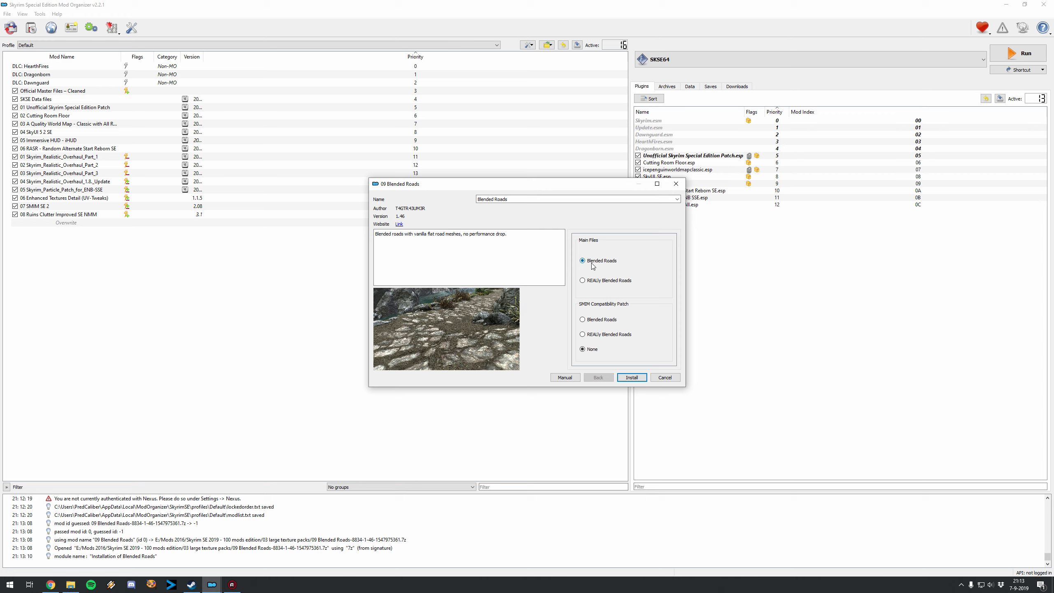
- Install Blended Roads with the Blended Roads SMIM compatibility patch under the name 09 Blended Roads, and enable it in the mod list
{"action": "left_click", "coordinate": [610, 323]}
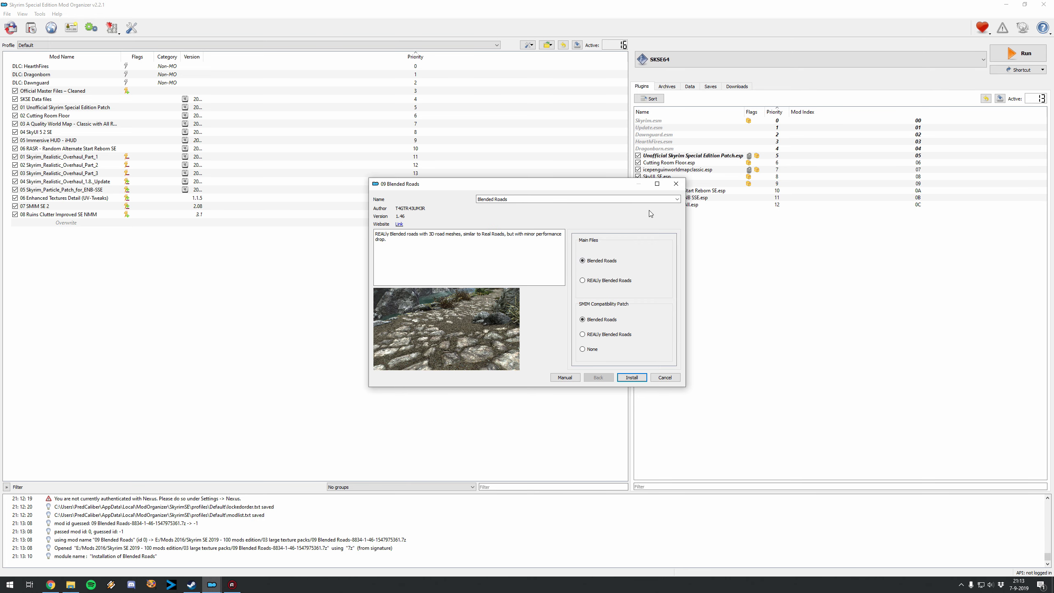
{"action": "left_click", "coordinate": [677, 199]}
{"action": "left_click", "coordinate": [581, 214]}
{"action": "left_click", "coordinate": [632, 382]}
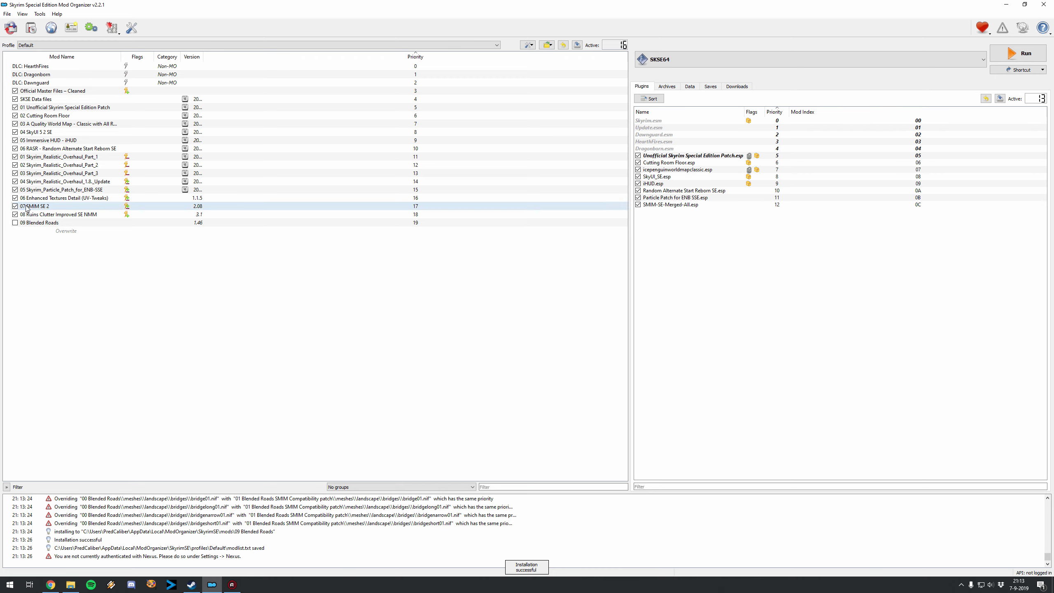
{"action": "left_click", "coordinate": [14, 223]}
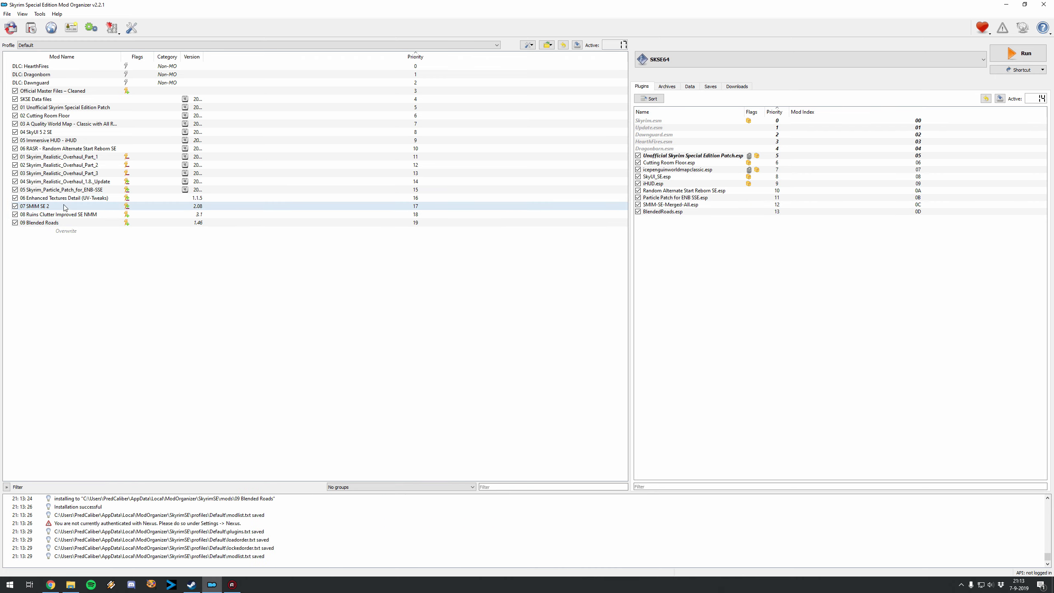
- Inspect the installed file tree of 09 Blended Roads, and close the mod's information window
{"action": "double_click", "coordinate": [297, 224]}
{"action": "left_click", "coordinate": [617, 194]}
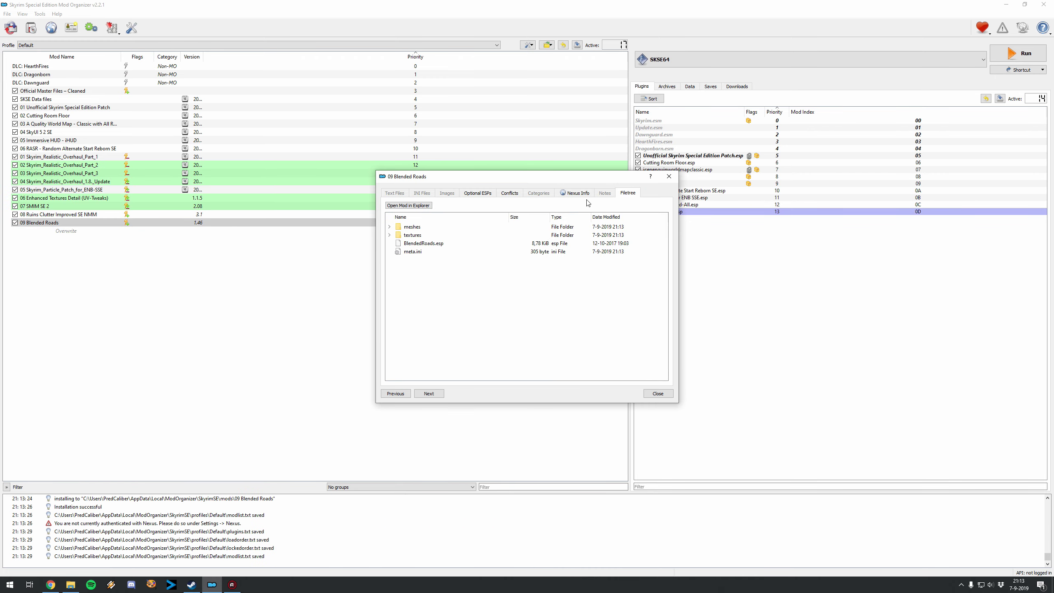
{"action": "left_click", "coordinate": [671, 178]}
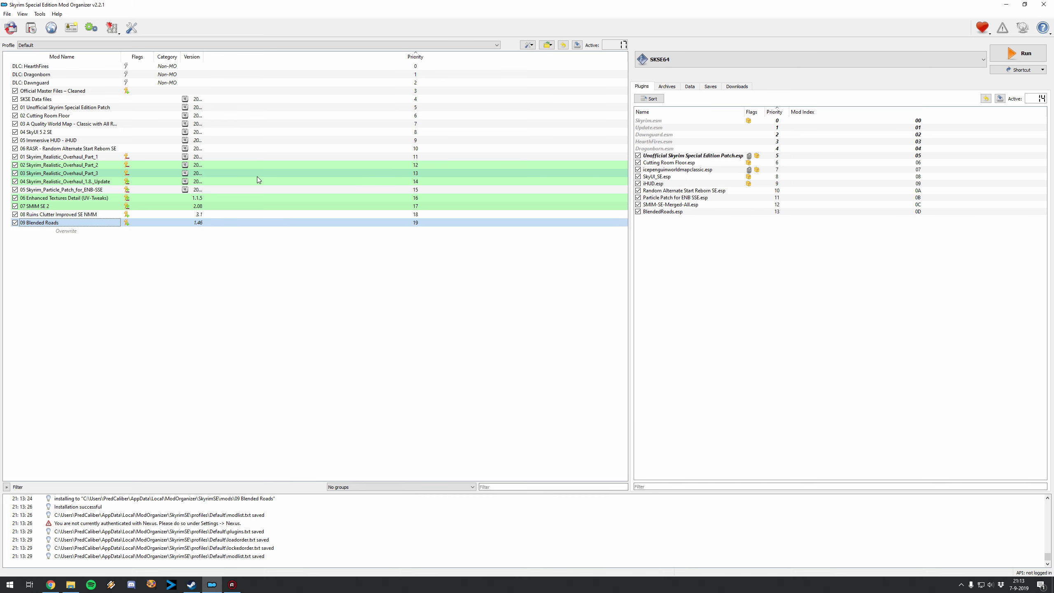
- In the browser, close the Blended Roads page and open Skyland - A Landscape Texture Overhaul from the guide's Part 3 list in a new tab
{"action": "left_click", "coordinate": [32, 28]}
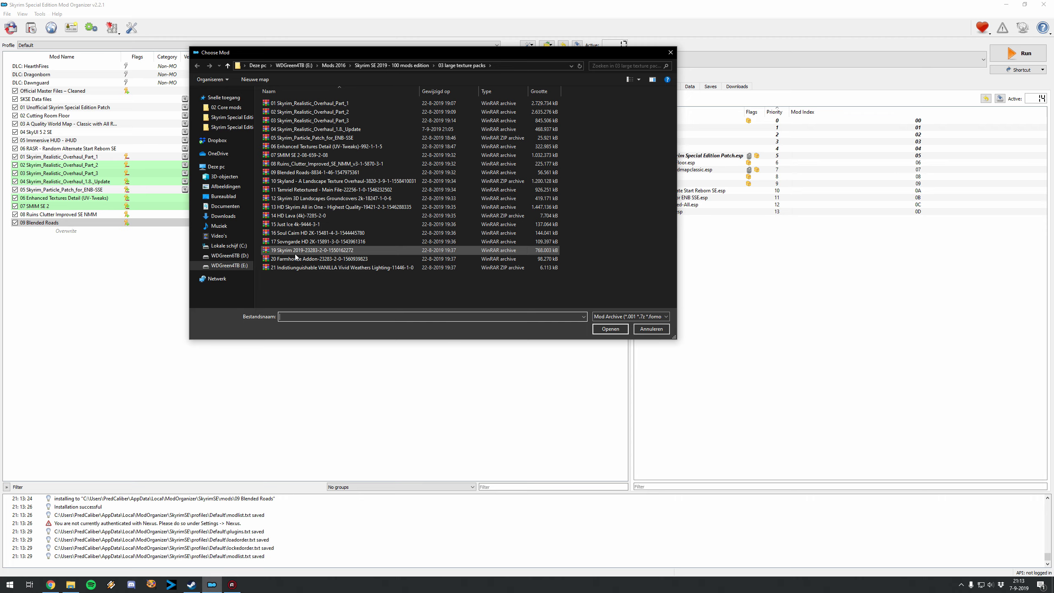
{"action": "left_click", "coordinate": [658, 328]}
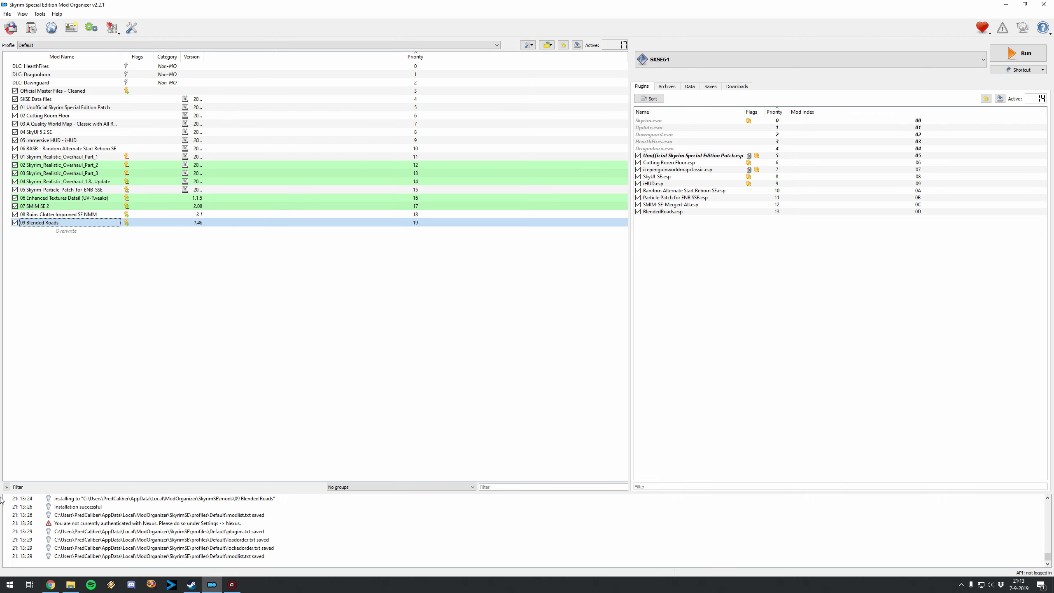
{"action": "left_click", "coordinate": [46, 584]}
{"action": "left_click", "coordinate": [198, 11]}
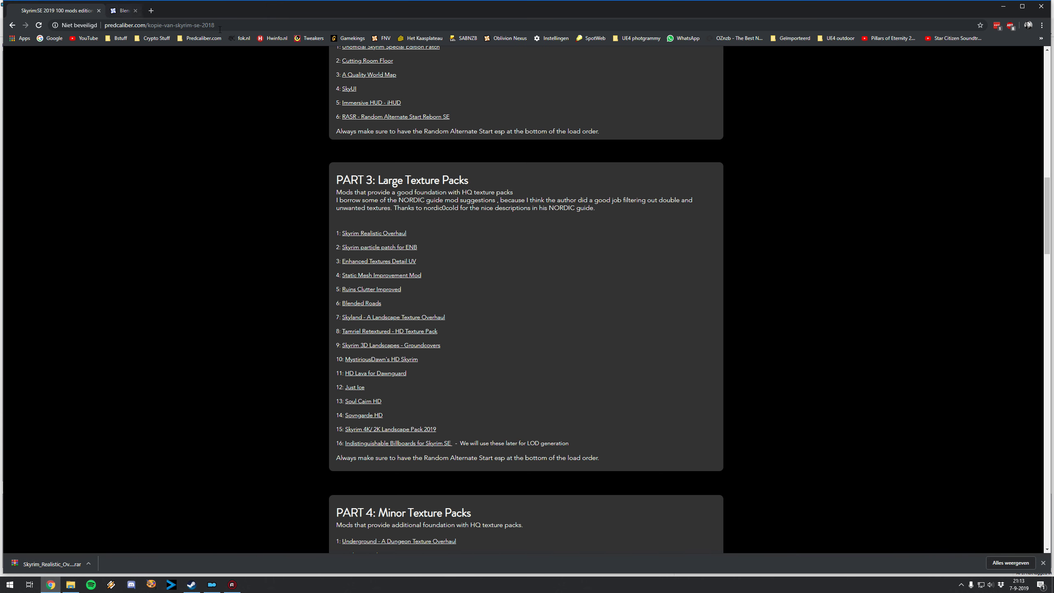
{"action": "right_click", "coordinate": [367, 319]}
{"action": "left_click", "coordinate": [387, 326]}
{"action": "left_click", "coordinate": [146, 13]}
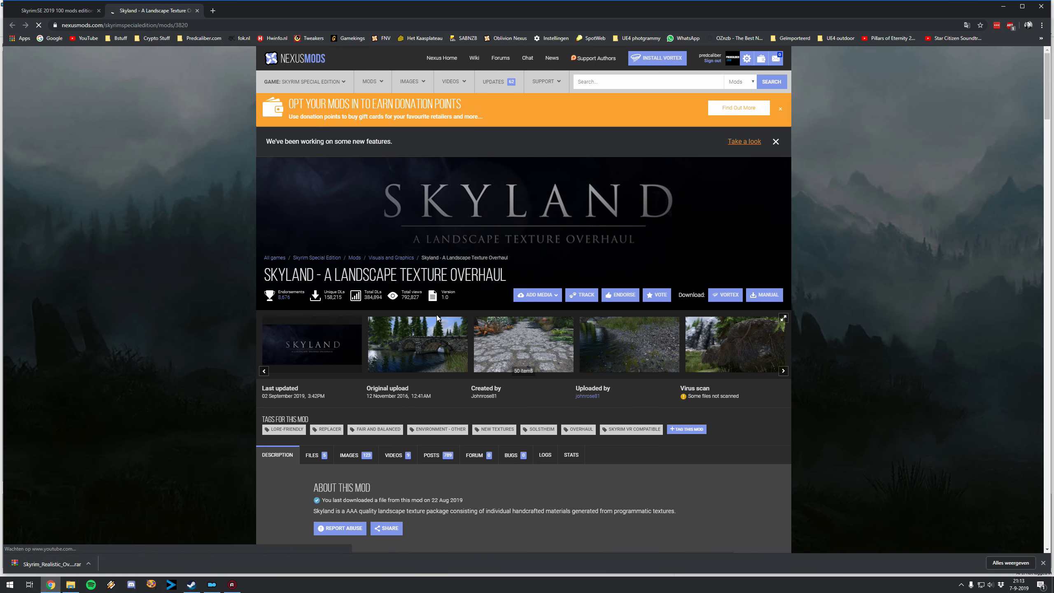
- View Skyland's preview images at full size, including the stone road, and browse further along the image strip
{"action": "scroll", "coordinate": [416, 366], "scroll_direction": "down", "scroll_amount": 1}
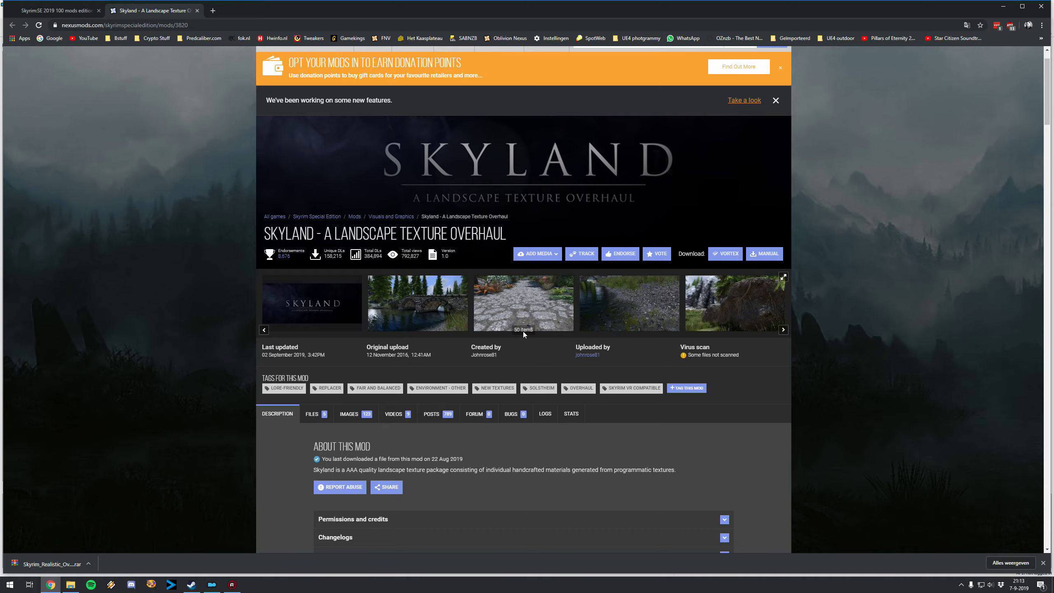
{"action": "left_click", "coordinate": [541, 320]}
{"action": "key", "text": "Escape"}
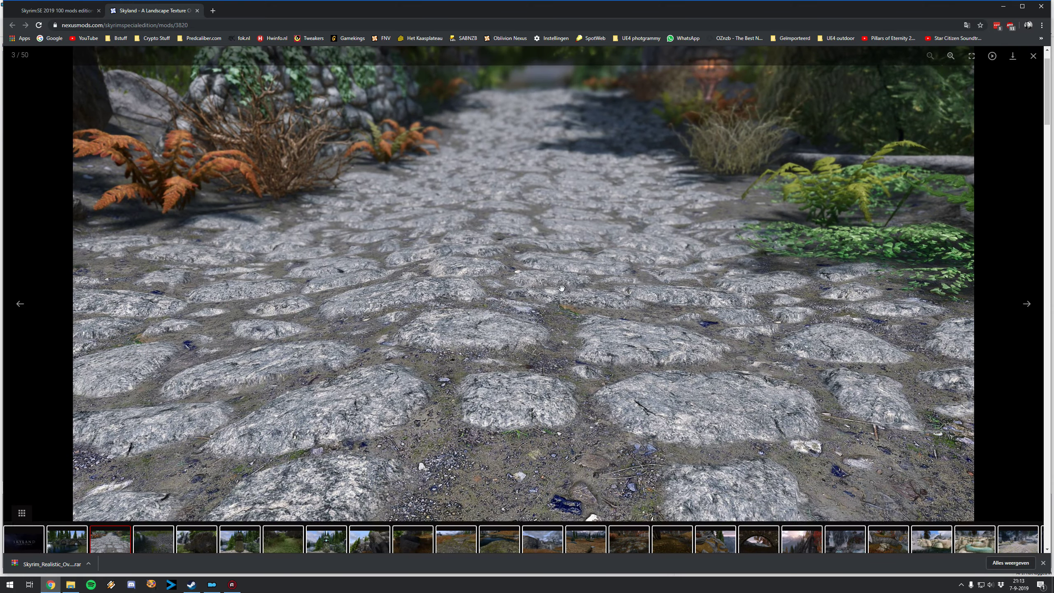
{"action": "left_click", "coordinate": [571, 304]}
{"action": "key", "text": "Escape"}
{"action": "left_click", "coordinate": [639, 306]}
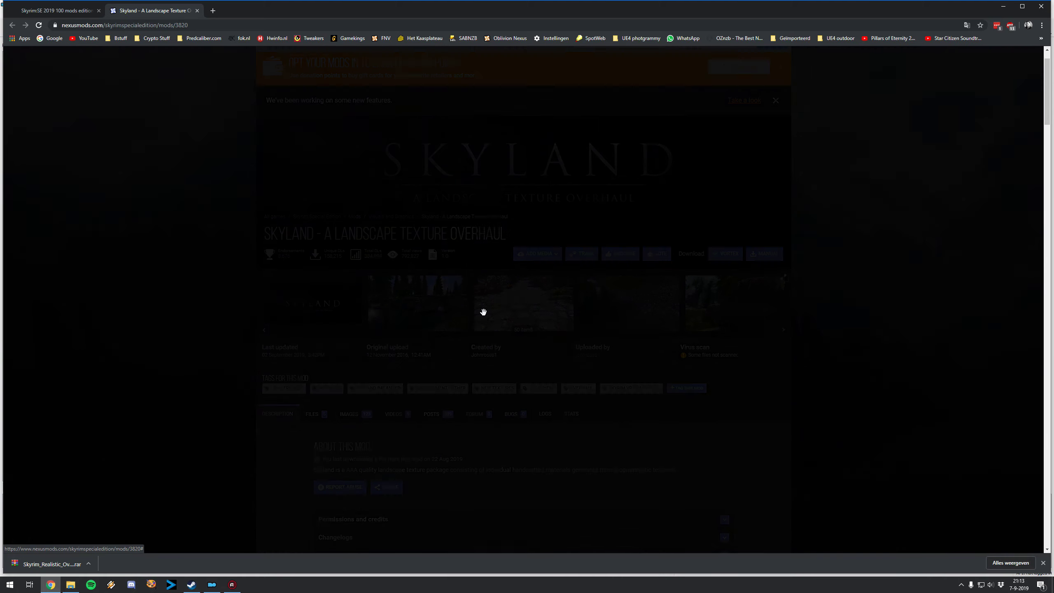
{"action": "key", "text": "Escape"}
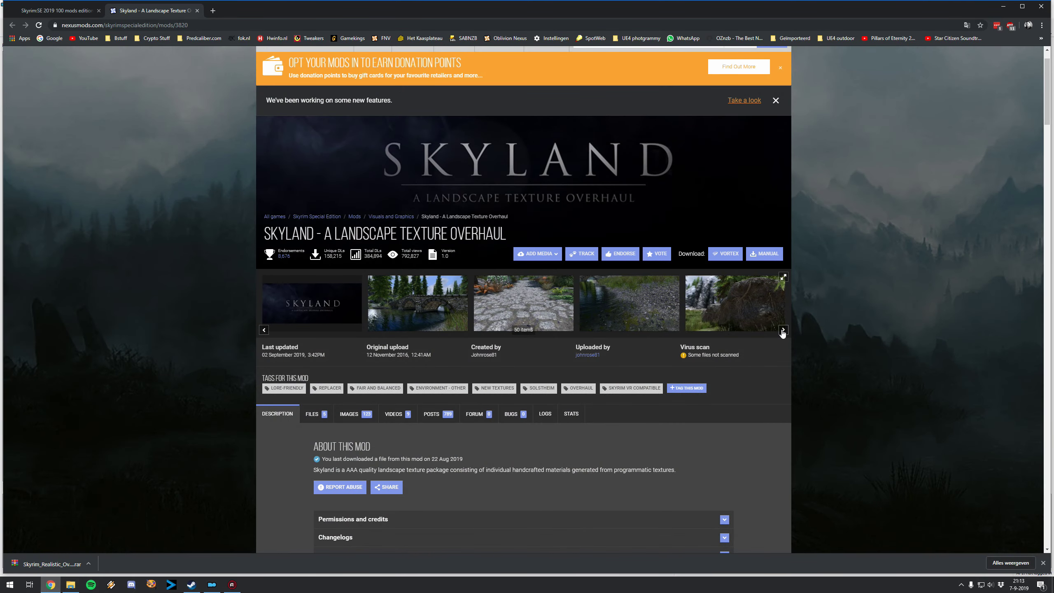
{"action": "left_click", "coordinate": [783, 330]}
- Review the main and optional files offered for Skyland - A Landscape Texture Overhaul
{"action": "scroll", "coordinate": [490, 319], "scroll_direction": "down", "scroll_amount": 5}
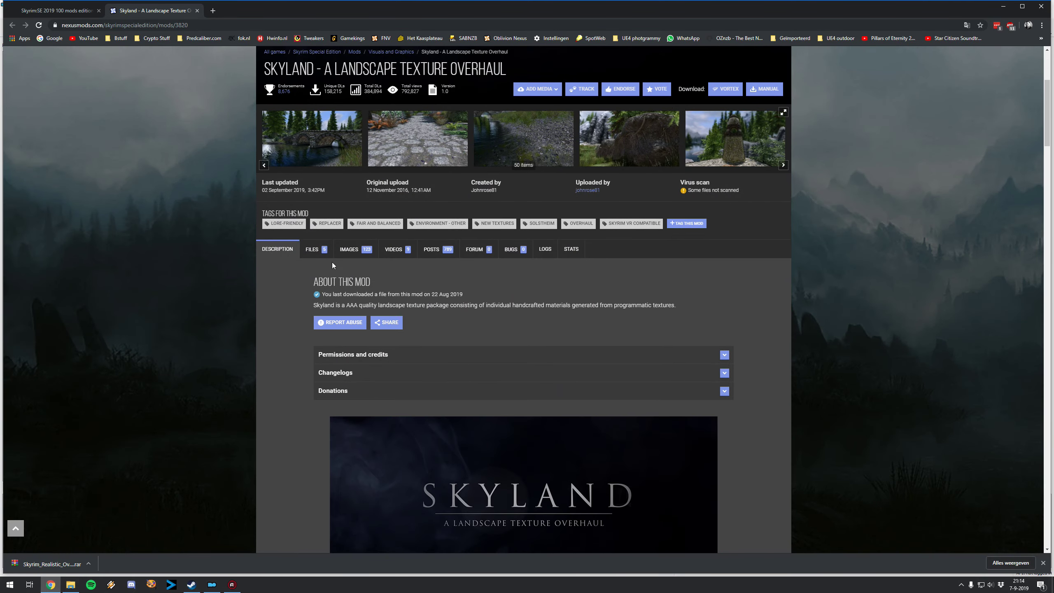
{"action": "left_click", "coordinate": [316, 249]}
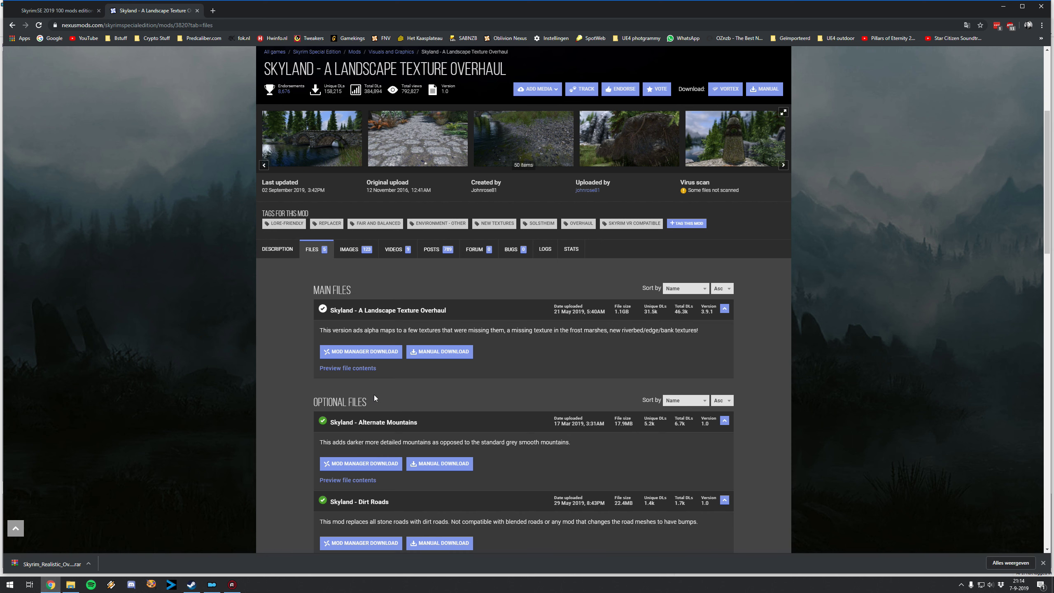
{"action": "scroll", "coordinate": [374, 395], "scroll_direction": "down", "scroll_amount": 2}
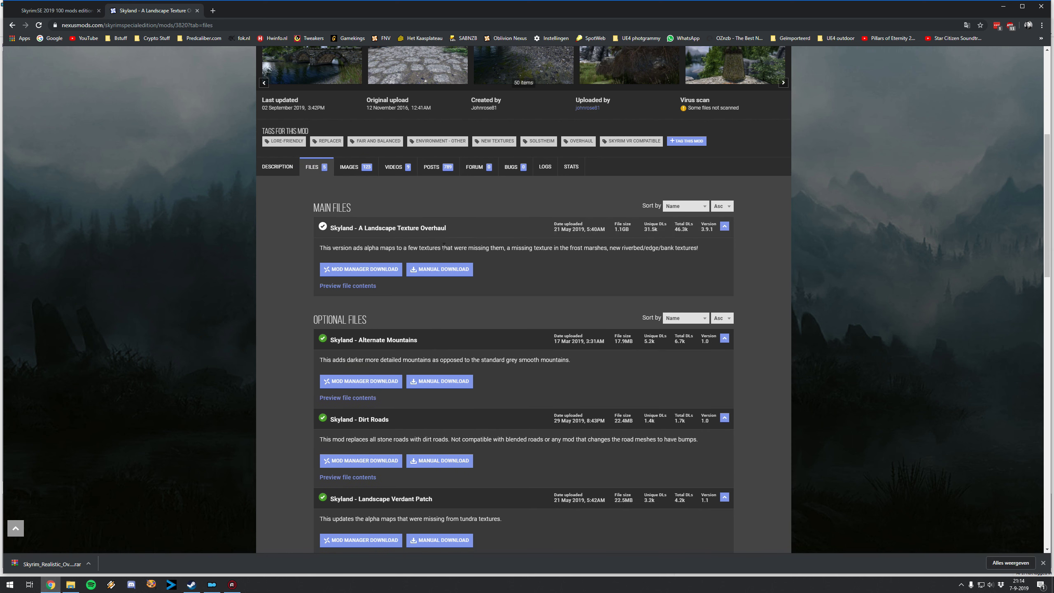
- Look over the guide page from its introduction down to the Part 3 list, and return to Skyland's file list
{"action": "left_click", "coordinate": [64, 18]}
{"action": "scroll", "coordinate": [490, 364], "scroll_direction": "up", "scroll_amount": 15}
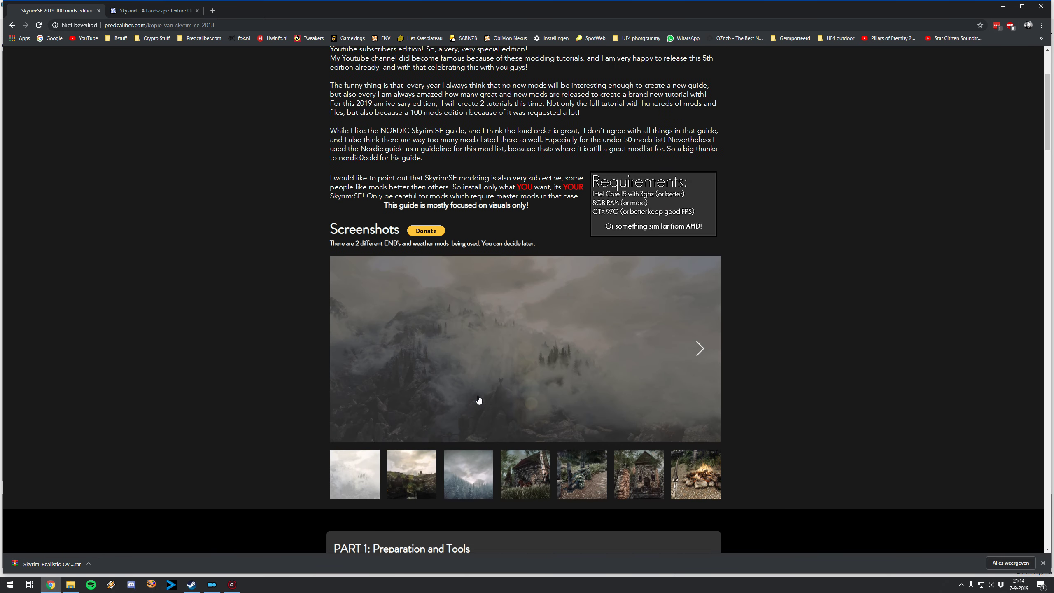
{"action": "scroll", "coordinate": [478, 399], "scroll_direction": "up", "scroll_amount": 2}
{"action": "scroll", "coordinate": [465, 399], "scroll_direction": "down", "scroll_amount": 12}
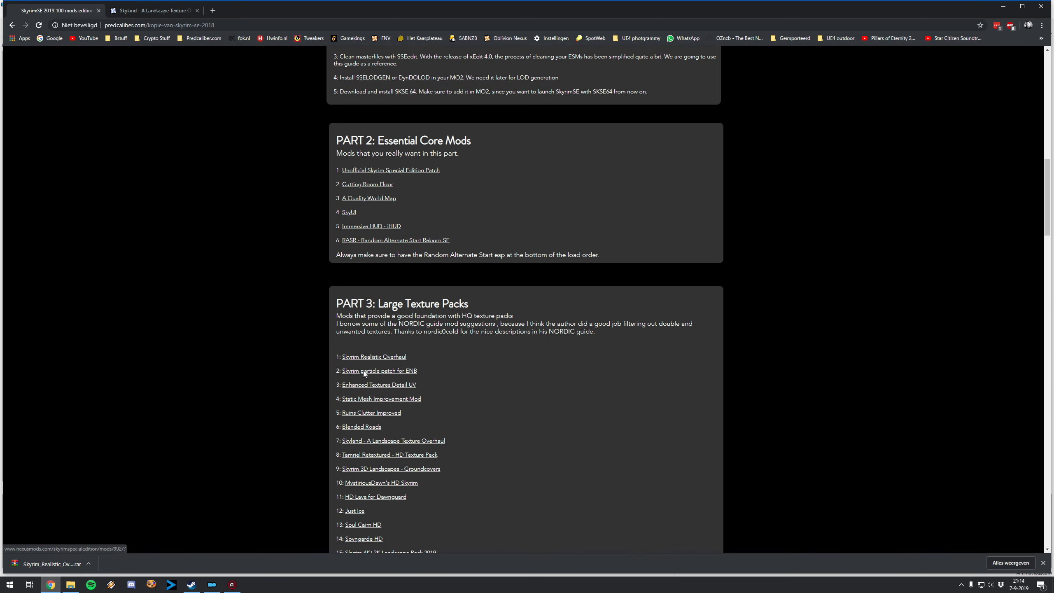
{"action": "left_click", "coordinate": [147, 14]}
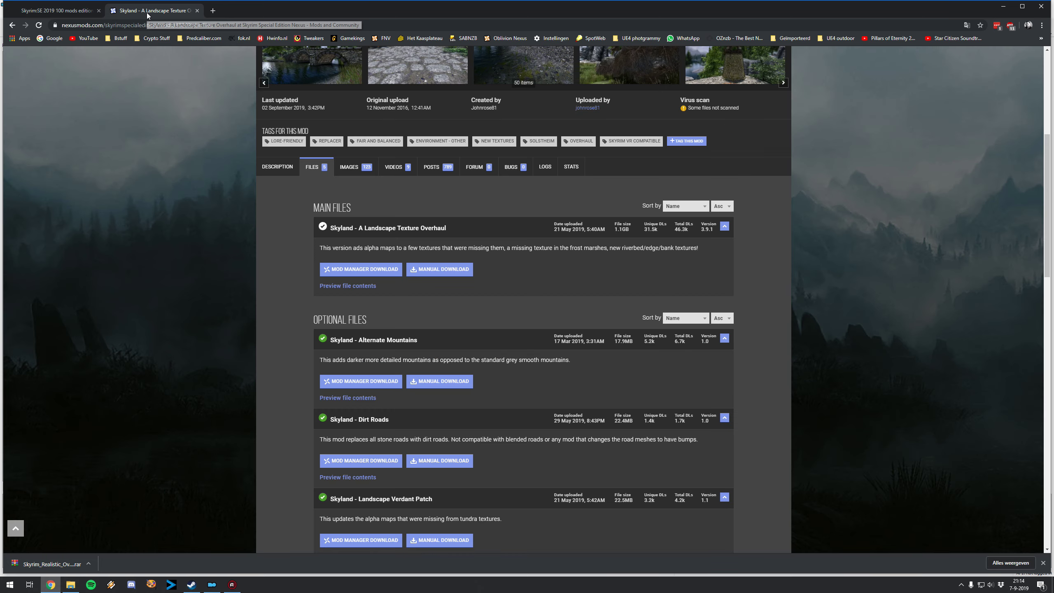
{"action": "scroll", "coordinate": [381, 277], "scroll_direction": "up", "scroll_amount": 1}
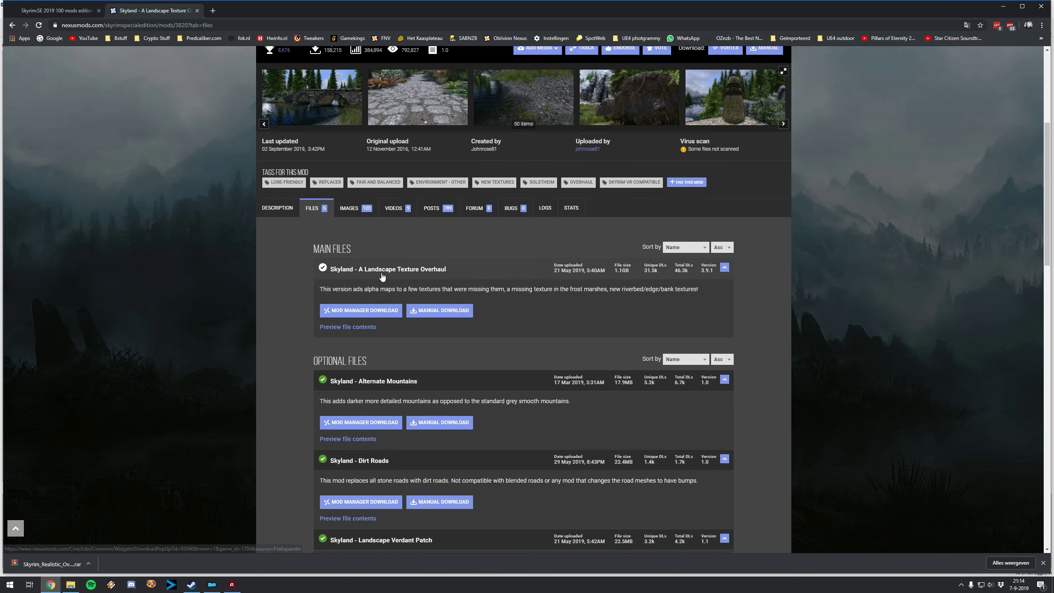
{"action": "scroll", "coordinate": [382, 277], "scroll_direction": "up", "scroll_amount": 1}
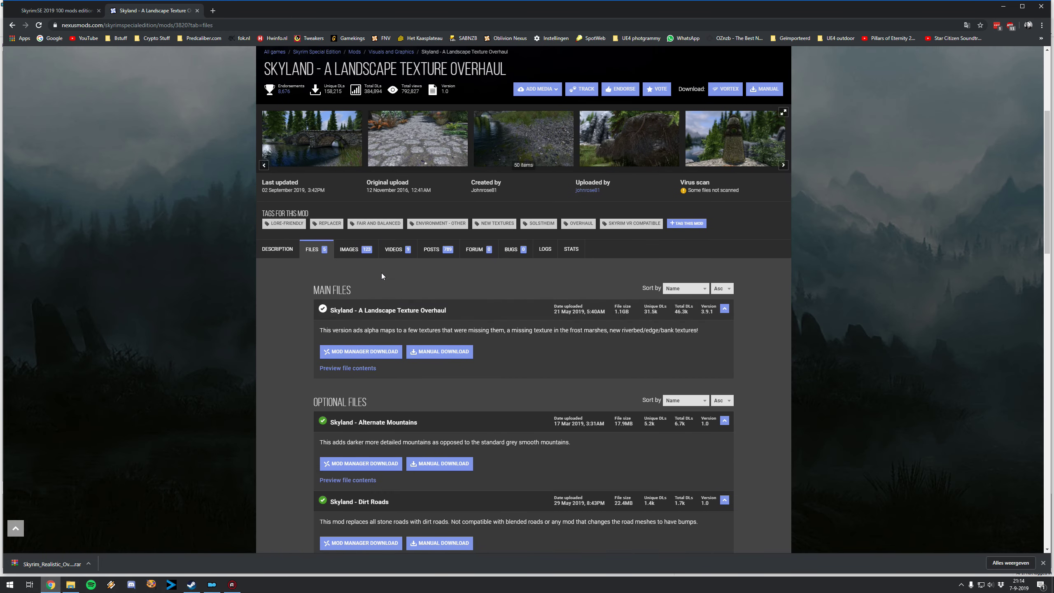
- Search the guide page for "nordic", clear the search text, and return to Skyland's file list
{"action": "left_click", "coordinate": [77, 15]}
{"action": "scroll", "coordinate": [465, 363], "scroll_direction": "up", "scroll_amount": 12}
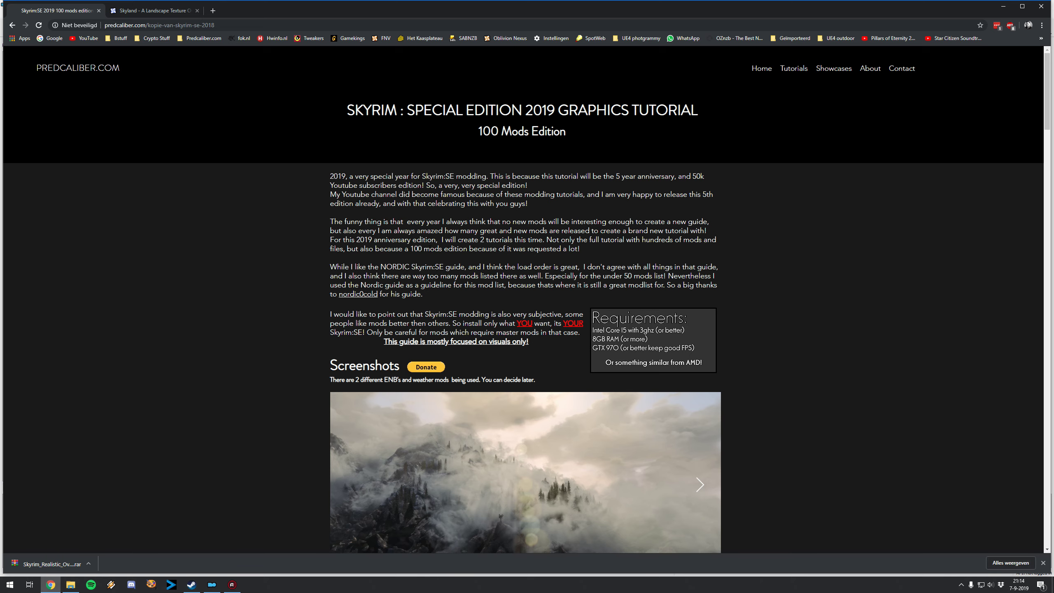
{"action": "key", "text": "ctrl+f"}
{"action": "type", "text": "nordic"}
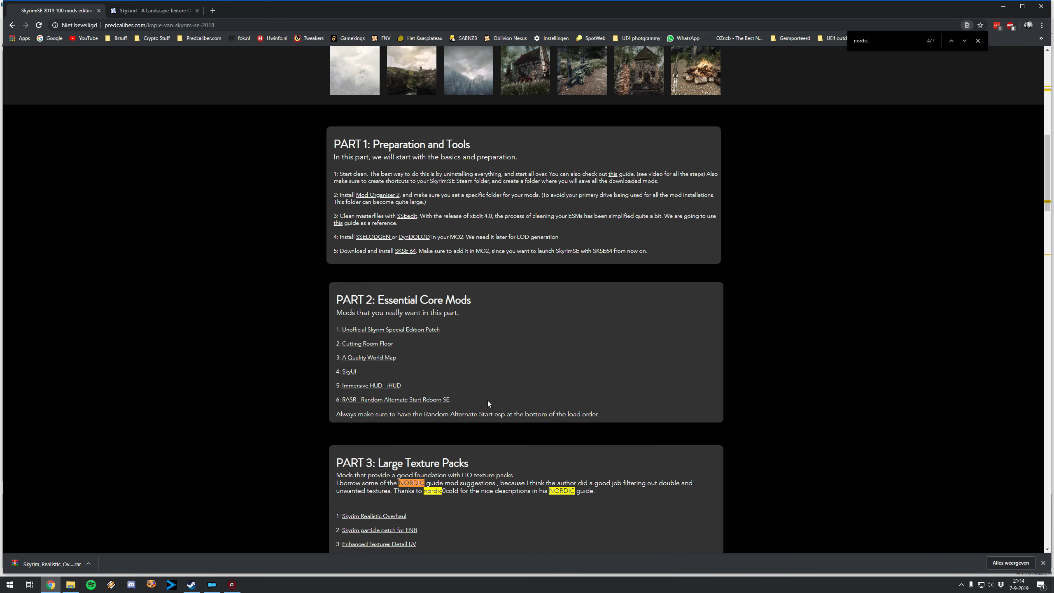
{"action": "key", "text": "BackSpace"}
{"action": "key", "text": "BackSpace"}
{"action": "key", "text": "BackSpace"}
{"action": "key", "text": "BackSpace"}
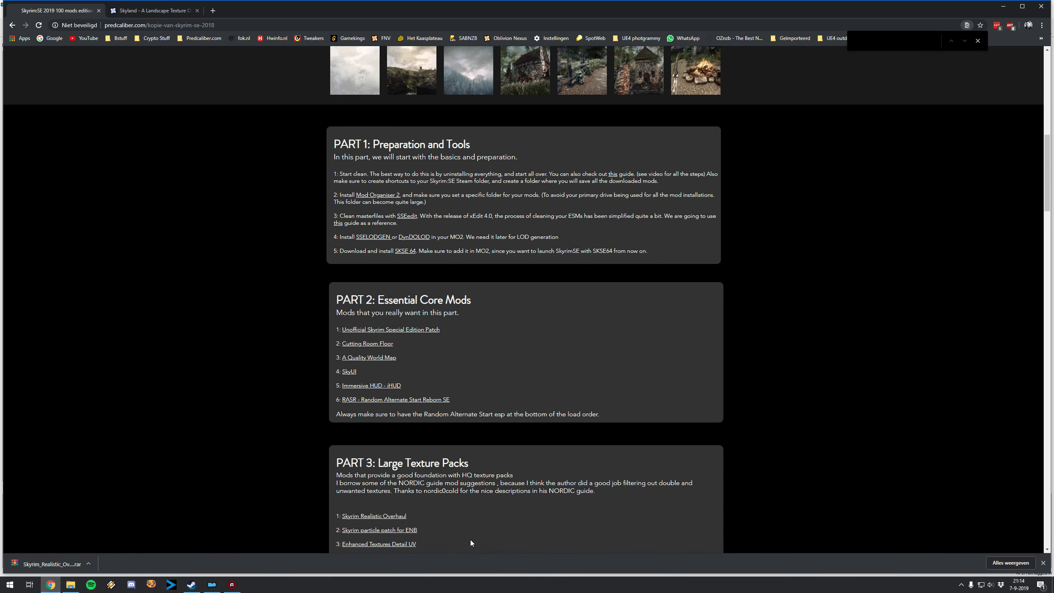
{"action": "scroll", "coordinate": [470, 542], "scroll_direction": "down", "scroll_amount": 10}
{"action": "left_click", "coordinate": [153, 11]}
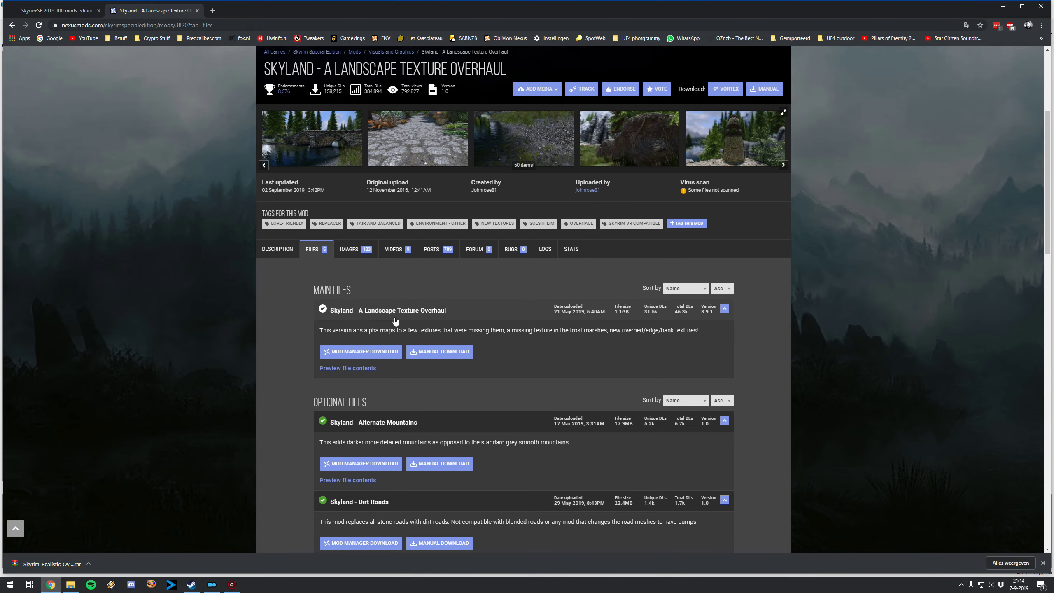
{"action": "left_click", "coordinate": [67, 586]}
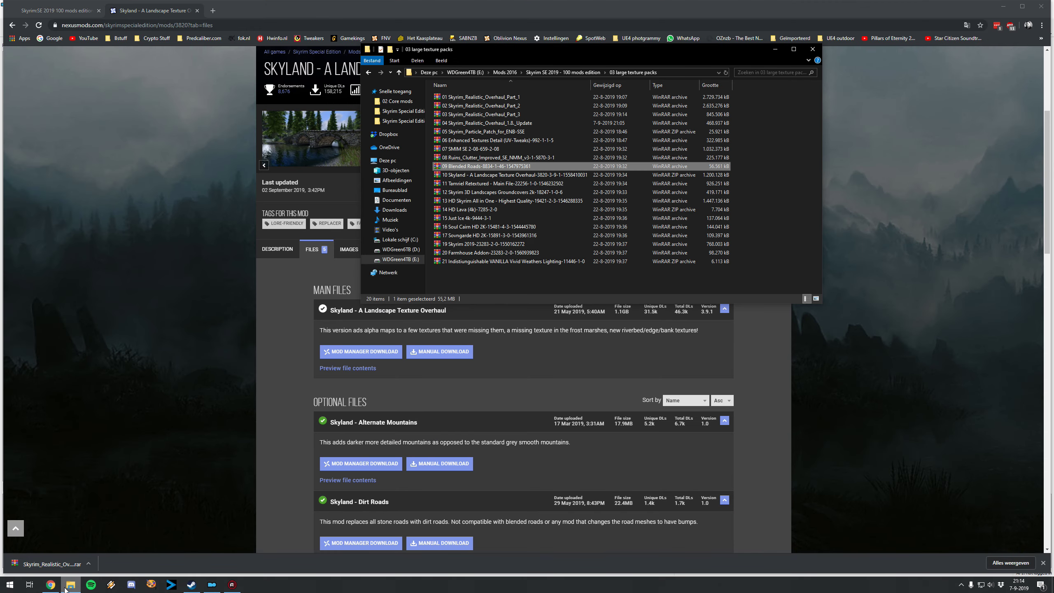
{"action": "left_click", "coordinate": [212, 585]}
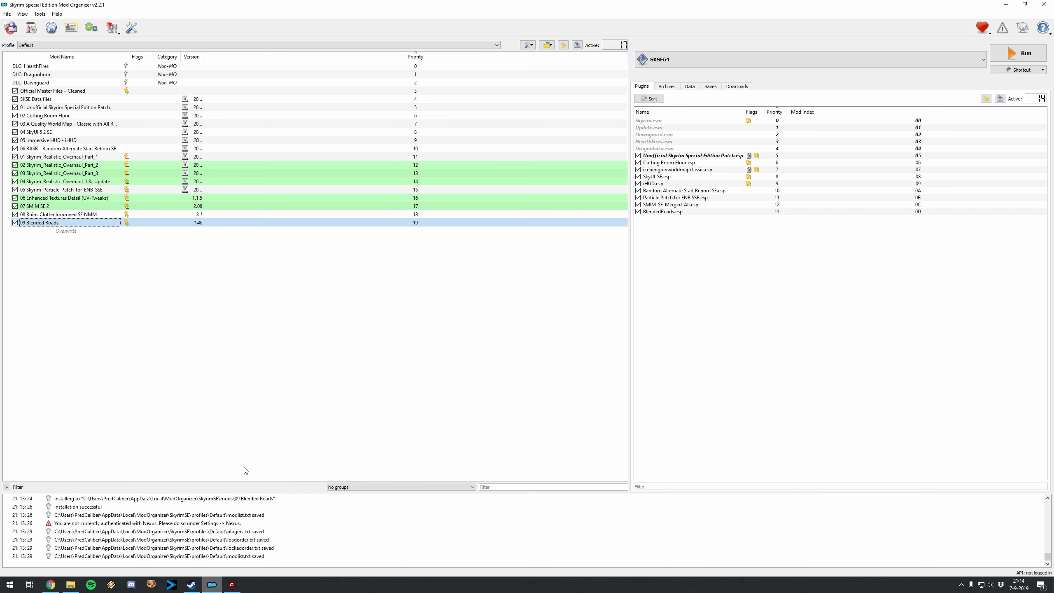
{"action": "left_click", "coordinate": [31, 28]}
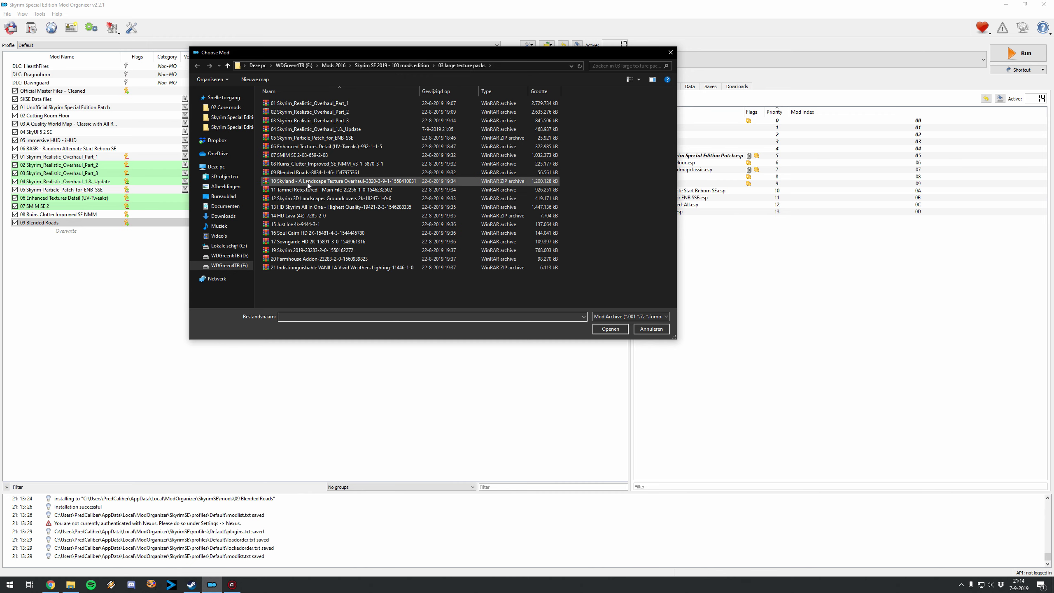
{"action": "double_click", "coordinate": [307, 182]}
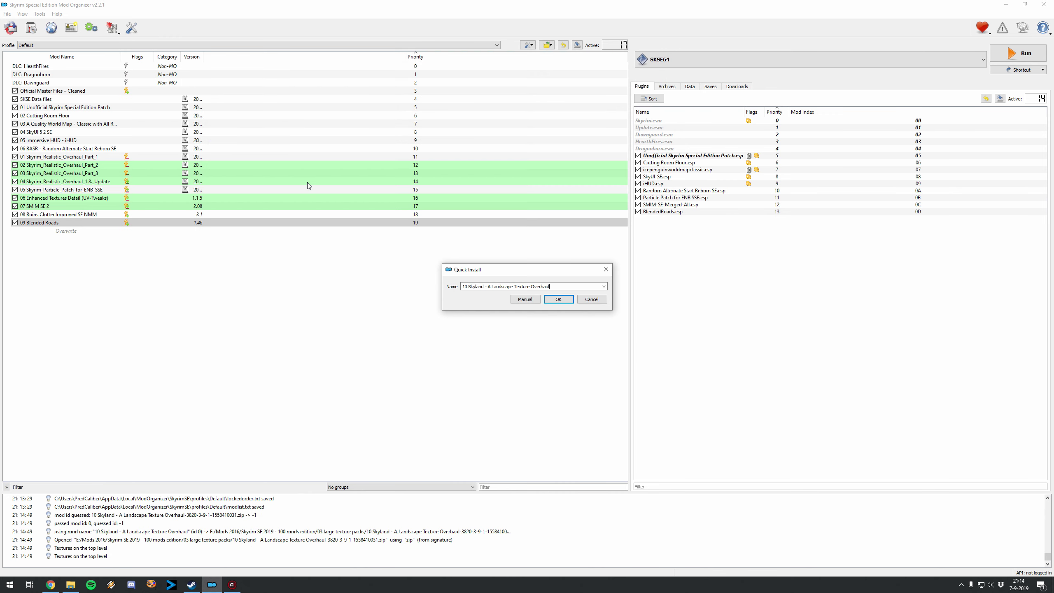
- Install 10 Skyland - A Landscape Texture Overhaul manually with its Data folder set as the data directory, and enable it in the mod list
{"action": "left_click", "coordinate": [525, 298]}
{"action": "left_click", "coordinate": [442, 253]}
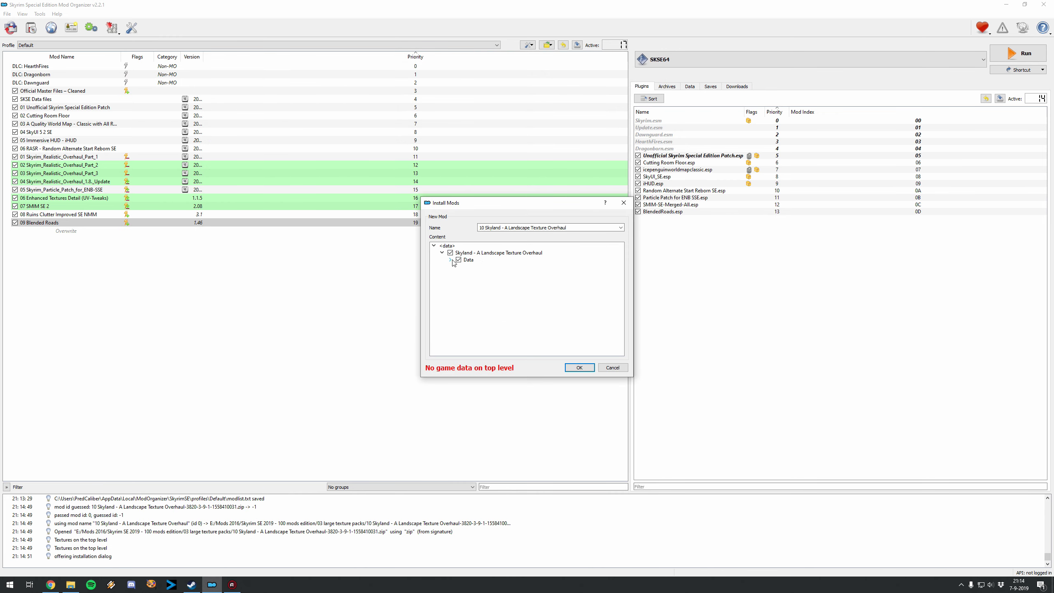
{"action": "right_click", "coordinate": [468, 260]}
{"action": "left_click", "coordinate": [497, 265]}
{"action": "left_click", "coordinate": [580, 368]}
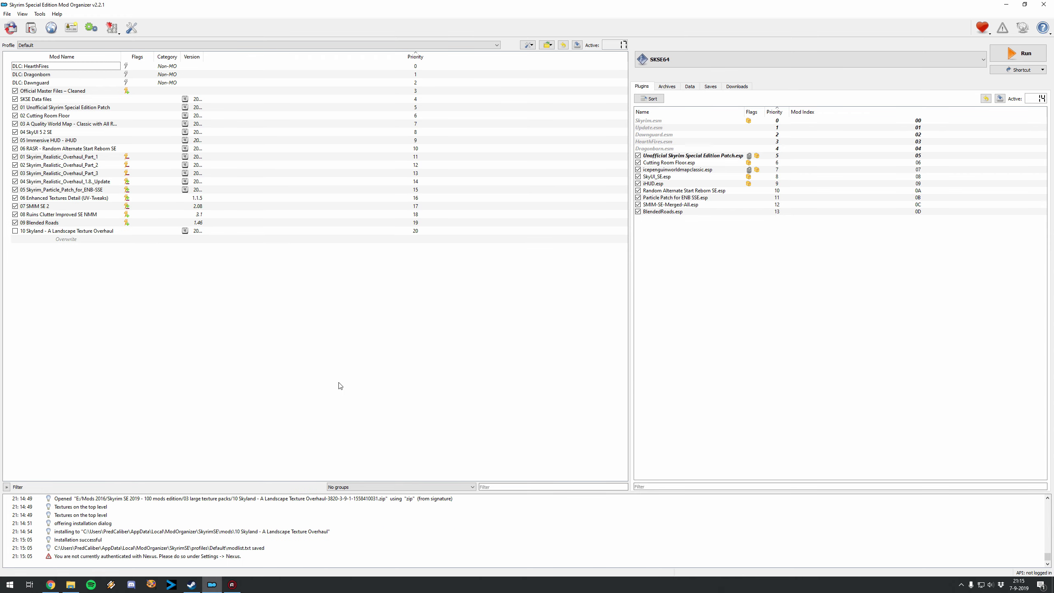
{"action": "left_click", "coordinate": [15, 232]}
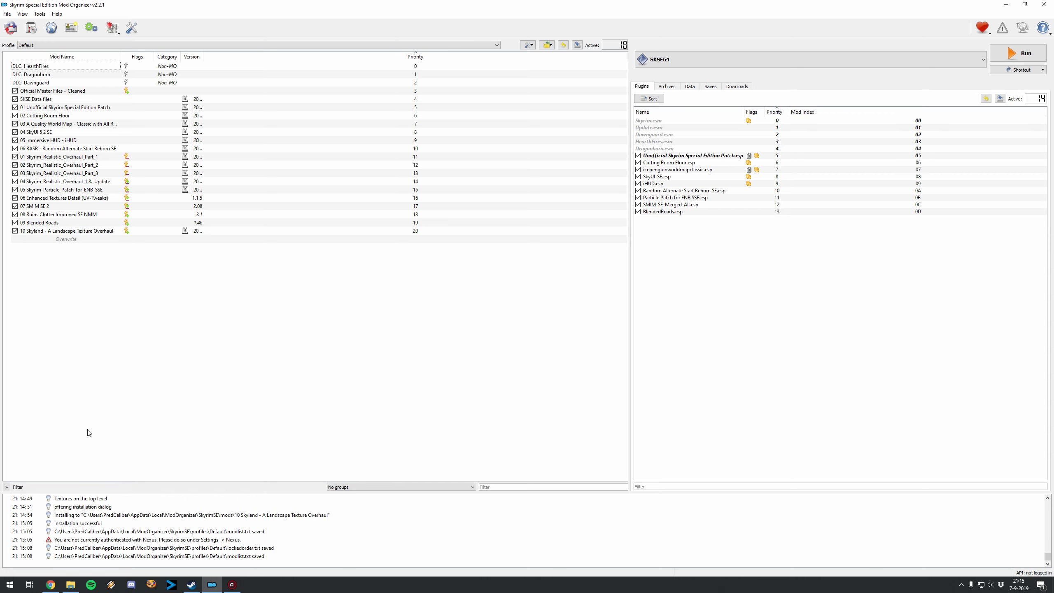
- In the browser, close the Skyland page and return to the guide's Part 3: Large Texture Packs list
{"action": "left_click", "coordinate": [50, 584]}
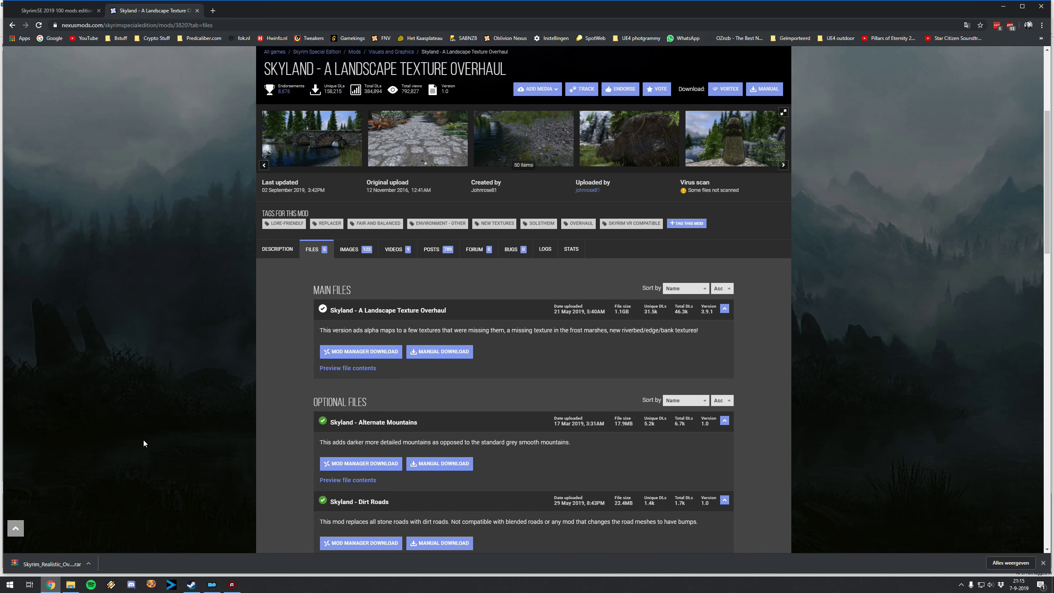
{"action": "left_click", "coordinate": [198, 10]}
{"action": "scroll", "coordinate": [355, 264], "scroll_direction": "up", "scroll_amount": 2}
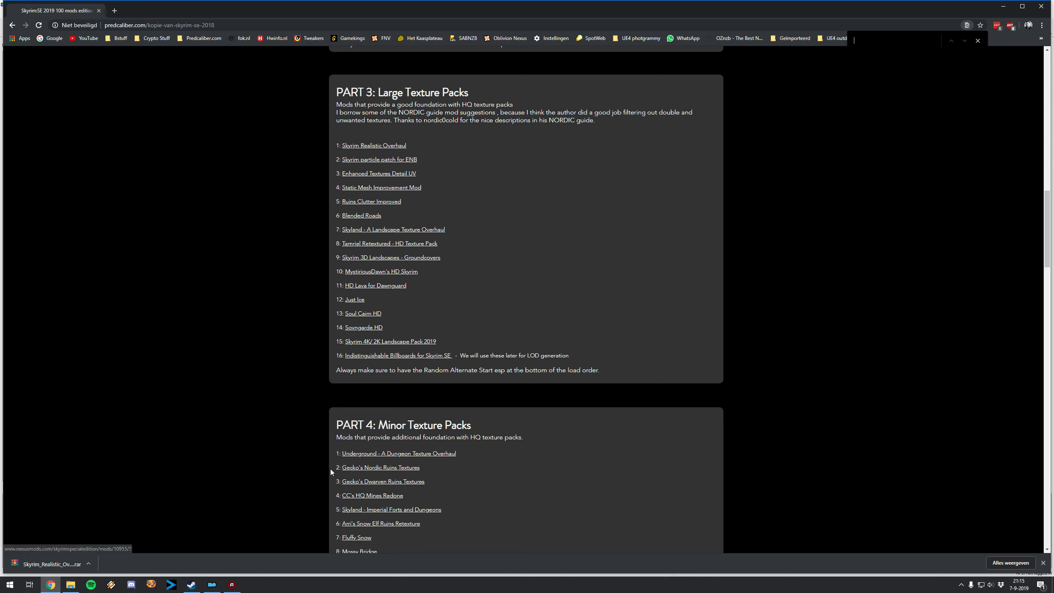
{"action": "left_click", "coordinate": [212, 585]}
{"action": "key", "text": "alt+Tab"}
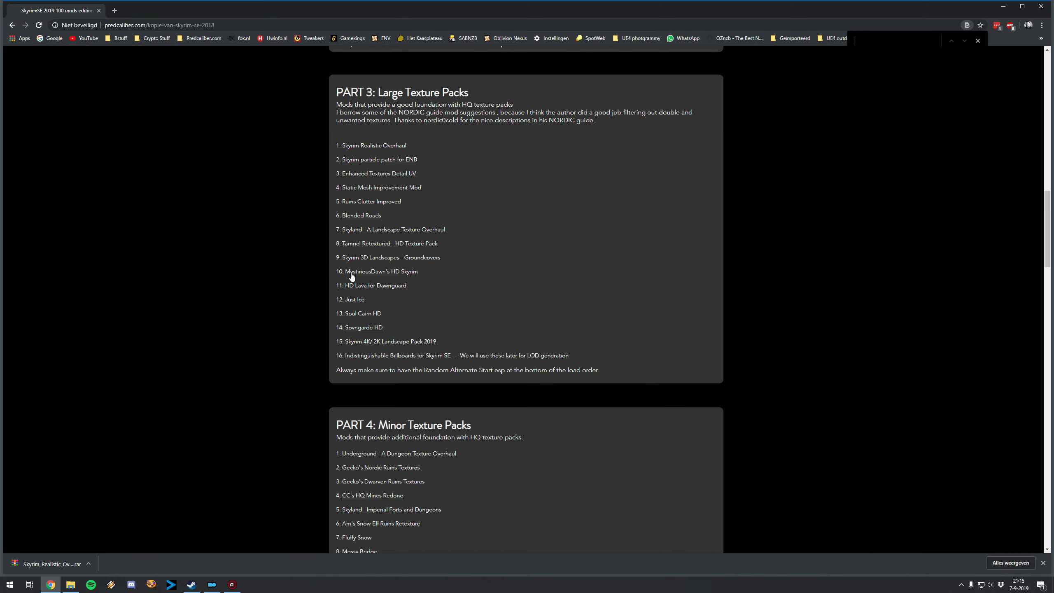
- Open the guide's Tamriel Retextured - HD Texture Pack link in a new tab and show the mod's files
{"action": "right_click", "coordinate": [366, 245]}
{"action": "left_click", "coordinate": [398, 249]}
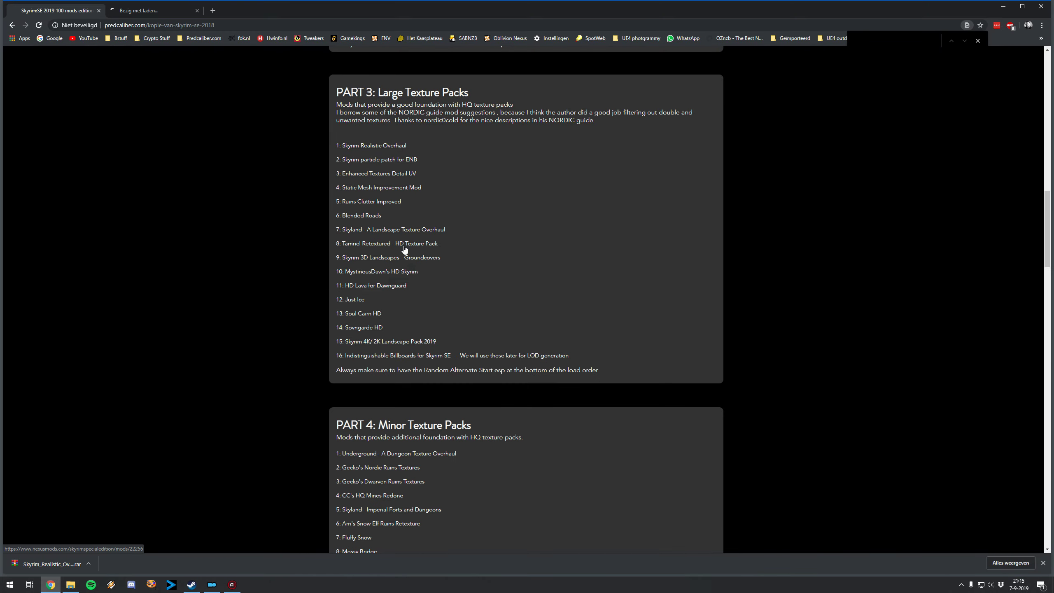
{"action": "left_click", "coordinate": [148, 12]}
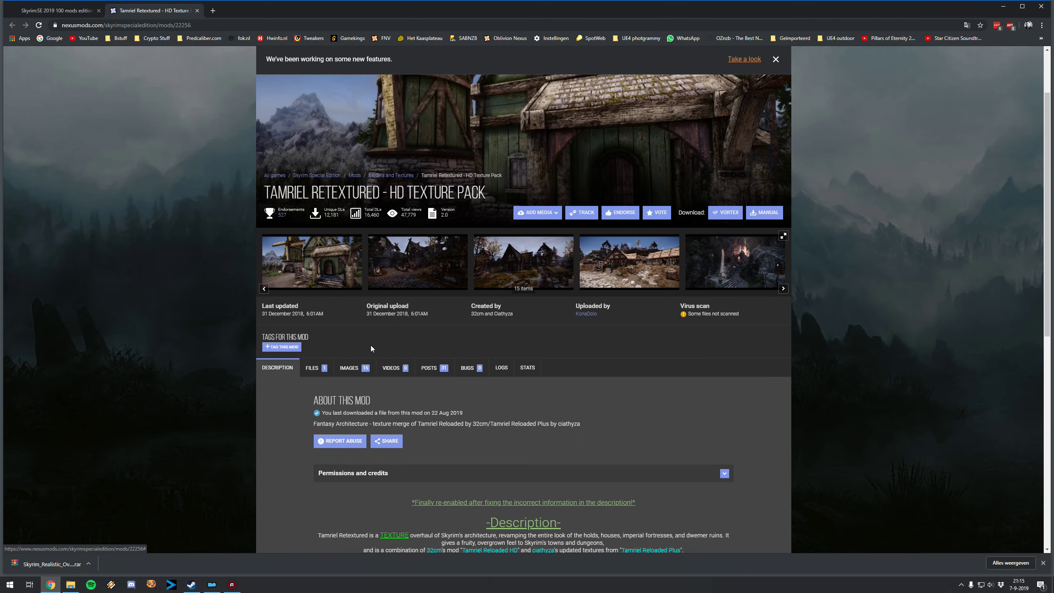
{"action": "left_click", "coordinate": [315, 368]}
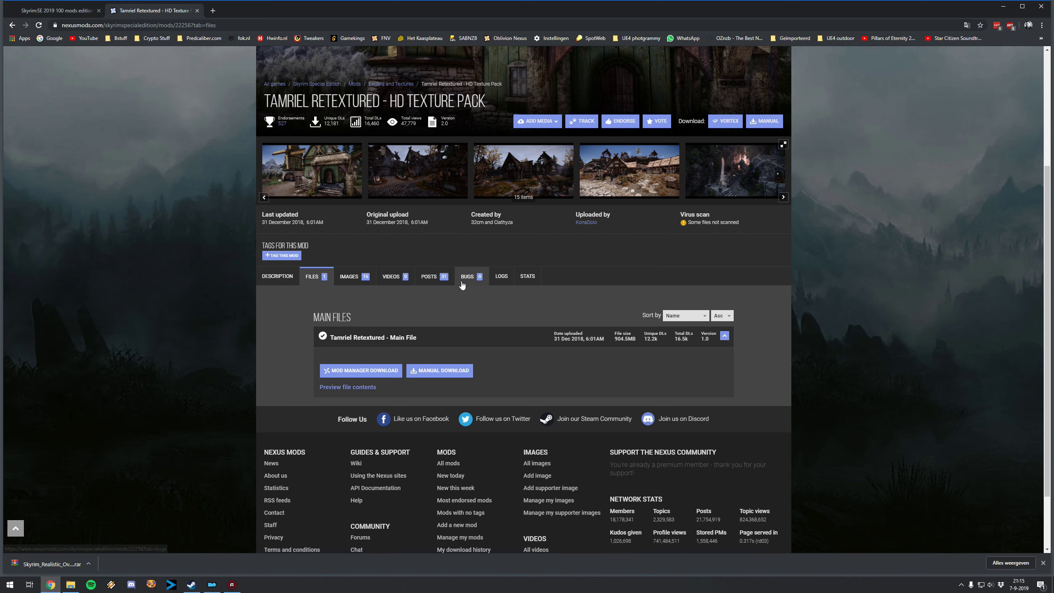
- Examine the fourth preview image of Tamriel Retextured at full size, then close the image viewer
{"action": "scroll", "coordinate": [462, 288], "scroll_direction": "up", "scroll_amount": 2}
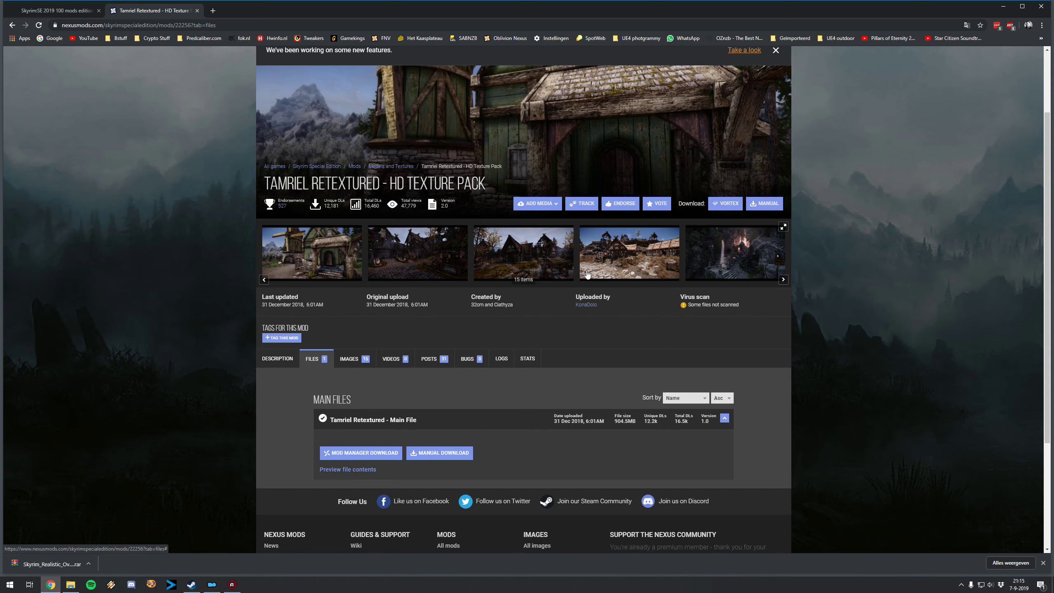
{"action": "left_click", "coordinate": [629, 256]}
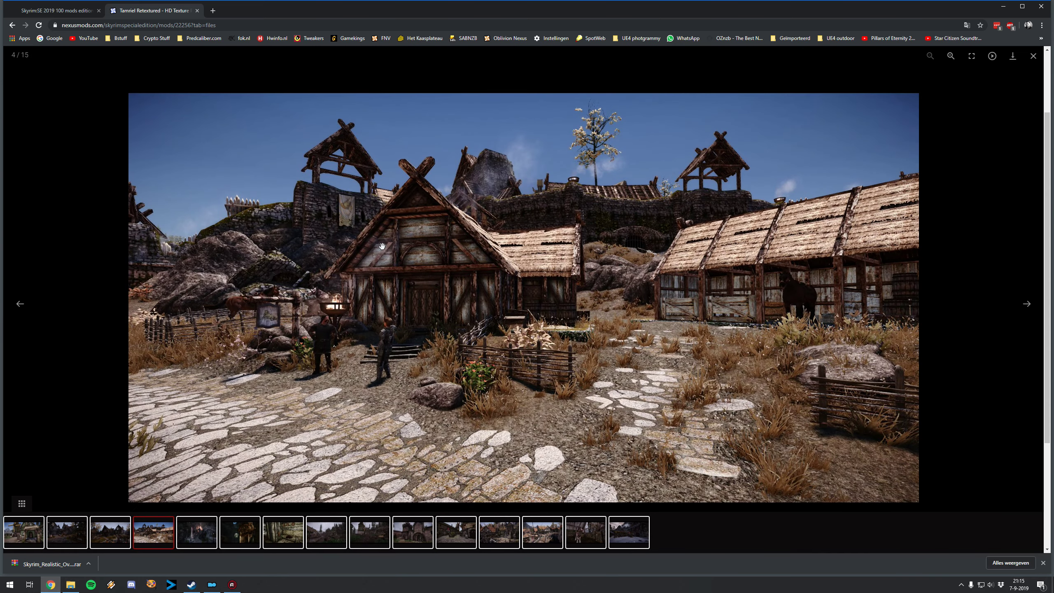
{"action": "key", "text": "Escape"}
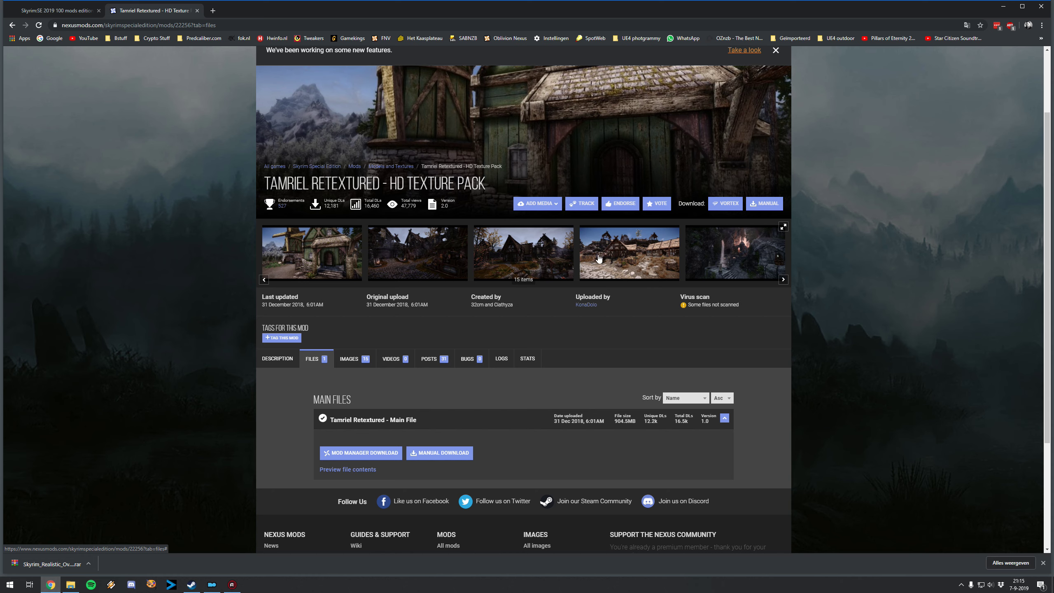
{"action": "left_click", "coordinate": [624, 265]}
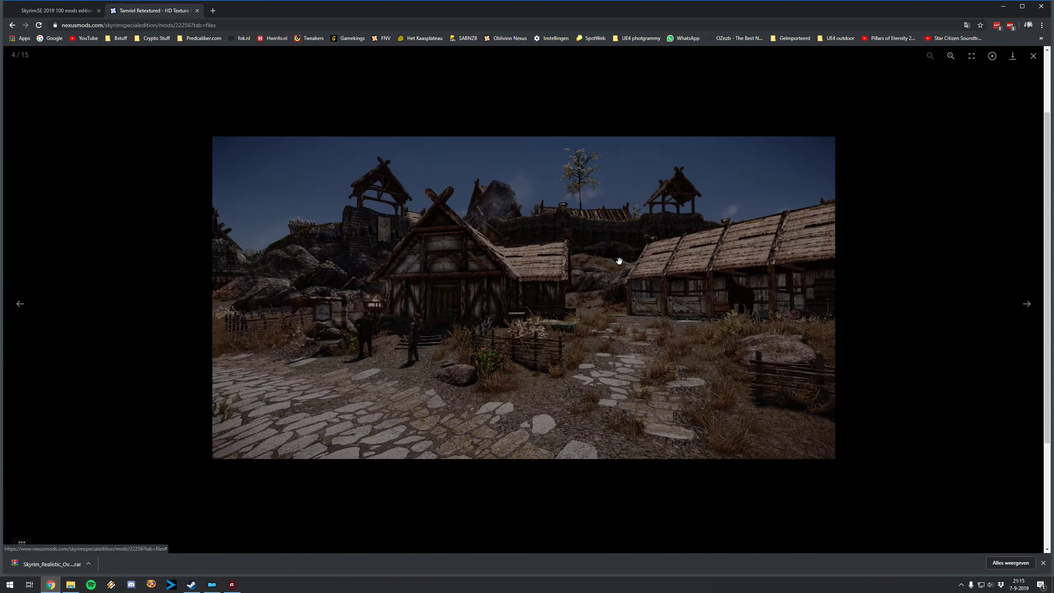
{"action": "key", "text": "Escape"}
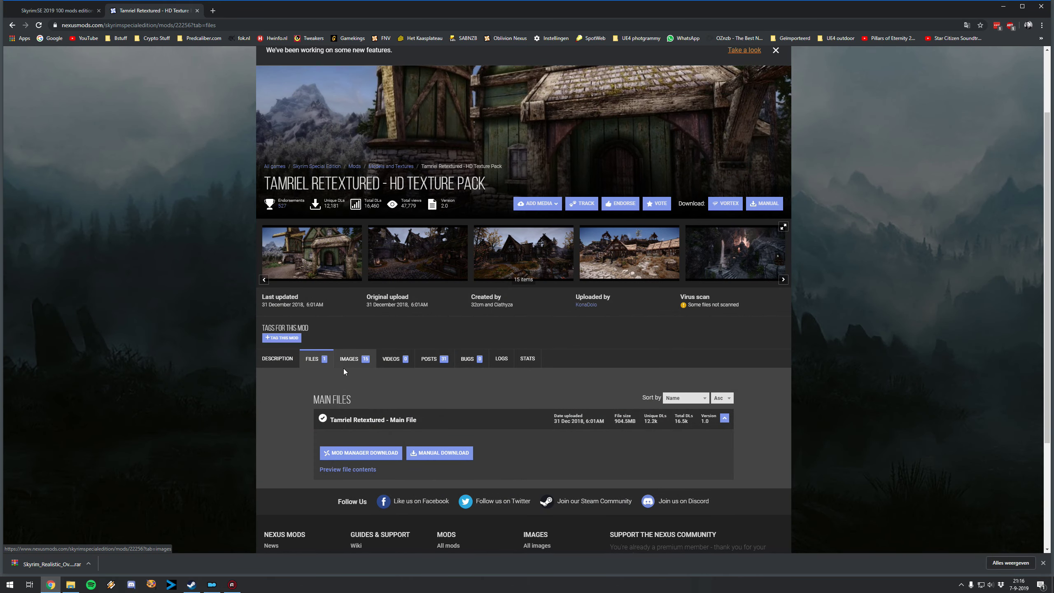
{"action": "scroll", "coordinate": [342, 369], "scroll_direction": "down", "scroll_amount": 2}
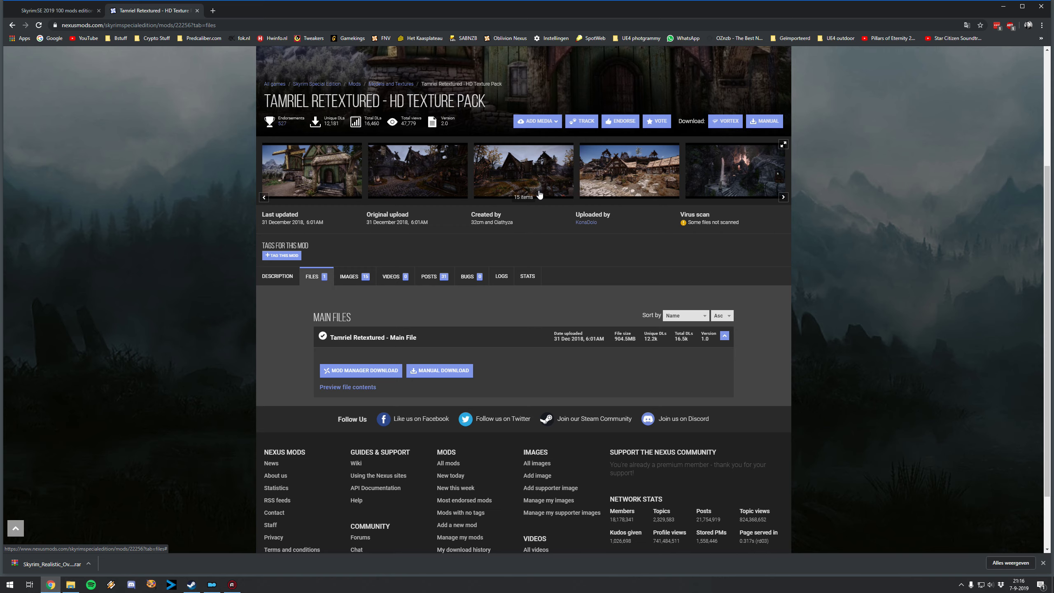
{"action": "left_click", "coordinate": [622, 167]}
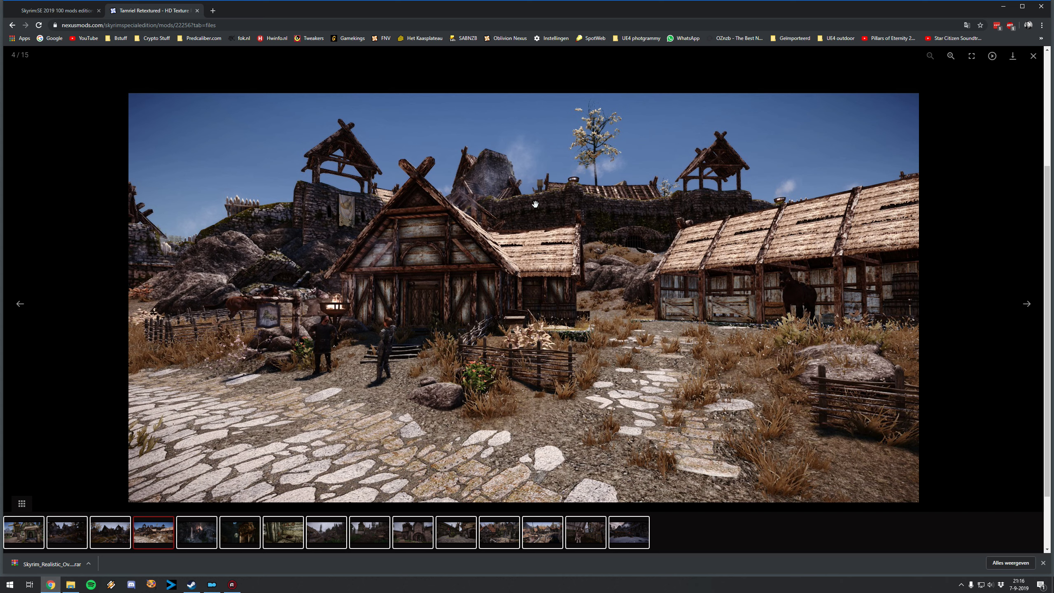
{"action": "left_click", "coordinate": [534, 202]}
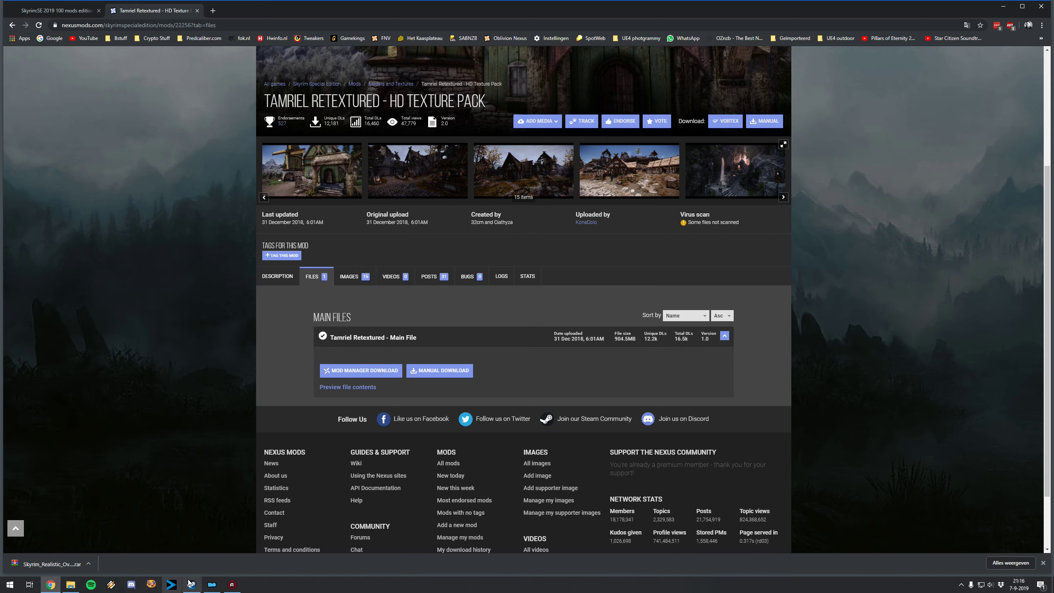
- In Mod Organizer, install the 11 Tamriel Retextured - Main File archive manually with its Tamriel Reloaded CUSTOM folder set as the data directory
{"action": "left_click", "coordinate": [211, 586]}
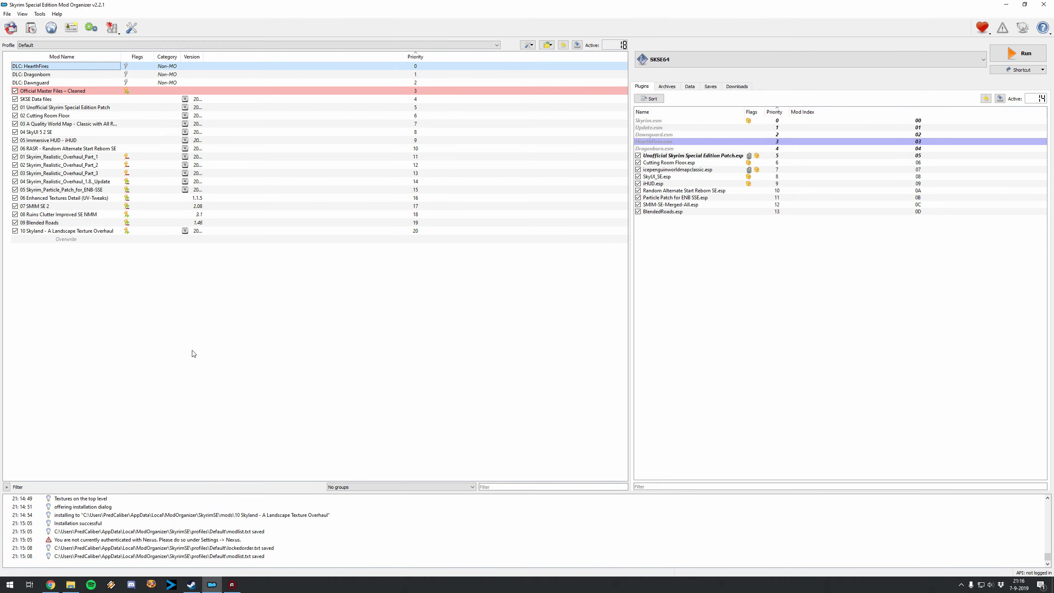
{"action": "left_click", "coordinate": [35, 33]}
{"action": "double_click", "coordinate": [304, 190]}
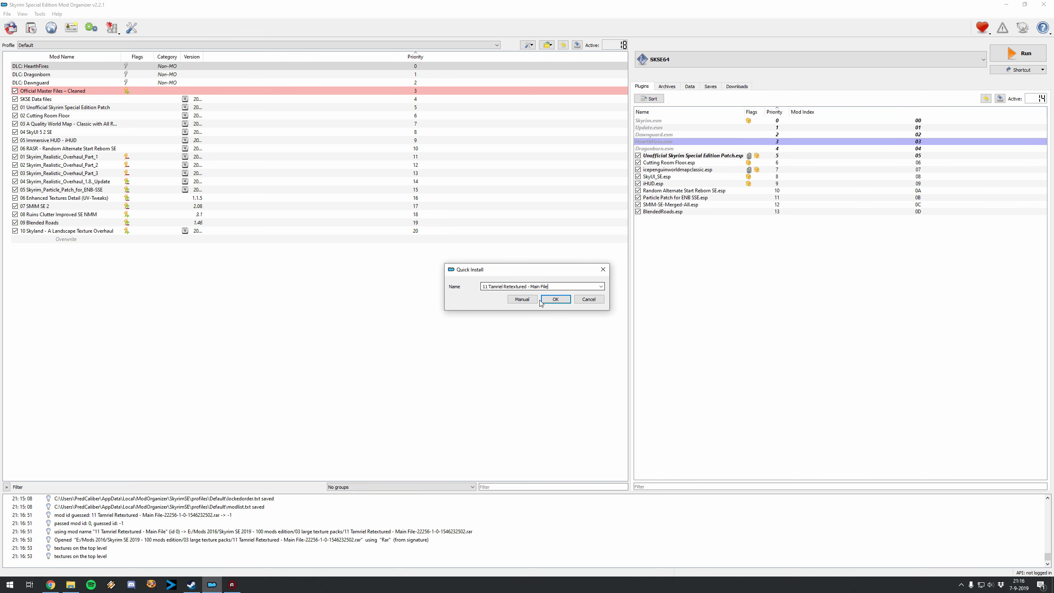
{"action": "left_click", "coordinate": [527, 300]}
{"action": "left_click", "coordinate": [442, 253]}
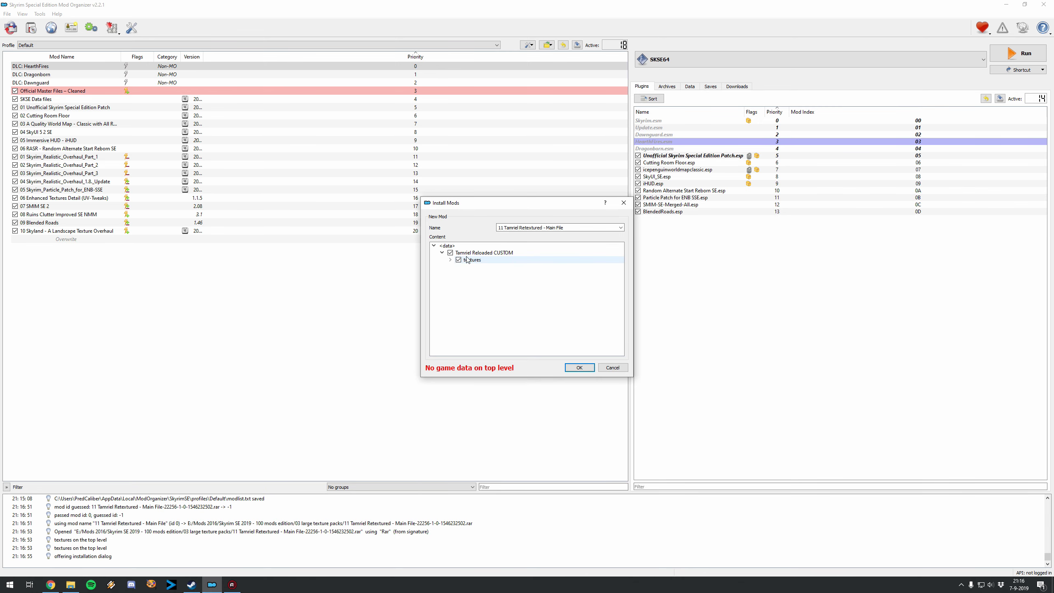
{"action": "right_click", "coordinate": [467, 255]}
{"action": "left_click", "coordinate": [482, 260]}
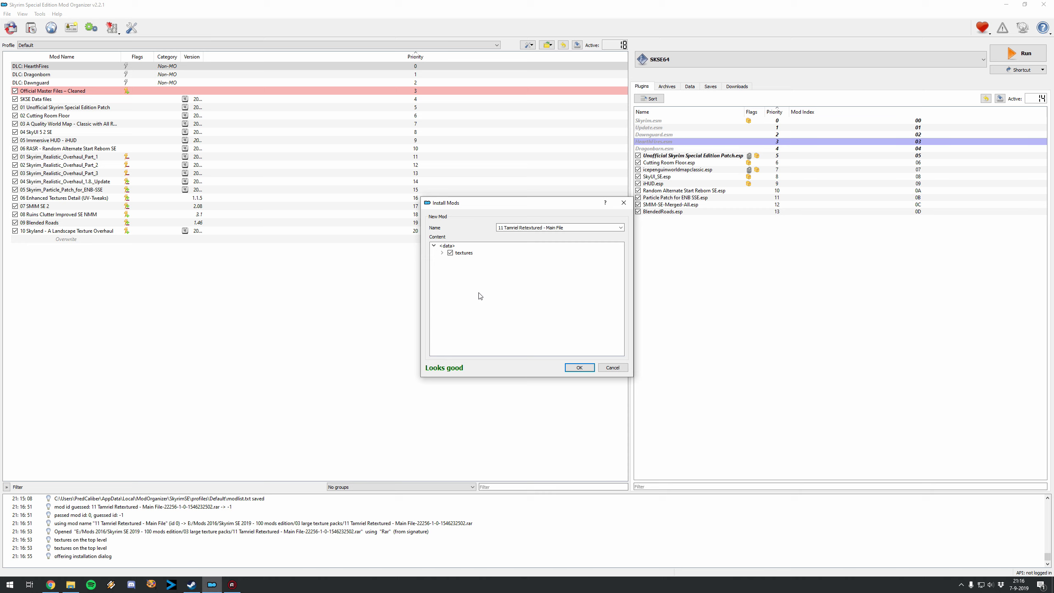
{"action": "left_click", "coordinate": [580, 368]}
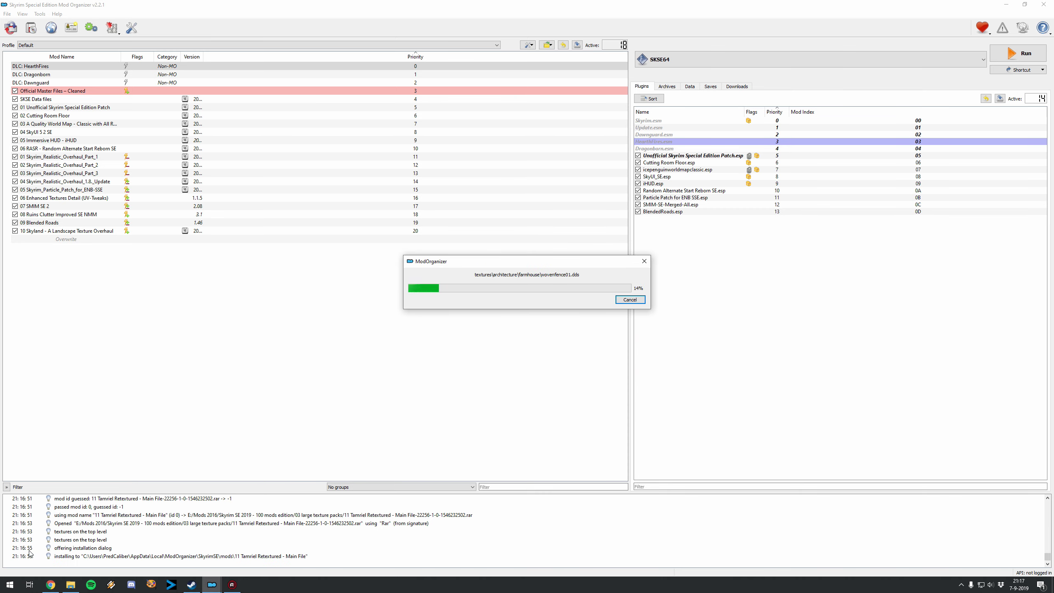
- In the browser, close the Tamriel Retextured page and open the file list of Skyrim 3D Landscapes - Groundcovers from the guide
{"action": "left_click", "coordinate": [51, 584]}
{"action": "left_click", "coordinate": [197, 11]}
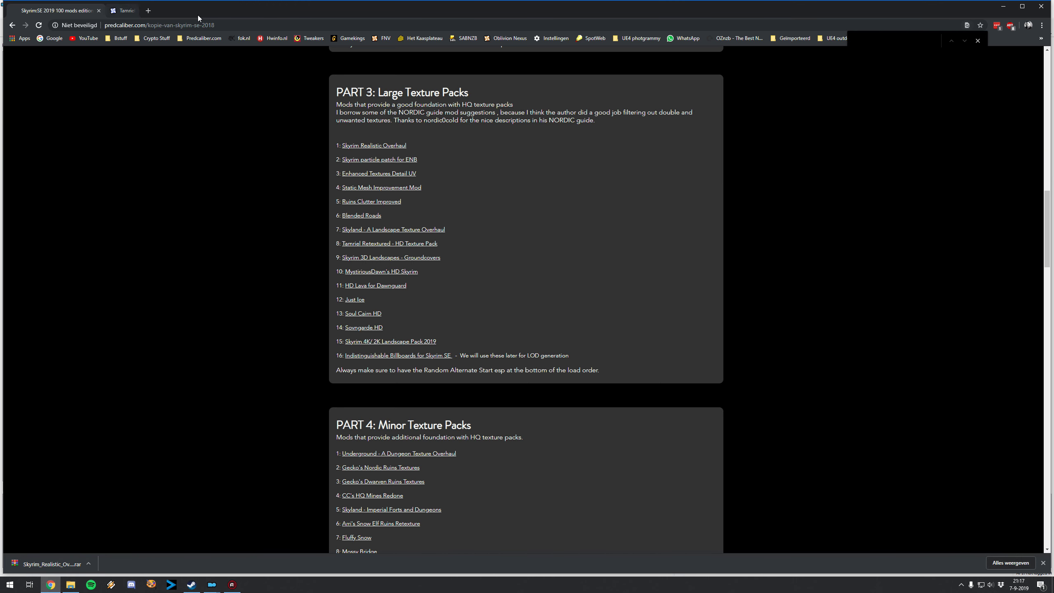
{"action": "right_click", "coordinate": [383, 260]}
{"action": "left_click", "coordinate": [384, 265]}
{"action": "left_click", "coordinate": [149, 3]}
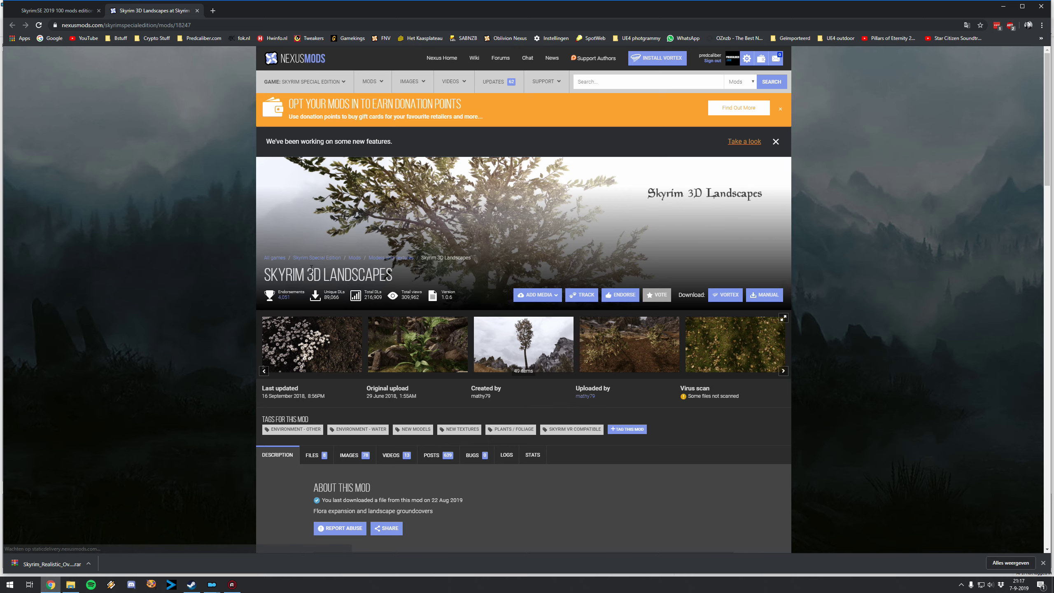
{"action": "scroll", "coordinate": [322, 250], "scroll_direction": "down", "scroll_amount": 5}
{"action": "left_click", "coordinate": [322, 249]}
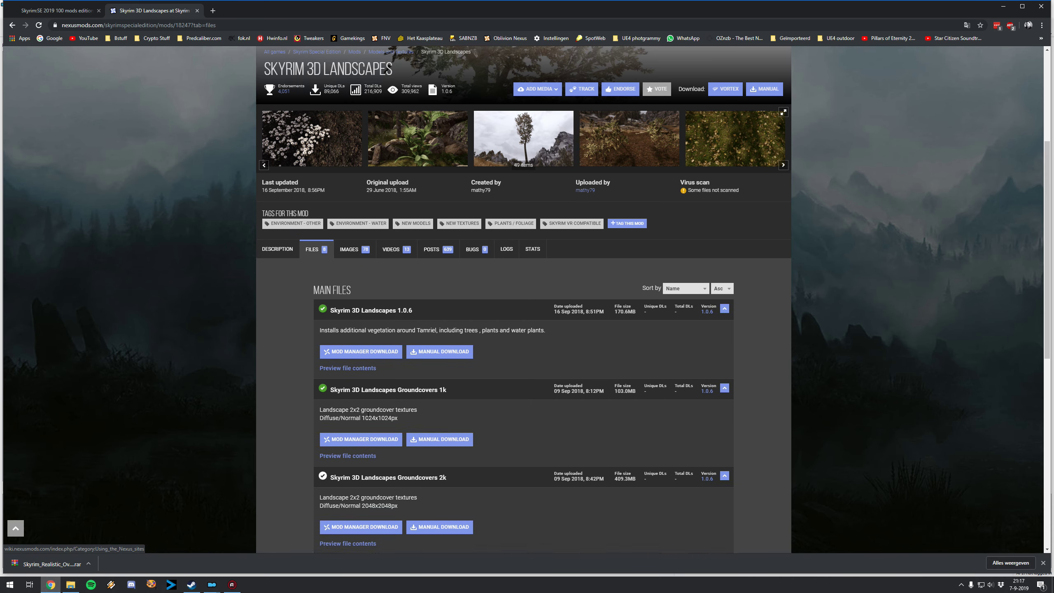
- Compare the Skyrim 3D Landscapes main and miscellaneous files with the archives in the 03 large texture packs folder
{"action": "scroll", "coordinate": [363, 337], "scroll_direction": "down", "scroll_amount": 4}
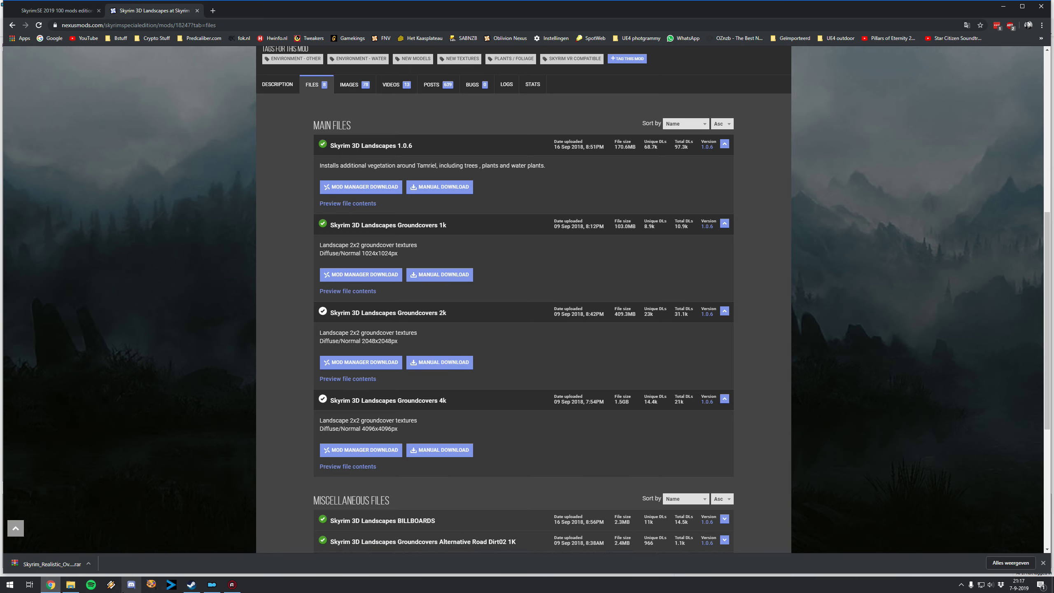
{"action": "left_click", "coordinate": [71, 584]}
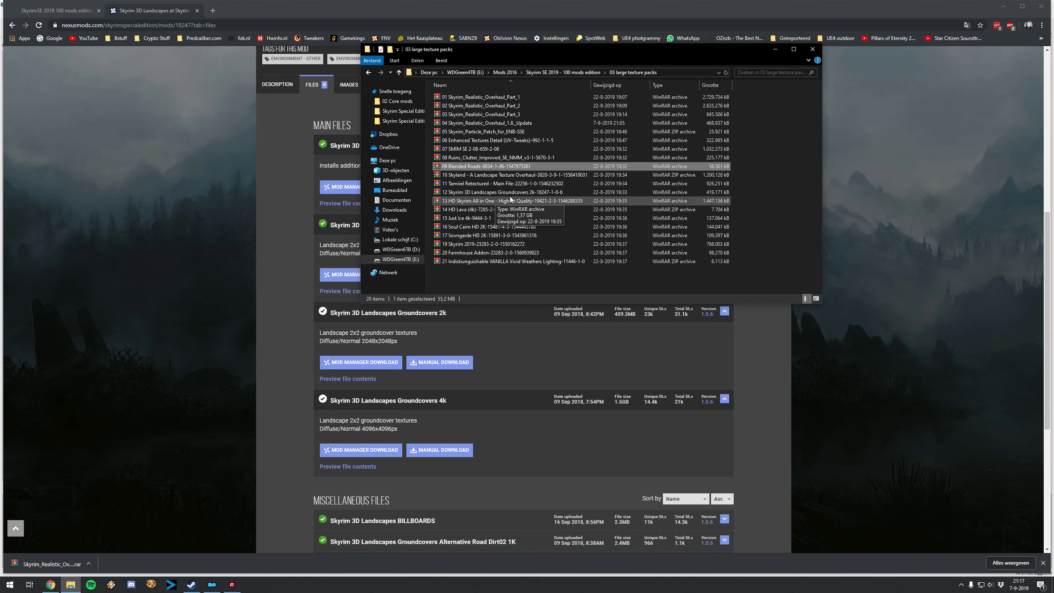
{"action": "left_click", "coordinate": [258, 319]}
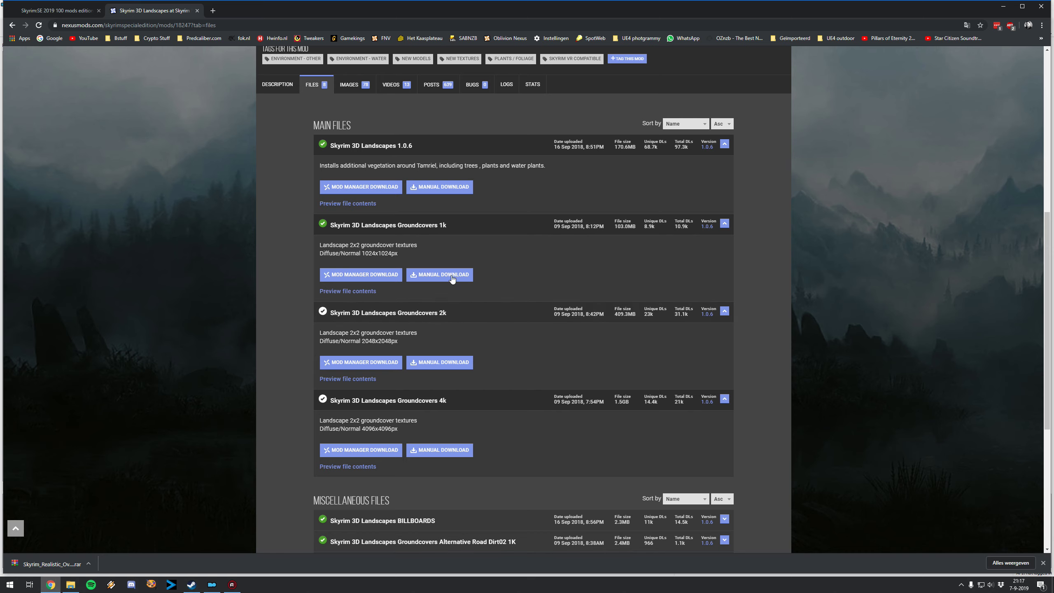
{"action": "scroll", "coordinate": [429, 341], "scroll_direction": "down", "scroll_amount": 2}
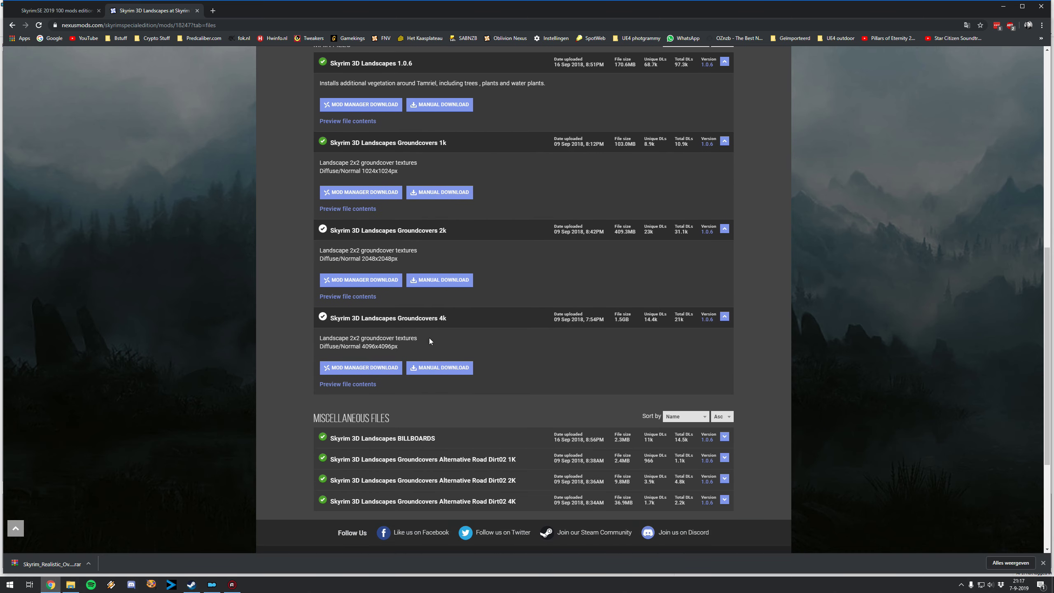
{"action": "scroll", "coordinate": [429, 338], "scroll_direction": "up", "scroll_amount": 2}
{"action": "right_click", "coordinate": [428, 338]}
{"action": "left_click", "coordinate": [236, 340]}
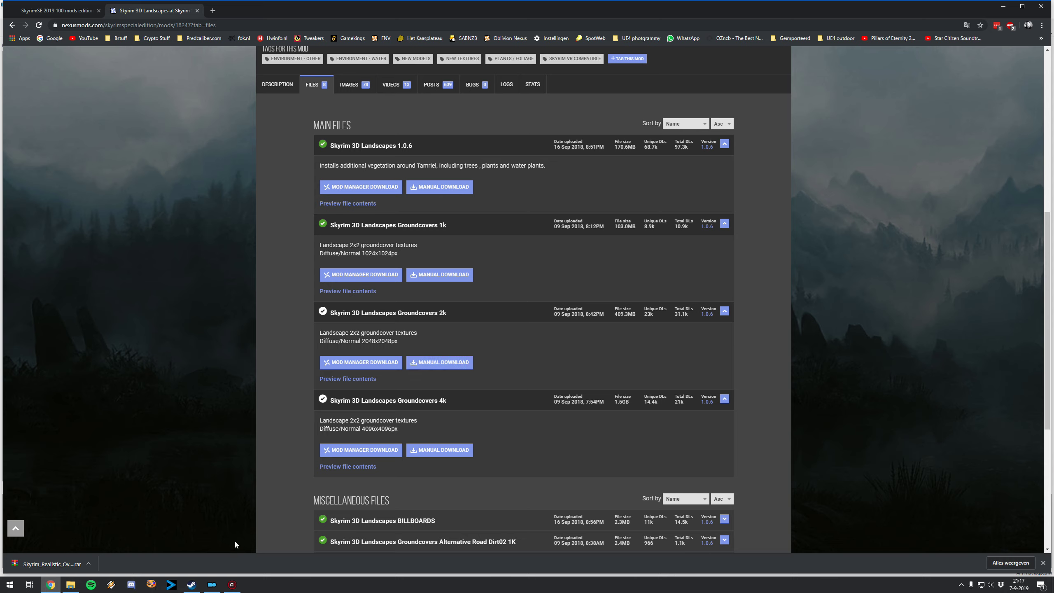
- Switch to Mod Organizer and enable 11 Tamriel Retextured - Main File in the mod list
{"action": "left_click", "coordinate": [211, 585]}
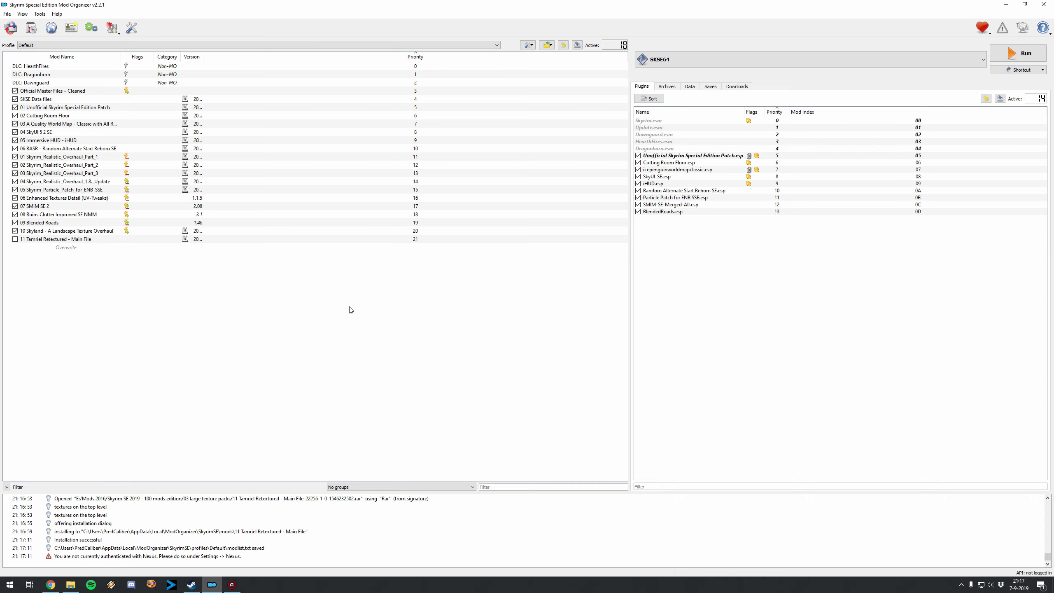
{"action": "left_click", "coordinate": [15, 242]}
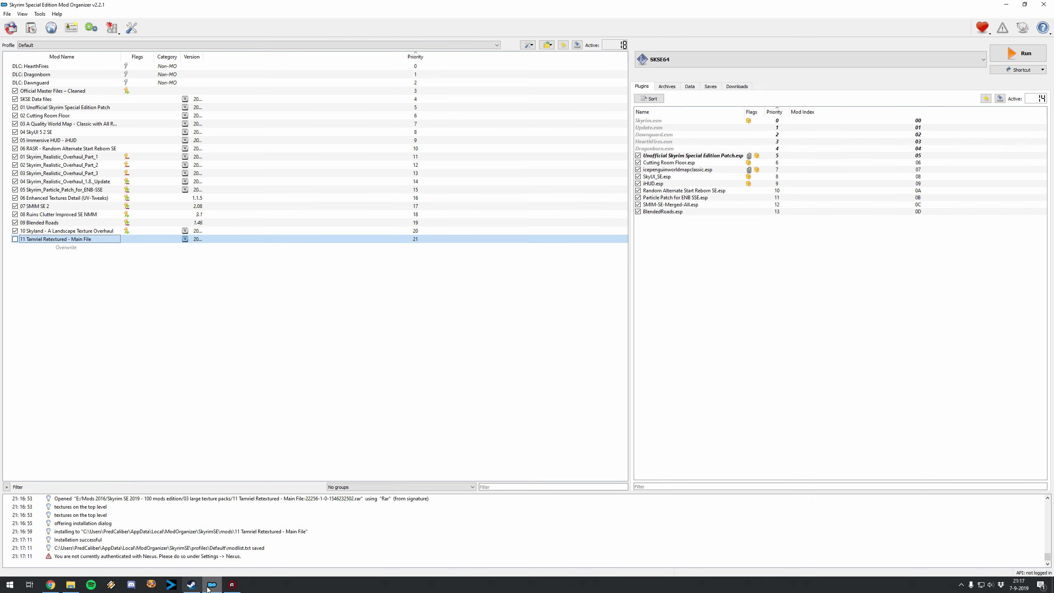
{"action": "left_click", "coordinate": [15, 239]}
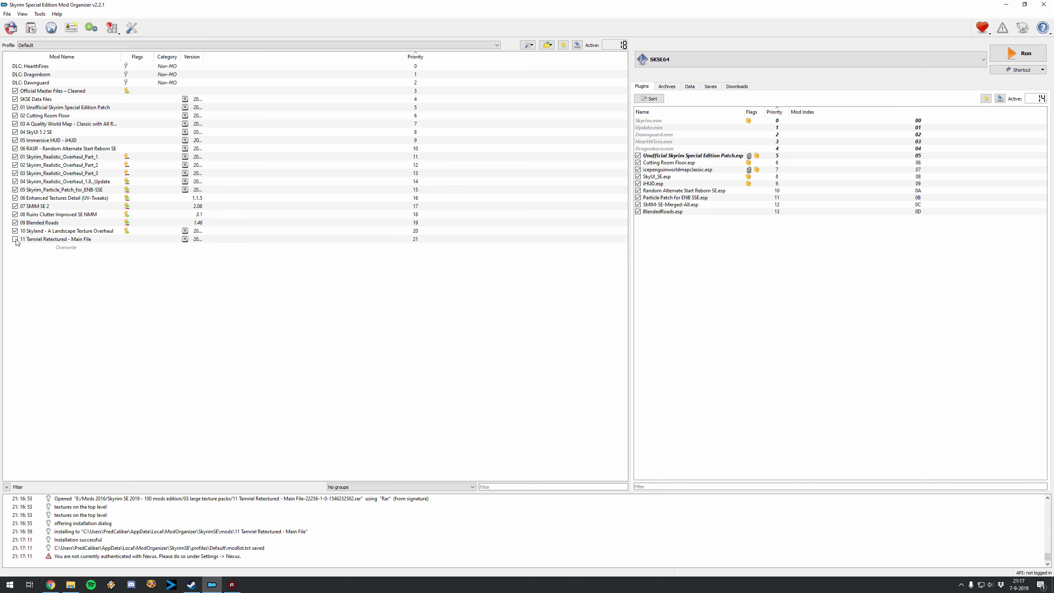
- Install the 12 Skyrim 3D Landscapes Groundcovers 2k archive manually with its data folder set as the data directory, and enable the mod
{"action": "left_click", "coordinate": [31, 28]}
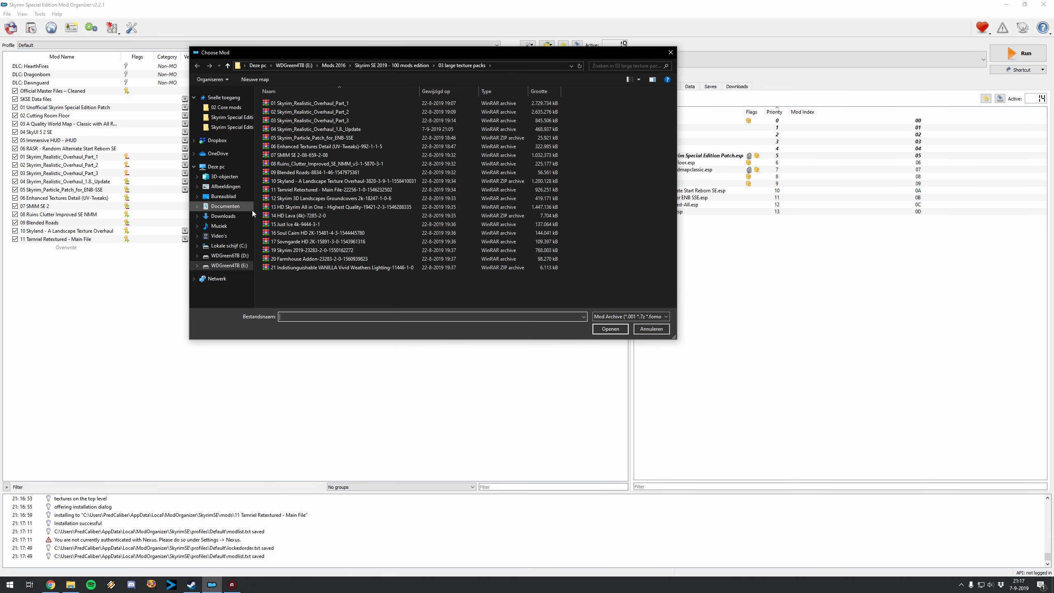
{"action": "left_click", "coordinate": [307, 201]}
{"action": "double_click", "coordinate": [307, 201]}
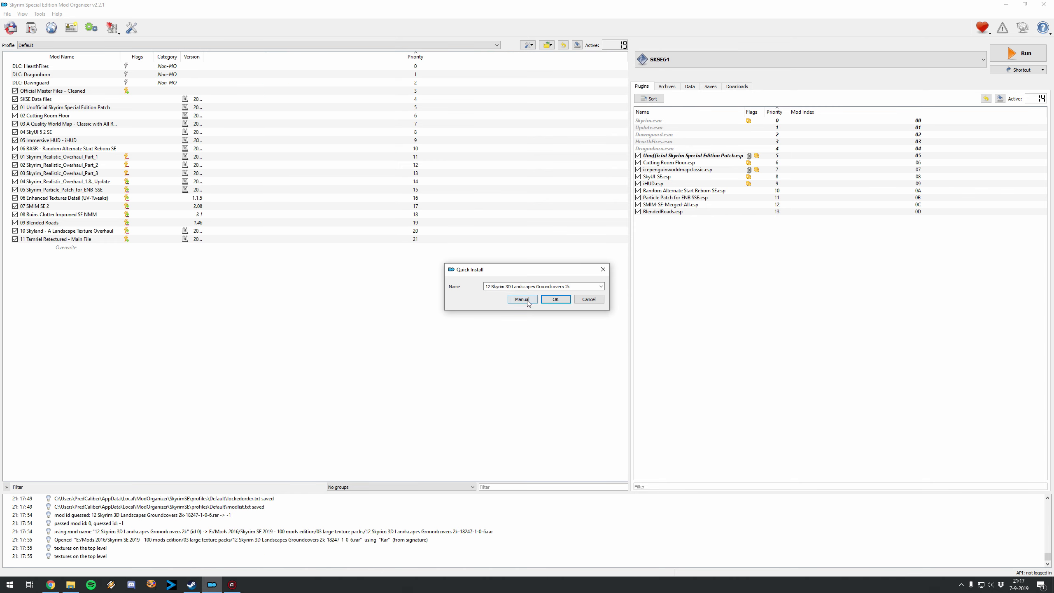
{"action": "left_click", "coordinate": [527, 301]}
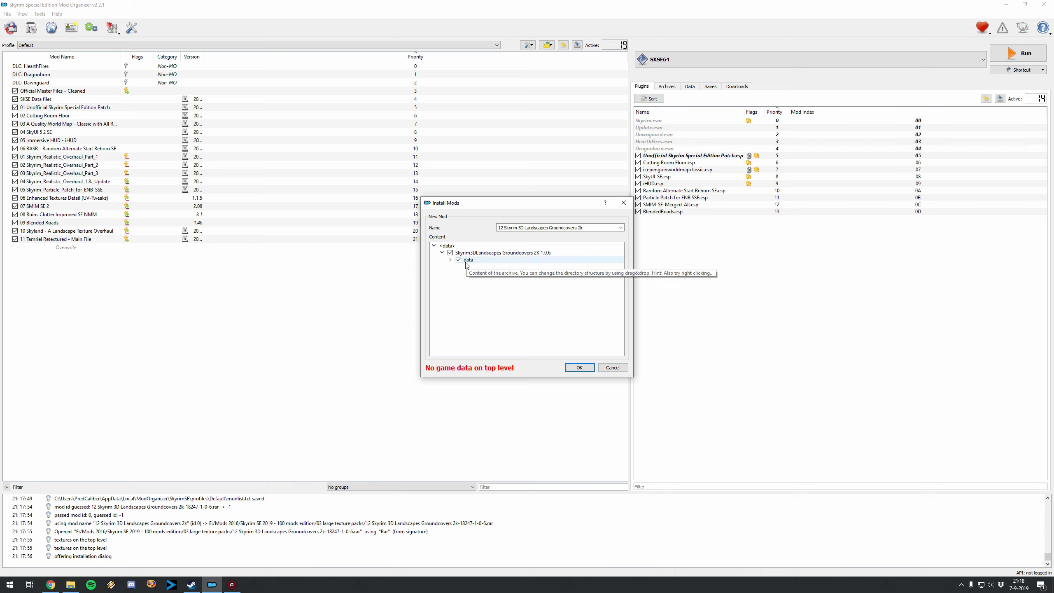
{"action": "right_click", "coordinate": [466, 265]}
{"action": "left_click", "coordinate": [485, 269]}
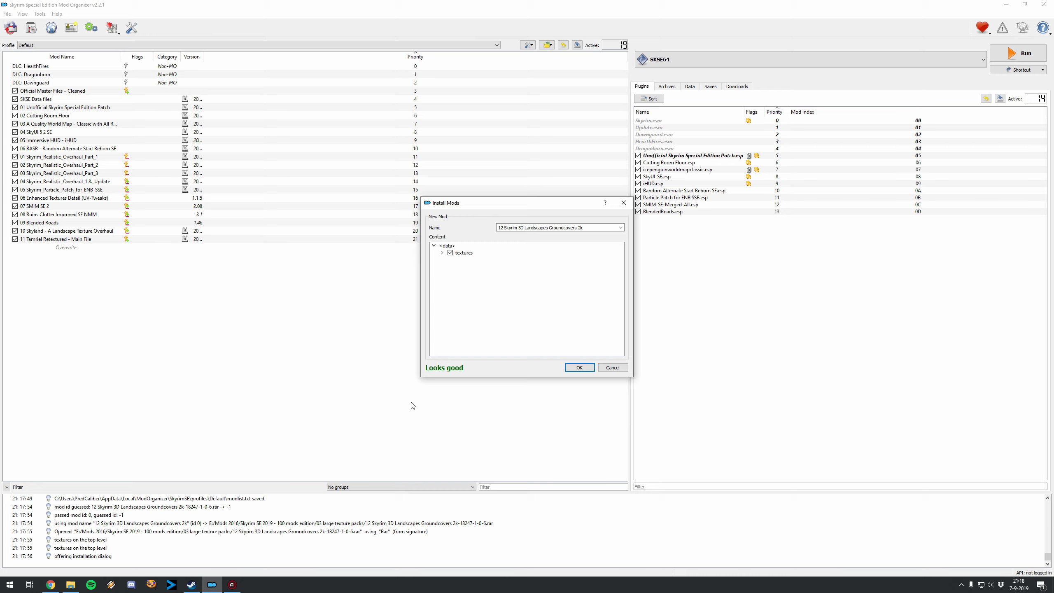
{"action": "left_click", "coordinate": [580, 367]}
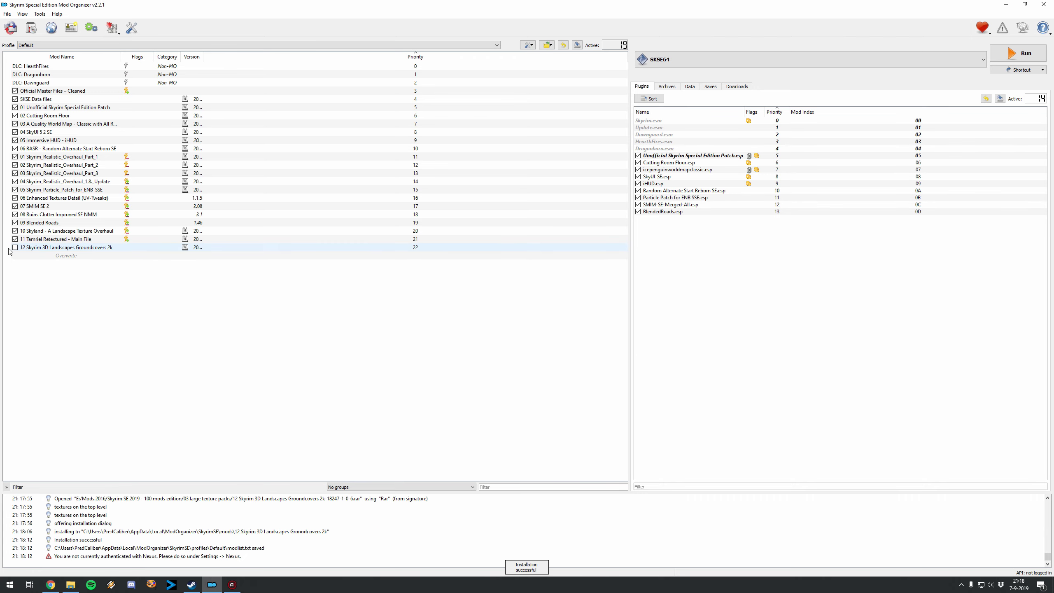
{"action": "left_click", "coordinate": [15, 247]}
- In File Explorer, select the 13 HD Skyrim All in One - Highest Quality archive in the 03 large texture packs folder
{"action": "left_click", "coordinate": [71, 585]}
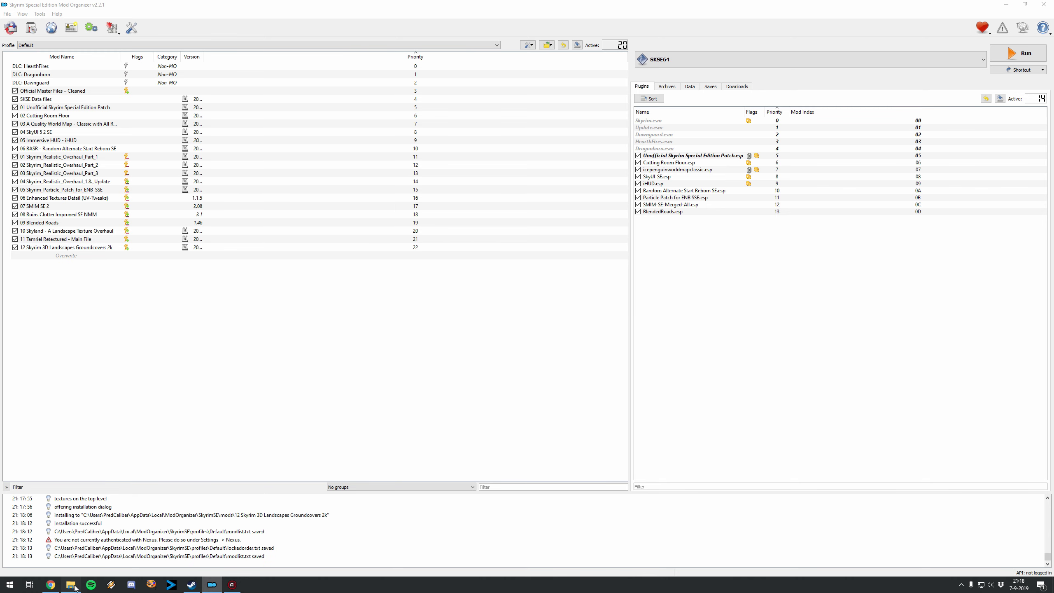
{"action": "left_click_drag", "start_coordinate": [477, 166], "coordinate": [215, 214]}
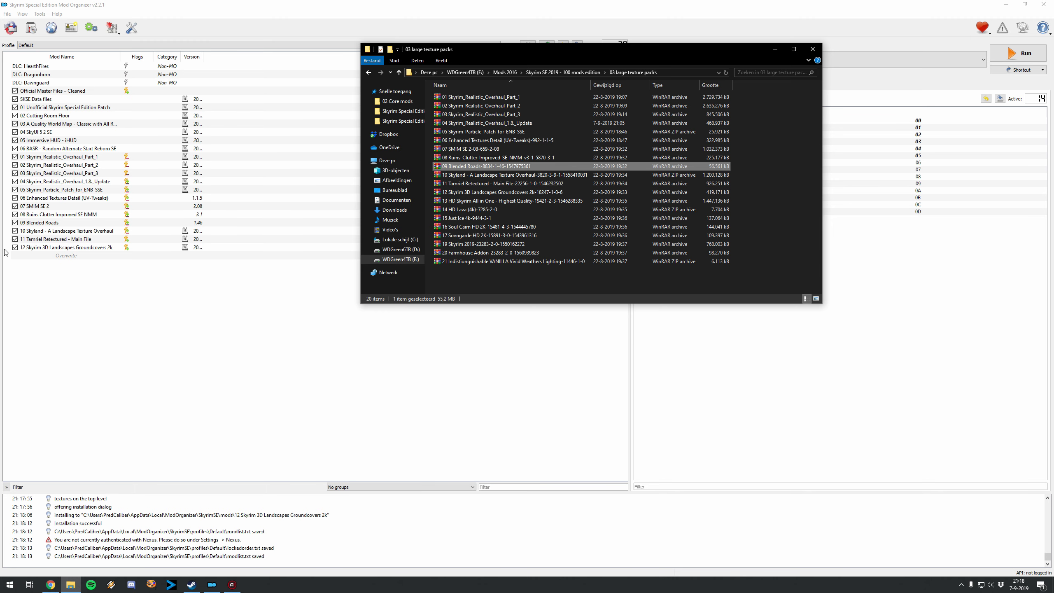
{"action": "left_click", "coordinate": [494, 201]}
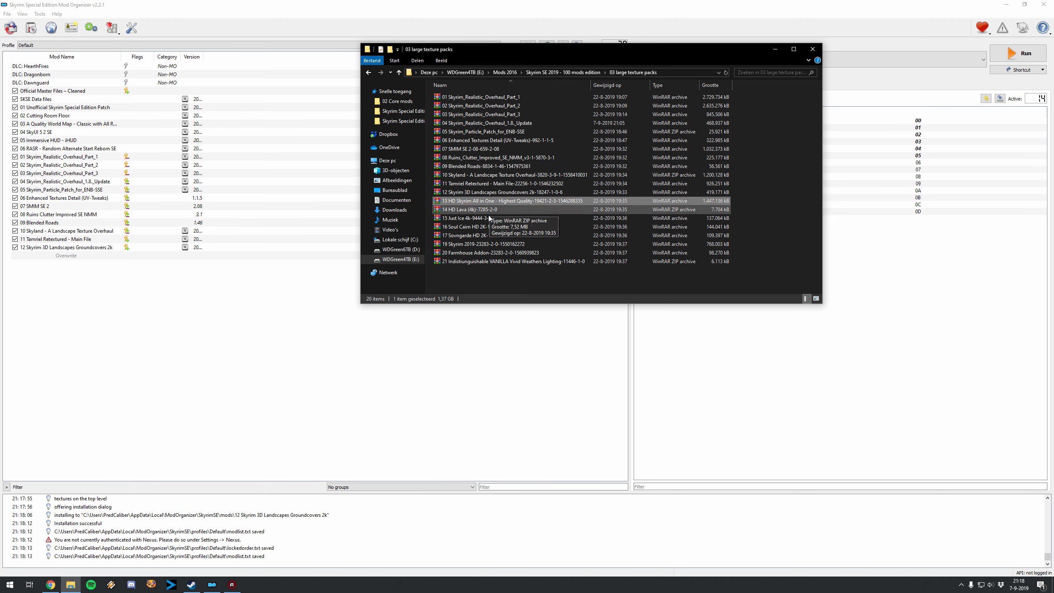
- In Chrome, close the Skyrim 3D Landscapes page and open the files list of MystiriousDawn's HD Skyrim from the Part 3 guide
{"action": "left_click", "coordinate": [50, 583]}
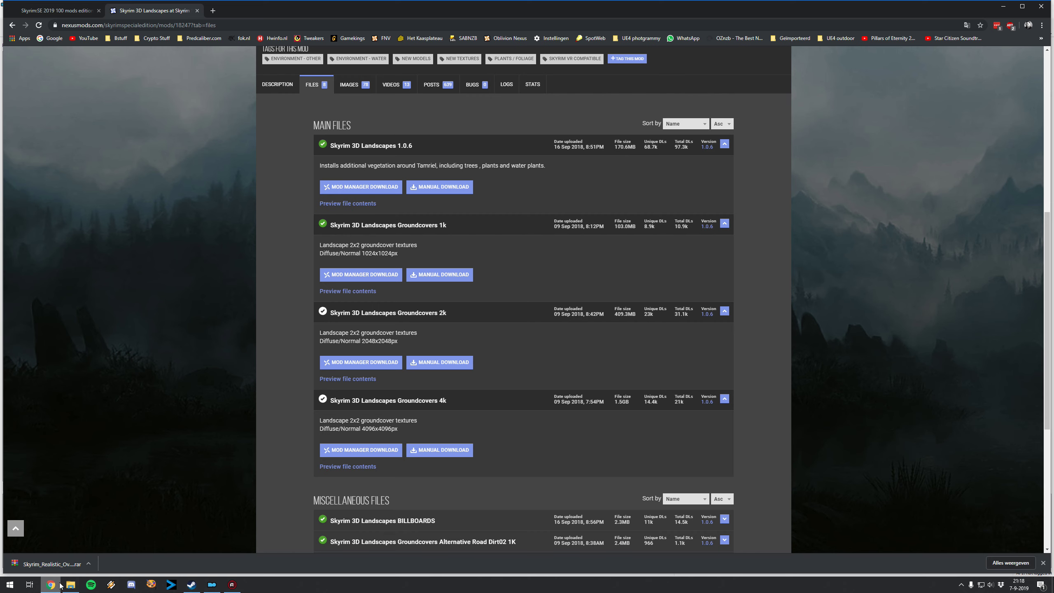
{"action": "left_click", "coordinate": [197, 11]}
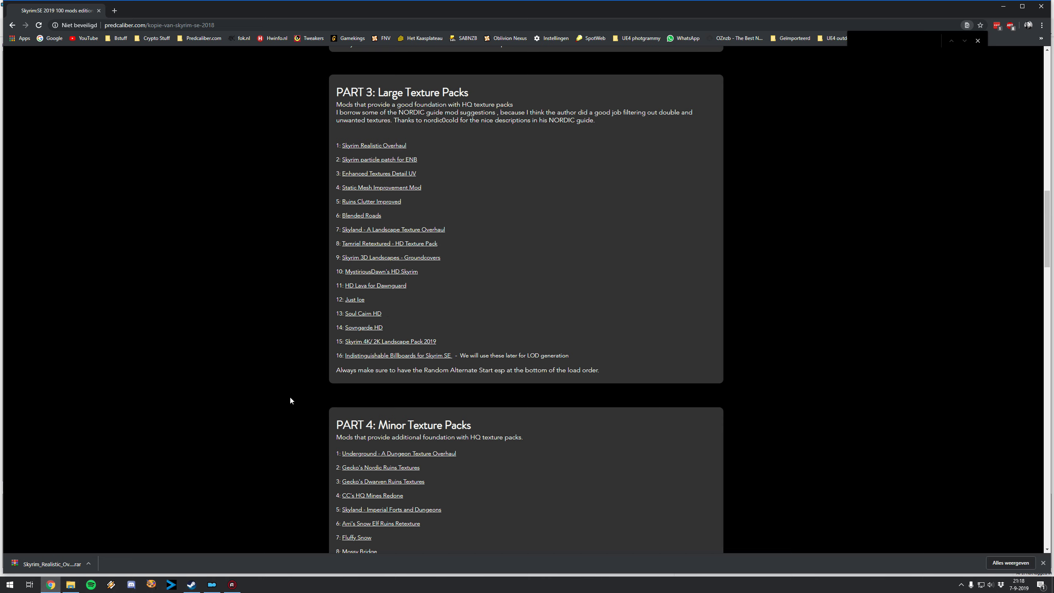
{"action": "left_click", "coordinate": [206, 586]}
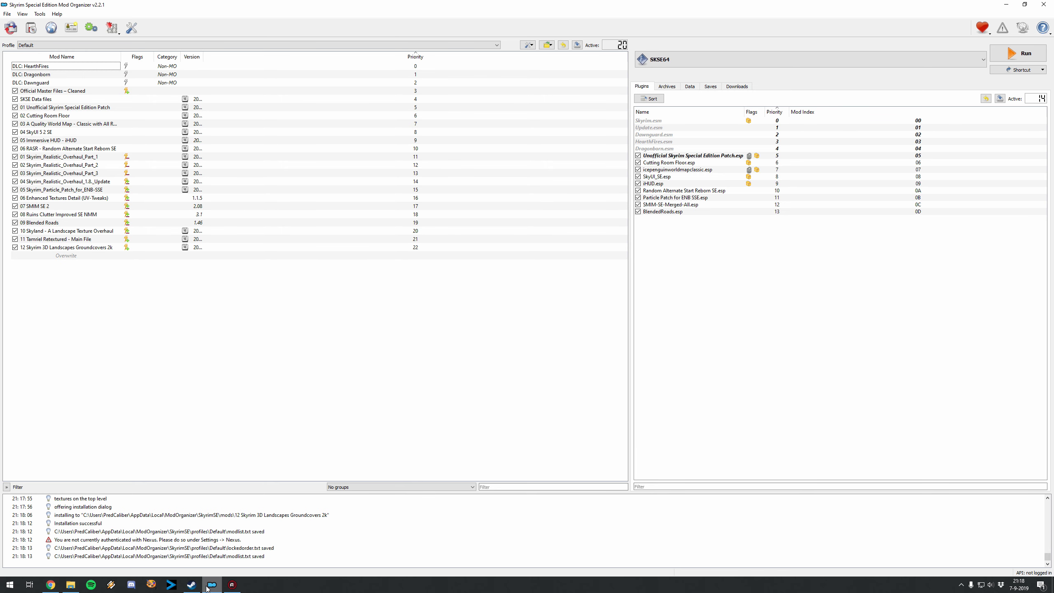
{"action": "left_click", "coordinate": [210, 585]}
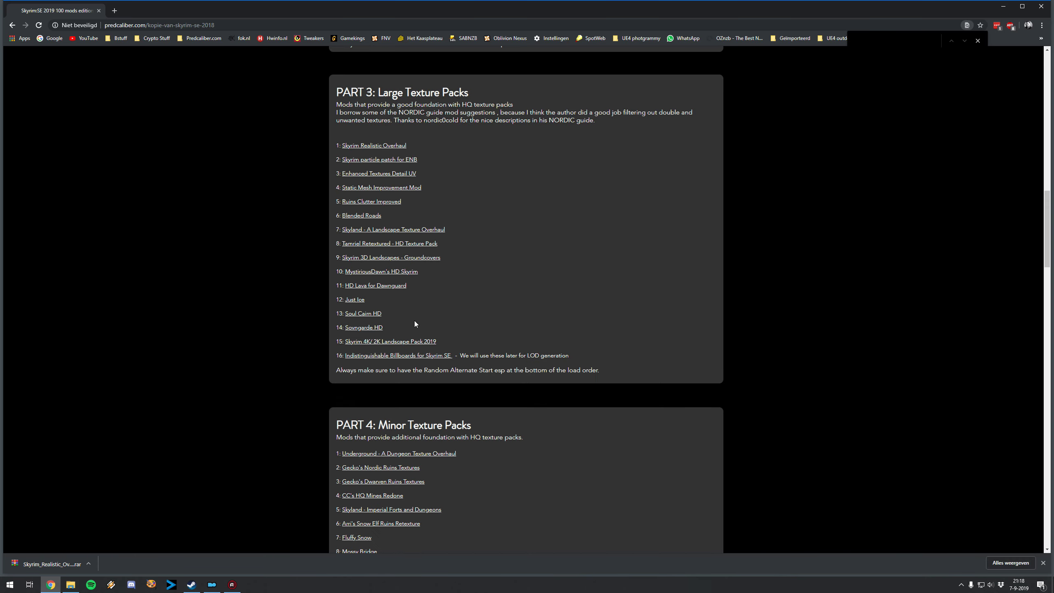
{"action": "middle_click", "coordinate": [409, 272]}
{"action": "left_click", "coordinate": [197, 6]}
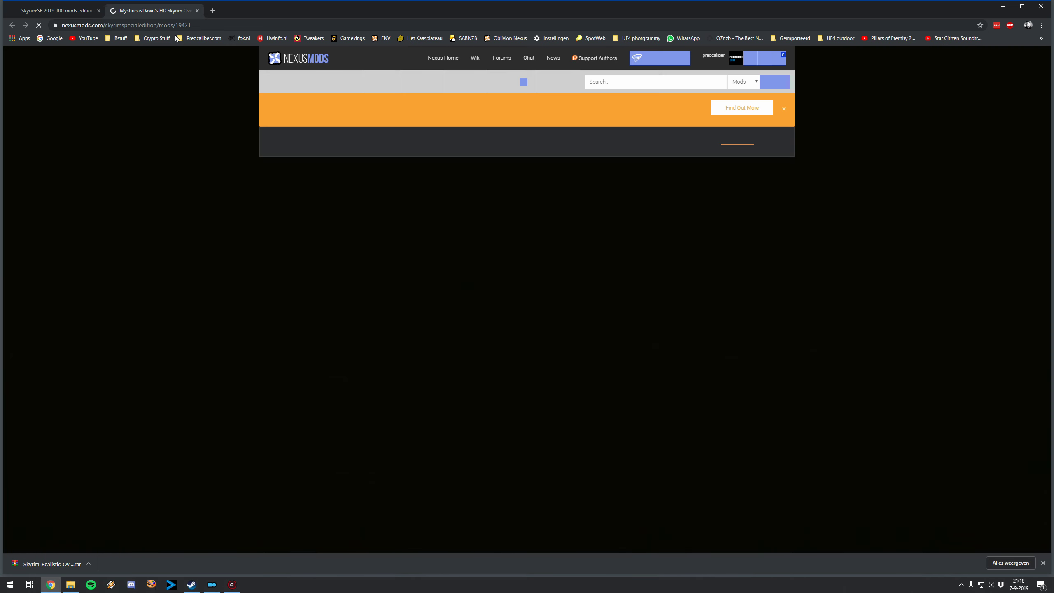
{"action": "left_click", "coordinate": [316, 464]}
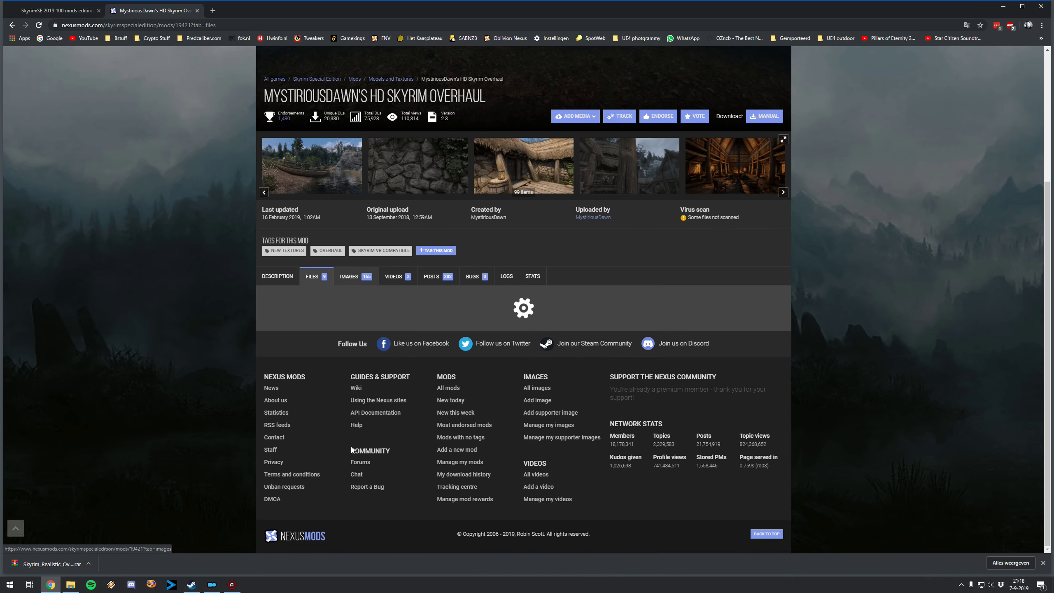
{"action": "scroll", "coordinate": [365, 373], "scroll_direction": "down", "scroll_amount": 2}
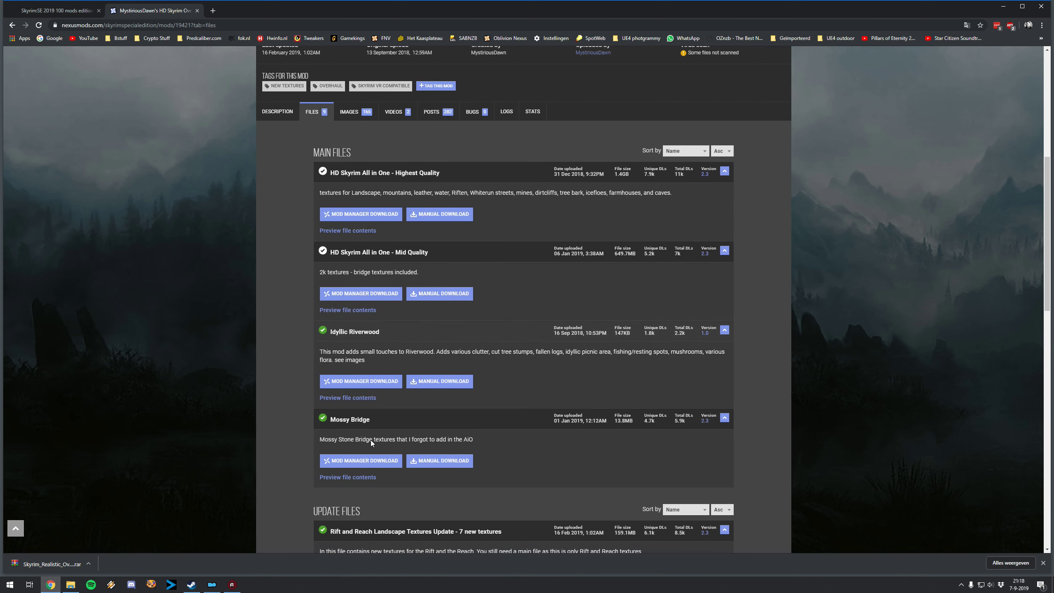
- Compare the HD Skyrim All in One main files with the archives in the 03 large texture packs folder
{"action": "left_click", "coordinate": [71, 585]}
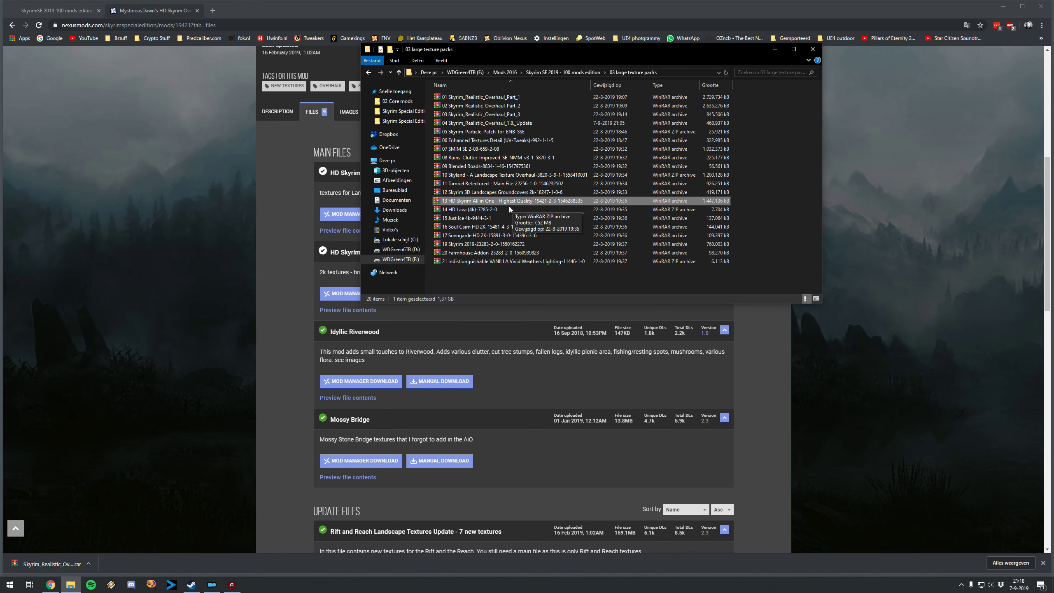
{"action": "left_click", "coordinate": [207, 353]}
{"action": "scroll", "coordinate": [266, 351], "scroll_direction": "up", "scroll_amount": 8}
{"action": "scroll", "coordinate": [266, 356], "scroll_direction": "down", "scroll_amount": 2}
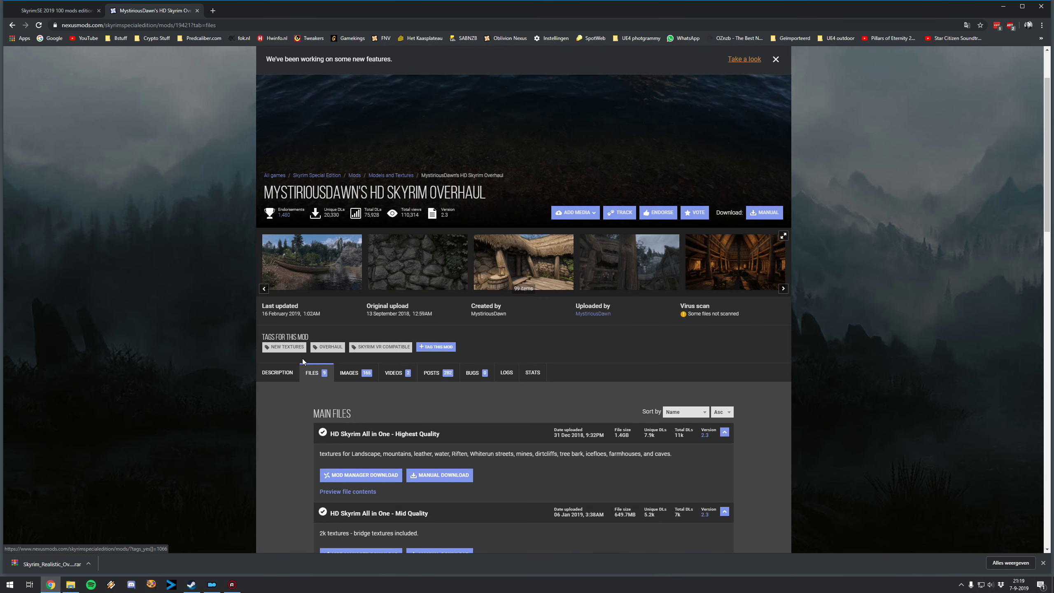
{"action": "scroll", "coordinate": [289, 457], "scroll_direction": "down", "scroll_amount": 1}
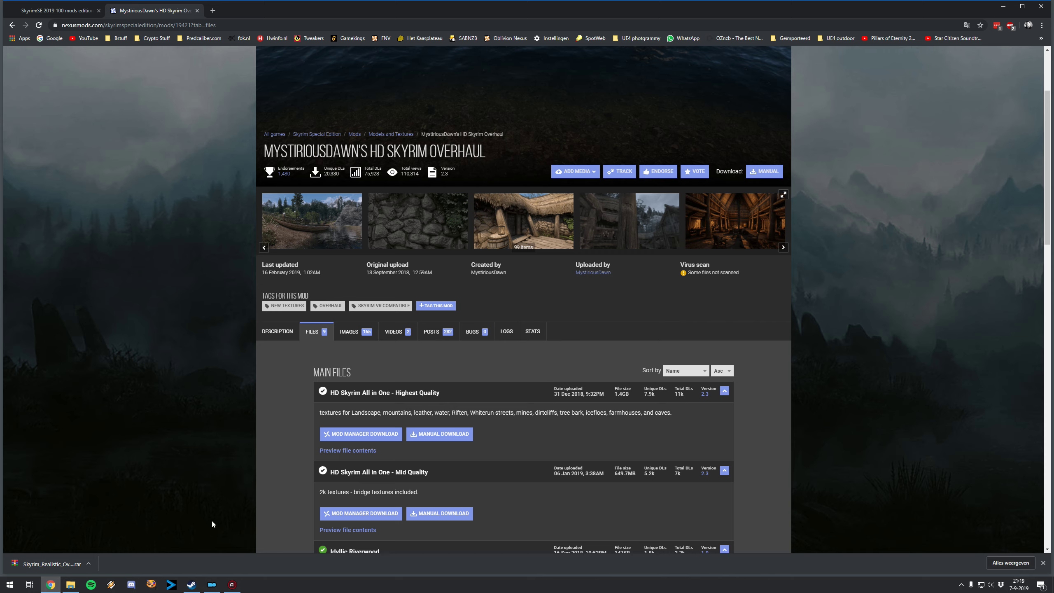
- In Mod Organizer, install the 13 HD Skyrim All in One - Highest Quality archive manually and enable the mod
{"action": "left_click", "coordinate": [212, 586]}
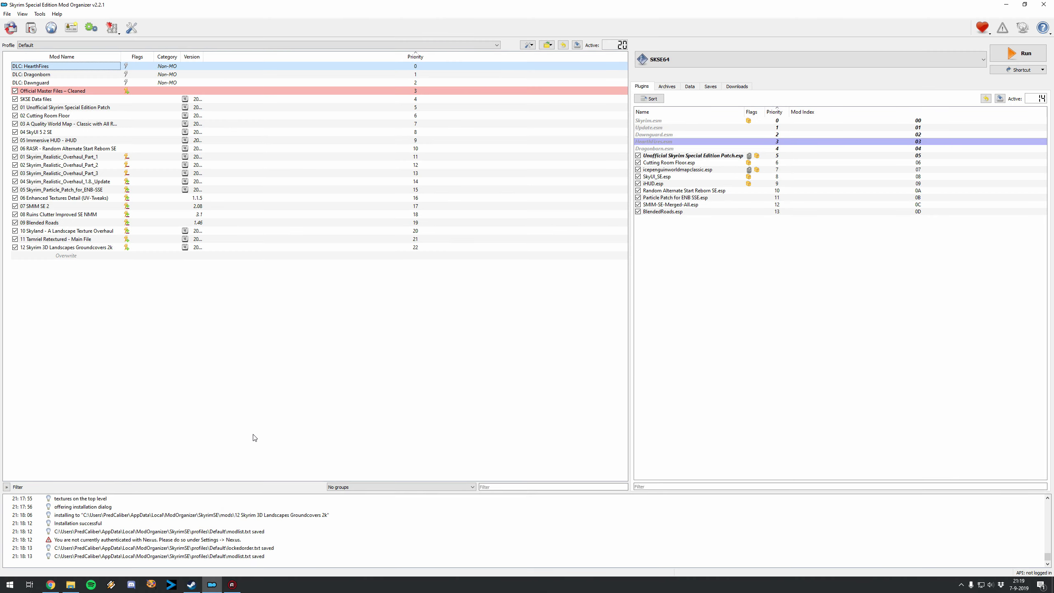
{"action": "left_click", "coordinate": [32, 28]}
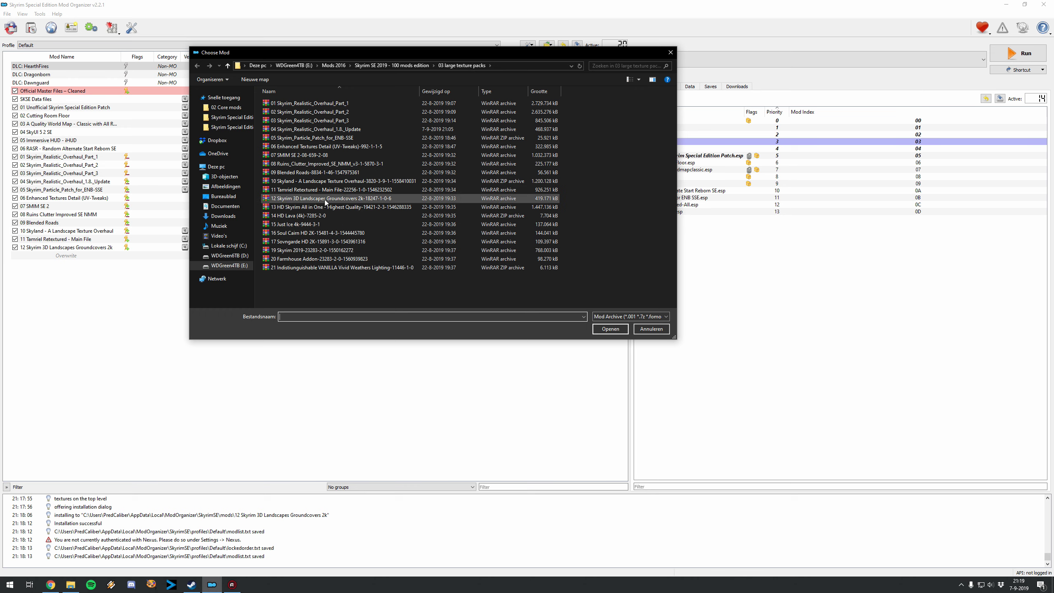
{"action": "left_click", "coordinate": [310, 206]}
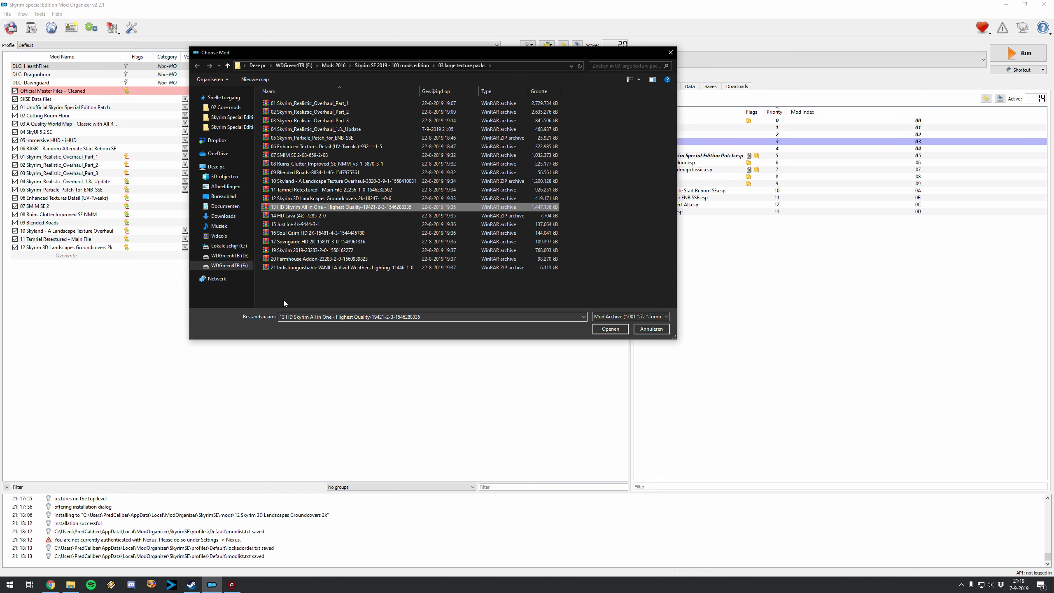
{"action": "key", "text": "Return"}
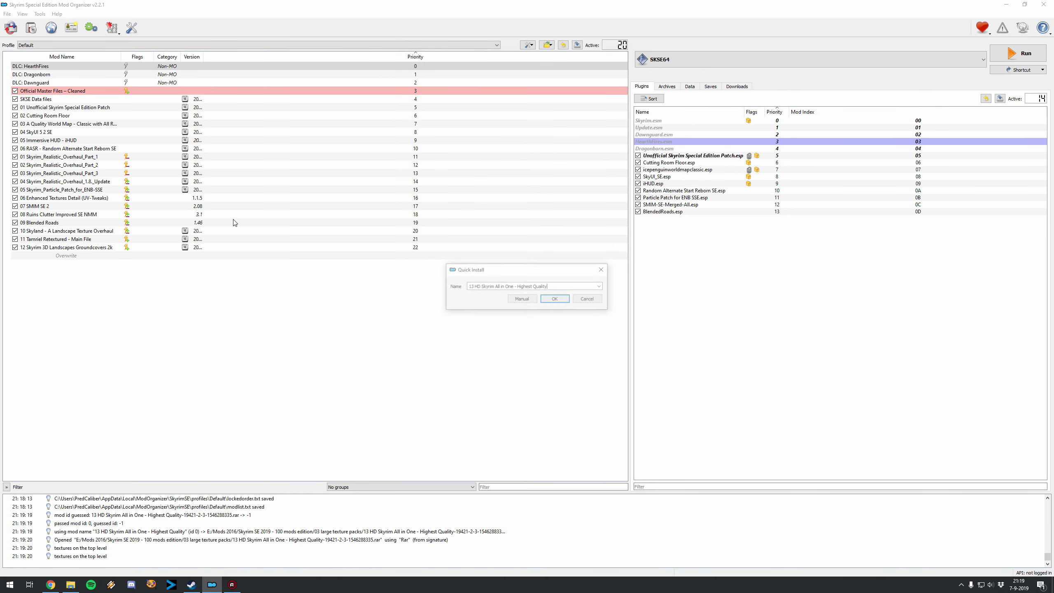
{"action": "left_click", "coordinate": [522, 299]}
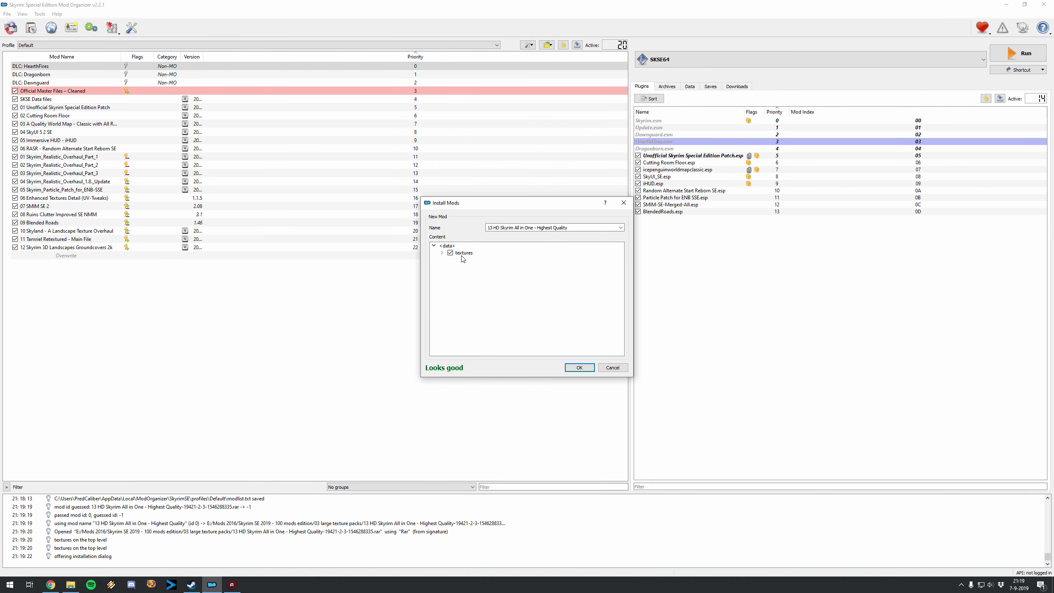
{"action": "left_click", "coordinate": [576, 371]}
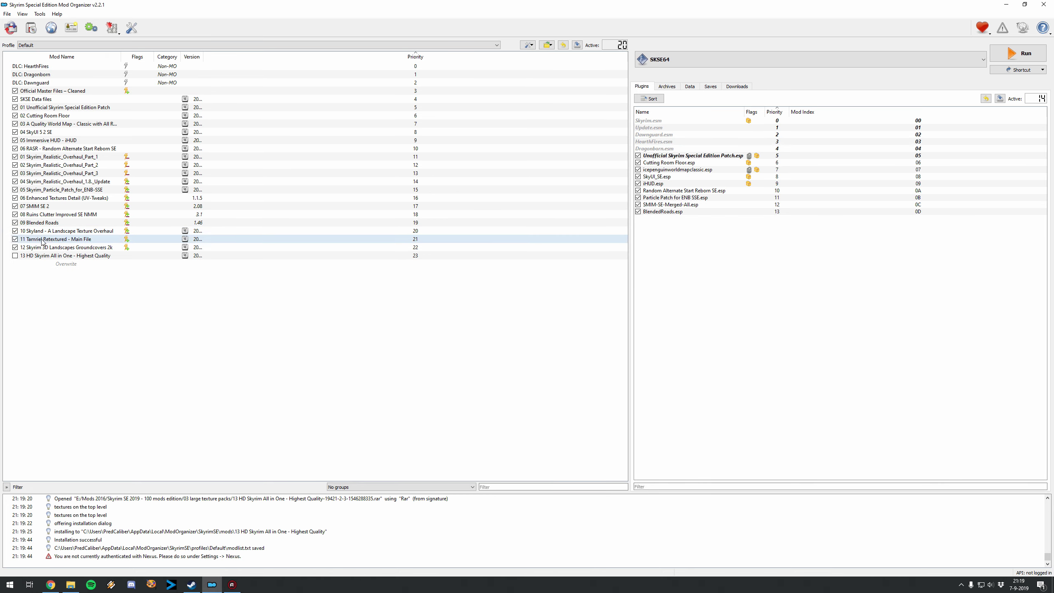
{"action": "left_click", "coordinate": [14, 255]}
- In Chrome, close the HD Skyrim page and open guide links 11 to 16, HD Lava for Dawnguard through Indistinguishable Billboards, in new tabs
{"action": "left_click", "coordinate": [51, 584]}
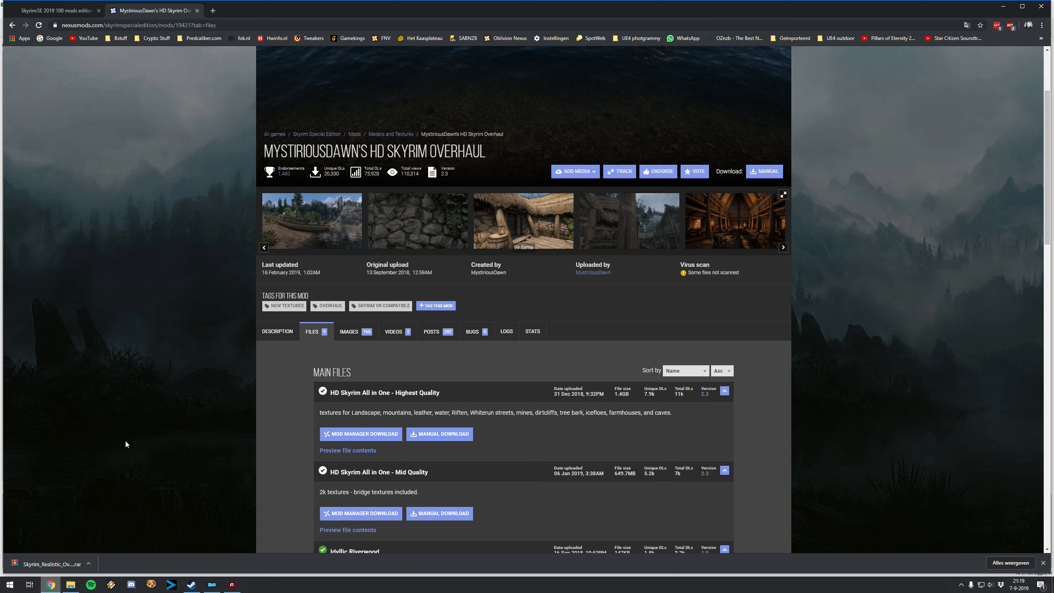
{"action": "left_click", "coordinate": [198, 11]}
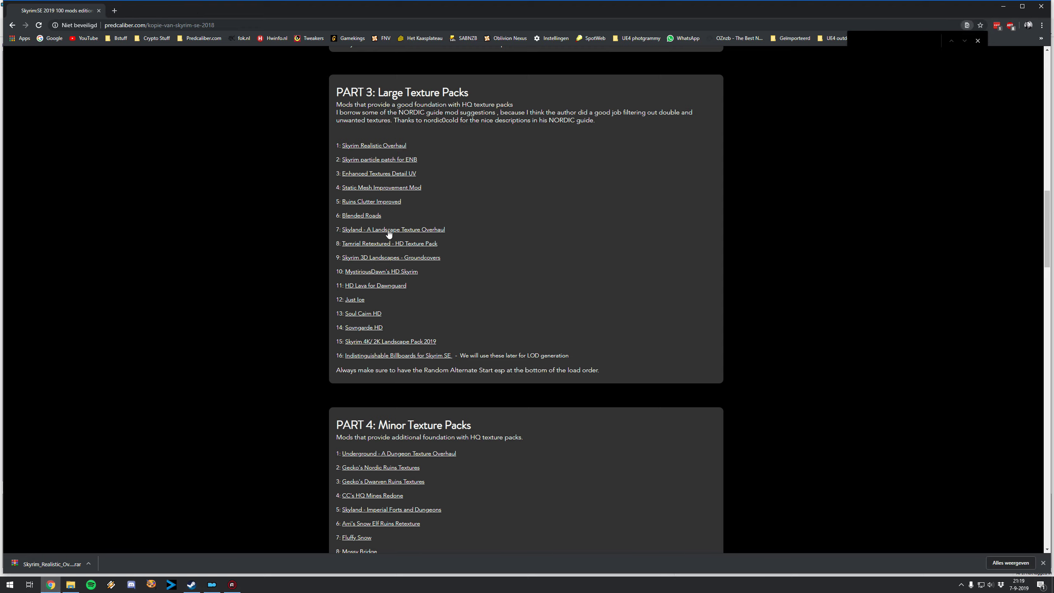
{"action": "middle_click", "coordinate": [390, 287]}
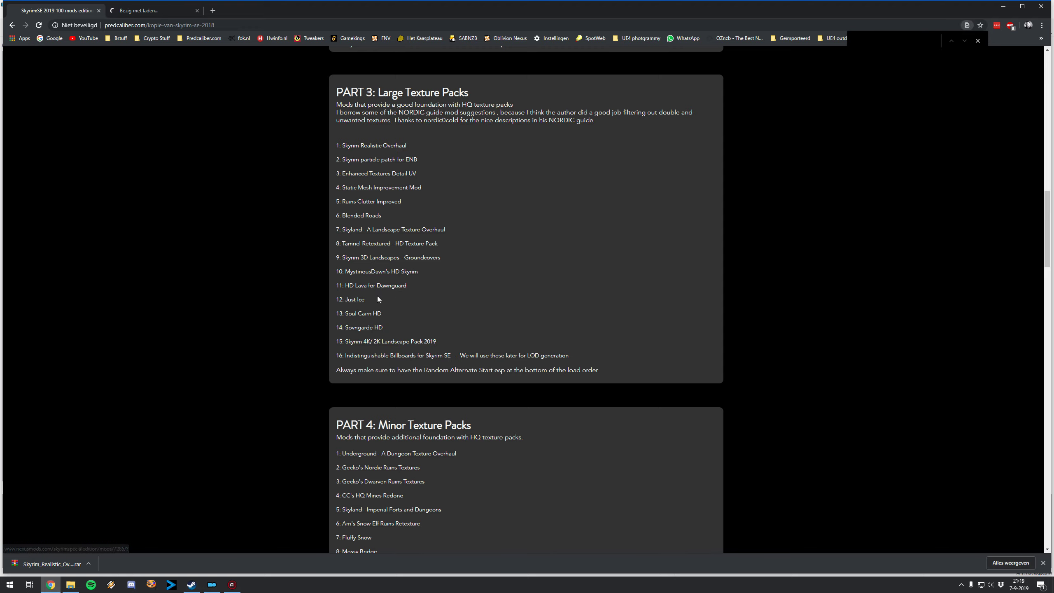
{"action": "right_click", "coordinate": [353, 300]}
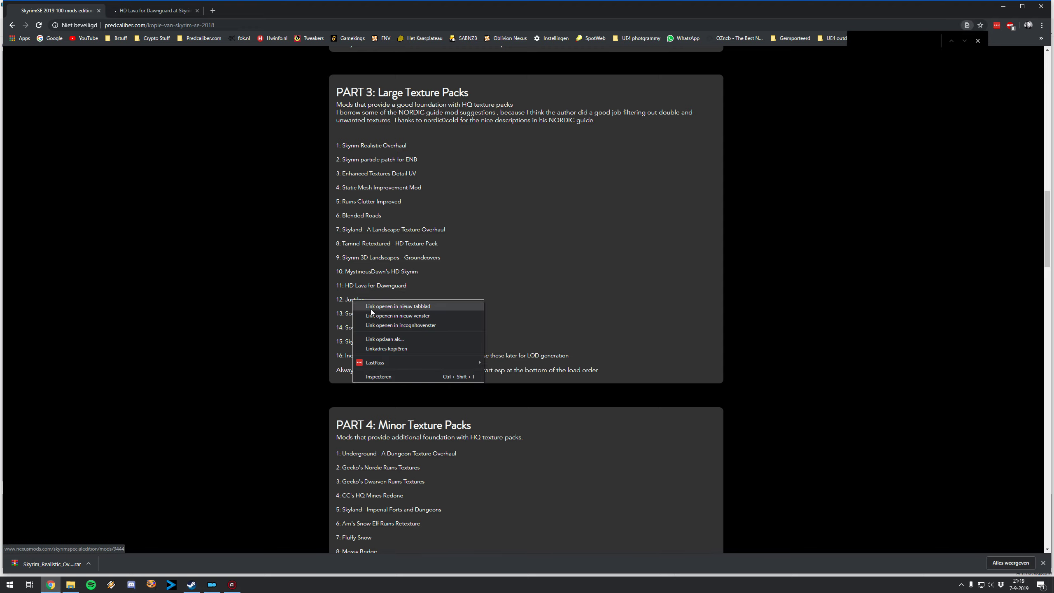
{"action": "left_click", "coordinate": [379, 307]}
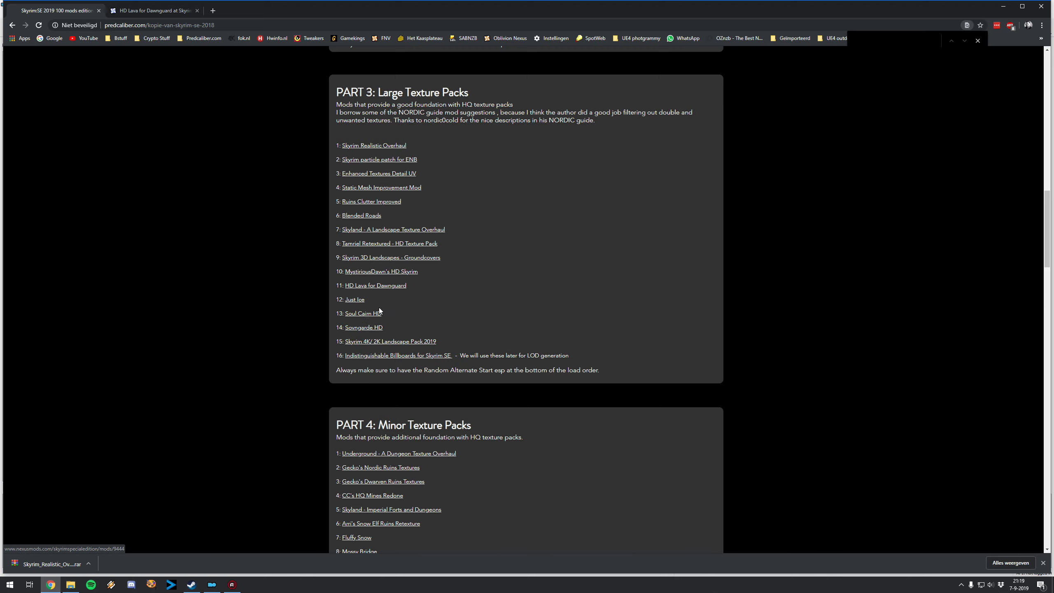
{"action": "right_click", "coordinate": [359, 315]}
{"action": "left_click", "coordinate": [391, 322]}
{"action": "right_click", "coordinate": [373, 328]}
{"action": "left_click", "coordinate": [398, 334]}
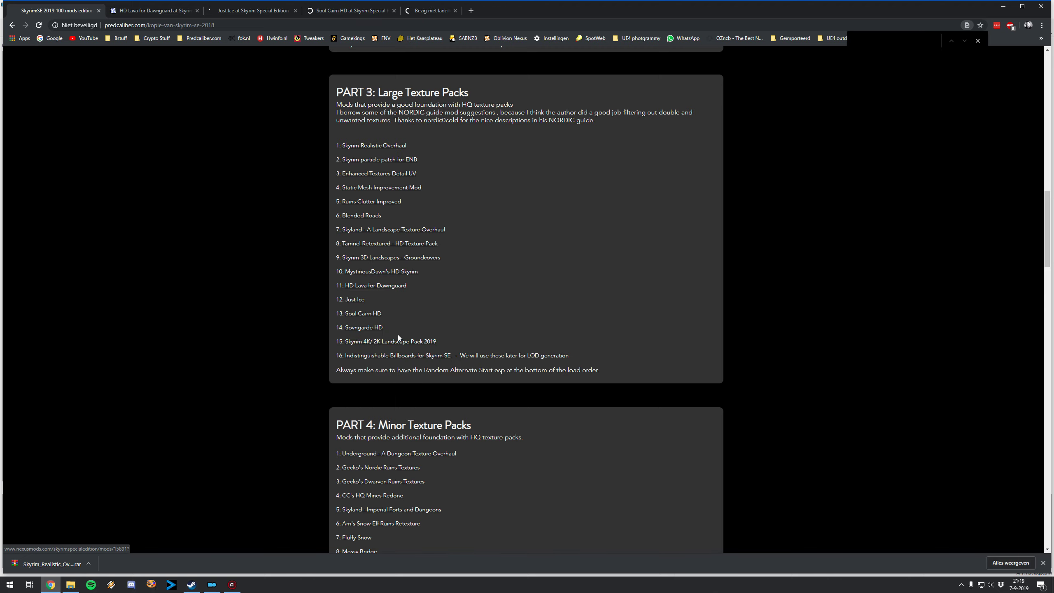
{"action": "right_click", "coordinate": [372, 343]}
{"action": "left_click", "coordinate": [397, 349]}
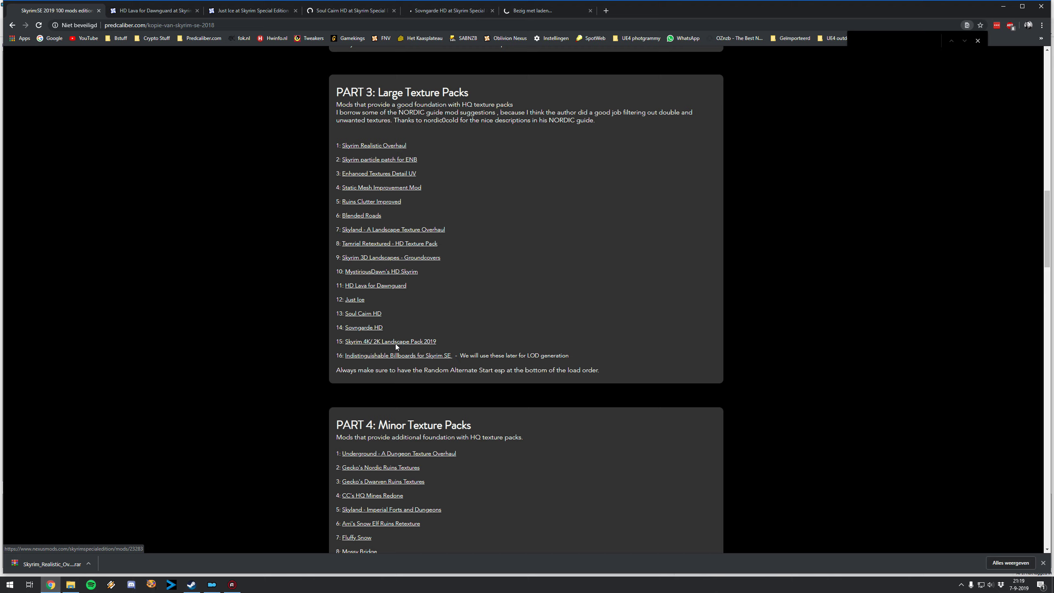
{"action": "right_click", "coordinate": [417, 356]}
{"action": "left_click", "coordinate": [440, 362]}
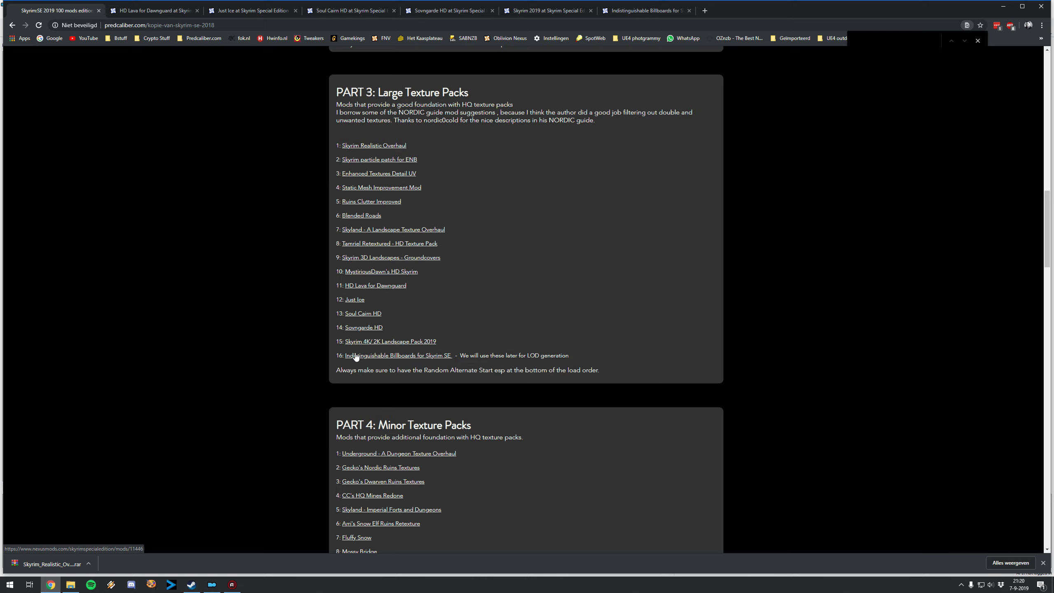
- Review the downloadable files of HD Lava for Dawnguard and the 1k, 2k, 4k and hybrid versions of Just Ice
{"action": "left_click", "coordinate": [148, 9]}
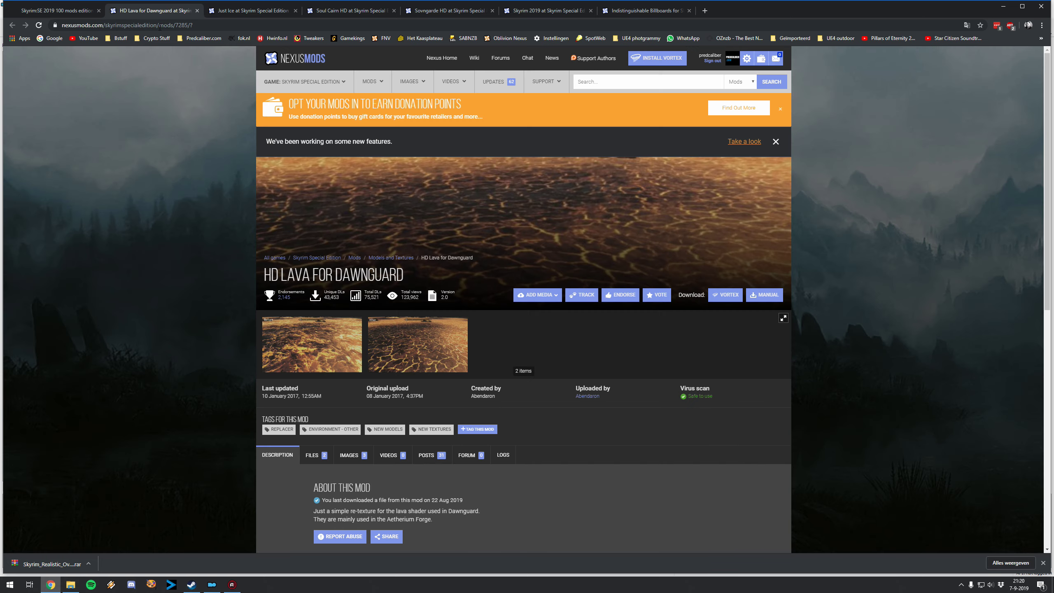
{"action": "left_click", "coordinate": [315, 455]}
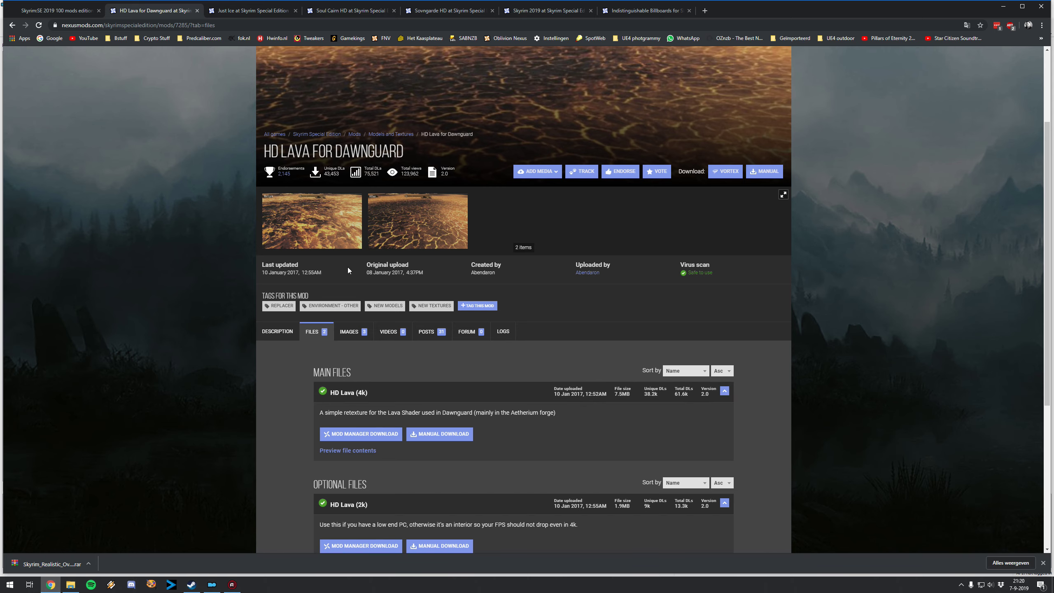
{"action": "left_click", "coordinate": [241, 17]}
{"action": "scroll", "coordinate": [336, 432], "scroll_direction": "down", "scroll_amount": 1}
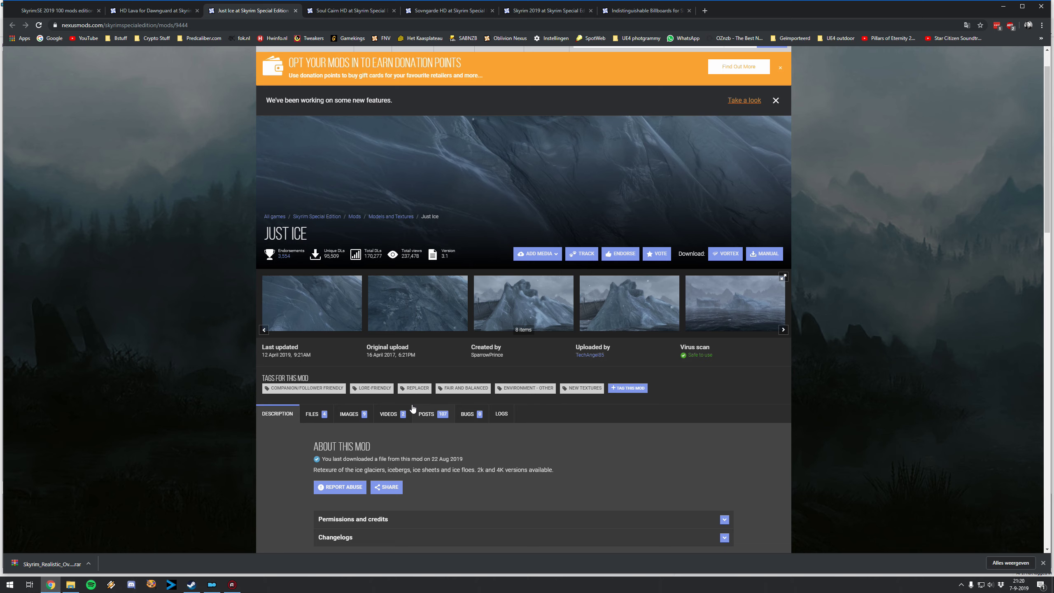
{"action": "left_click", "coordinate": [321, 417]}
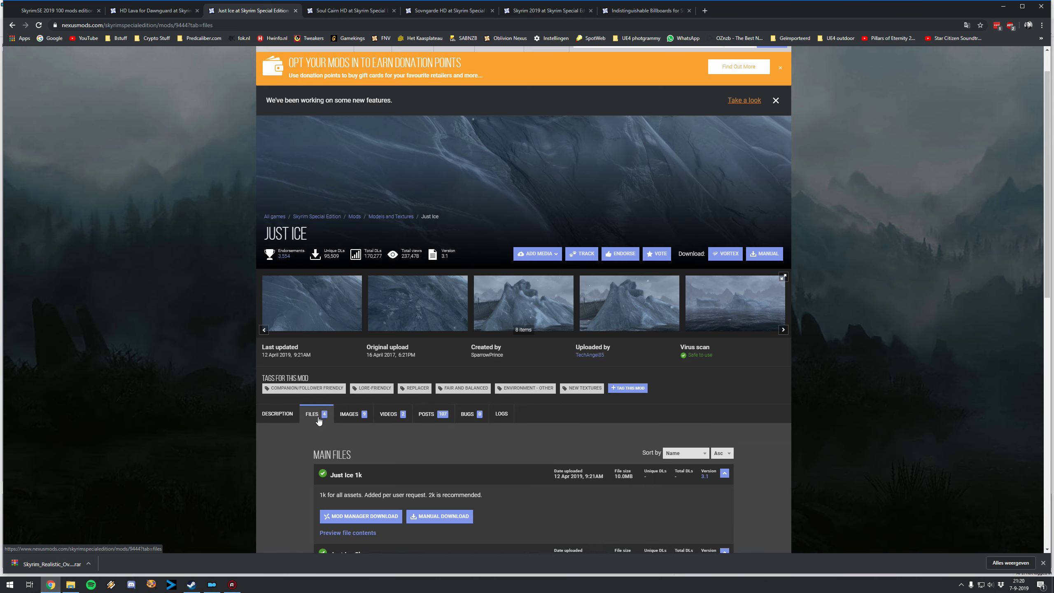
{"action": "scroll", "coordinate": [318, 421], "scroll_direction": "down", "scroll_amount": 4}
{"action": "scroll", "coordinate": [365, 357], "scroll_direction": "down", "scroll_amount": 4}
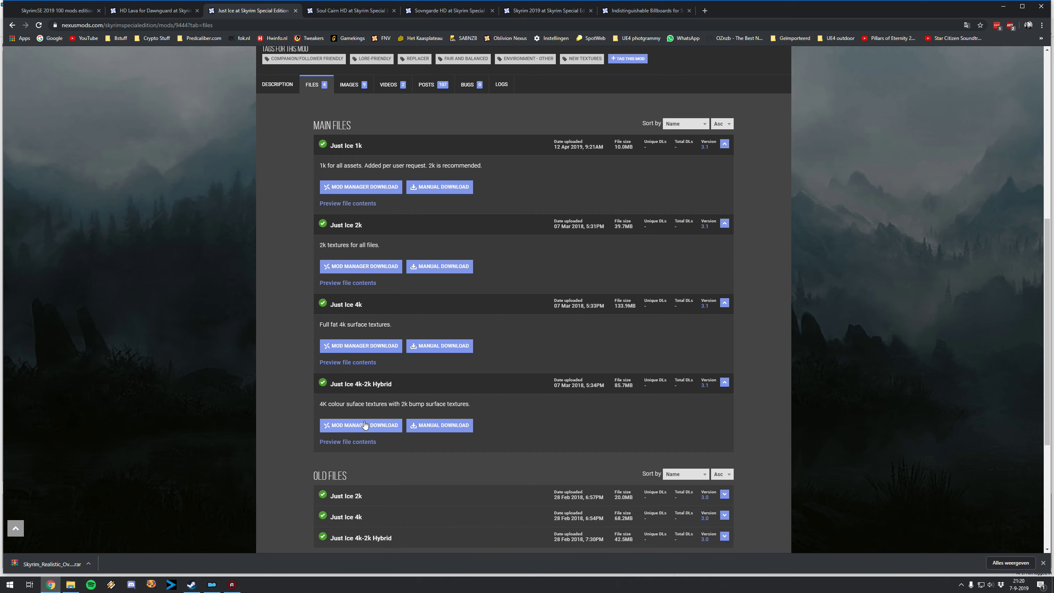
- Compare the Just Ice files with the archives in the 03 large texture packs folder and view the mod's Vanilla Medium image
{"action": "left_click", "coordinate": [71, 584]}
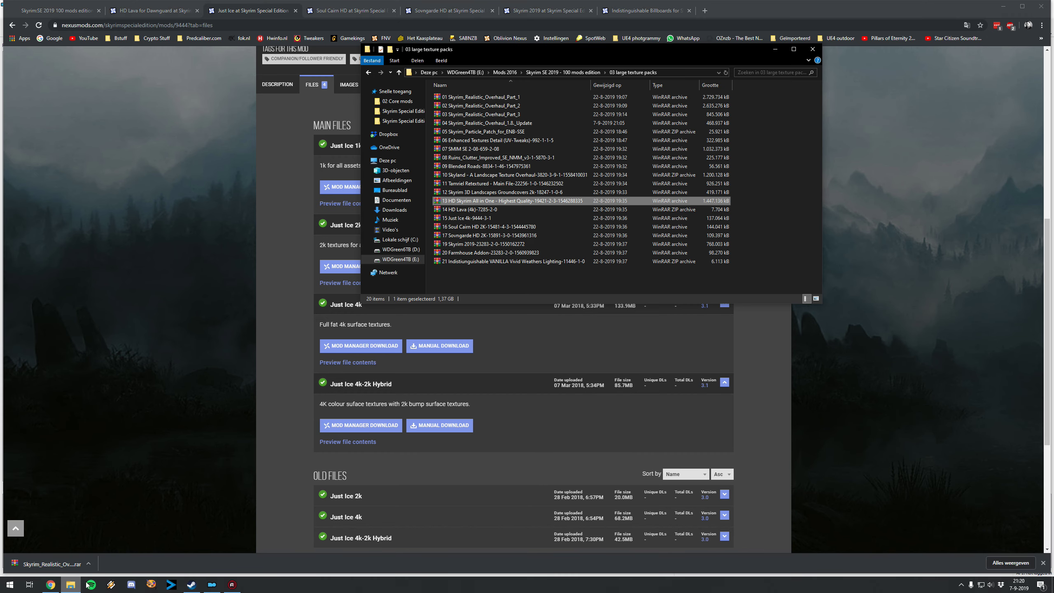
{"action": "left_click", "coordinate": [259, 379]}
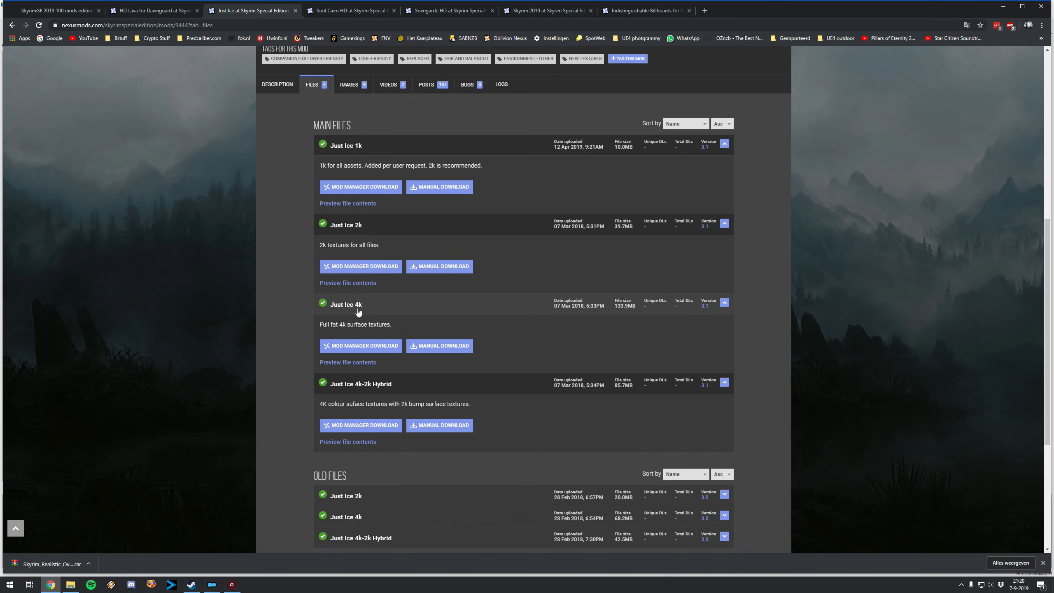
{"action": "scroll", "coordinate": [364, 312], "scroll_direction": "up", "scroll_amount": 6}
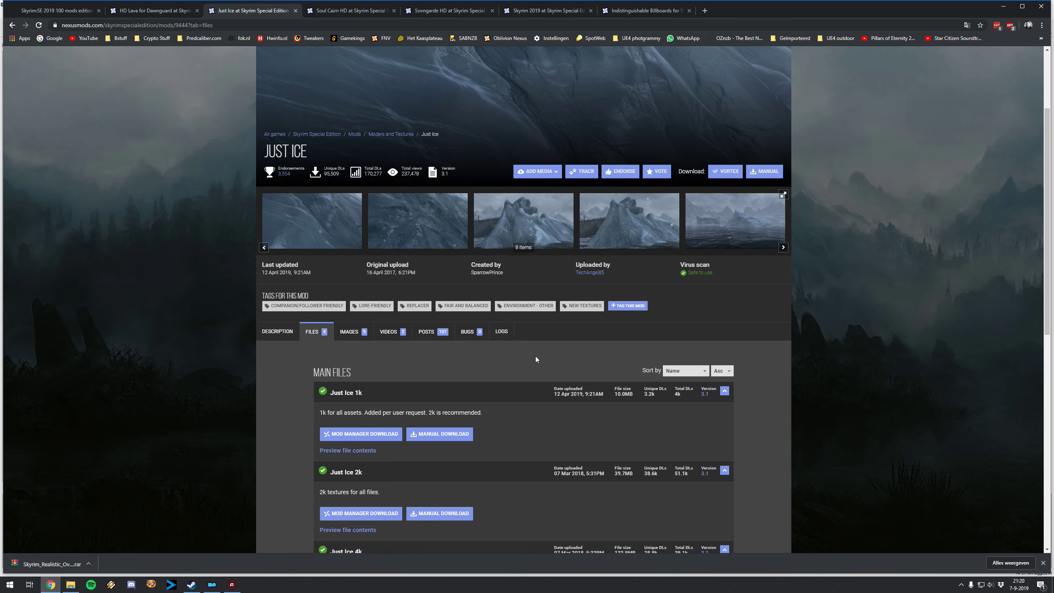
{"action": "left_click", "coordinate": [627, 229]}
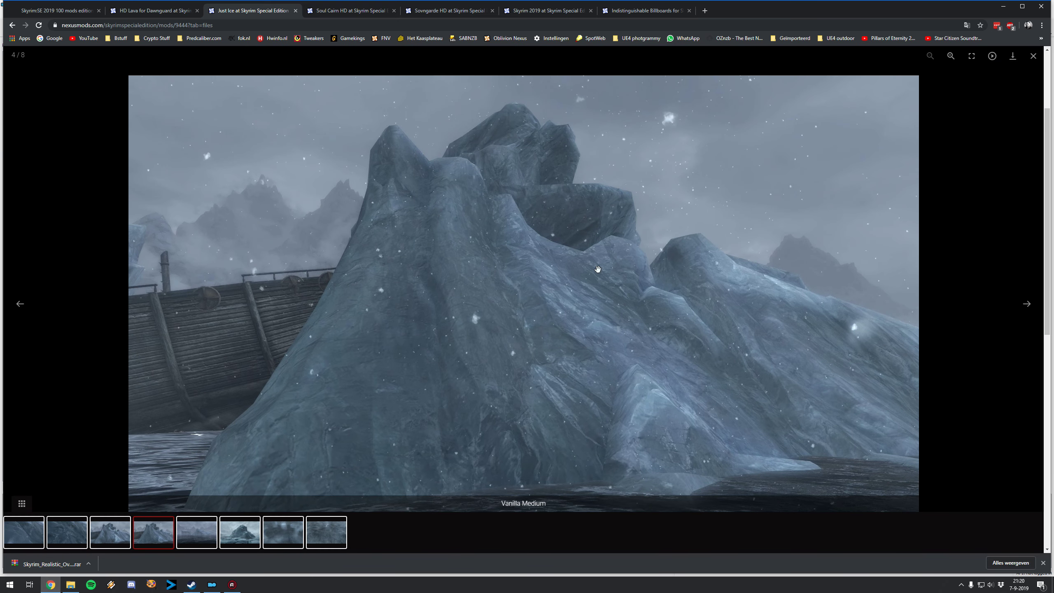
{"action": "key", "text": "Escape"}
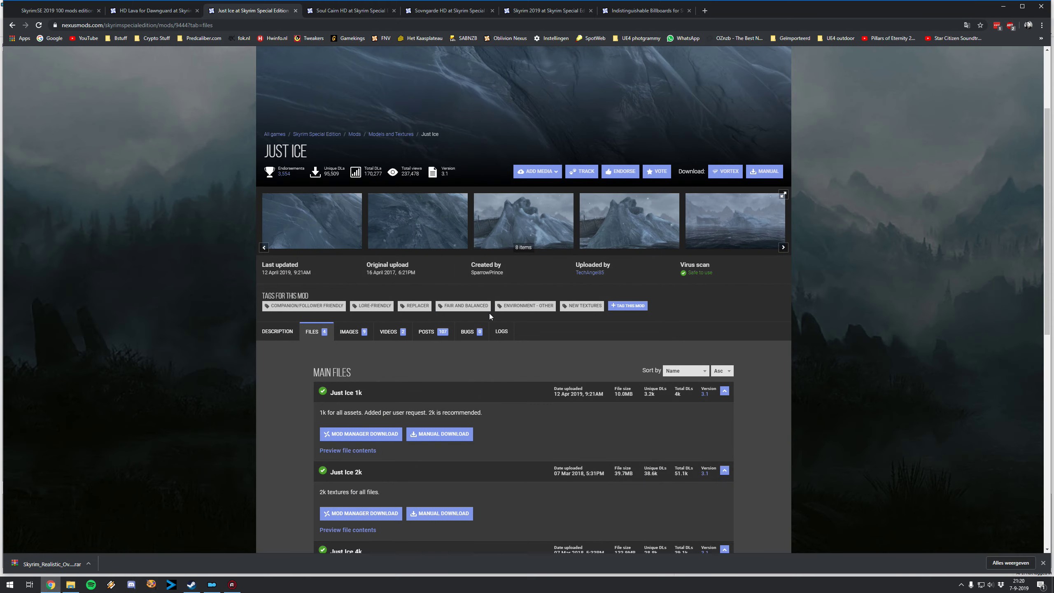
{"action": "scroll", "coordinate": [483, 235], "scroll_direction": "down", "scroll_amount": 4}
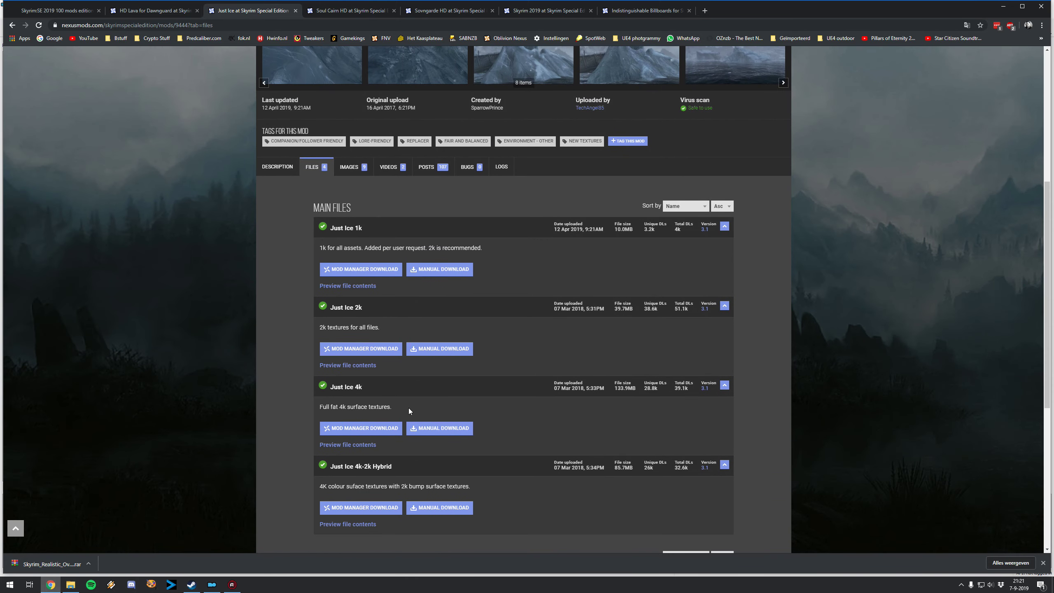
- Review the downloadable files of Soul Cairn HD and compare them with the archives in the 03 large texture packs folder
{"action": "scroll", "coordinate": [397, 437], "scroll_direction": "up", "scroll_amount": 4}
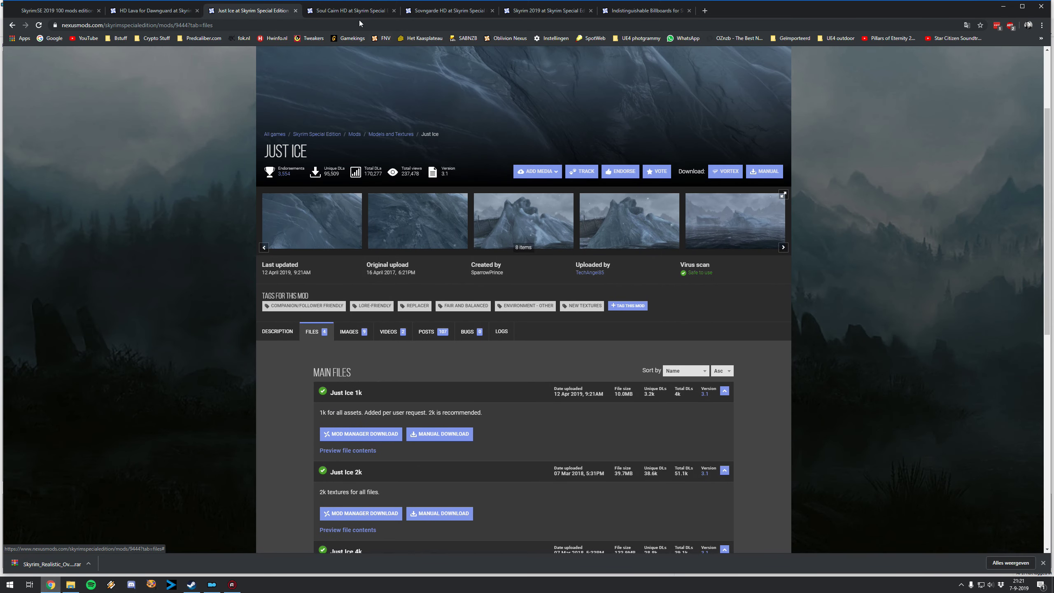
{"action": "left_click", "coordinate": [351, 10]}
{"action": "scroll", "coordinate": [368, 249], "scroll_direction": "down", "scroll_amount": 4}
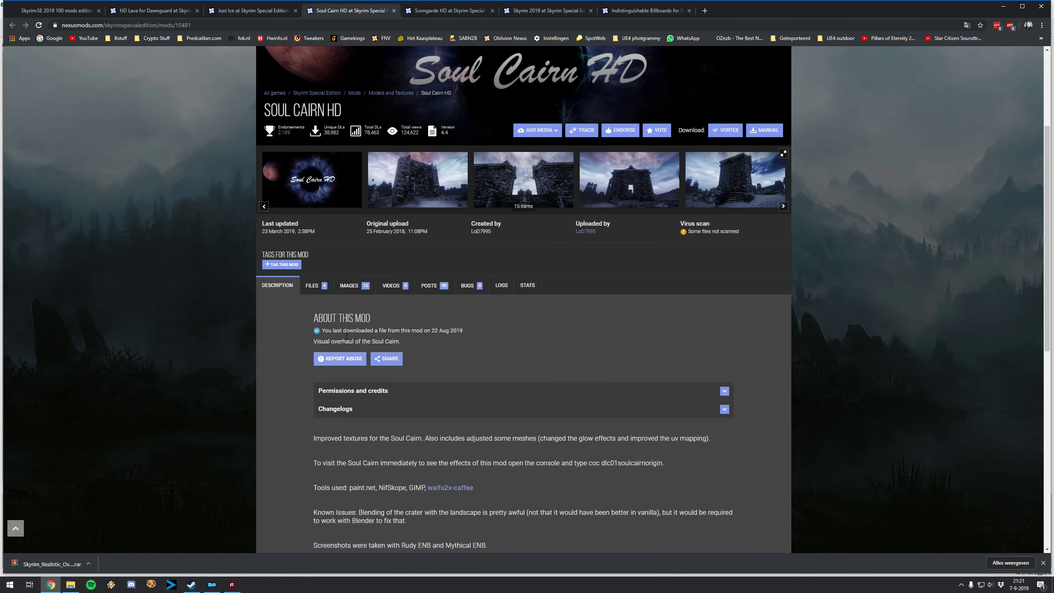
{"action": "left_click", "coordinate": [316, 279]}
{"action": "scroll", "coordinate": [416, 382], "scroll_direction": "down", "scroll_amount": 3}
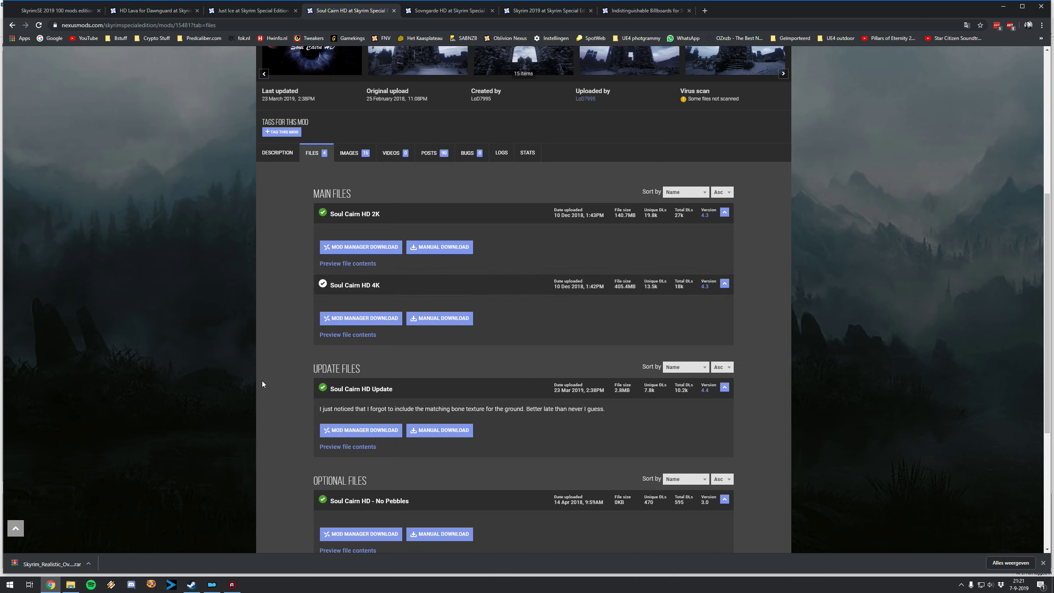
{"action": "left_click", "coordinate": [70, 588]}
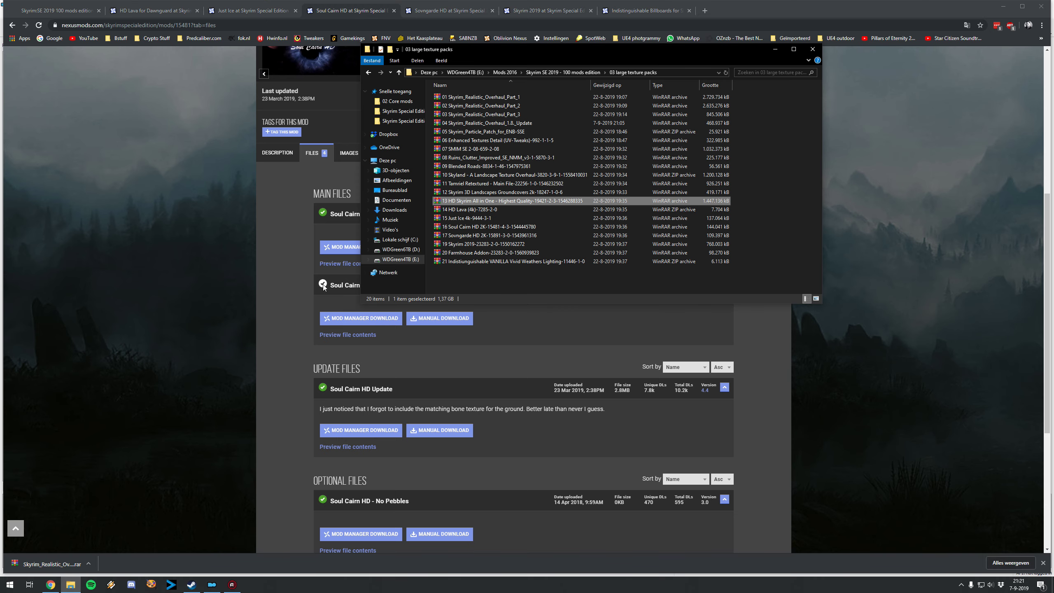
{"action": "left_click", "coordinate": [165, 441]}
{"action": "scroll", "coordinate": [350, 129], "scroll_direction": "up", "scroll_amount": 3}
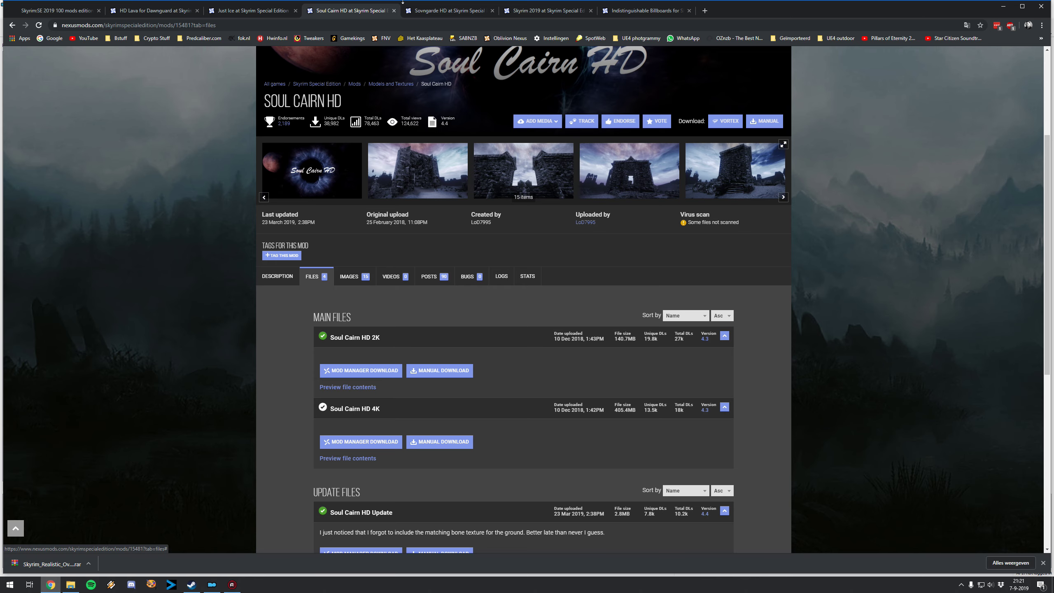
- Review the 2K and 4K main files on the Sovngarde HD mod page
{"action": "left_click", "coordinate": [451, 11]}
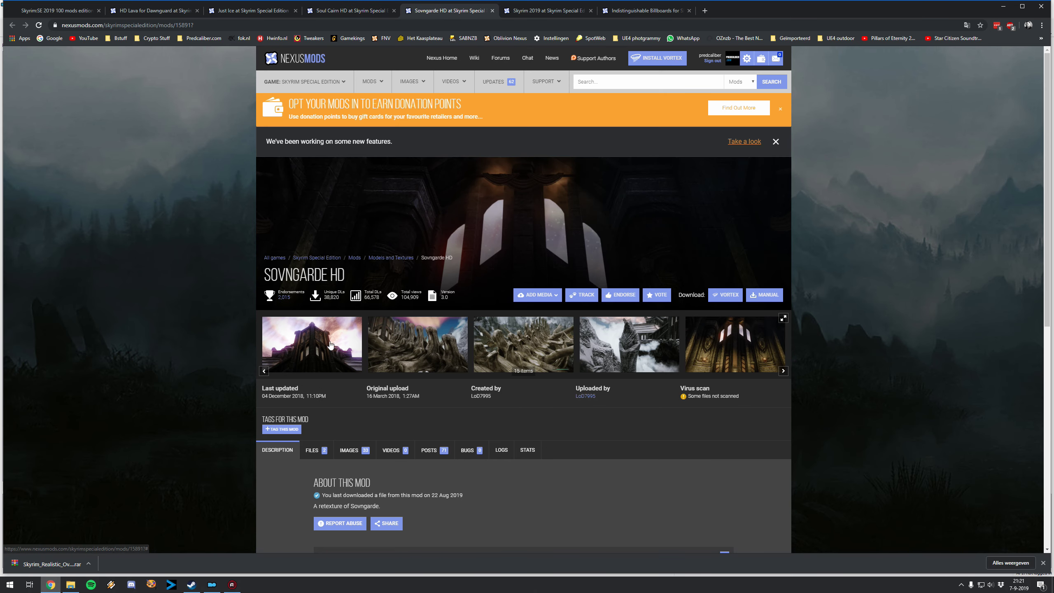
{"action": "left_click", "coordinate": [324, 447]}
{"action": "scroll", "coordinate": [350, 442], "scroll_direction": "down", "scroll_amount": 4}
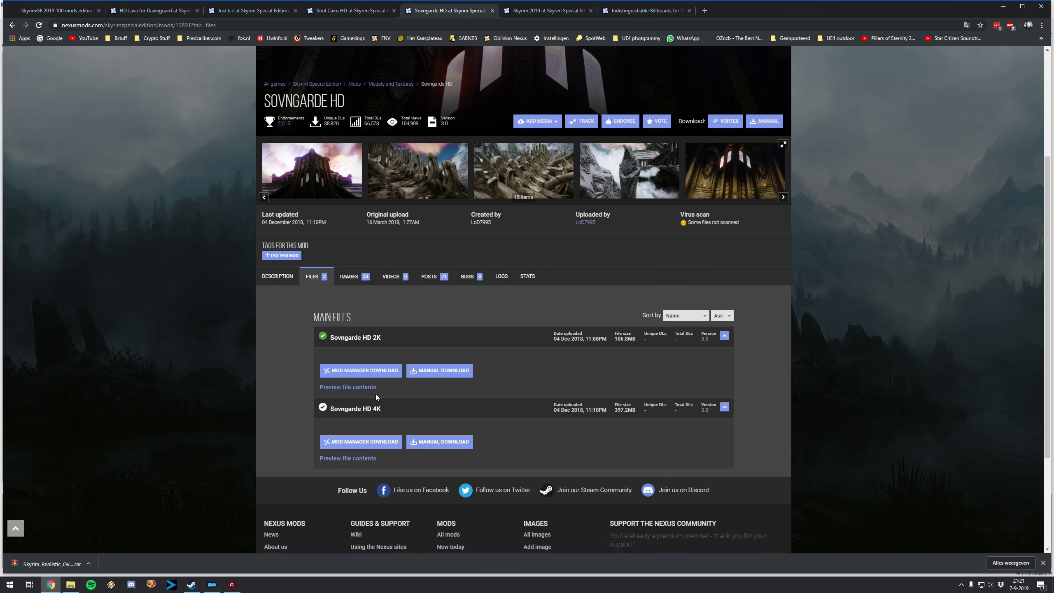
{"action": "scroll", "coordinate": [380, 378], "scroll_direction": "down", "scroll_amount": 1}
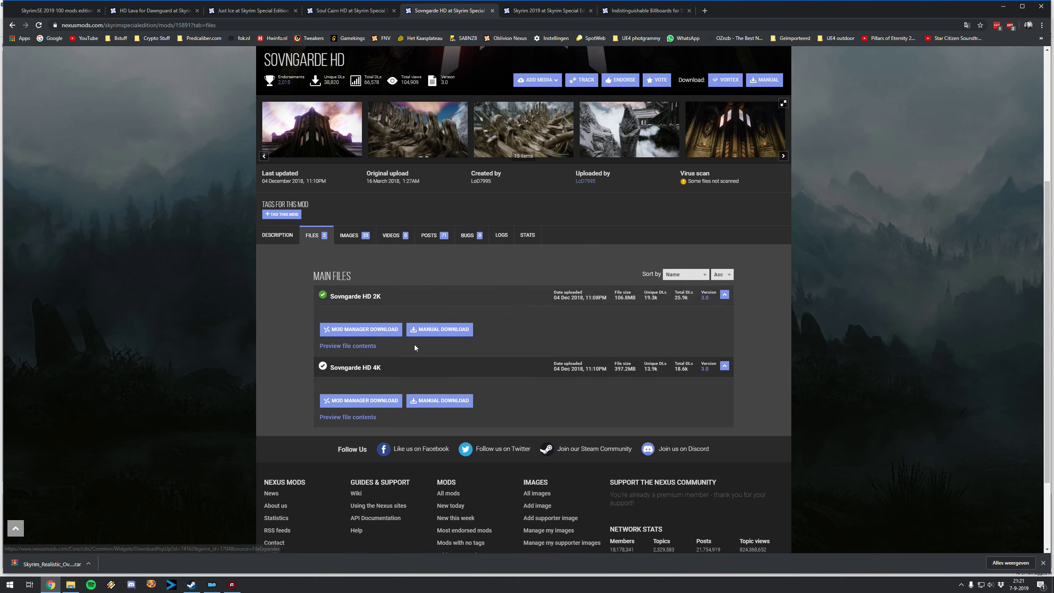
- Browse the landscape texture screenshots in the Skyrim 2019 mod's image gallery, then close the full-size viewer
{"action": "left_click", "coordinate": [530, 16]}
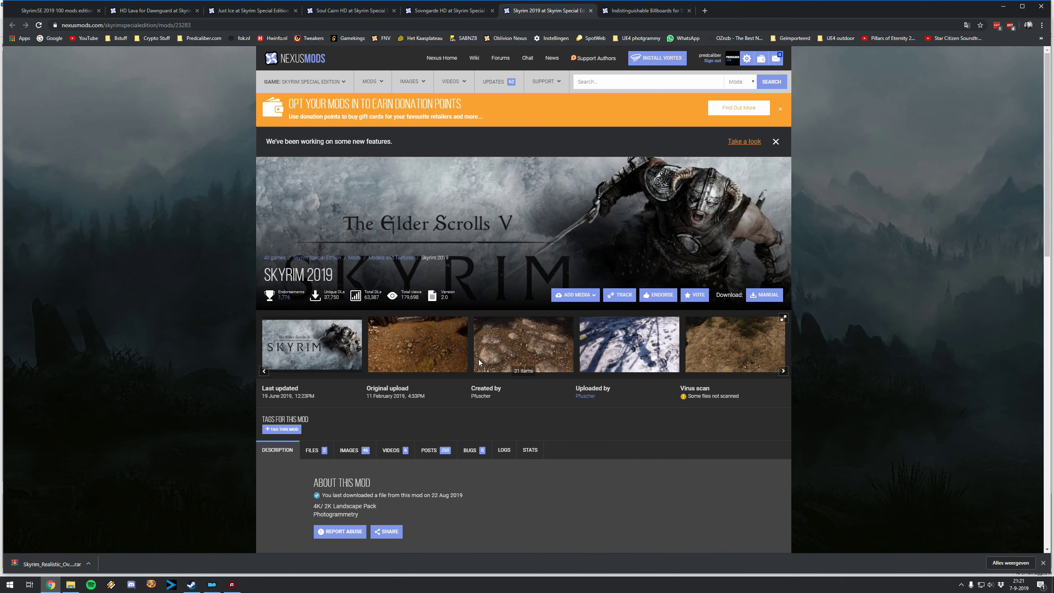
{"action": "scroll", "coordinate": [479, 363], "scroll_direction": "down", "scroll_amount": 1}
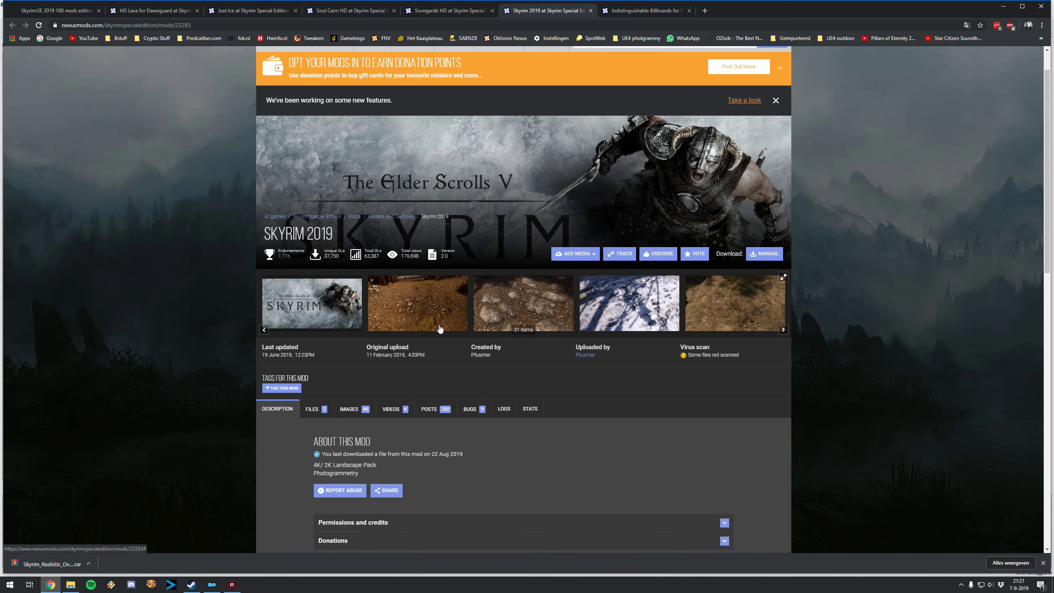
{"action": "left_click", "coordinate": [593, 316]}
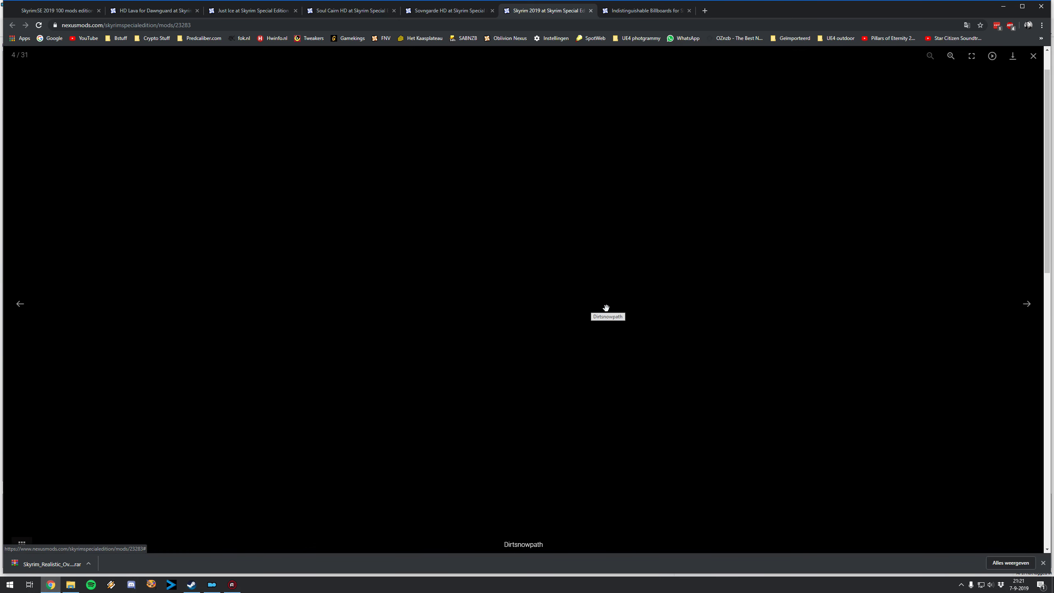
{"action": "left_click", "coordinate": [1026, 304]}
{"action": "left_click", "coordinate": [1026, 303]}
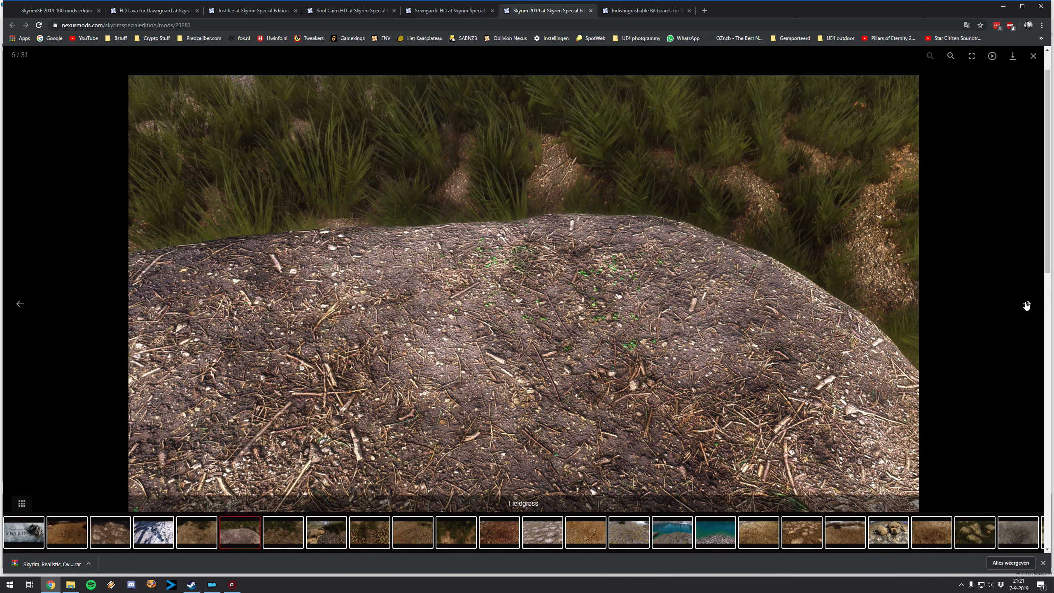
{"action": "left_click", "coordinate": [1026, 303]}
{"action": "left_click", "coordinate": [1026, 304]}
{"action": "left_click", "coordinate": [1026, 304]}
{"action": "left_click", "coordinate": [1026, 305]}
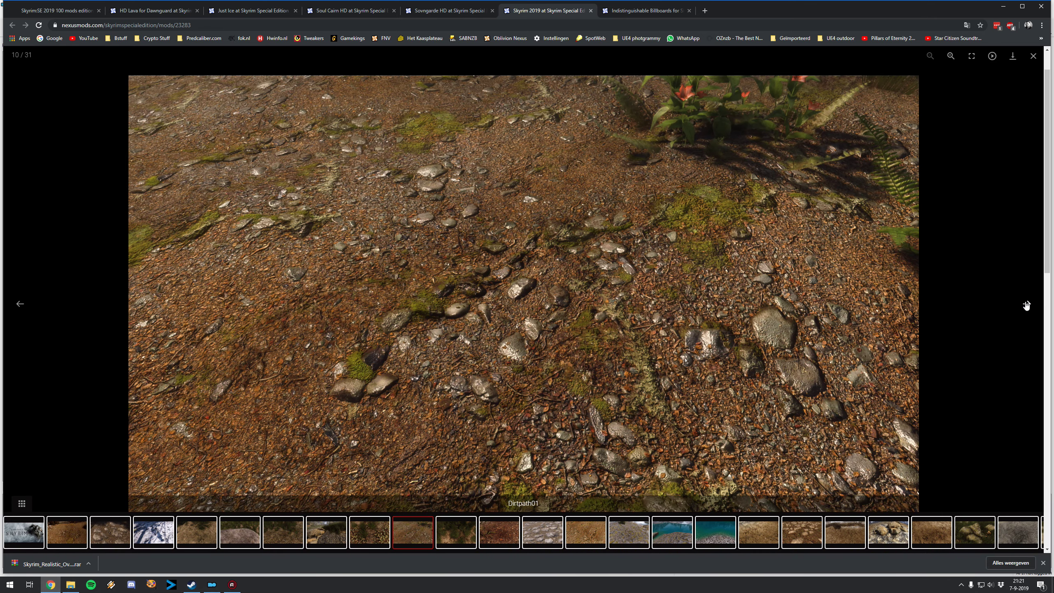
{"action": "left_click", "coordinate": [1026, 304]}
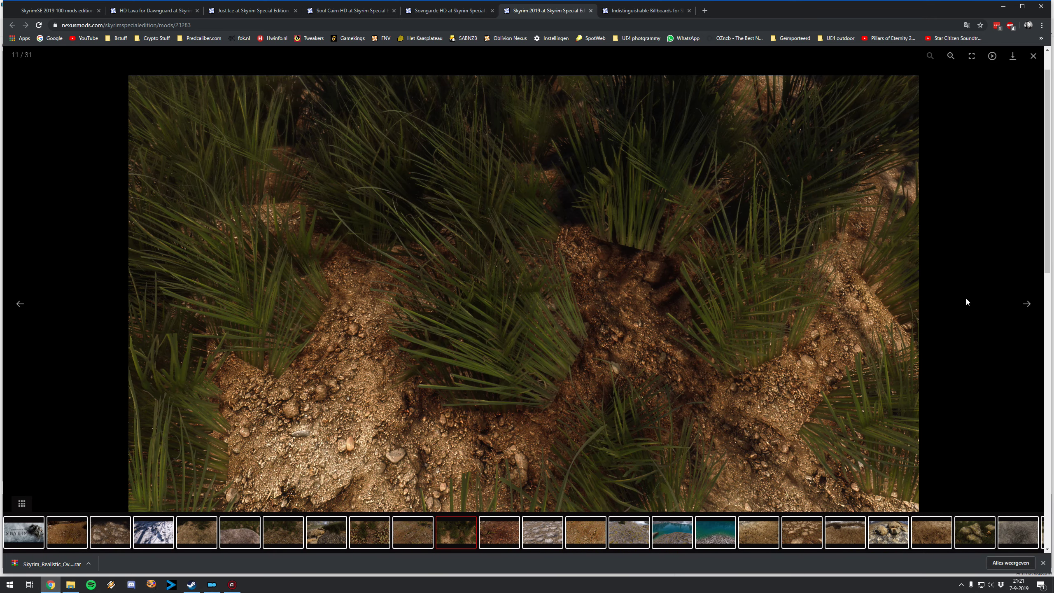
{"action": "left_click", "coordinate": [1025, 305]}
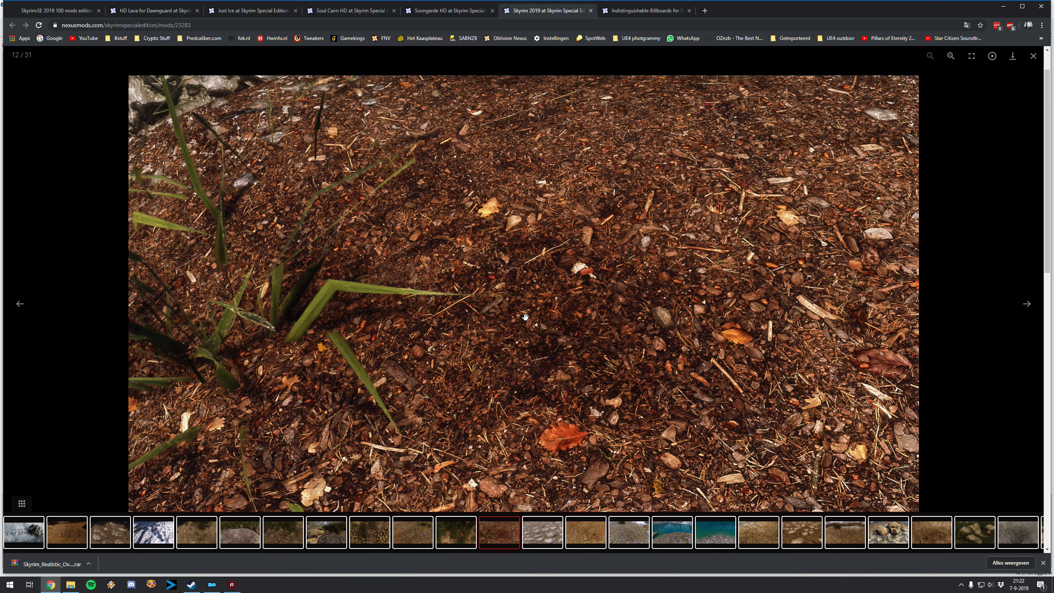
{"action": "left_click", "coordinate": [1025, 303]}
{"action": "left_click", "coordinate": [1026, 304]}
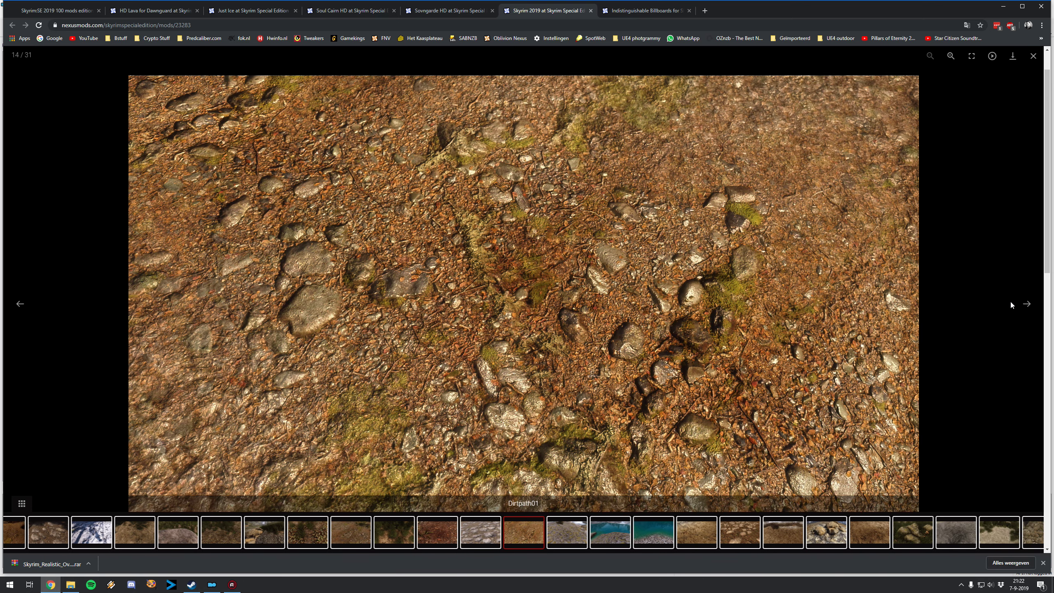
{"action": "left_click", "coordinate": [1032, 311]}
{"action": "left_click", "coordinate": [1028, 308]}
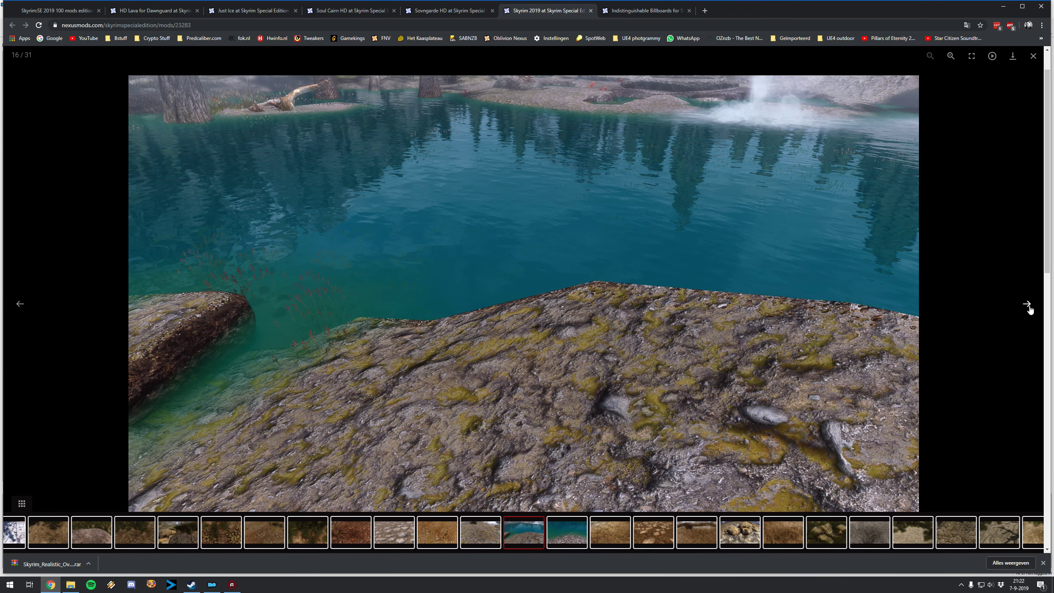
{"action": "left_click", "coordinate": [1026, 306]}
{"action": "left_click", "coordinate": [19, 304]}
{"action": "left_click", "coordinate": [19, 304]}
{"action": "left_click", "coordinate": [20, 304]}
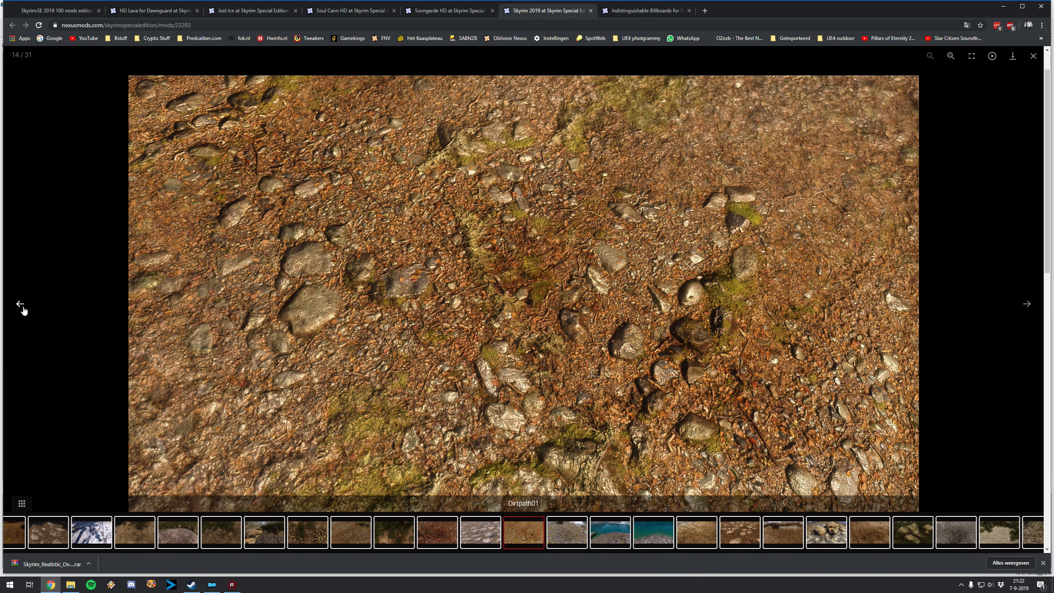
{"action": "left_click", "coordinate": [20, 305]}
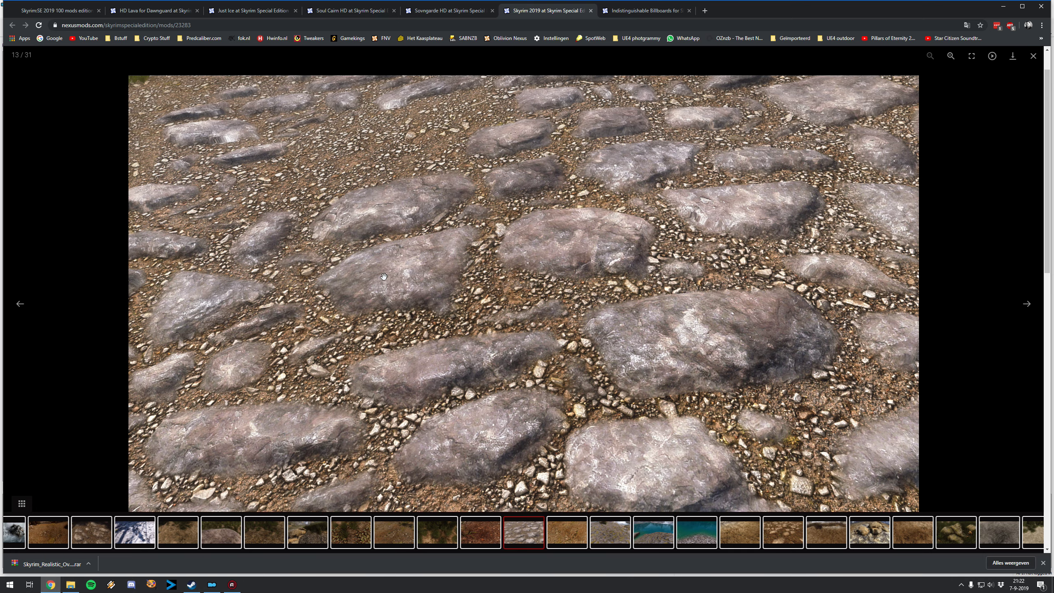
{"action": "key", "text": "Escape"}
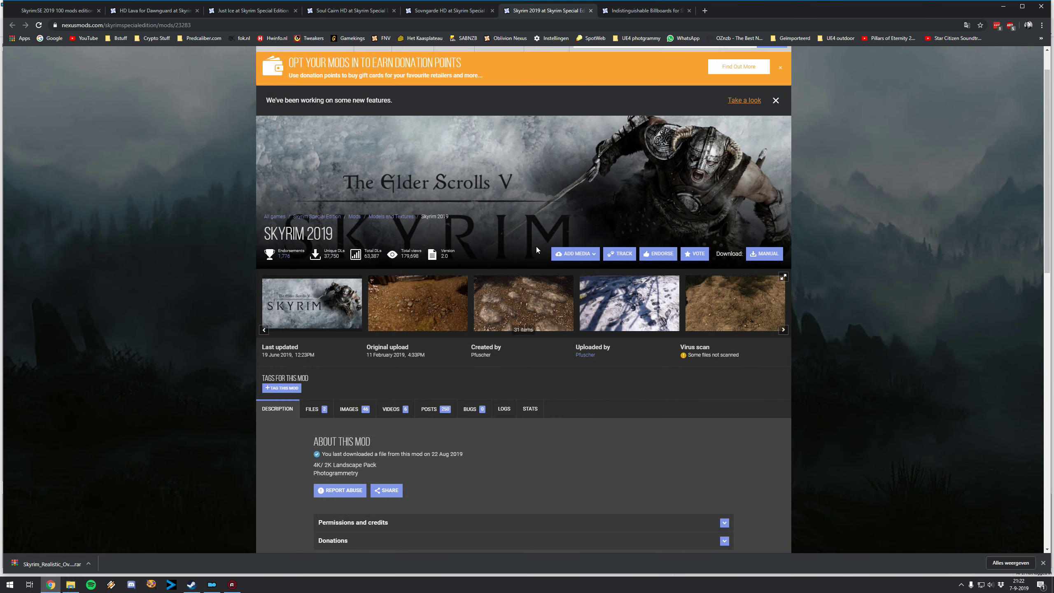
{"action": "left_click", "coordinate": [784, 330]}
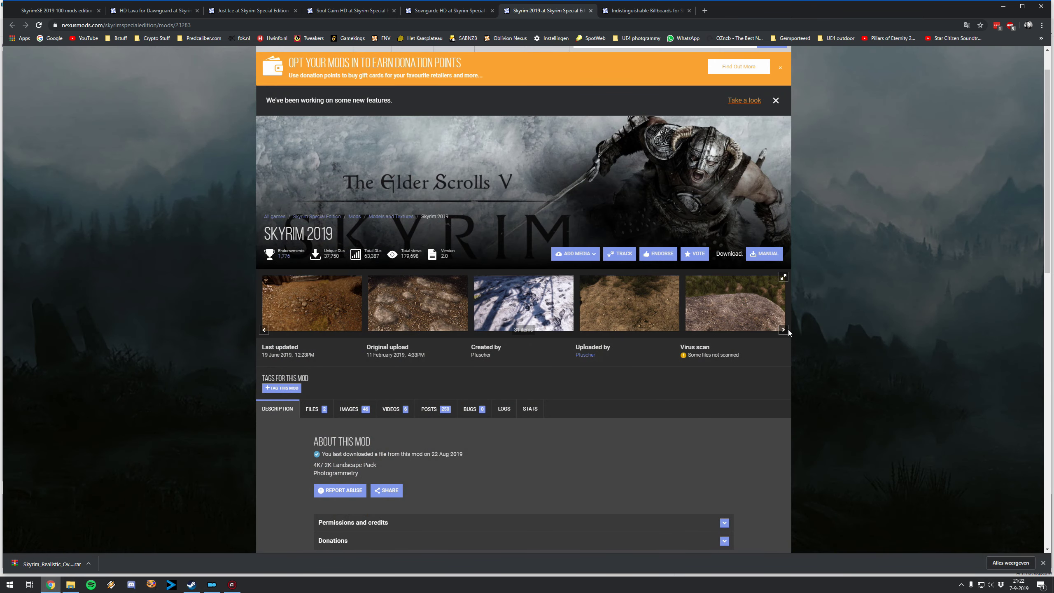
- Compare the Skyrim 2019 main files, Farmhouse Addon and Skyrim 2019, with the archives in the 03 large texture packs folder
{"action": "scroll", "coordinate": [417, 376], "scroll_direction": "down", "scroll_amount": 5}
{"action": "left_click", "coordinate": [327, 203]}
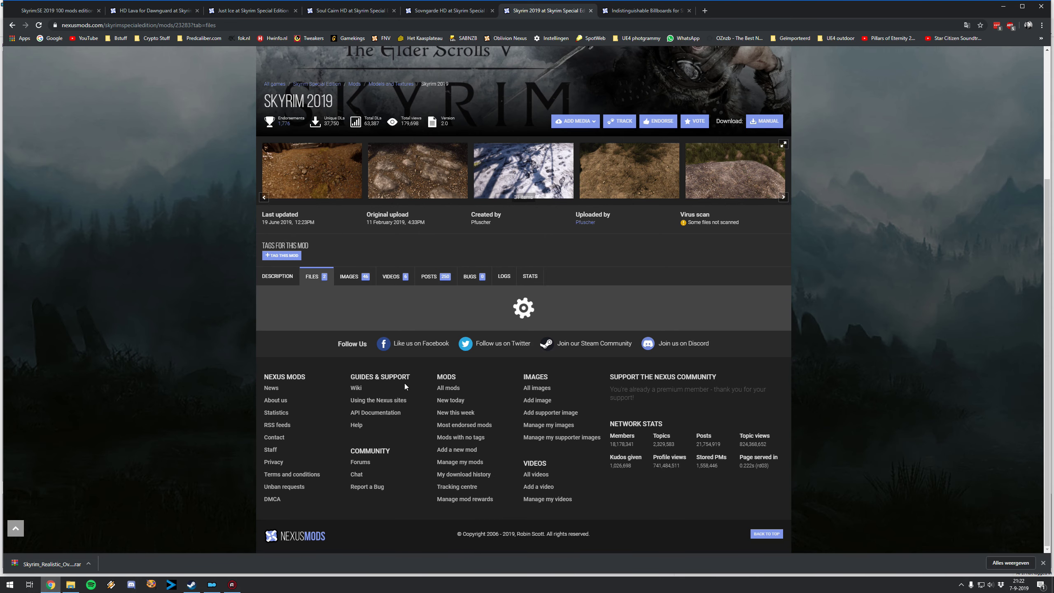
{"action": "scroll", "coordinate": [354, 392], "scroll_direction": "down", "scroll_amount": 3}
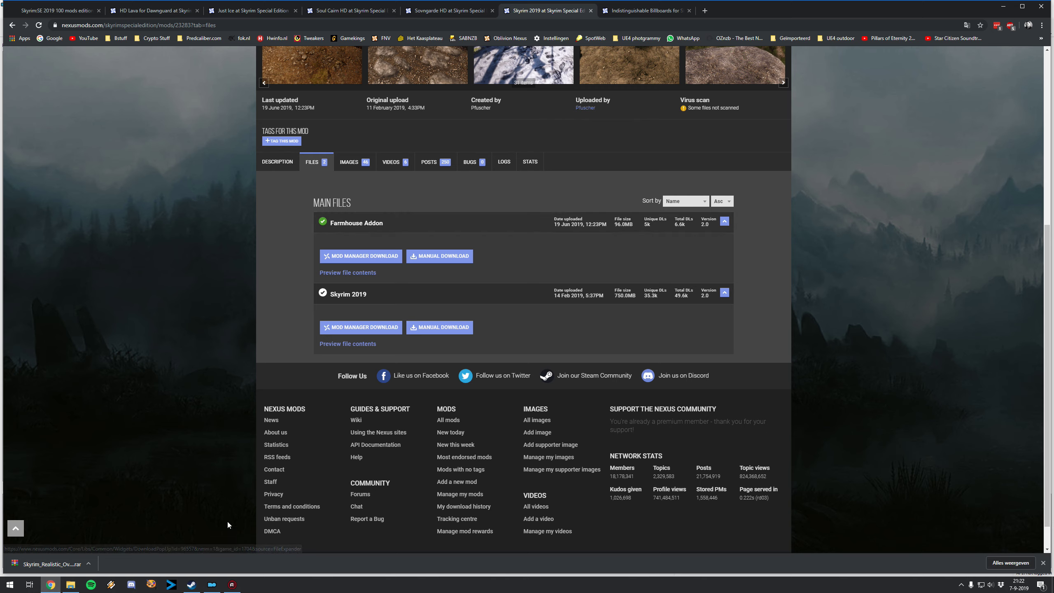
{"action": "left_click", "coordinate": [72, 588]}
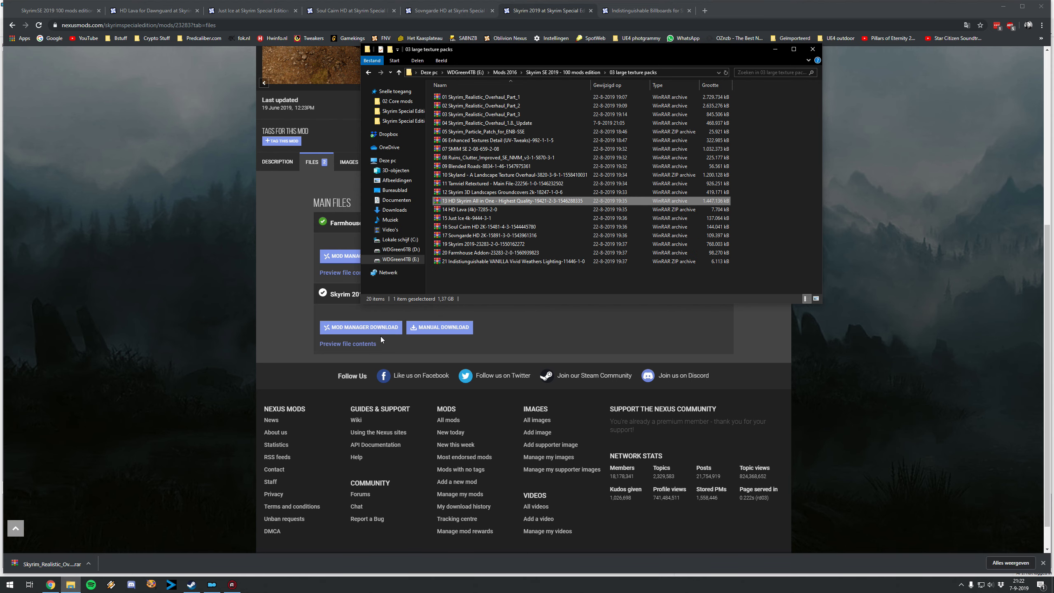
{"action": "left_click", "coordinate": [263, 312]}
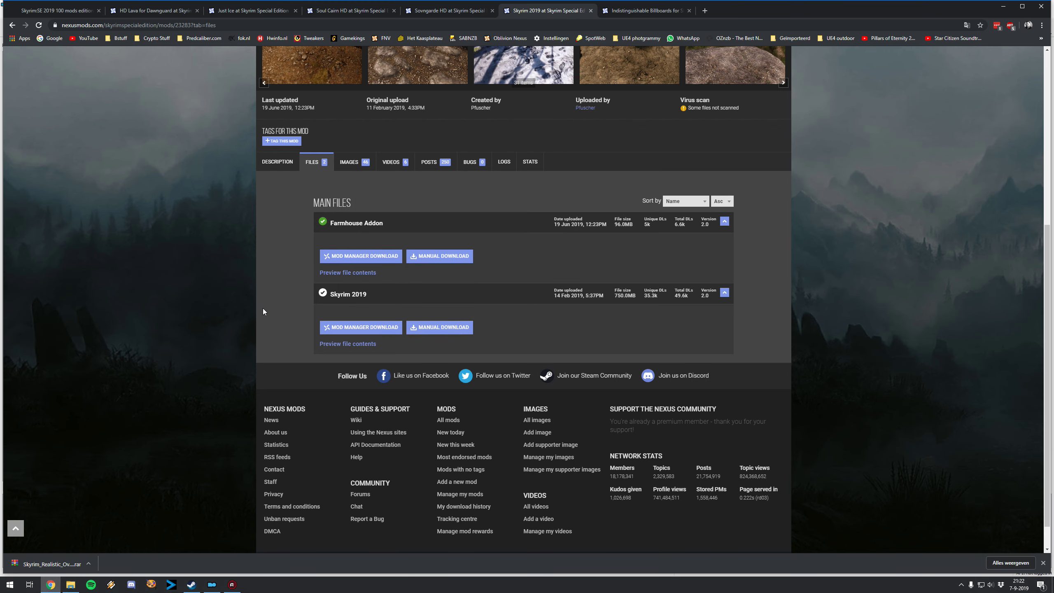
- Review the files of Indistinguishable Billboards for Skyrim SE and compare them with the archives in the 03 large texture packs folder
{"action": "left_click", "coordinate": [634, 10]}
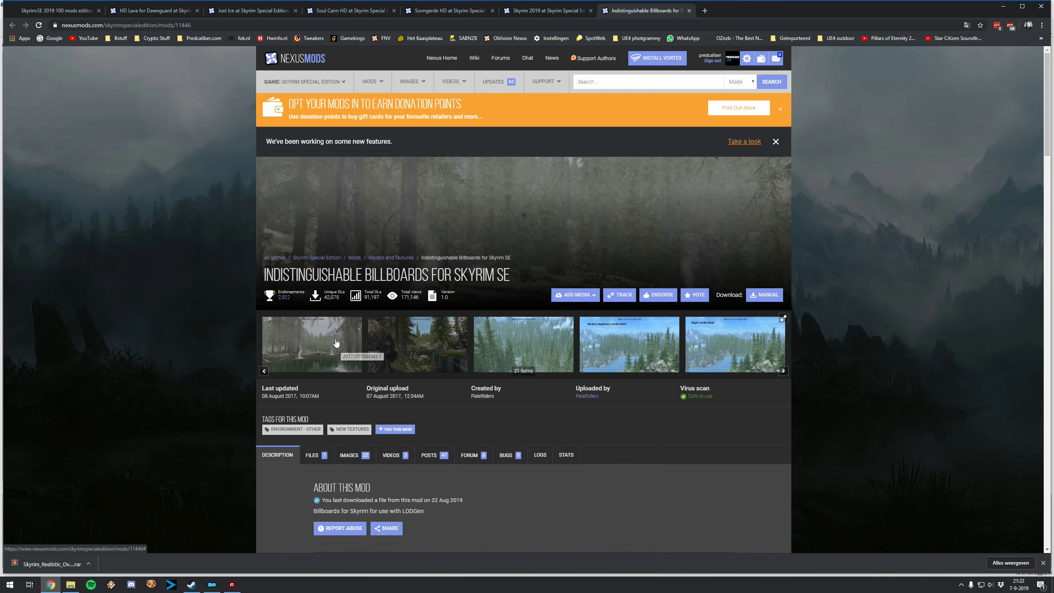
{"action": "scroll", "coordinate": [323, 430], "scroll_direction": "down", "scroll_amount": 3}
{"action": "left_click", "coordinate": [315, 369]}
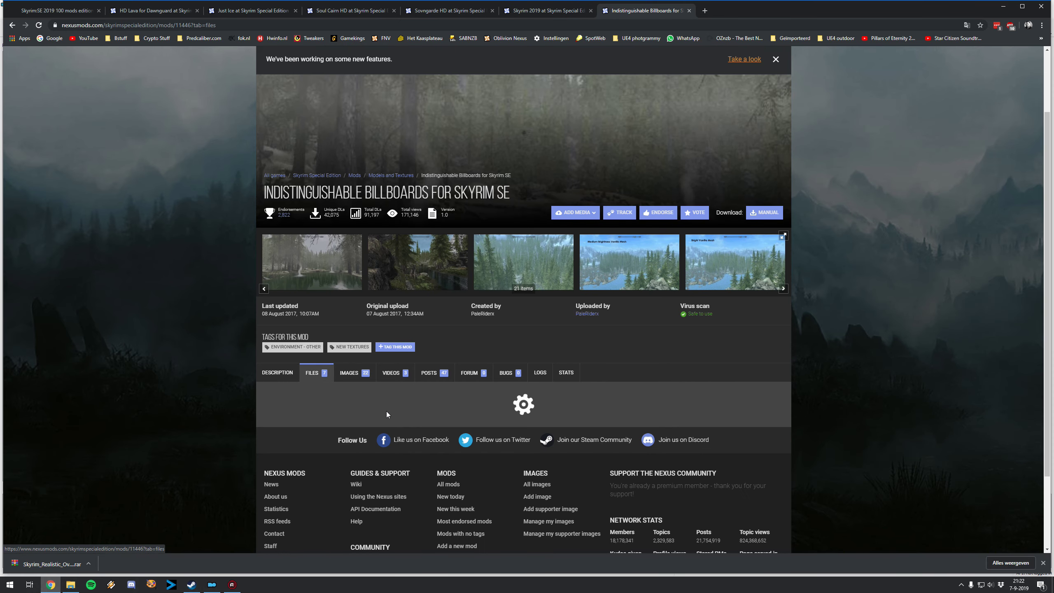
{"action": "scroll", "coordinate": [405, 189], "scroll_direction": "down", "scroll_amount": 3}
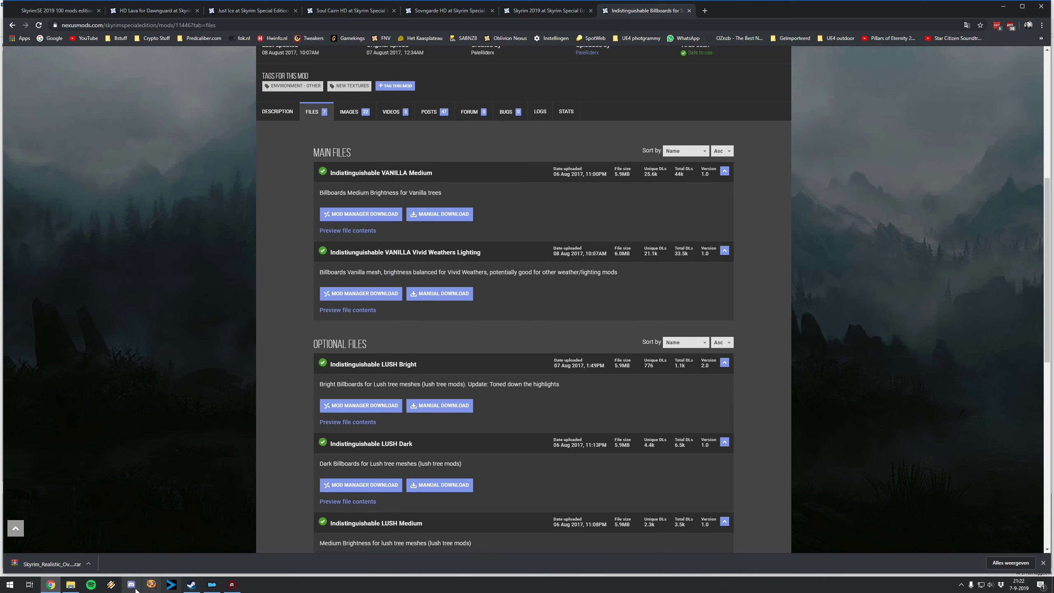
{"action": "left_click", "coordinate": [71, 585]}
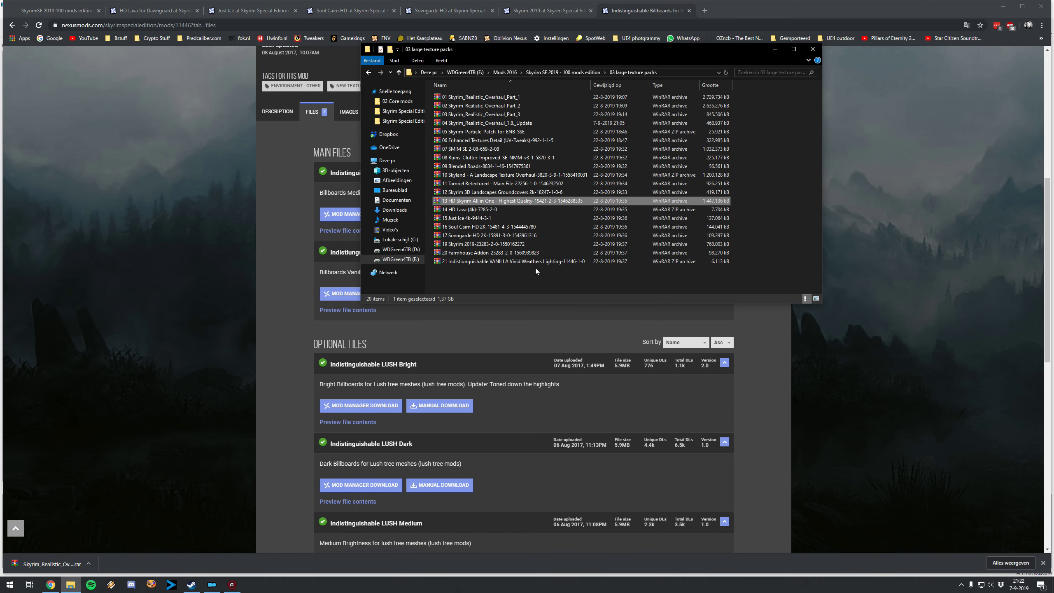
{"action": "left_click", "coordinate": [229, 352]}
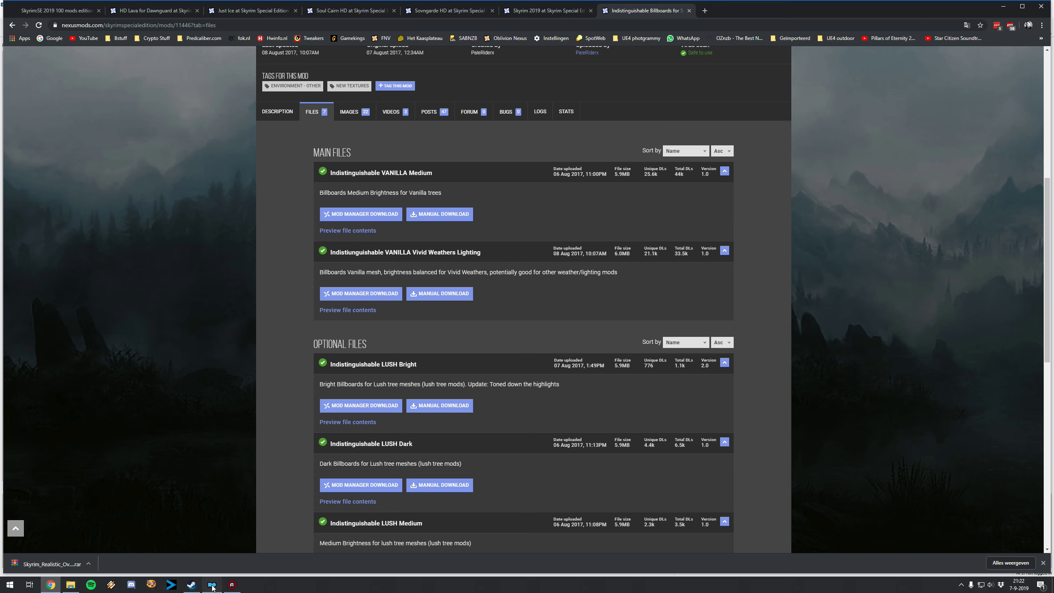
- In Mod Organizer, install the 14 HD Lava (4k) archive manually with its inner data folder as the data directory, and enable the mod
{"action": "key", "text": "alt+Tab"}
{"action": "left_click", "coordinate": [31, 28]}
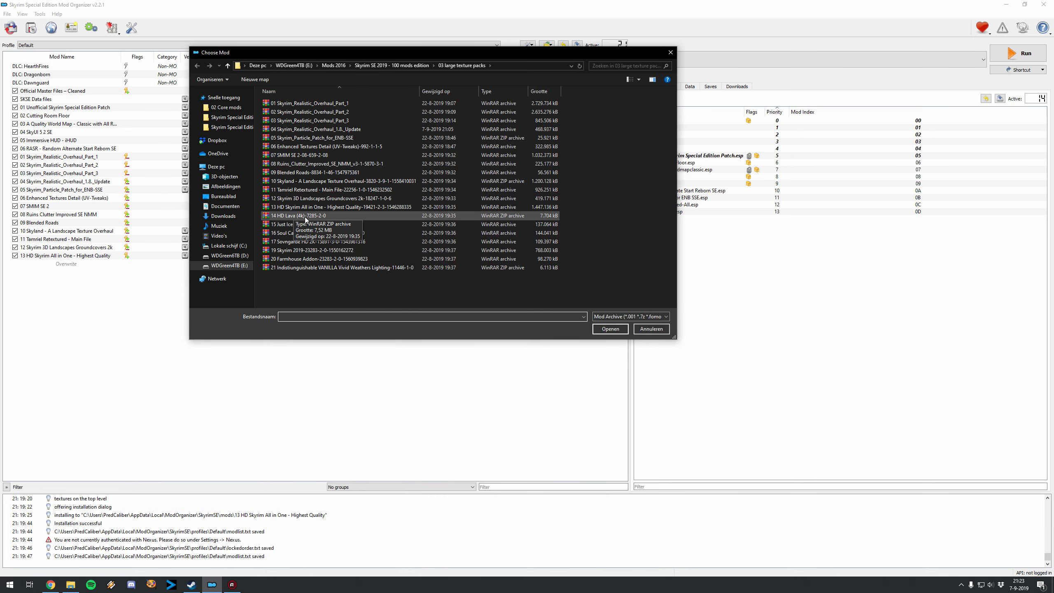
{"action": "double_click", "coordinate": [305, 215]}
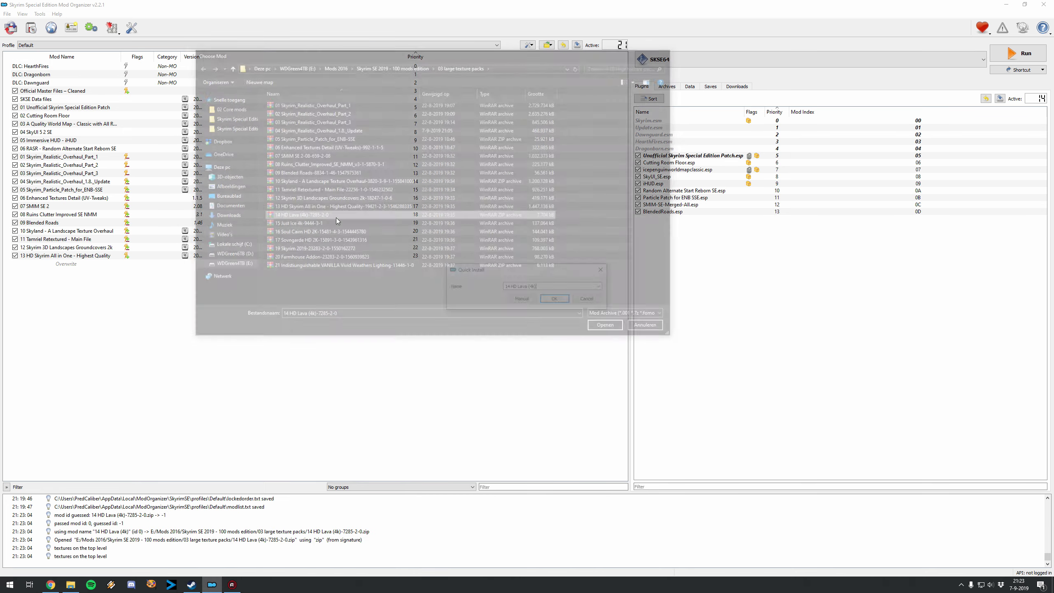
{"action": "left_click", "coordinate": [521, 299]}
{"action": "left_click", "coordinate": [445, 254]}
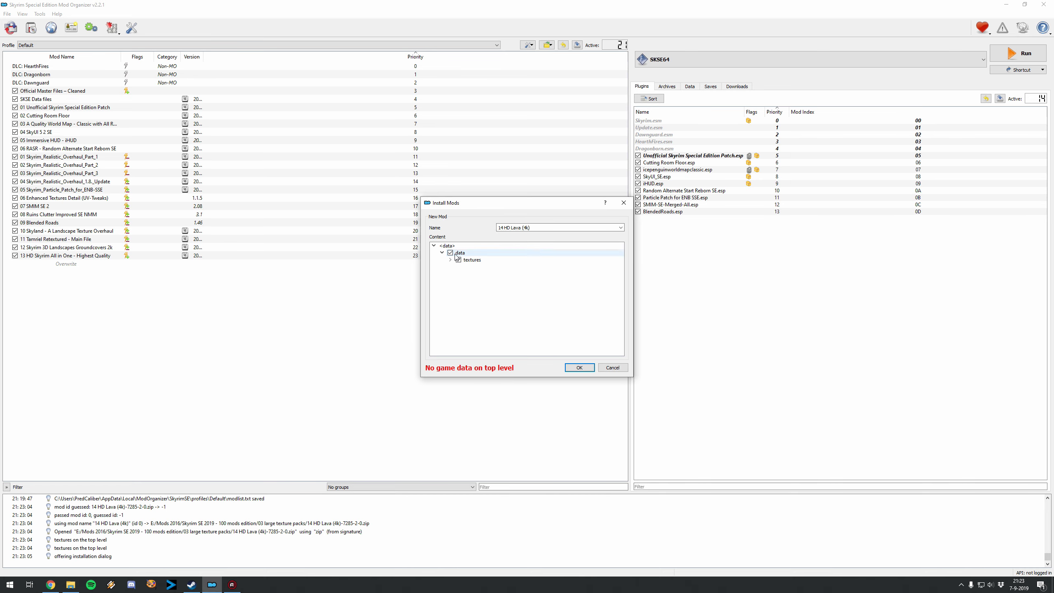
{"action": "right_click", "coordinate": [461, 253]}
{"action": "left_click", "coordinate": [481, 262]}
{"action": "left_click", "coordinate": [578, 367]}
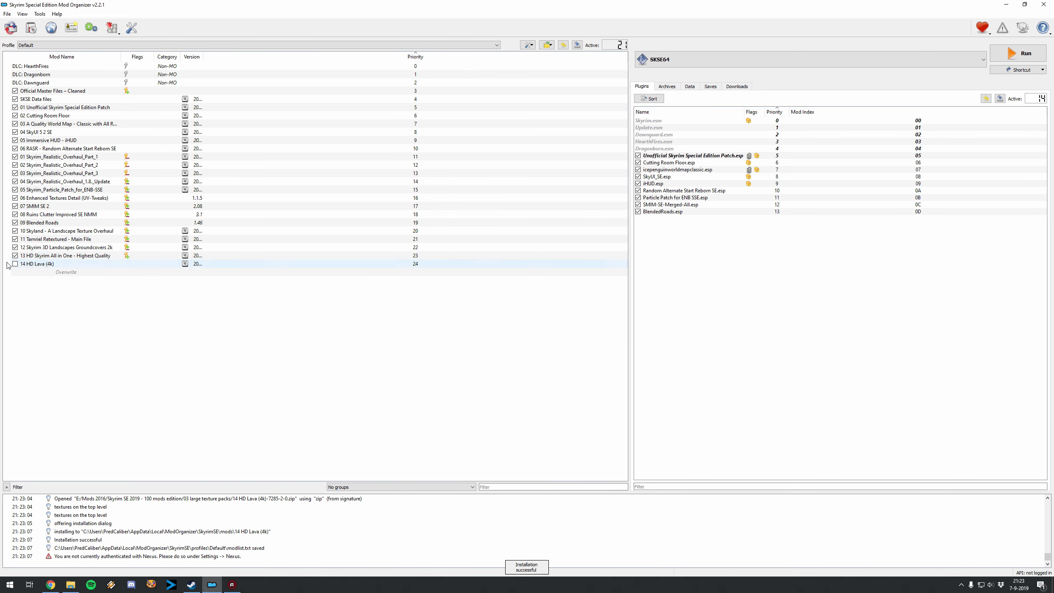
- Install the 15 Just Ice 4k archive manually with its textures folder at the data root, and enable the mod
{"action": "left_click", "coordinate": [31, 28]}
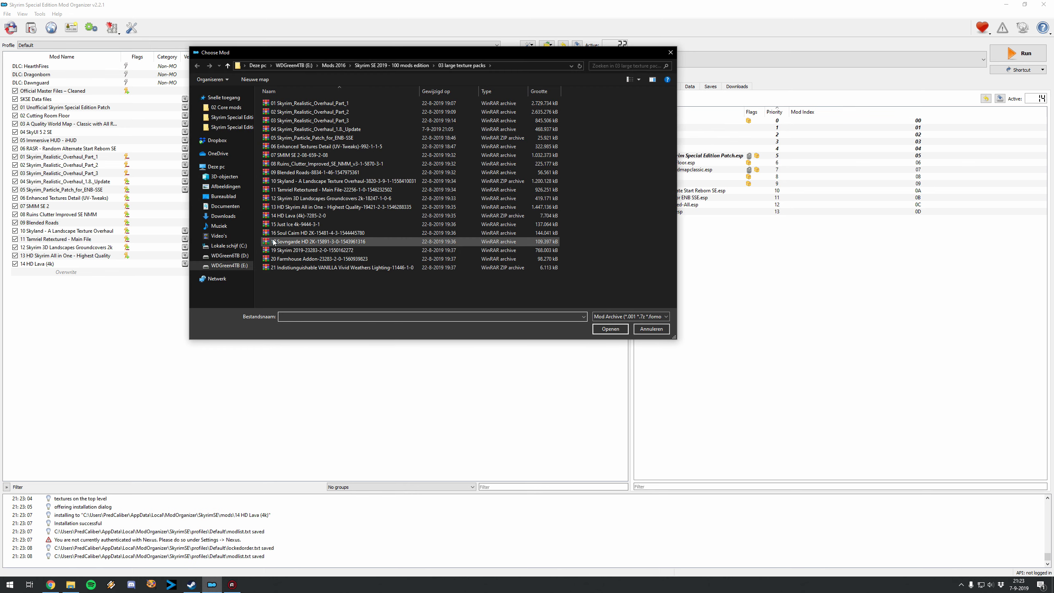
{"action": "left_click", "coordinate": [294, 226]}
{"action": "double_click", "coordinate": [294, 228]}
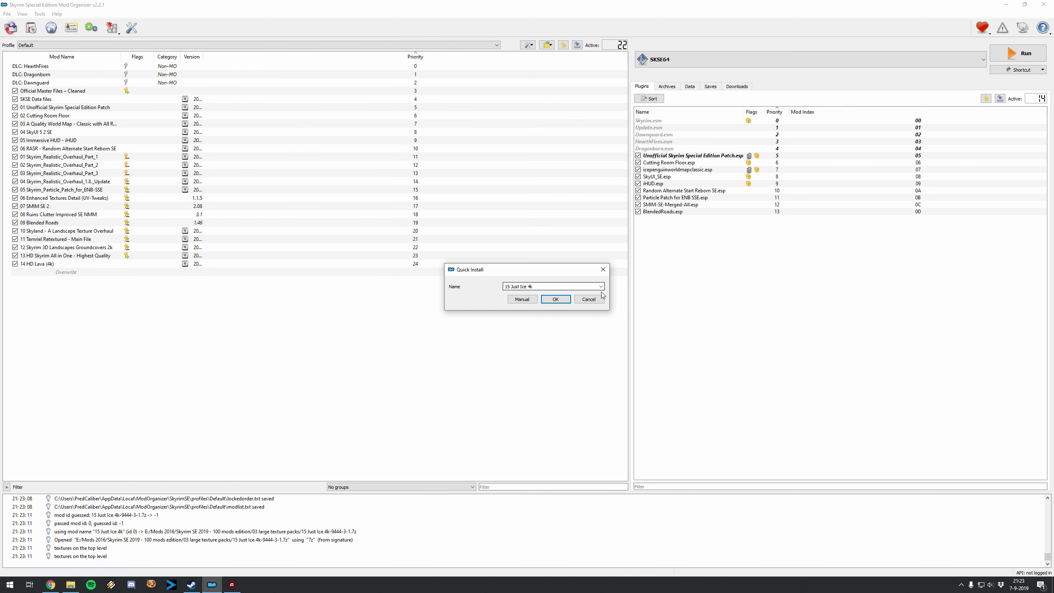
{"action": "left_click", "coordinate": [511, 301]}
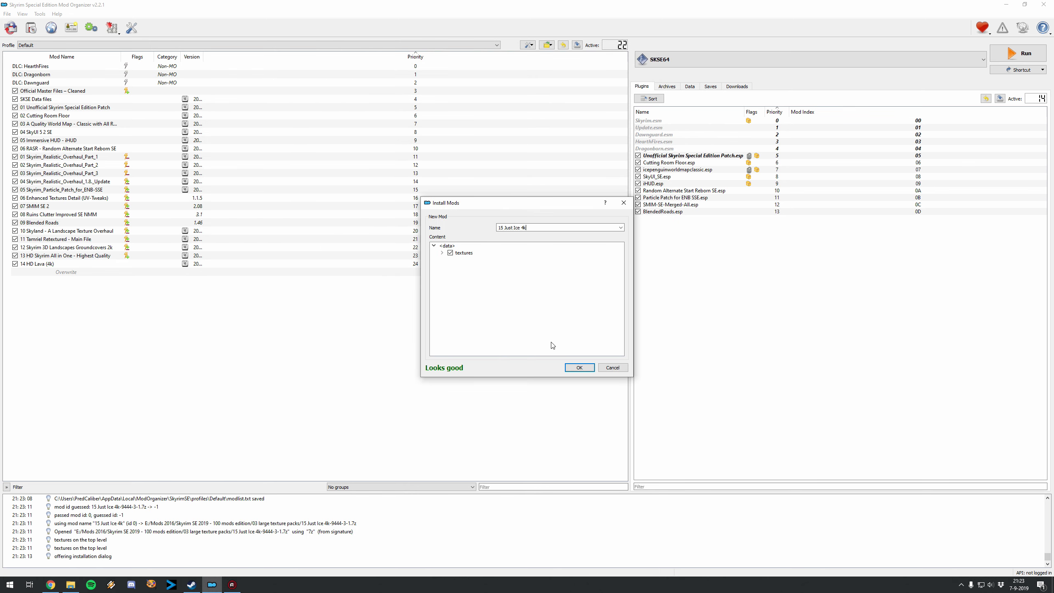
{"action": "left_click", "coordinate": [580, 367]}
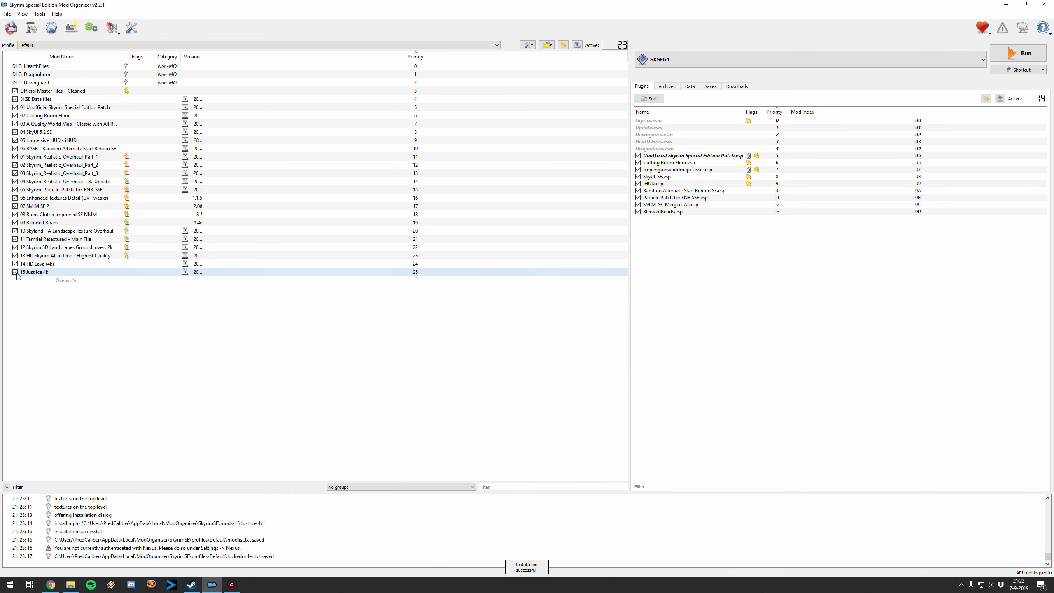
- Install the 16 Soul Cairn HD 2K archive manually with its meshes and textures folders, and enable the mod
{"action": "left_click", "coordinate": [11, 27]}
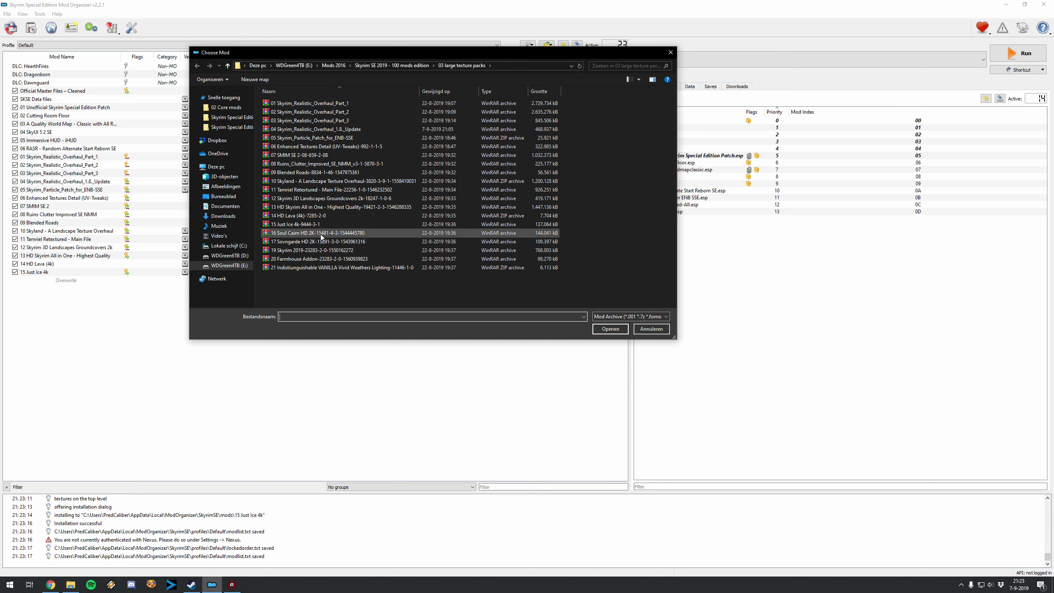
{"action": "double_click", "coordinate": [321, 233]}
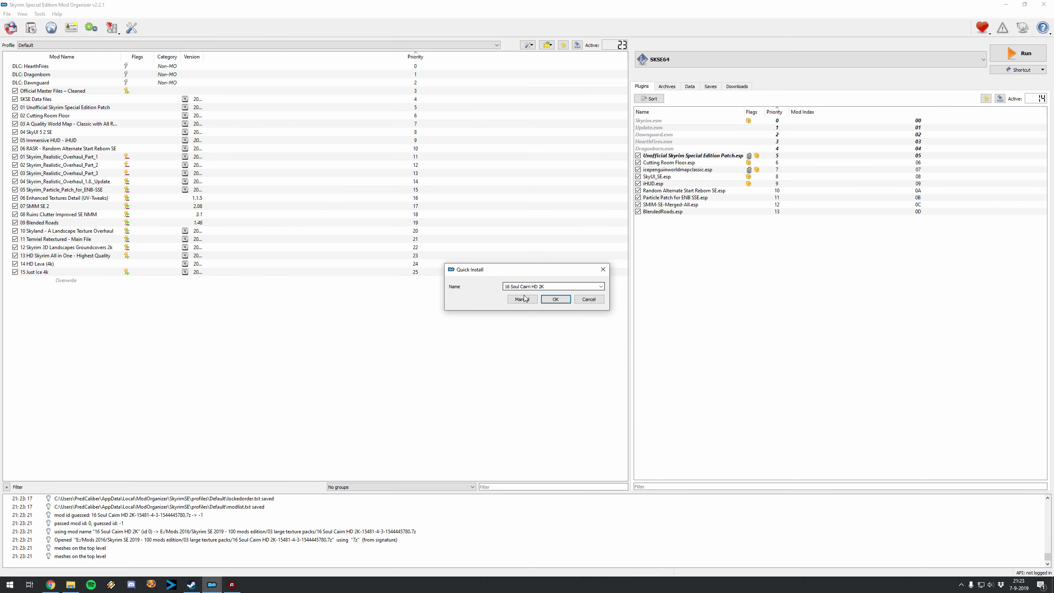
{"action": "left_click", "coordinate": [522, 299]}
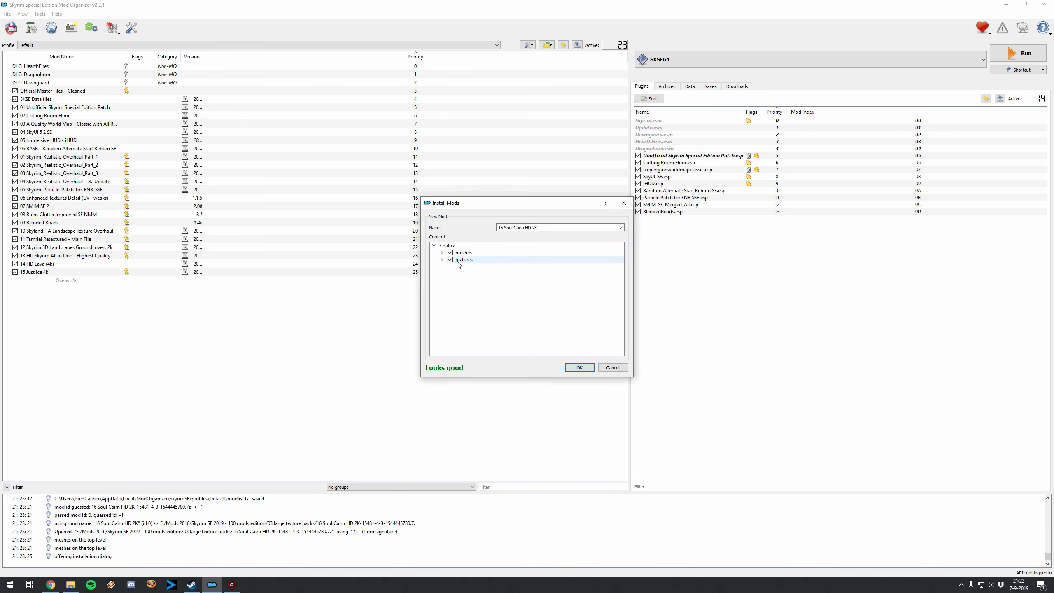
{"action": "left_click", "coordinate": [574, 366]}
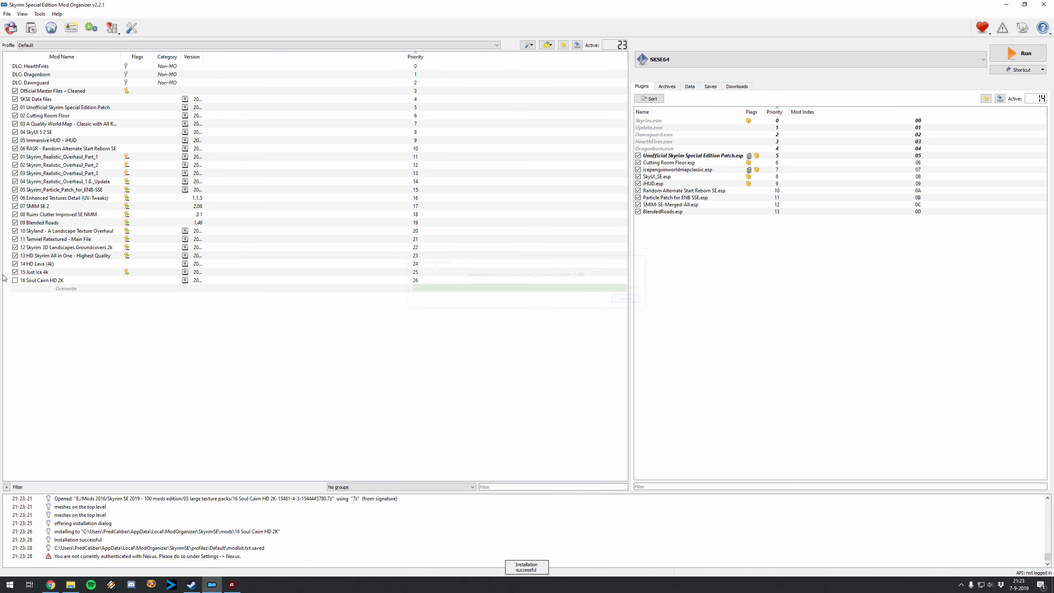
- Install the 17 Sovngarde HD 2K archive manually with its meshes and textures folders, and enable the mod
{"action": "left_click", "coordinate": [32, 28]}
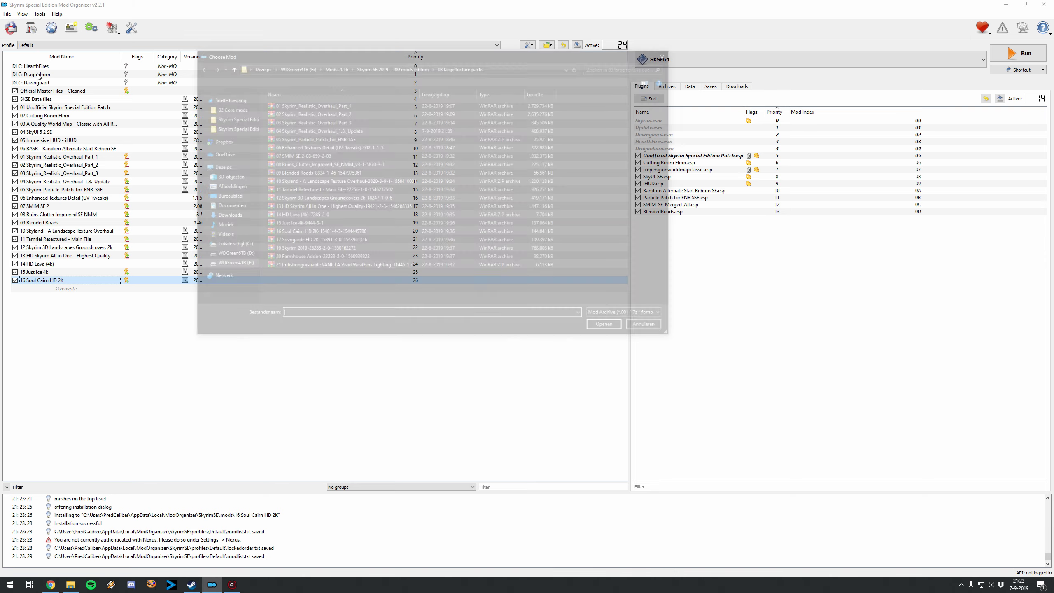
{"action": "double_click", "coordinate": [319, 241]}
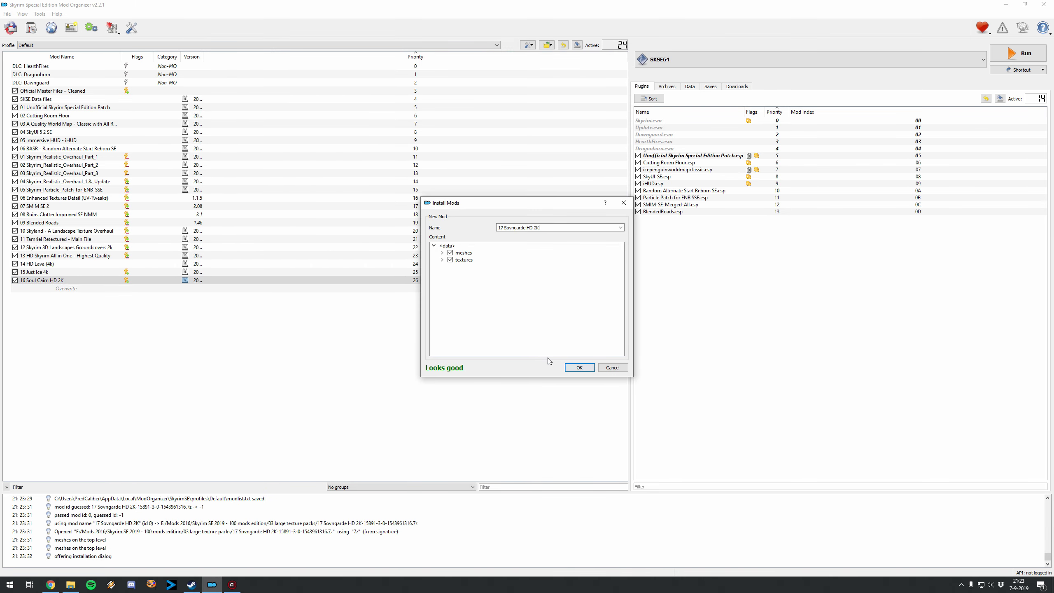
{"action": "left_click", "coordinate": [575, 367]}
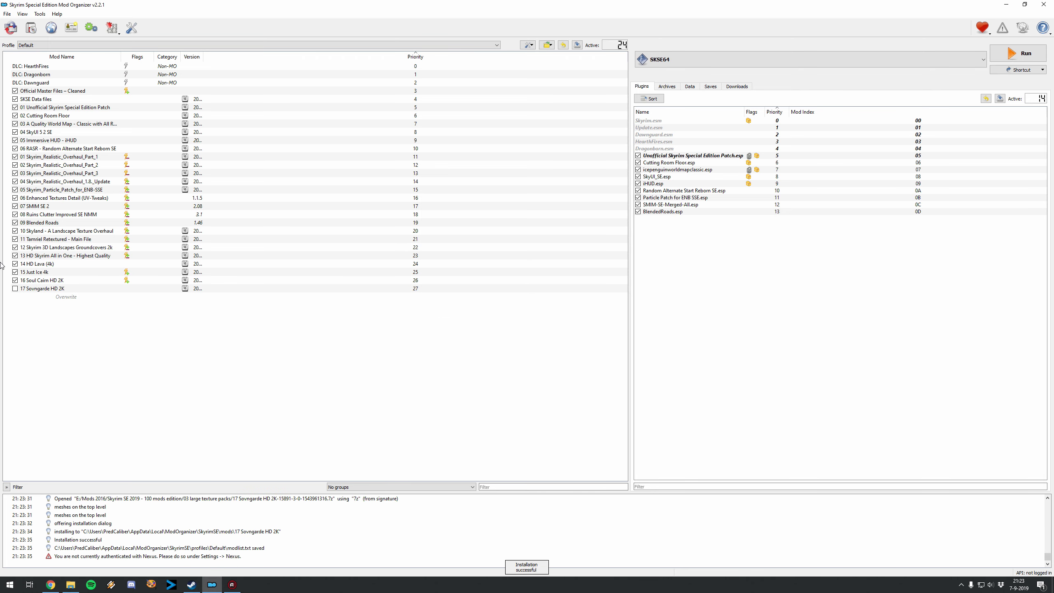
{"action": "left_click", "coordinate": [15, 289]}
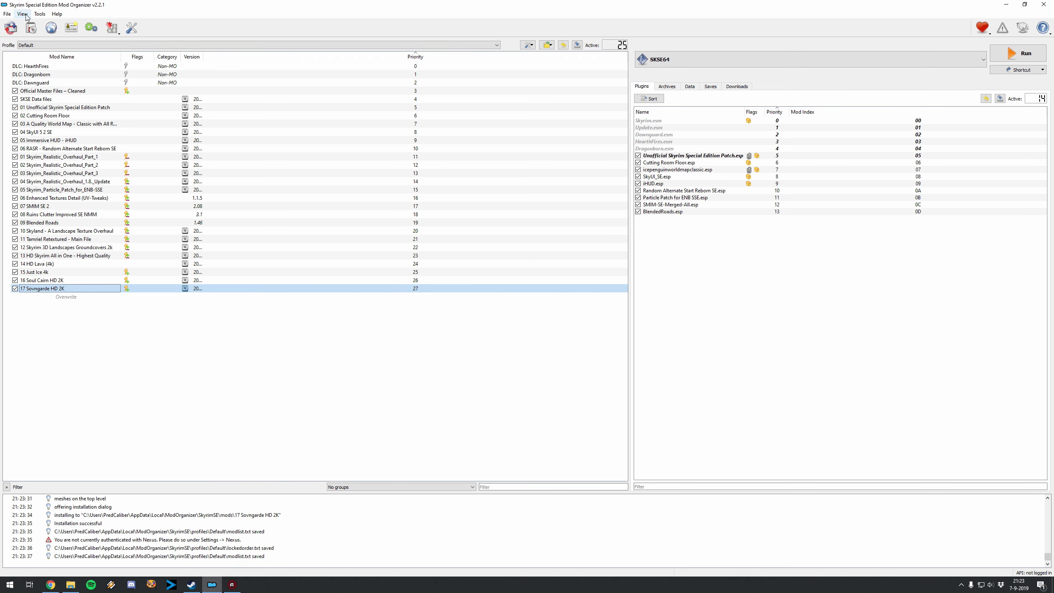
- Open the mod archive selection, then check the Part 3: Large Texture Packs list in the browser and return to Mod Organizer
{"action": "left_click", "coordinate": [31, 27]}
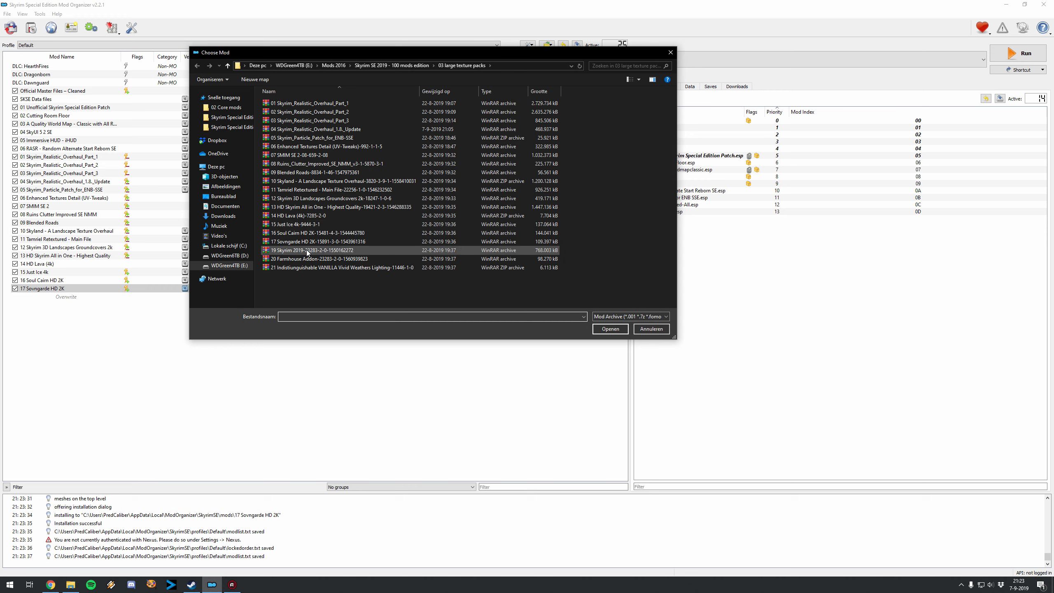
{"action": "left_click", "coordinate": [58, 581]}
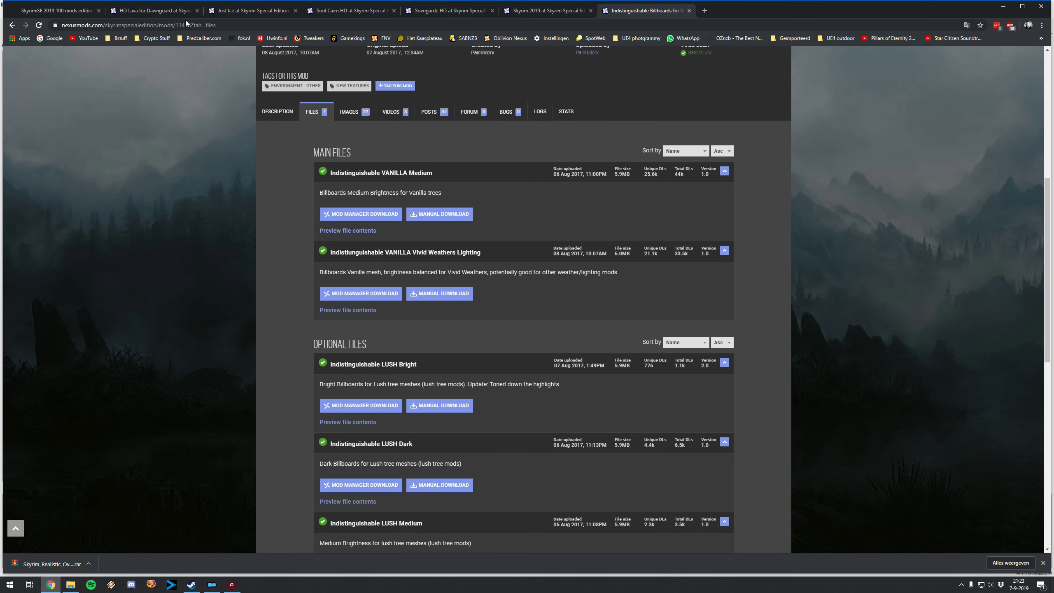
{"action": "left_click", "coordinate": [157, 12]}
{"action": "left_click", "coordinate": [66, 15]}
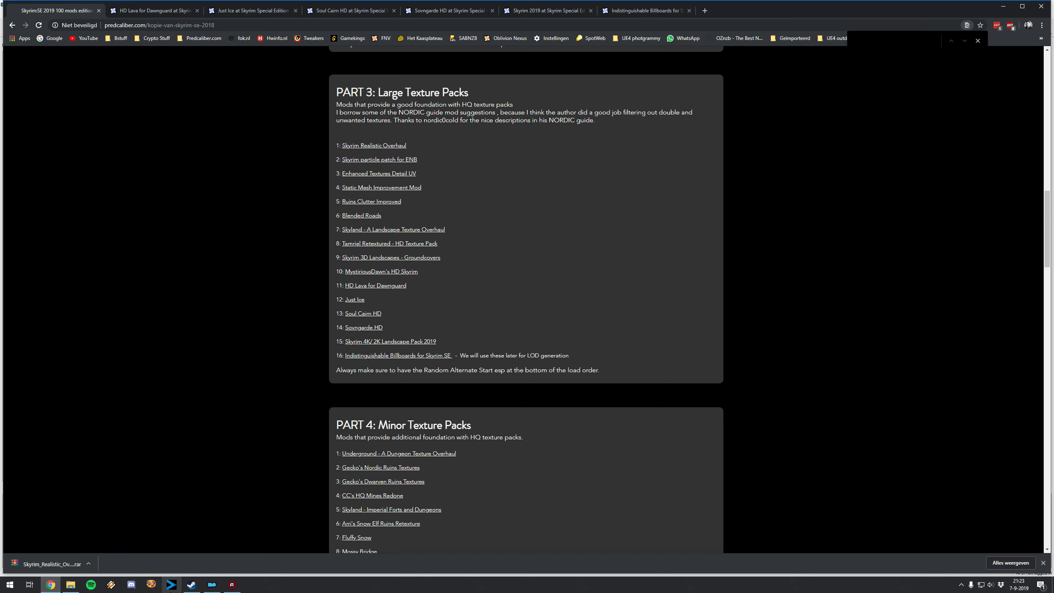
{"action": "left_click", "coordinate": [204, 586]}
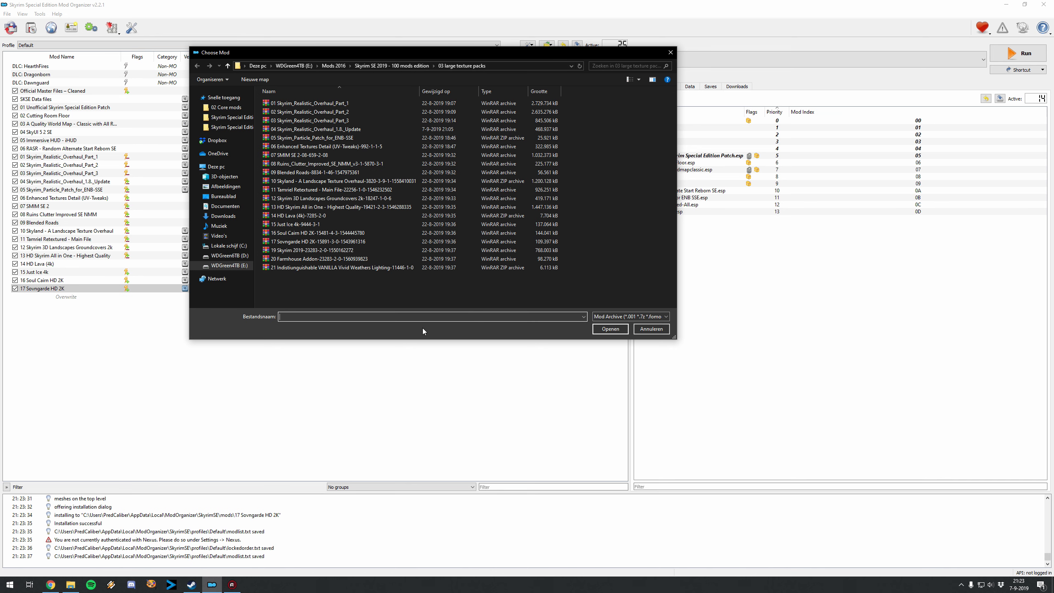
- Install the 19 Skyrim 2019 archive manually as 19 Skyrim, with its inner data folder set as the data directory
{"action": "left_click", "coordinate": [301, 254]}
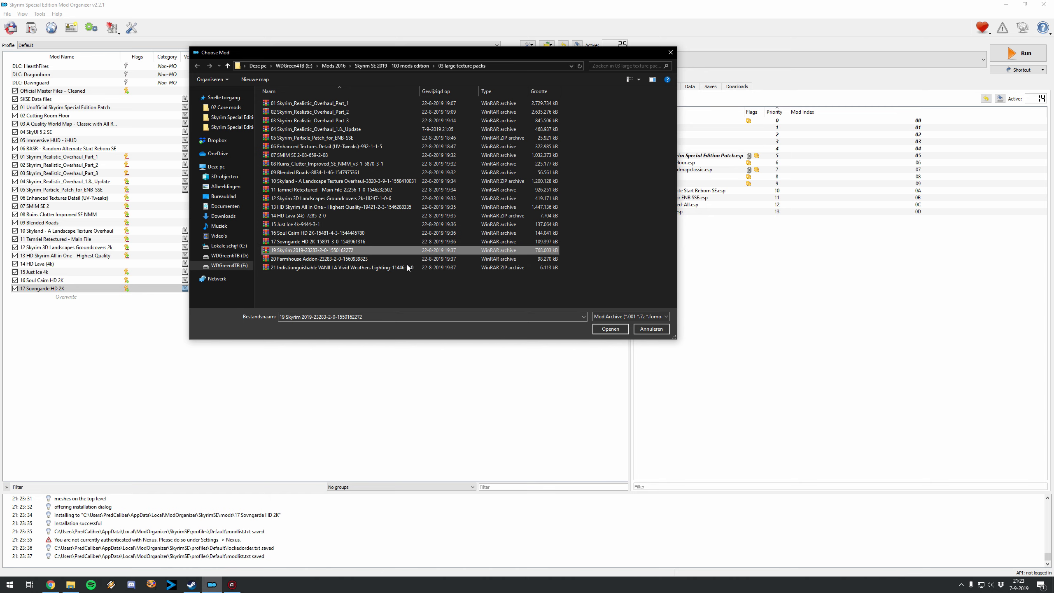
{"action": "key", "text": "Return"}
{"action": "left_click", "coordinate": [521, 298]}
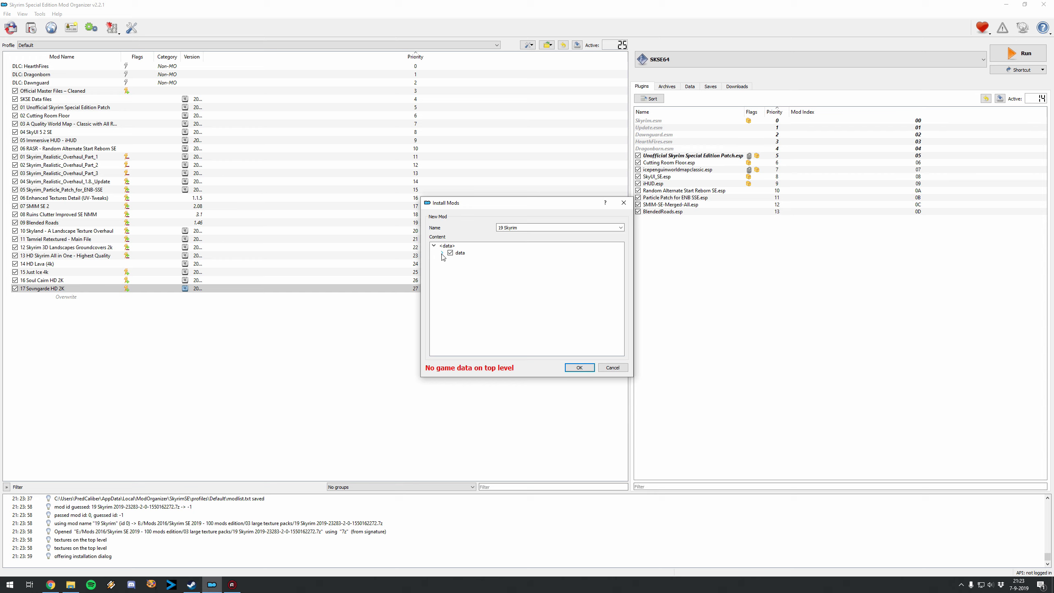
{"action": "right_click", "coordinate": [456, 253]}
{"action": "left_click", "coordinate": [475, 259]}
{"action": "left_click", "coordinate": [579, 367]}
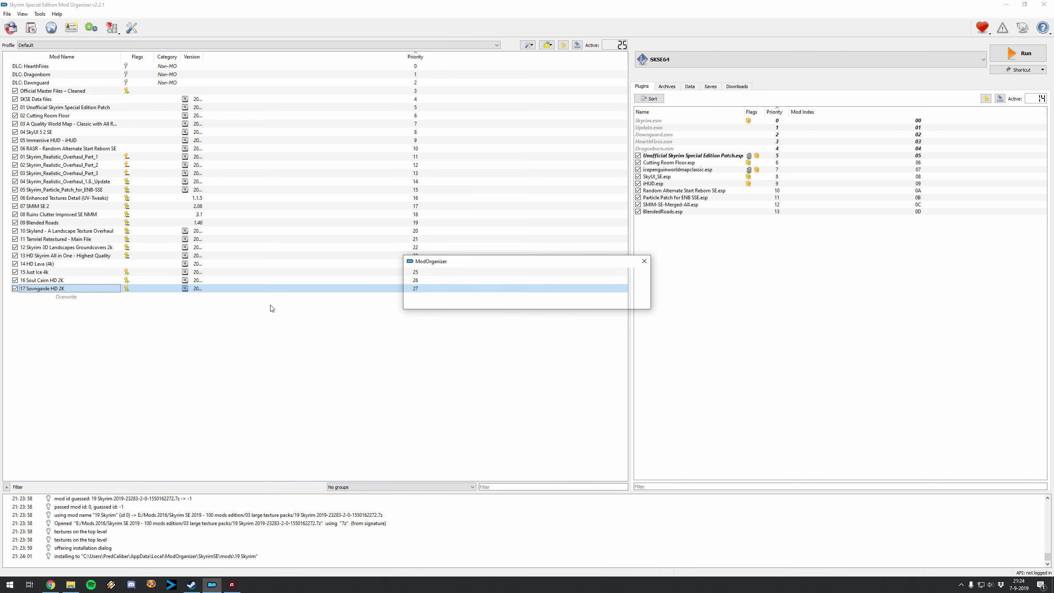
- Open the file tree of the 17 Sovngarde HD 2K mod and expand its textures, architecture and sovngarde folders
{"action": "double_click", "coordinate": [46, 290]}
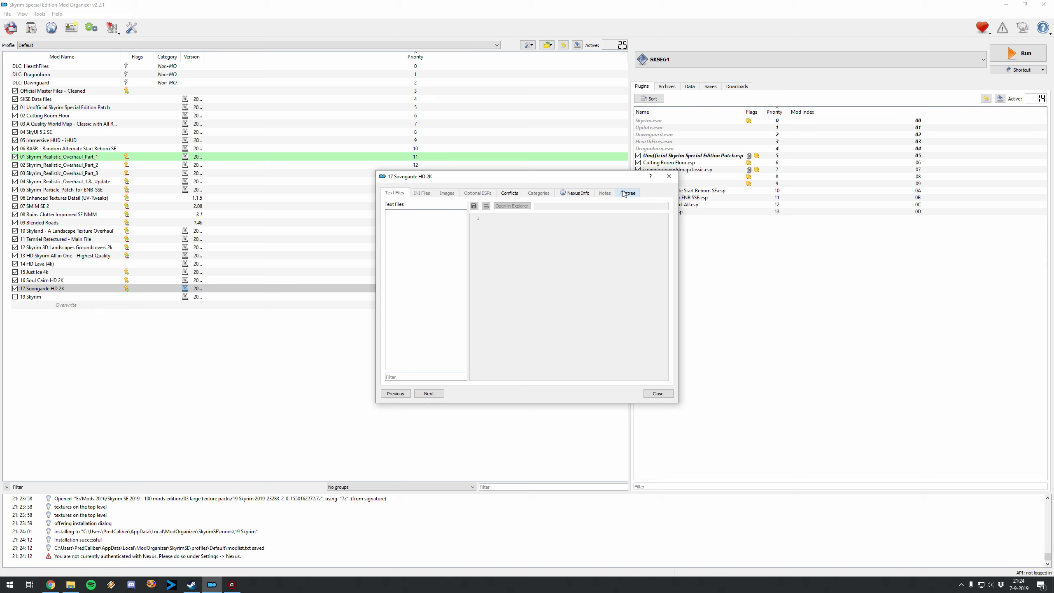
{"action": "left_click", "coordinate": [624, 194]}
{"action": "double_click", "coordinate": [400, 235]}
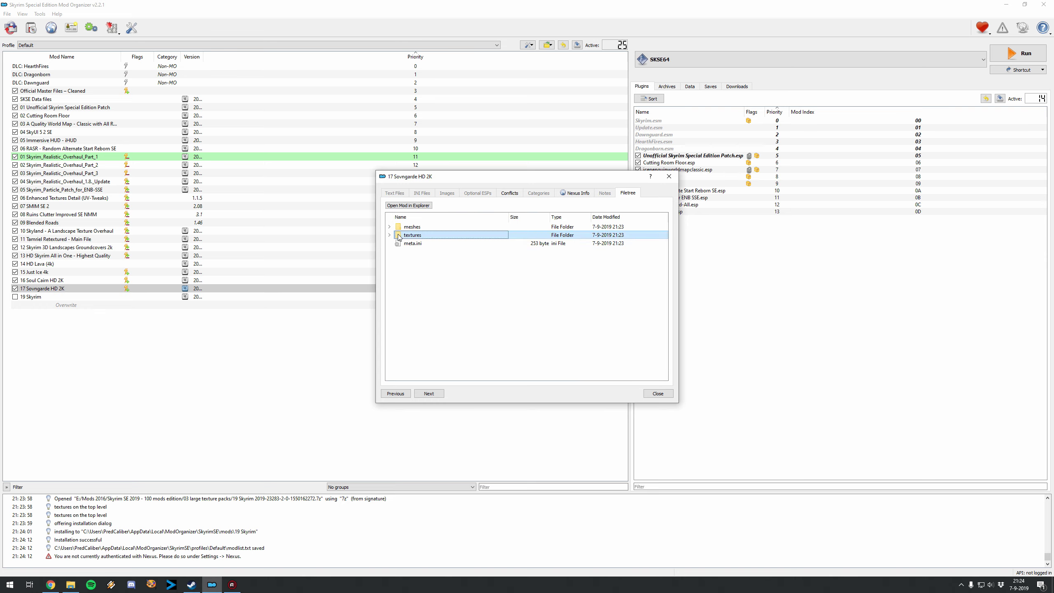
{"action": "double_click", "coordinate": [423, 243]}
{"action": "double_click", "coordinate": [431, 251]}
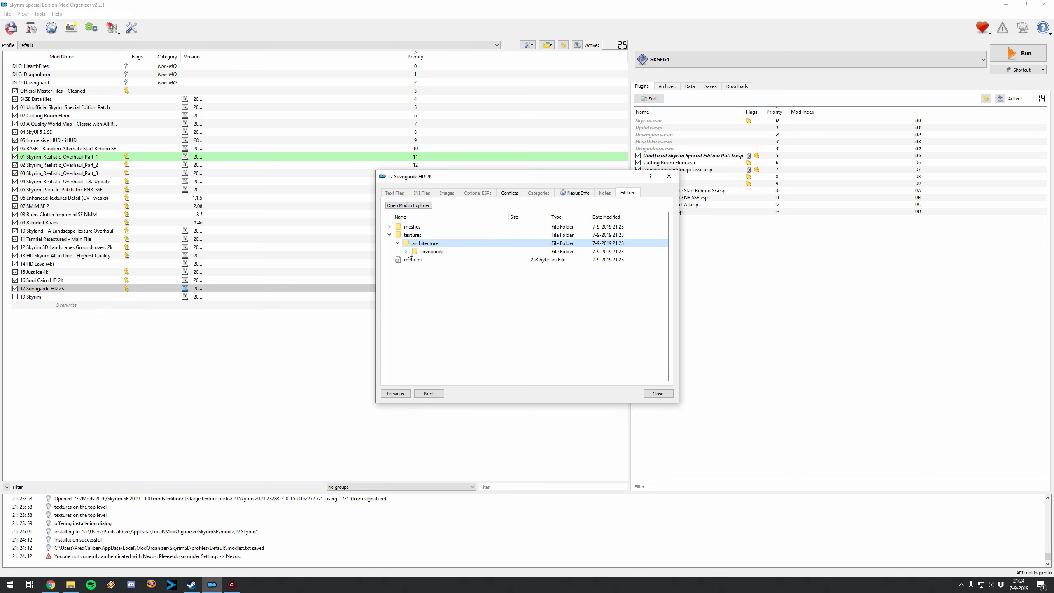
- Examine the dds texture files in the sovngarde folder and their available file options, then close the mod information
{"action": "left_click", "coordinate": [475, 269]}
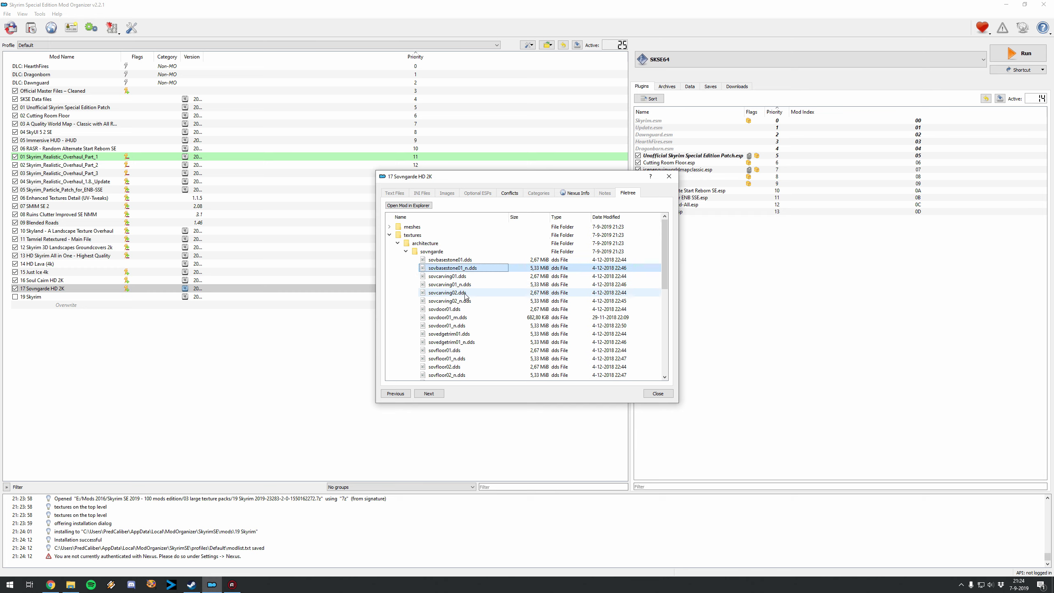
{"action": "left_click", "coordinate": [445, 293]}
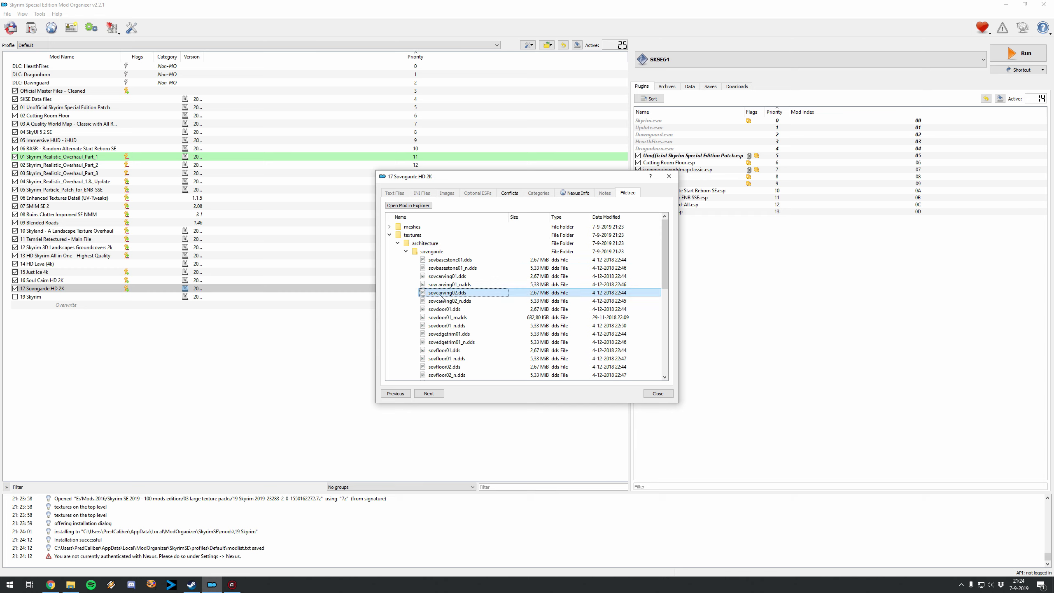
{"action": "left_click", "coordinate": [445, 293]}
{"action": "left_click", "coordinate": [473, 286]}
{"action": "right_click", "coordinate": [462, 285]}
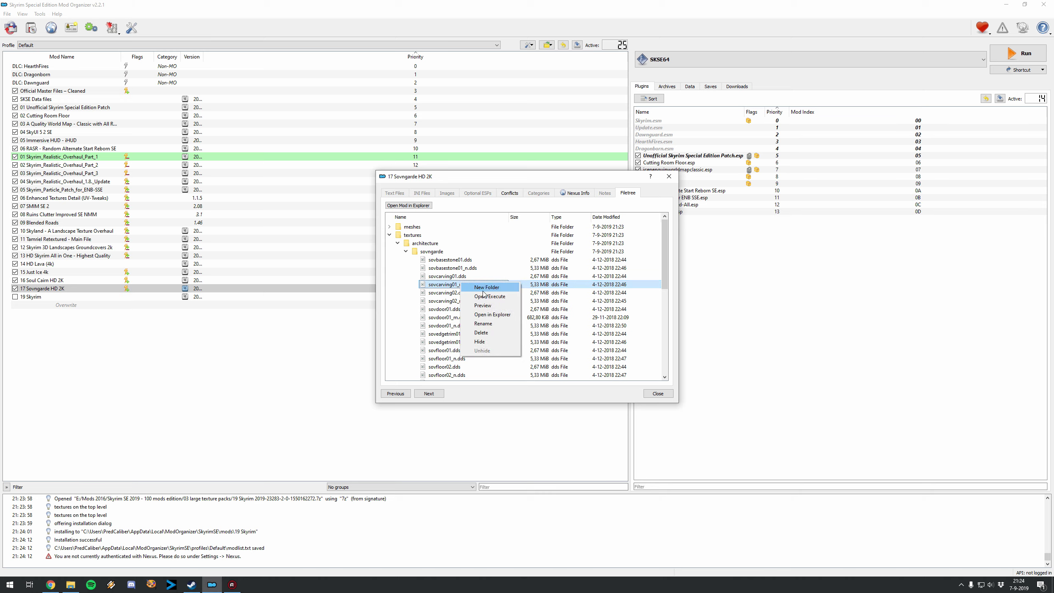
{"action": "left_click", "coordinate": [430, 264]}
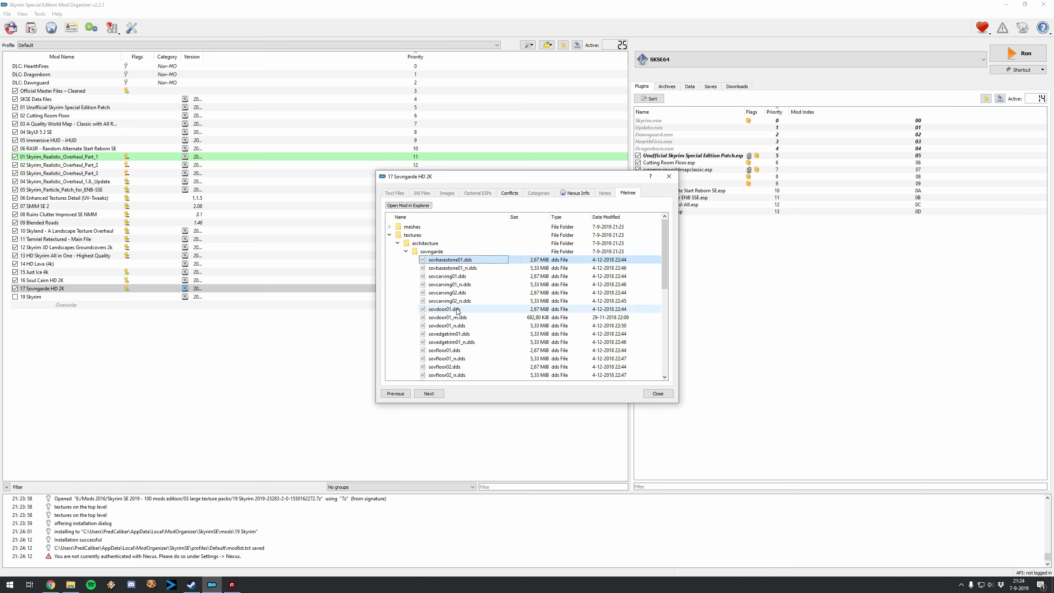
{"action": "right_click", "coordinate": [436, 260]}
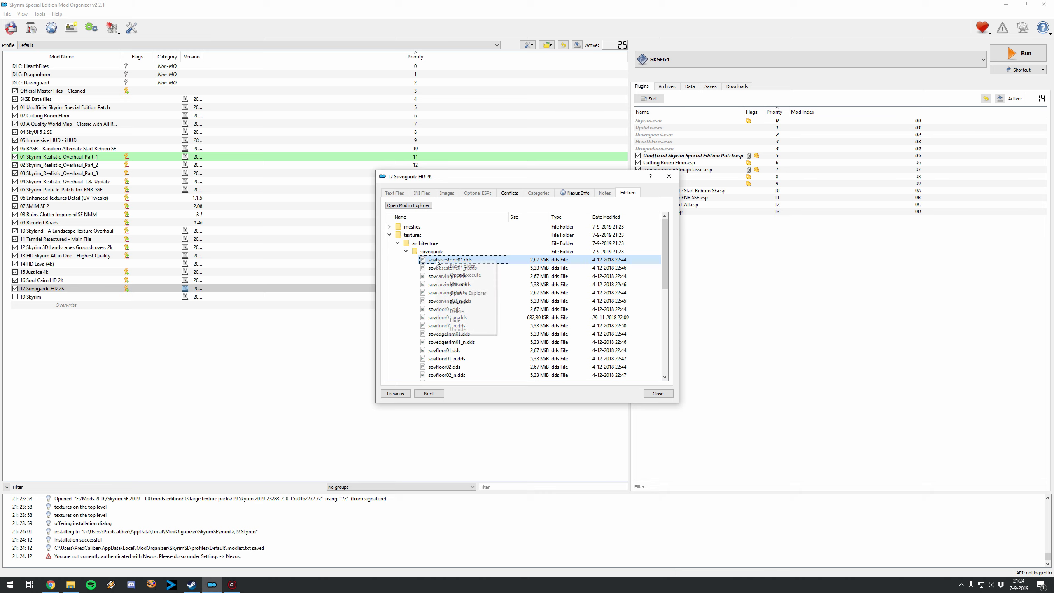
{"action": "left_click", "coordinate": [430, 253]}
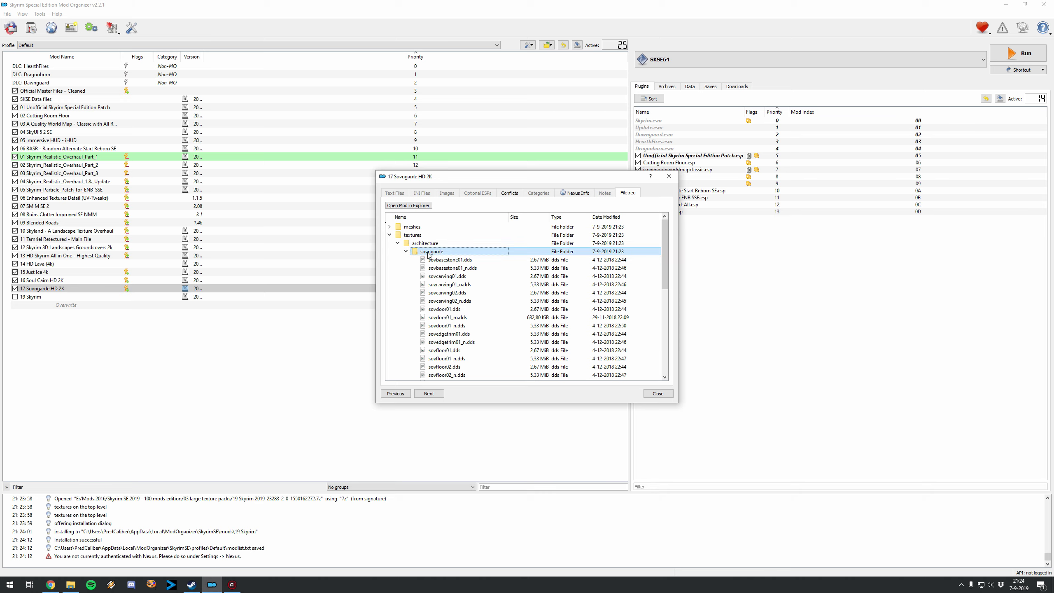
{"action": "left_click", "coordinate": [658, 393]}
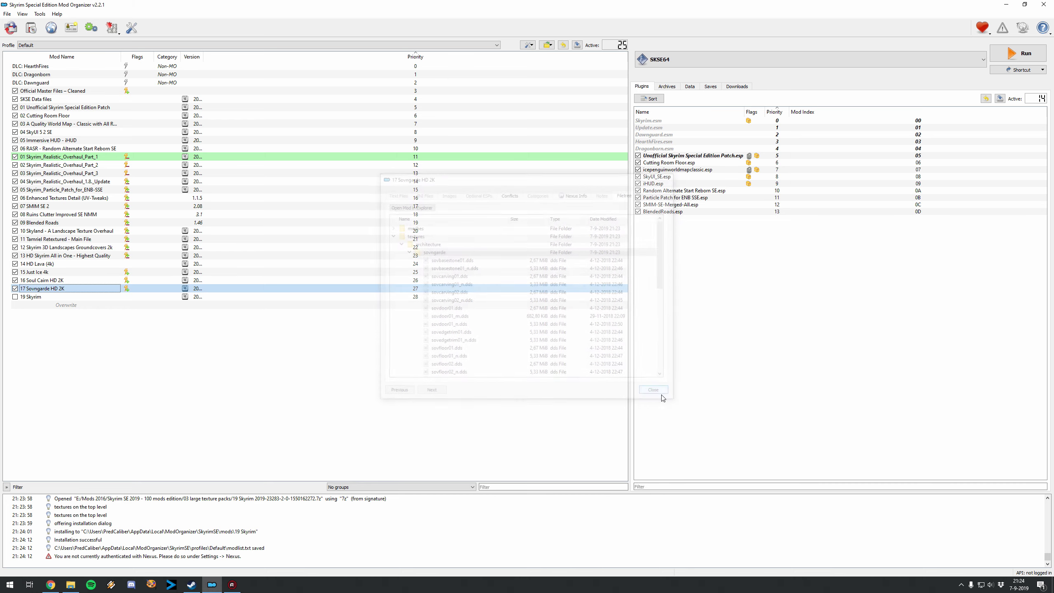
- Enable 19 Skyrim, and install the 20 Farmhouse Addon archive manually with its inner data folder set as the data directory
{"action": "left_click", "coordinate": [15, 296]}
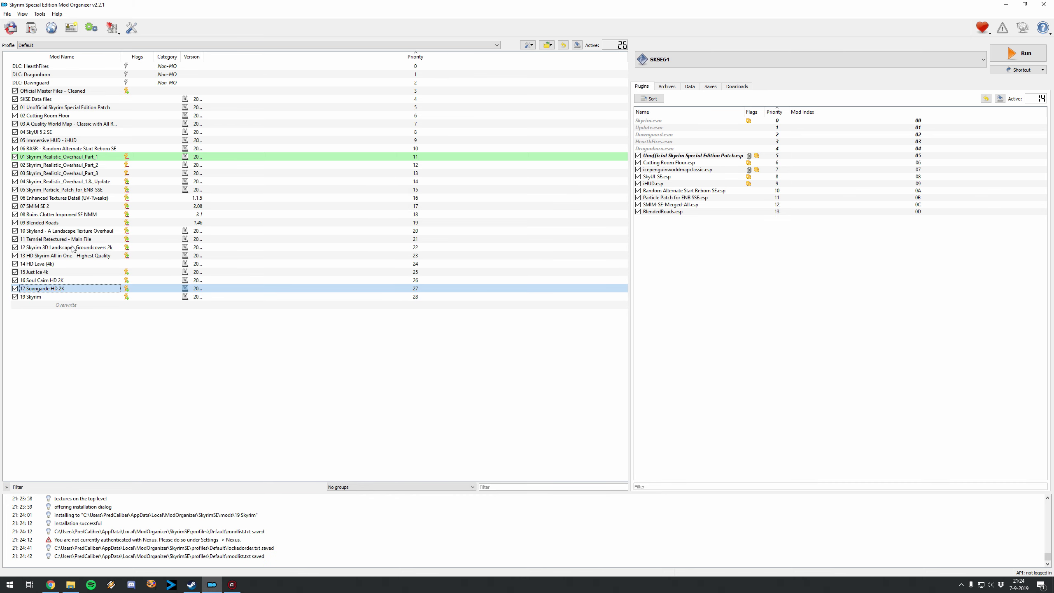
{"action": "left_click", "coordinate": [30, 28]}
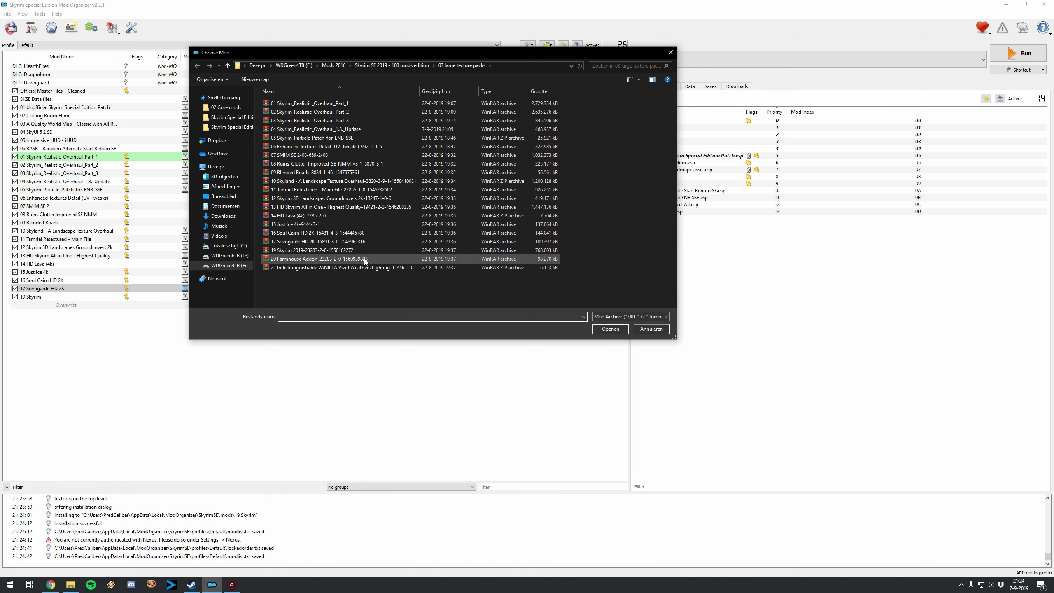
{"action": "left_click", "coordinate": [359, 261]}
{"action": "double_click", "coordinate": [359, 260]}
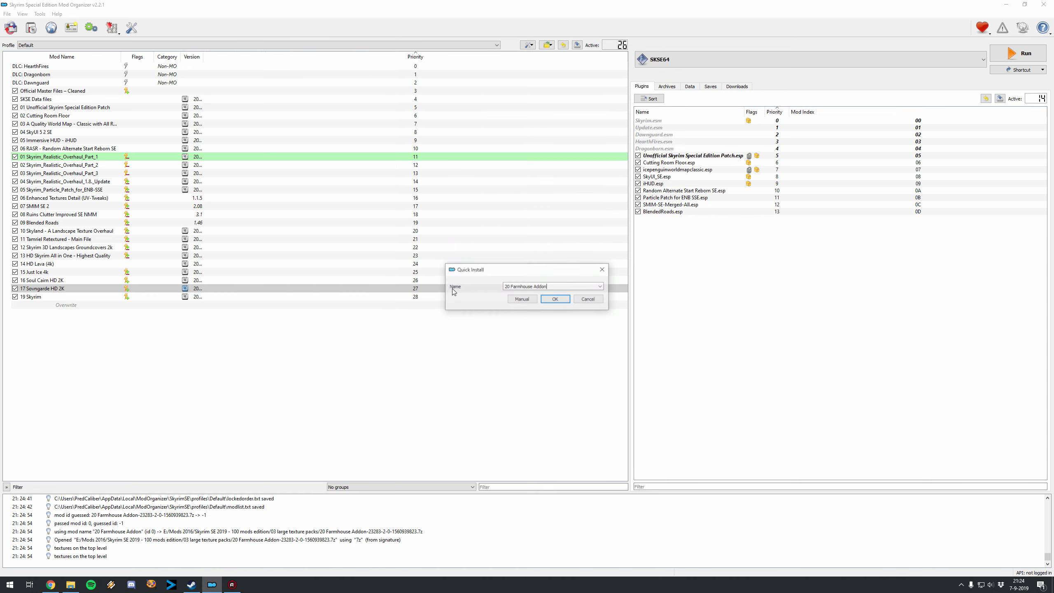
{"action": "left_click", "coordinate": [498, 300]}
{"action": "right_click", "coordinate": [441, 255]}
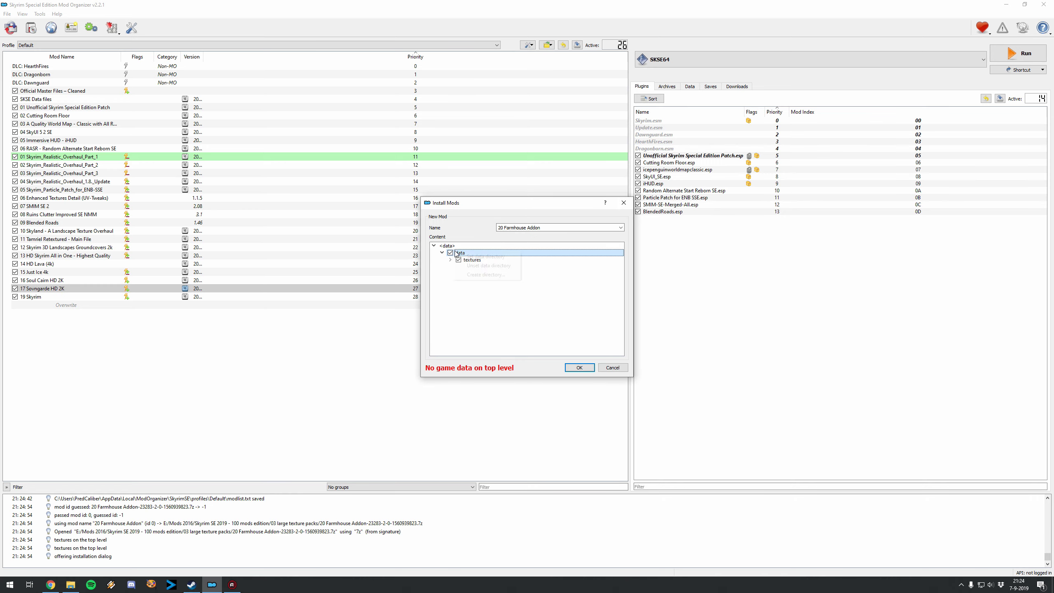
{"action": "left_click", "coordinate": [464, 261]}
{"action": "left_click", "coordinate": [581, 367]}
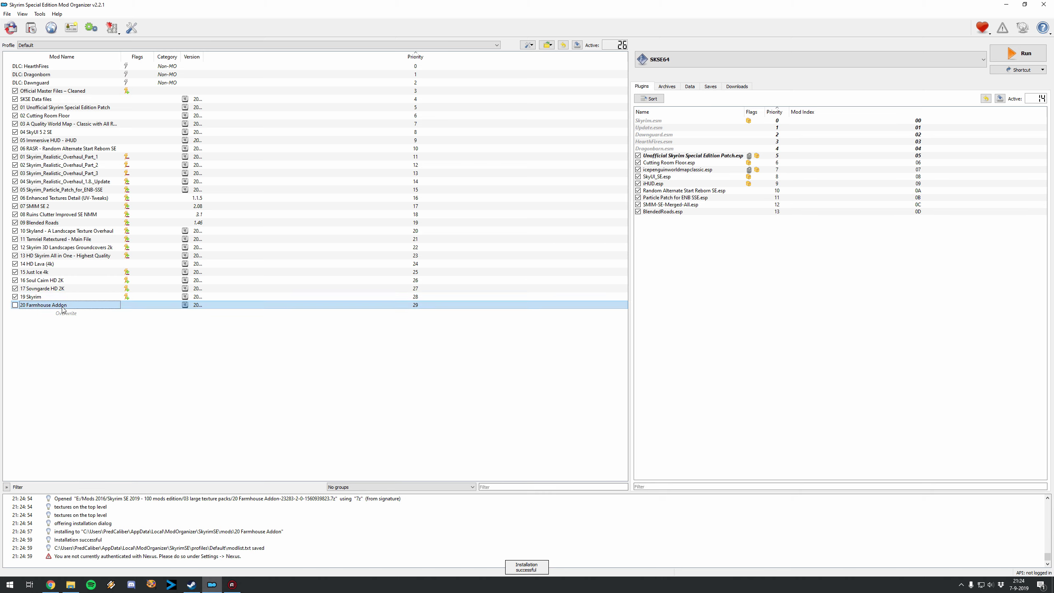
- Check the file tree of the 20 Farmhouse Addon mod, close its information, and enable the mod
{"action": "double_click", "coordinate": [62, 305]}
{"action": "left_click", "coordinate": [626, 193]}
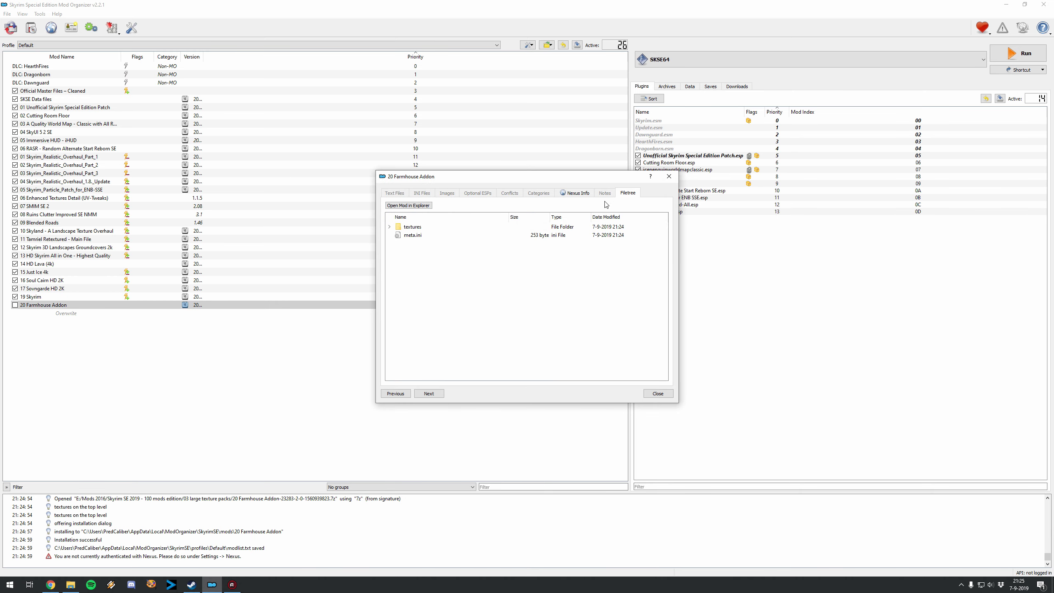
{"action": "left_click", "coordinate": [668, 177]}
{"action": "left_click", "coordinate": [14, 305]}
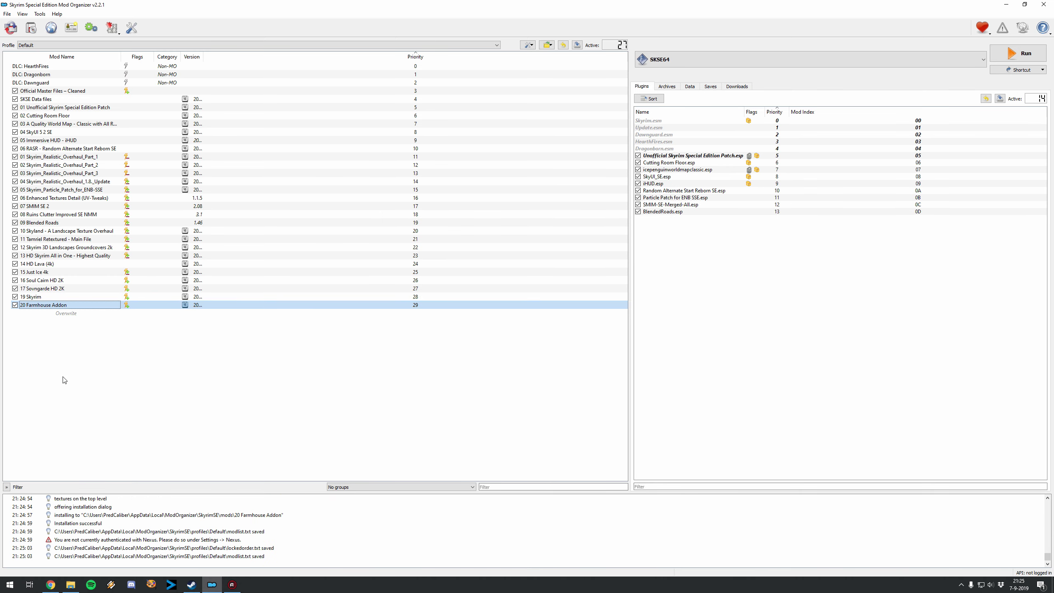
- Install the 21 Indistiunguishable VANILLA Vivid Weathers Lighting archive manually with its default data folder, and enable the mod
{"action": "left_click", "coordinate": [32, 27]}
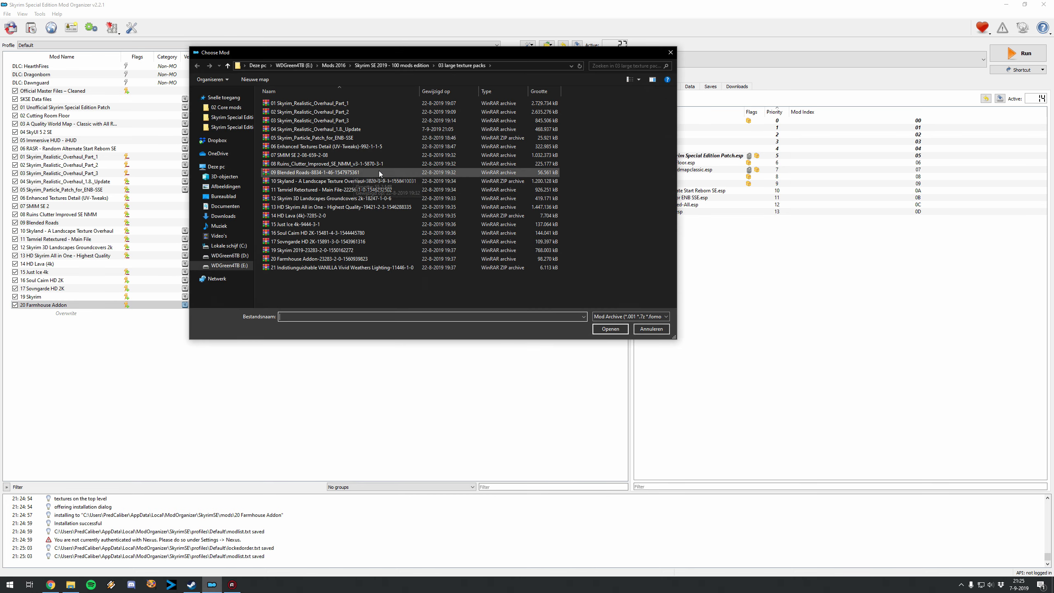
{"action": "double_click", "coordinate": [322, 270]}
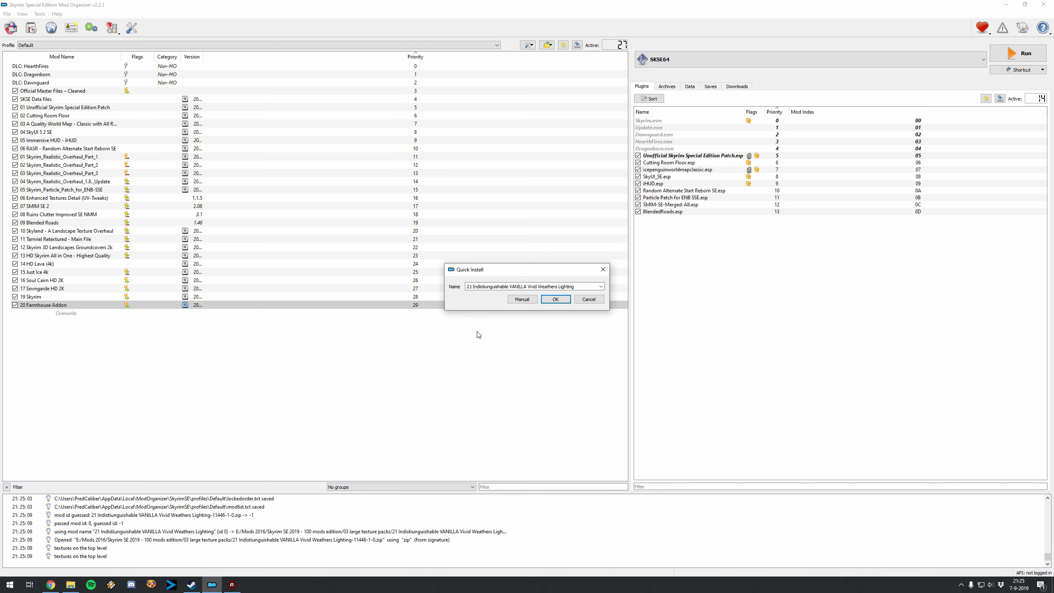
{"action": "left_click", "coordinate": [521, 300]}
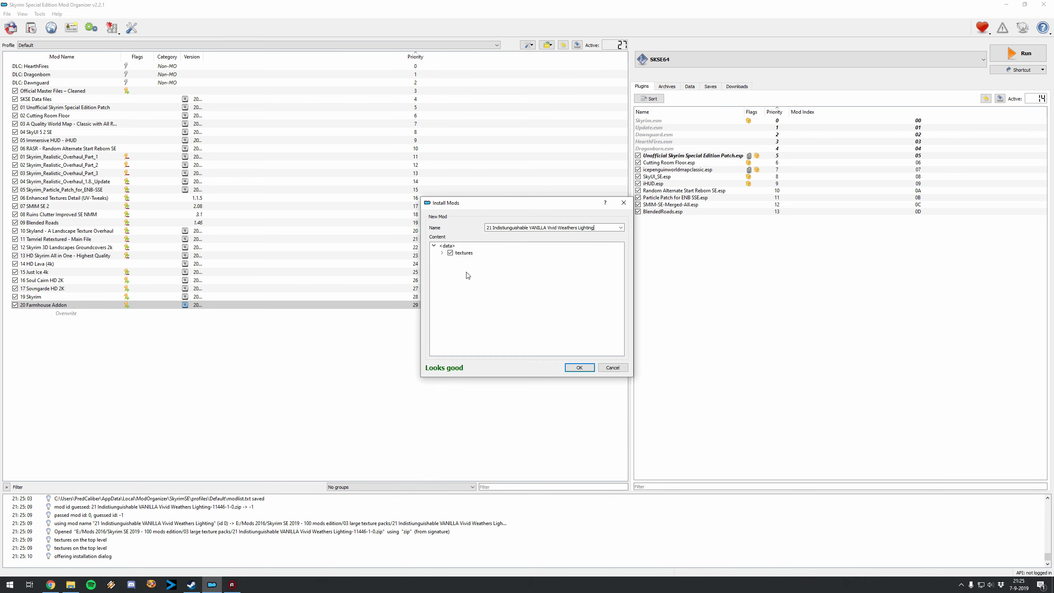
{"action": "left_click", "coordinate": [577, 366]}
{"action": "left_click", "coordinate": [15, 313]}
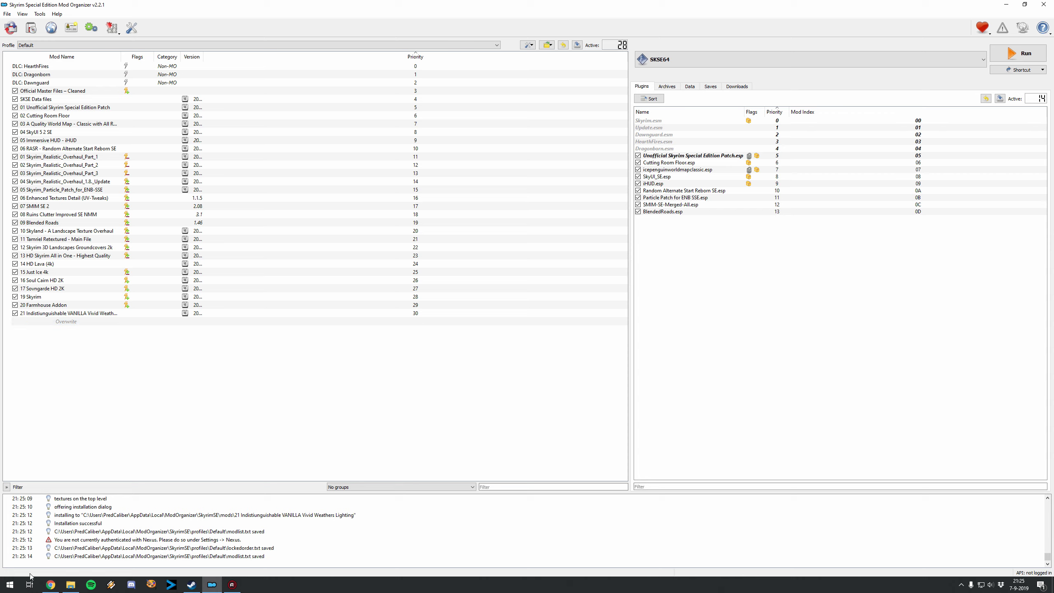
- Look over the mod lists in the predcaliber.com tutorial in Chrome, down to Part 3, and return to Mod Organizer
{"action": "left_click", "coordinate": [50, 584]}
{"action": "scroll", "coordinate": [310, 307], "scroll_direction": "down", "scroll_amount": 20}
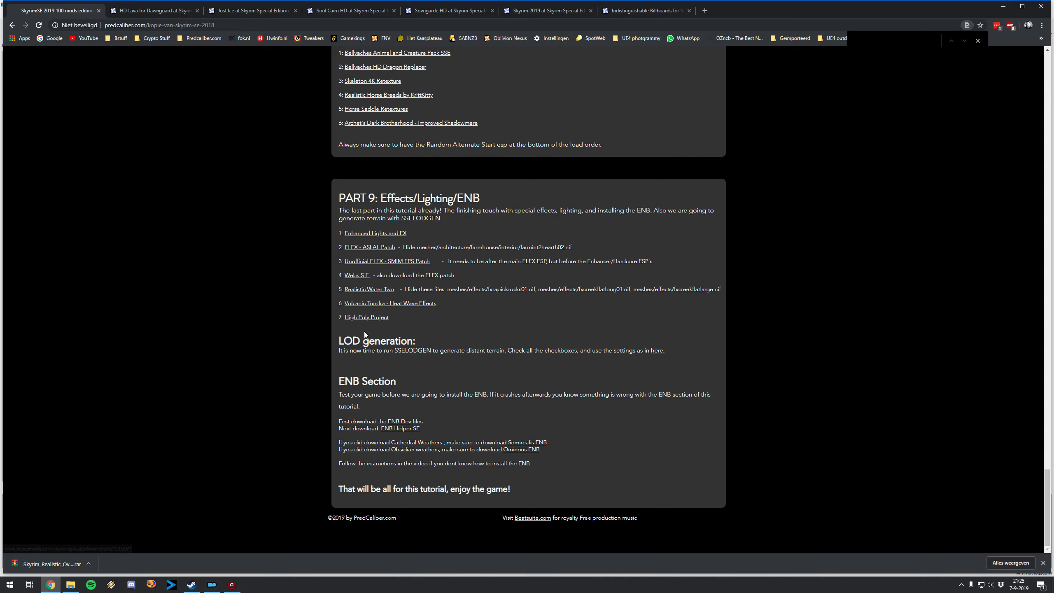
{"action": "key", "text": "Home"}
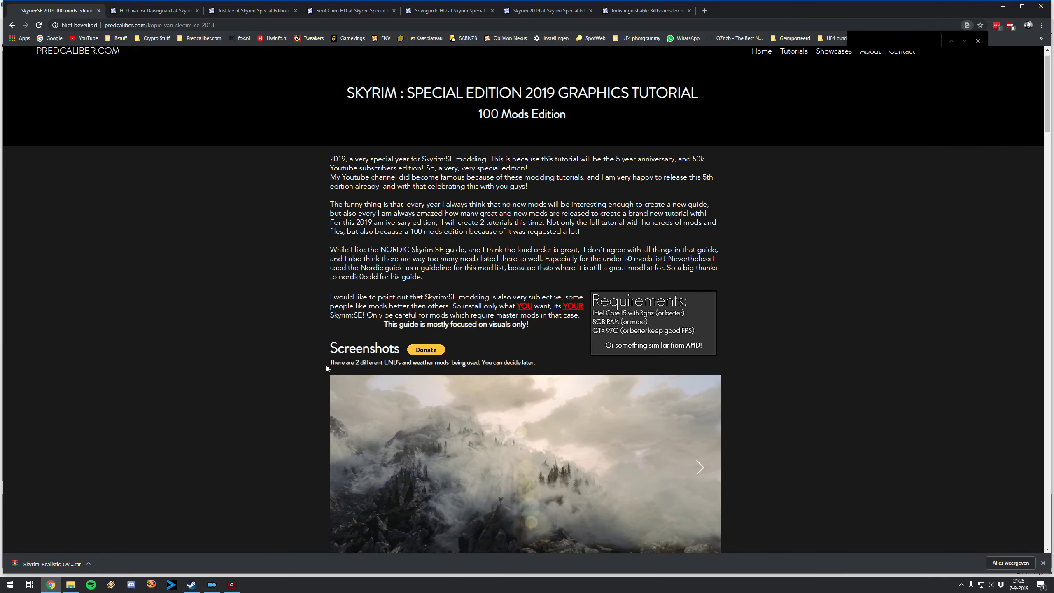
{"action": "scroll", "coordinate": [326, 366], "scroll_direction": "down", "scroll_amount": 15}
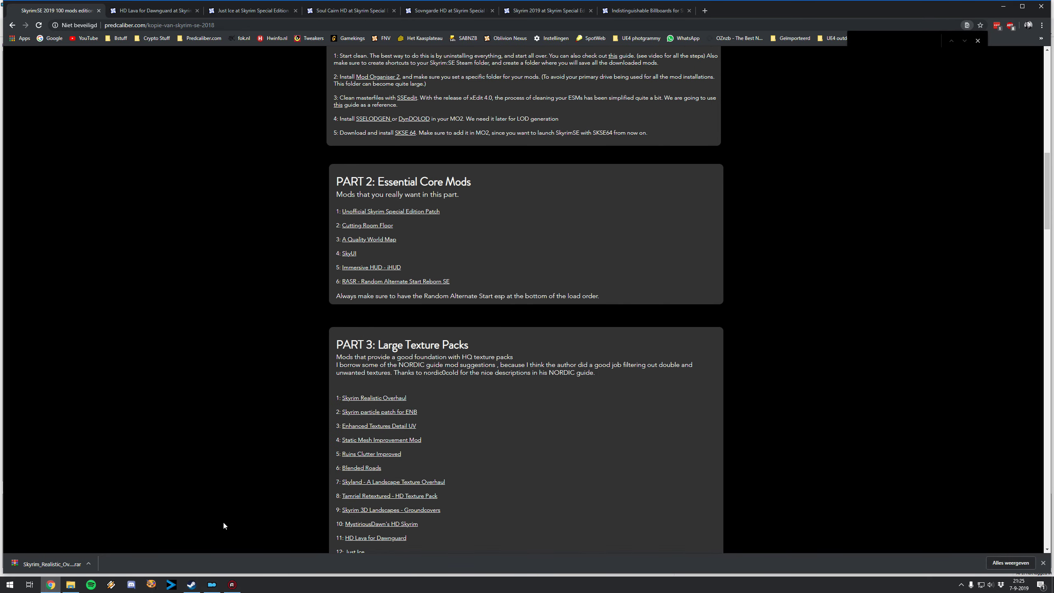
{"action": "left_click", "coordinate": [211, 584]}
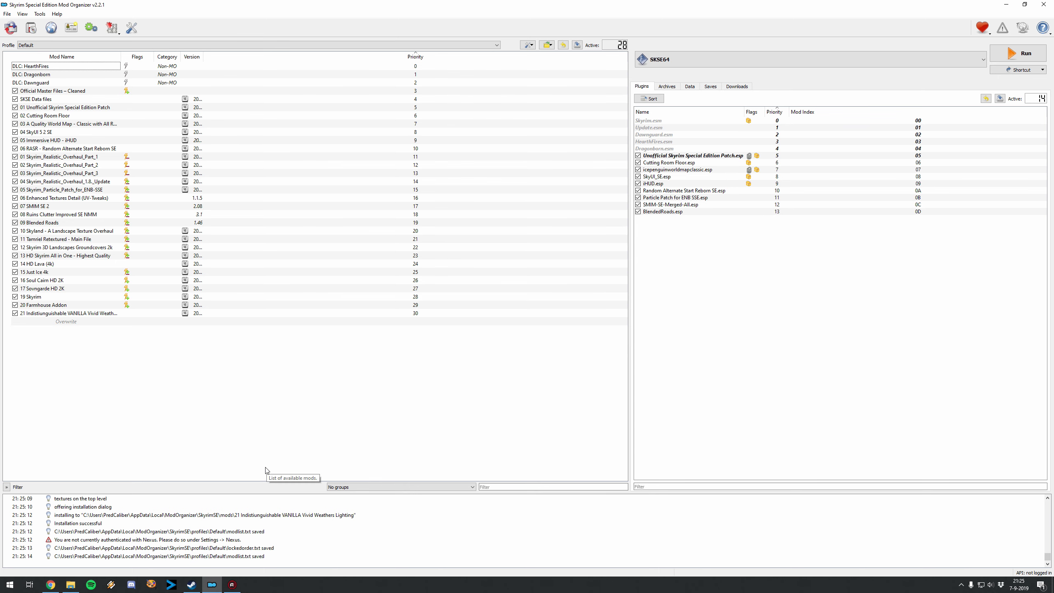